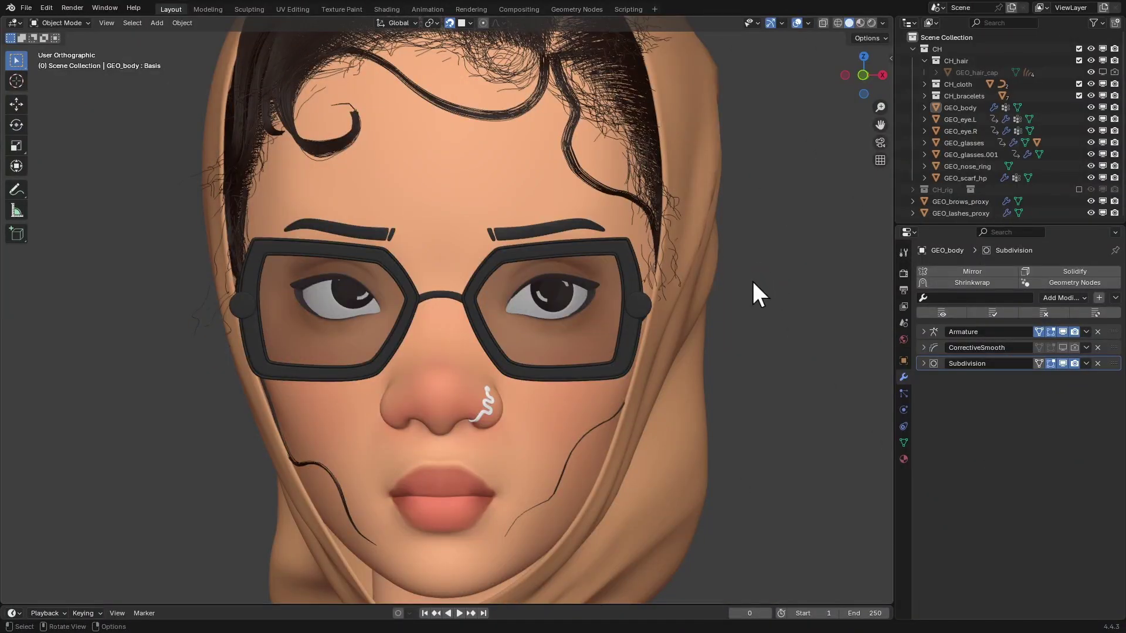
- Hide both glasses objects, GEO_glasses and GEO_glasses.001, to expose the face
scroll(733, 246, down, 1)
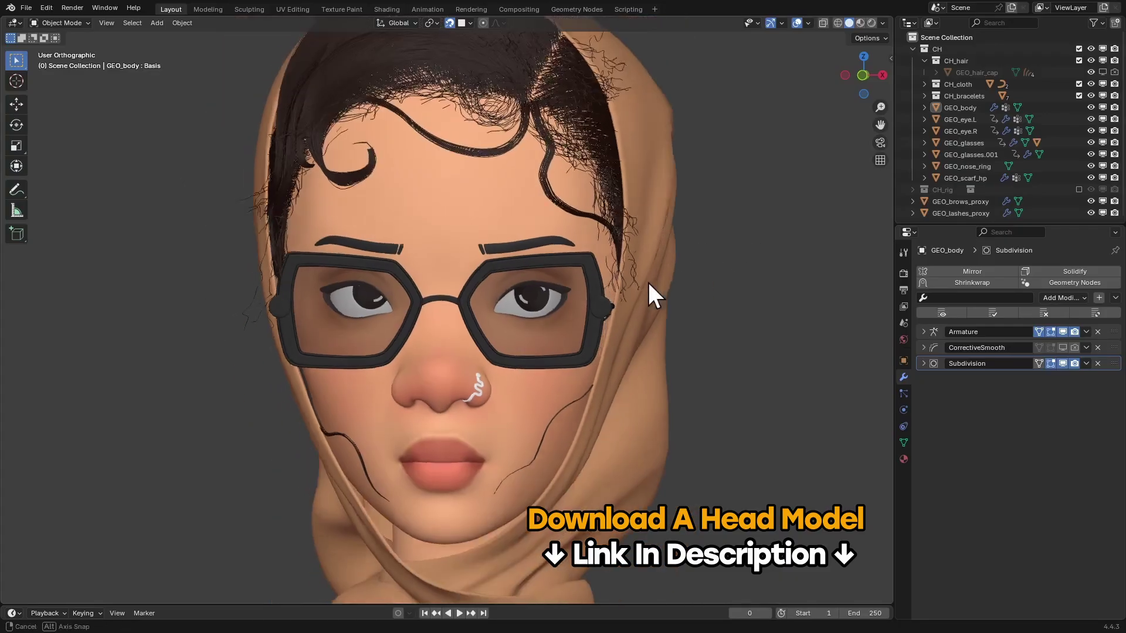
click(536, 308)
key(h)
click(596, 293)
key(h)
- Hide the eyebrow and eyelash proxy objects, GEO_brows_proxy and GEO_lashes_proxy
ctrl+middle_drag(555, 296, 585, 280)
click(571, 249)
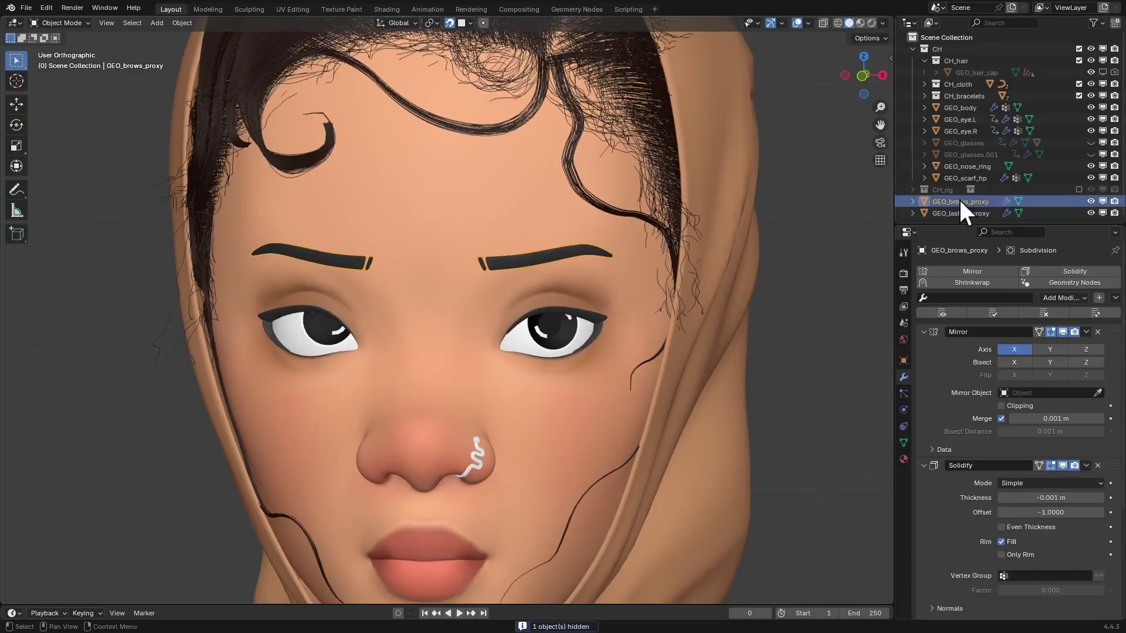
drag(1090, 201, 1090, 212)
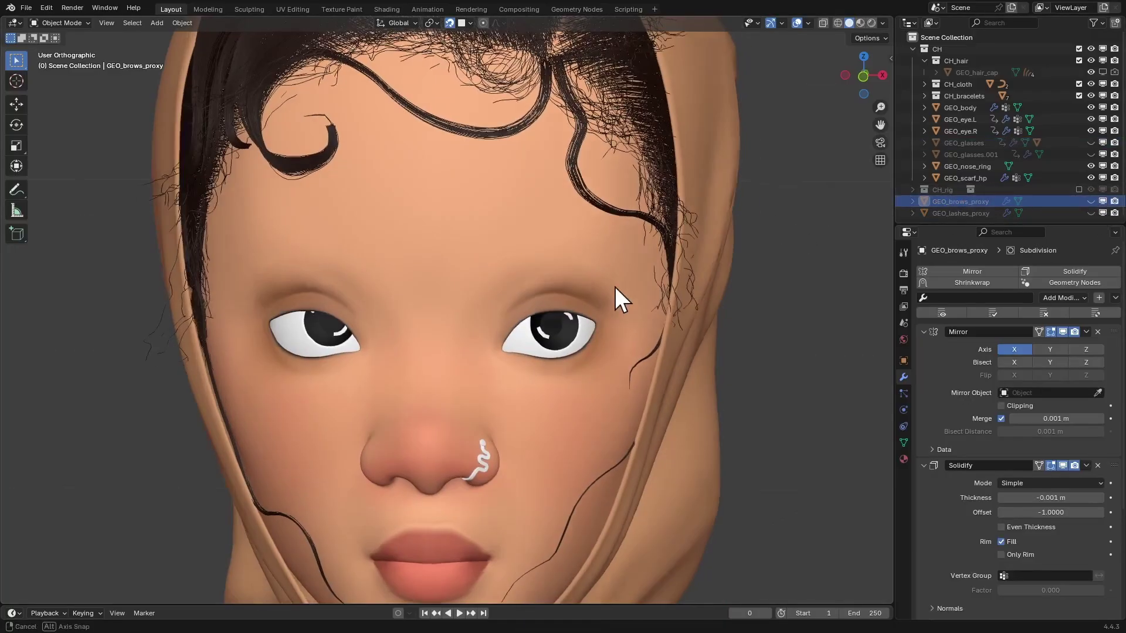
middle_drag(544, 270, 514, 279)
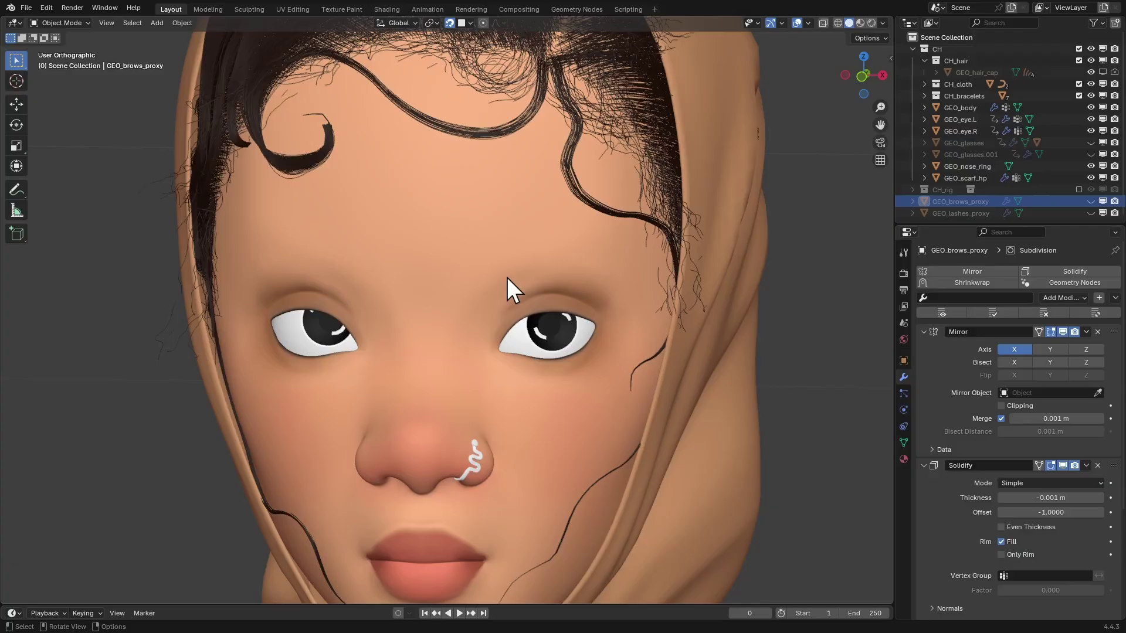
- In Edit Mode on GEO_body, select the arched patch of faces covering the brow area above the character's left eye
key(g)
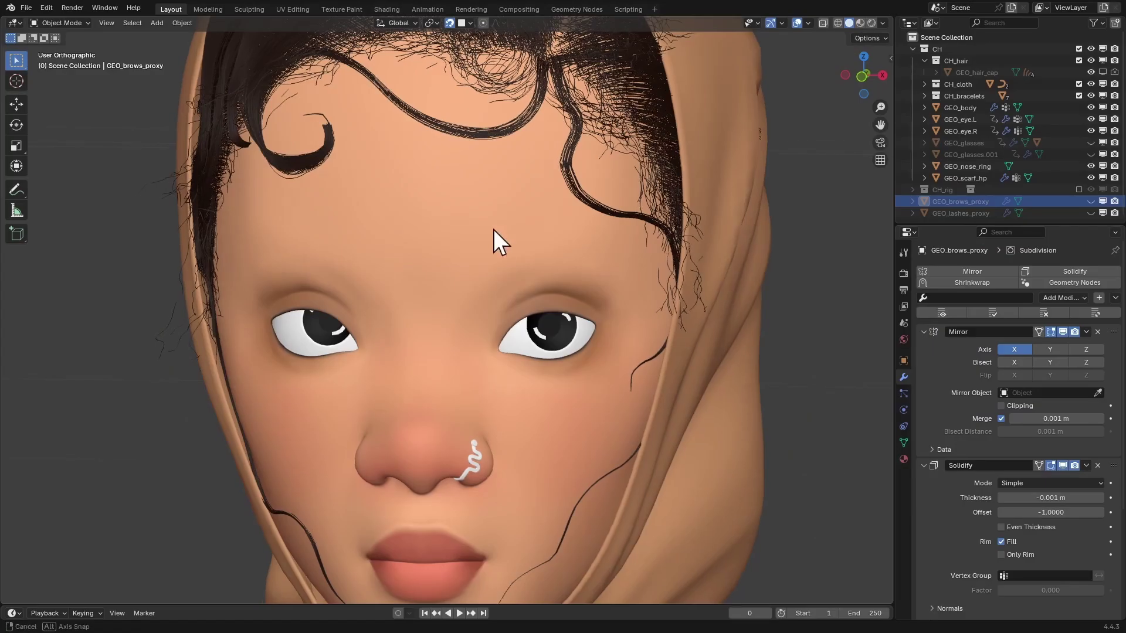
click(496, 254)
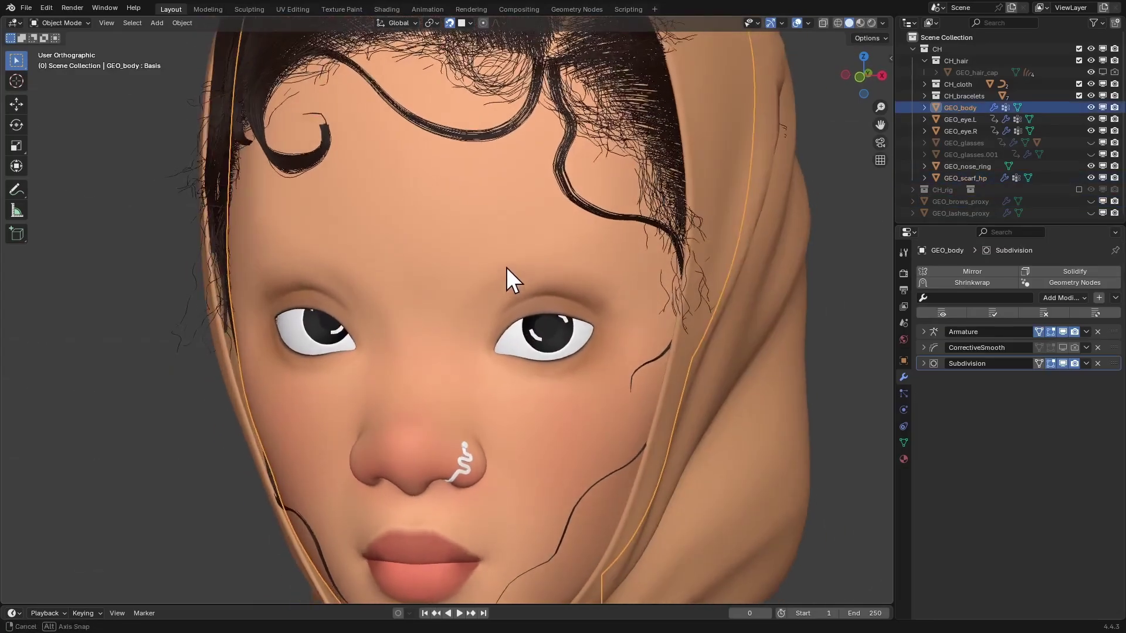
key(Tab)
ctrl+middle_drag(520, 239, 490, 253)
key(3)
drag(465, 252, 528, 286)
ctrl+middle_drag(544, 270, 575, 214)
shift+middle_drag(574, 214, 530, 240)
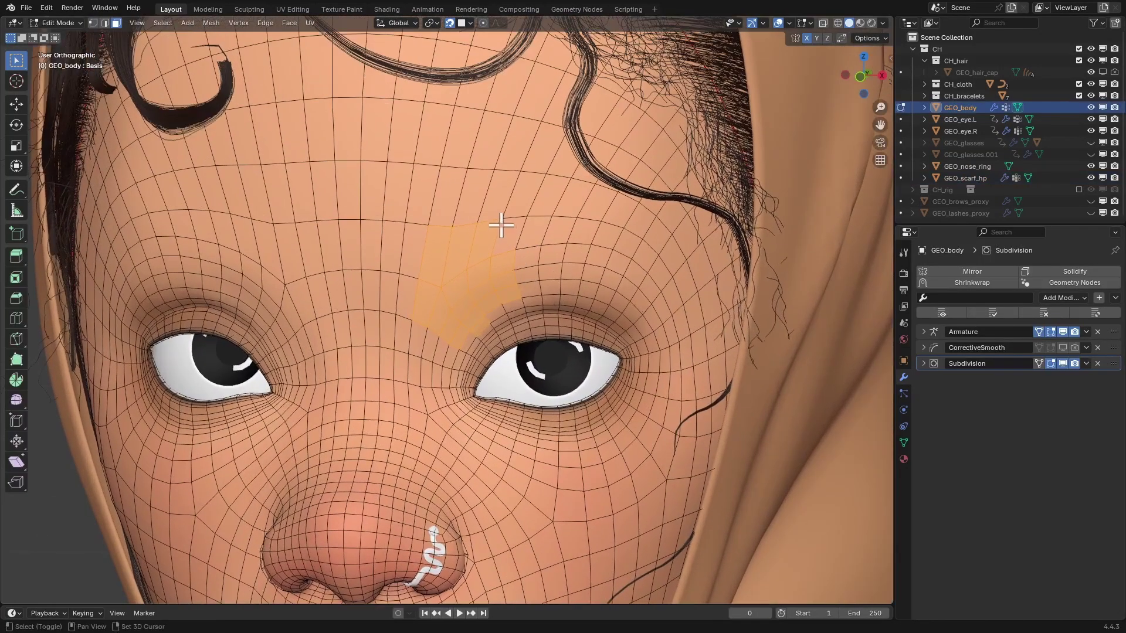
shift+drag(507, 230, 553, 283)
shift+drag(550, 235, 592, 287)
shift+drag(598, 246, 645, 306)
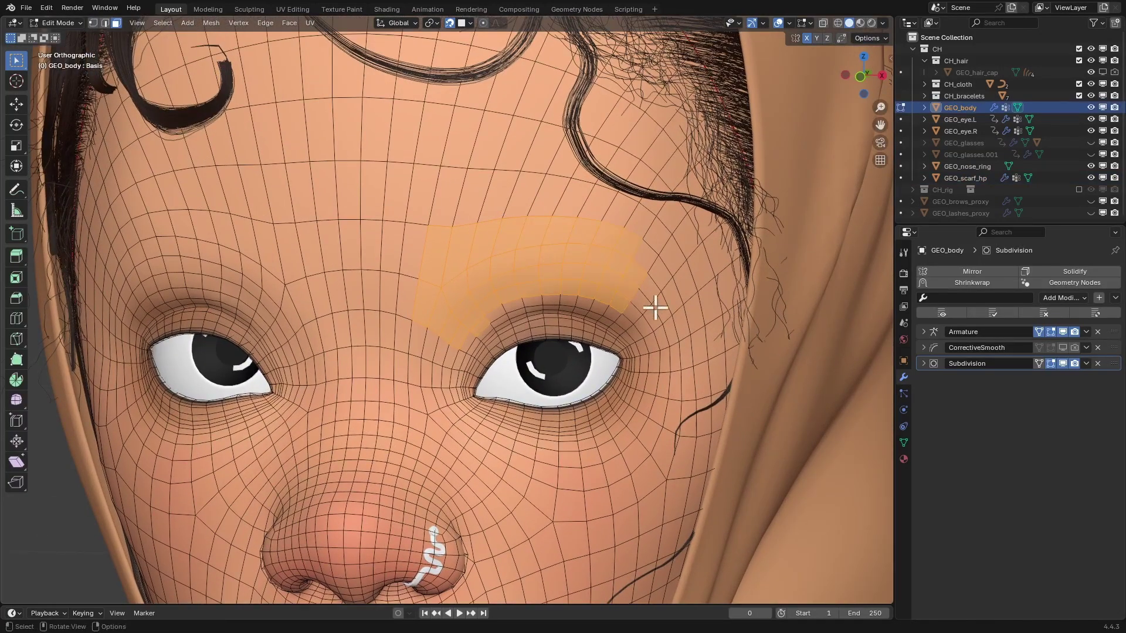
shift+click(642, 261)
shift+click(653, 287)
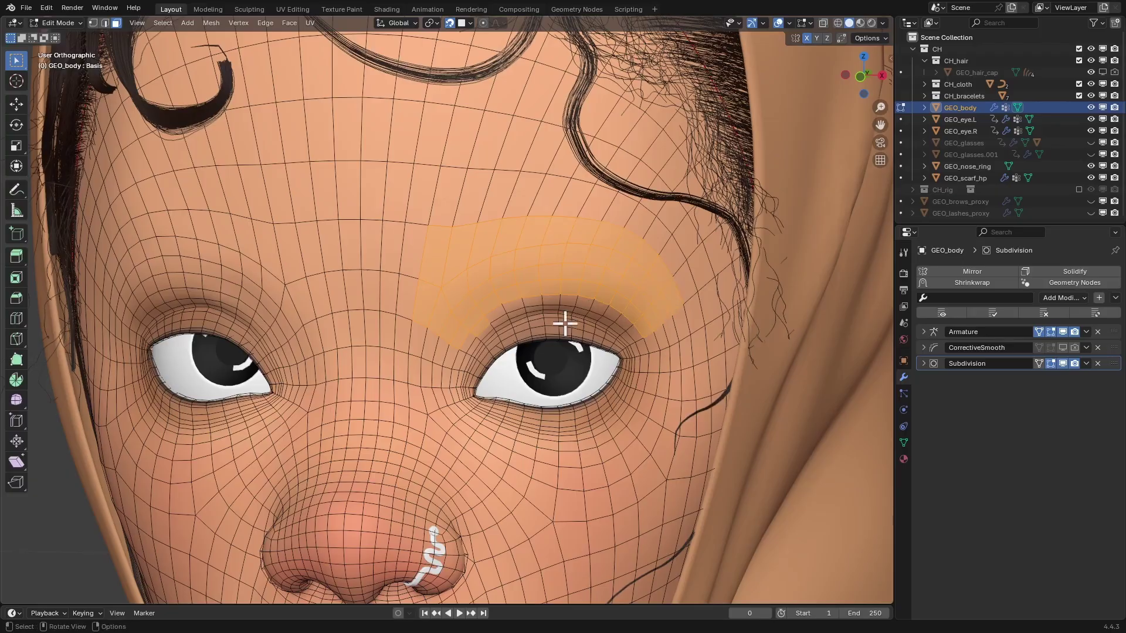
- Duplicate the selected brow faces in place and separate the selection into its own object
middle_drag(502, 335, 551, 304)
key(shift+d)
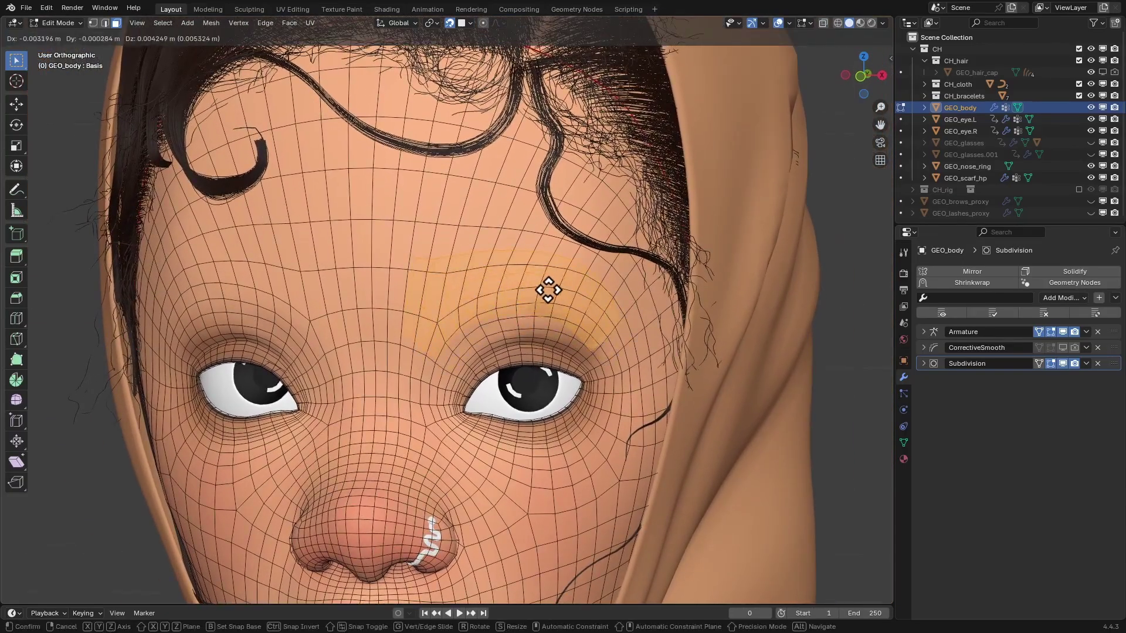
right_click(545, 294)
key(p)
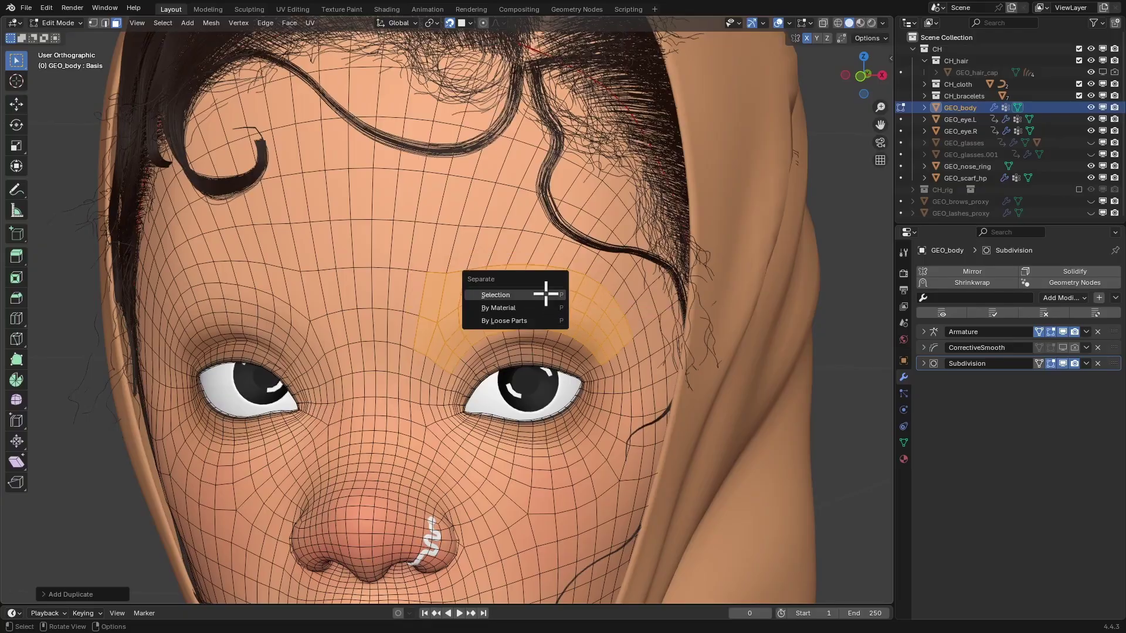
click(543, 293)
middle_drag(553, 282, 581, 289)
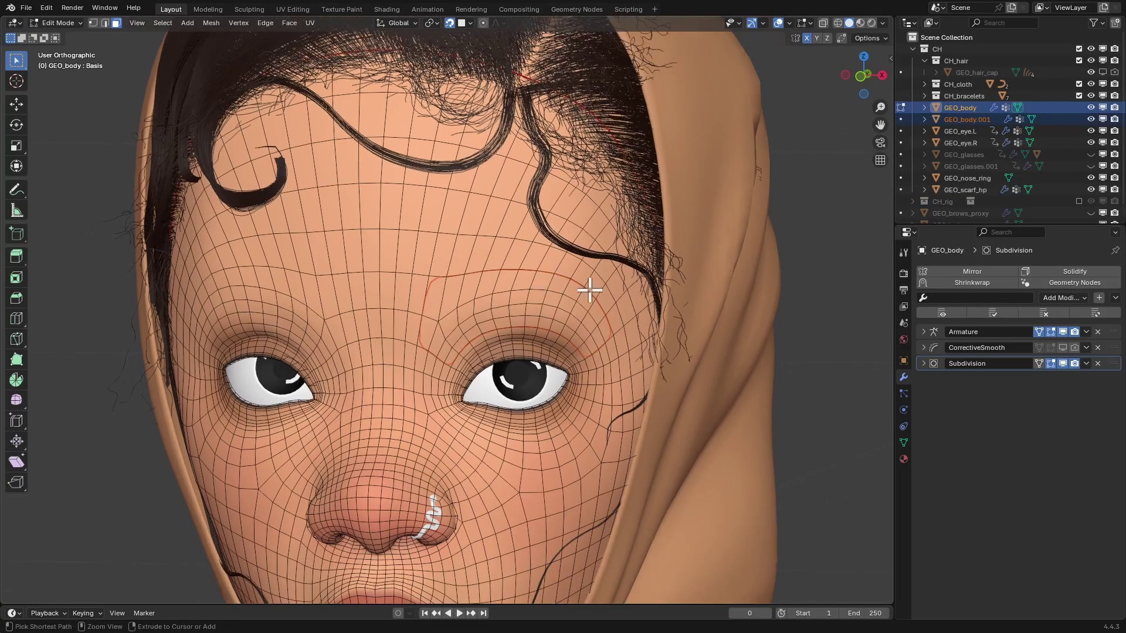
- Return to Object Mode and rename the separated brow patch object to GEO_brow_scalp
key(ctrl+Tab)
click(470, 289)
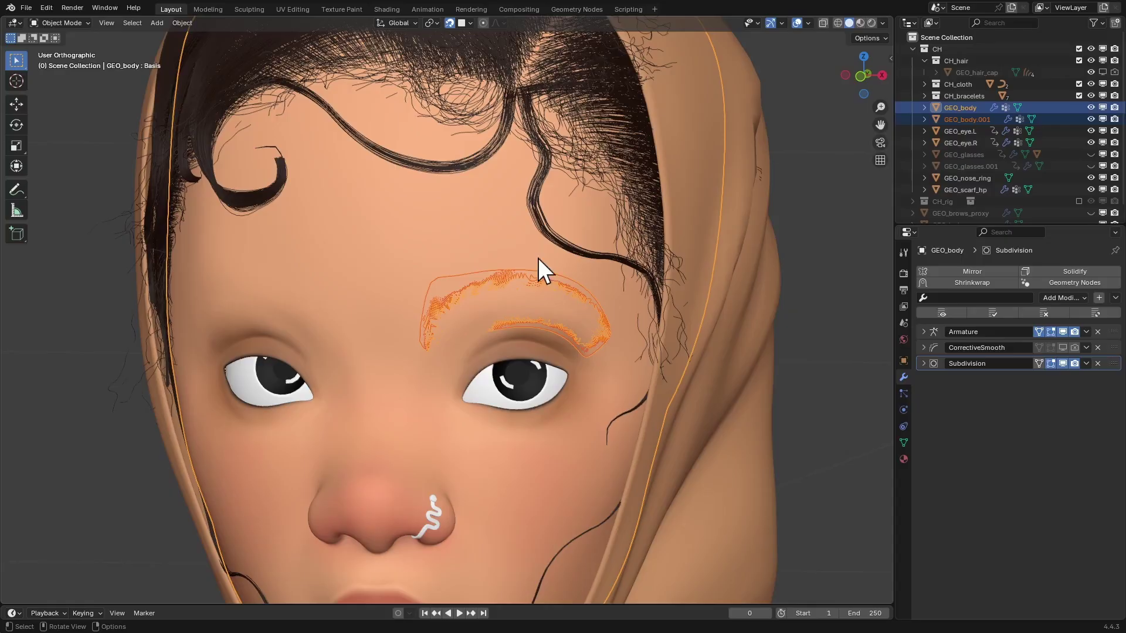
click(968, 115)
key(F2)
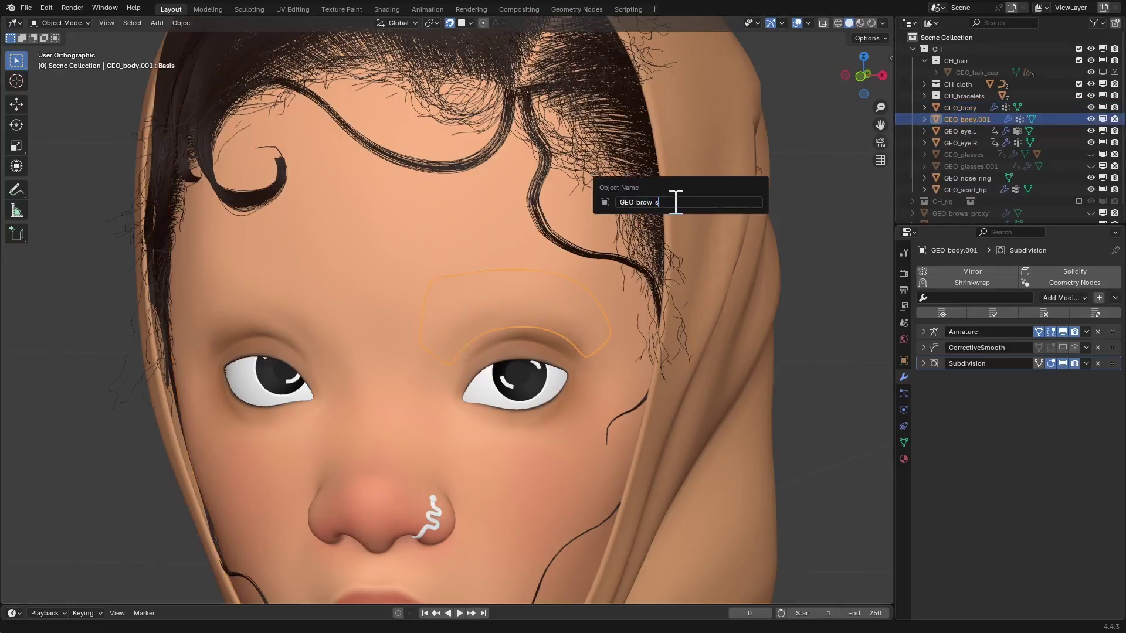
key(Return)
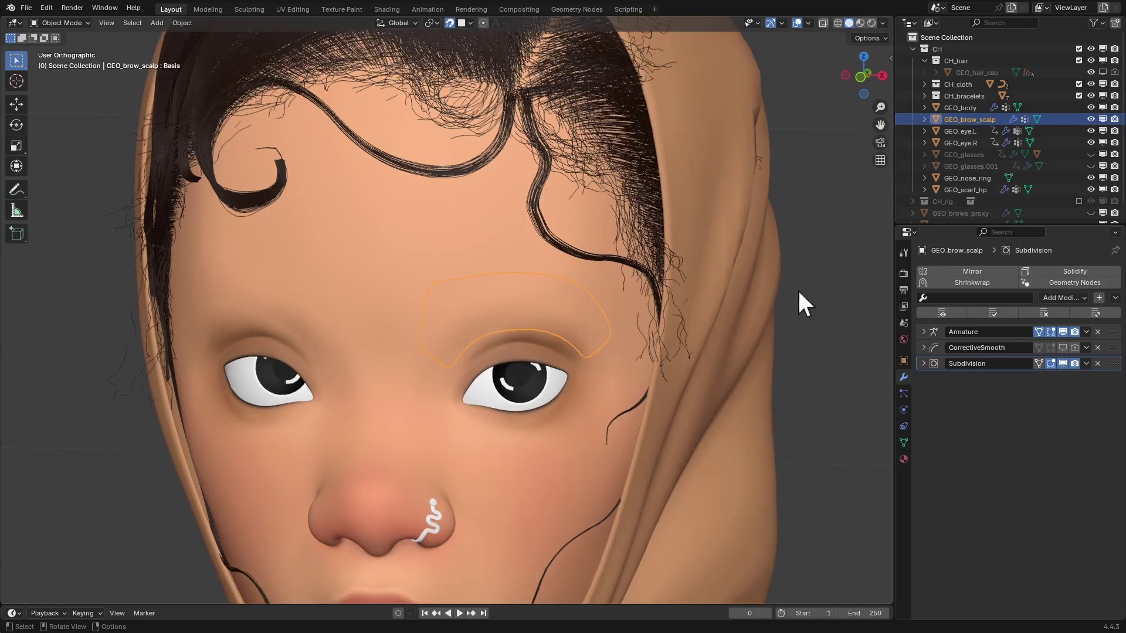
- Remove the Armature, CorrectiveSmooth and Subdivision modifiers from GEO_brow_scalp
click(1098, 332)
click(1098, 332)
click(1098, 332)
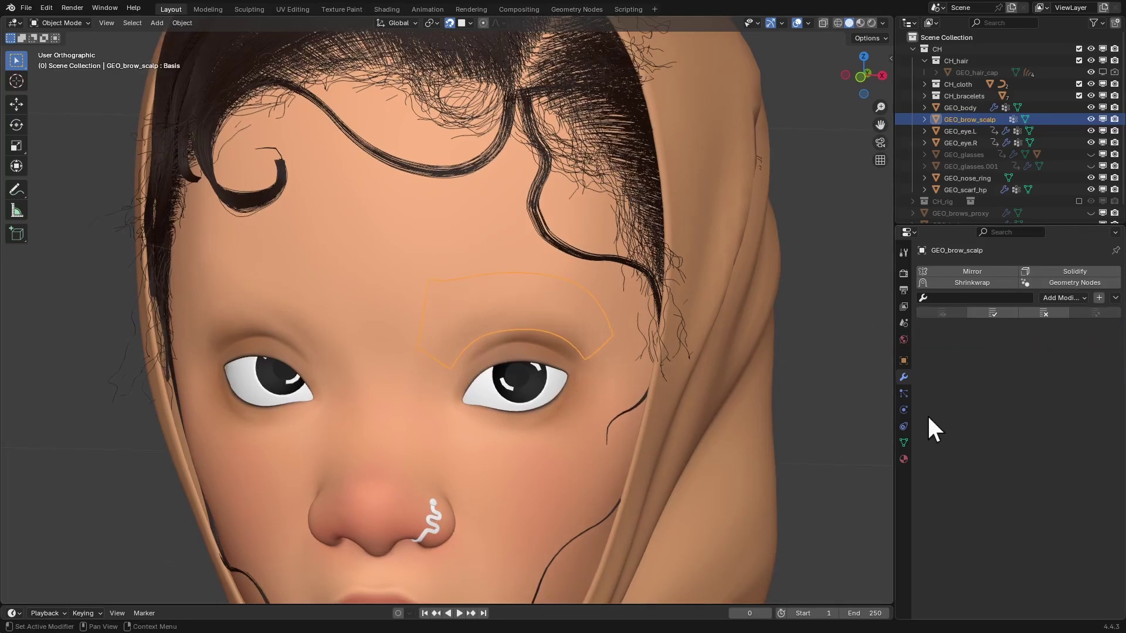
- Delete all shape keys and all vertex groups from GEO_brow_scalp
click(903, 442)
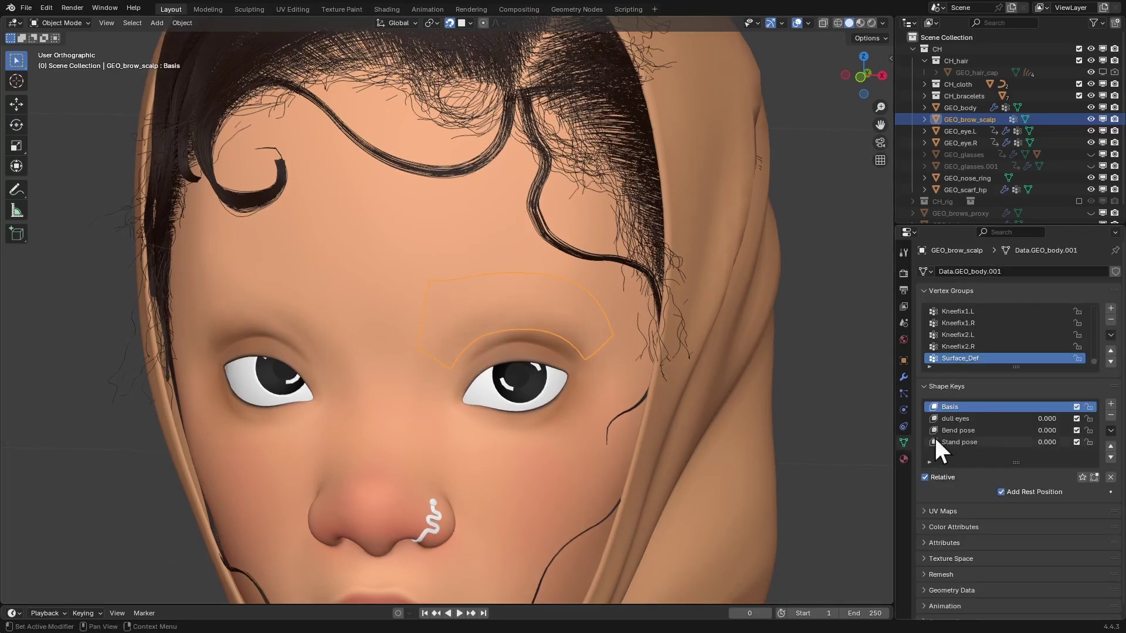
click(1111, 415)
click(1110, 415)
click(1111, 415)
click(1110, 415)
click(1111, 335)
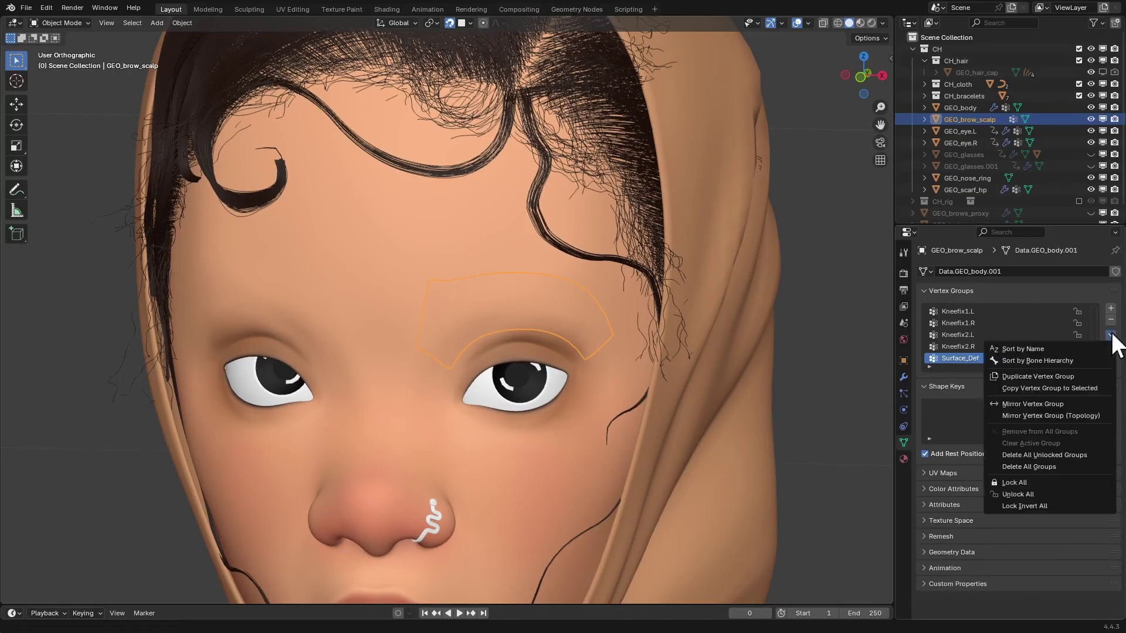
click(1048, 466)
- Remove both material slots, skin and skin.001, from GEO_brow_scalp
click(904, 459)
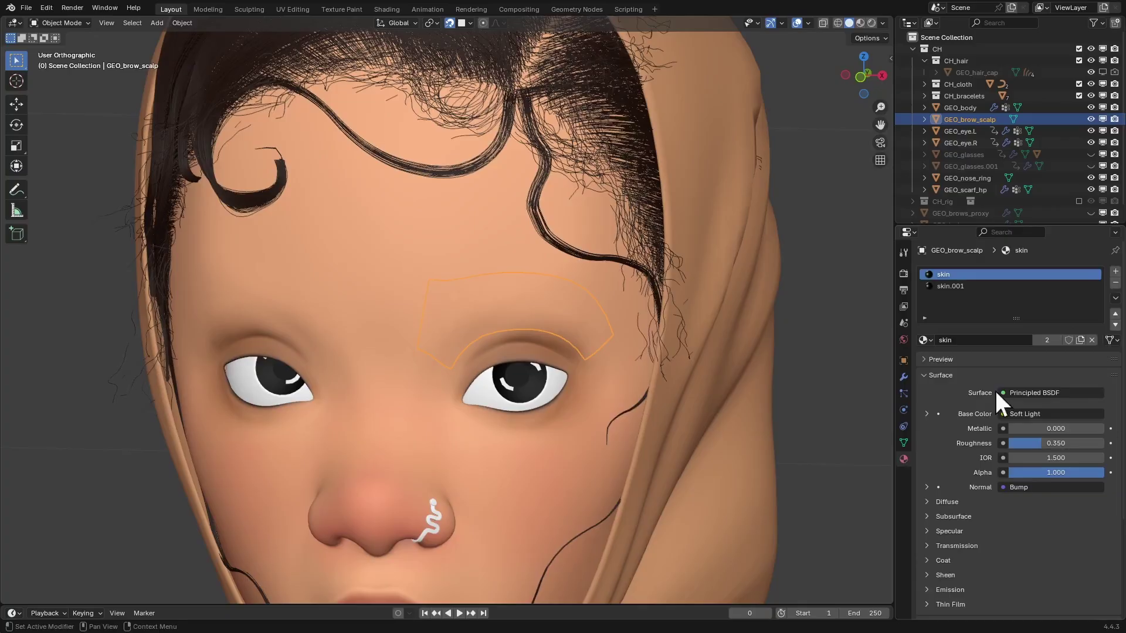
click(1115, 283)
click(1115, 283)
middle_drag(561, 346, 576, 304)
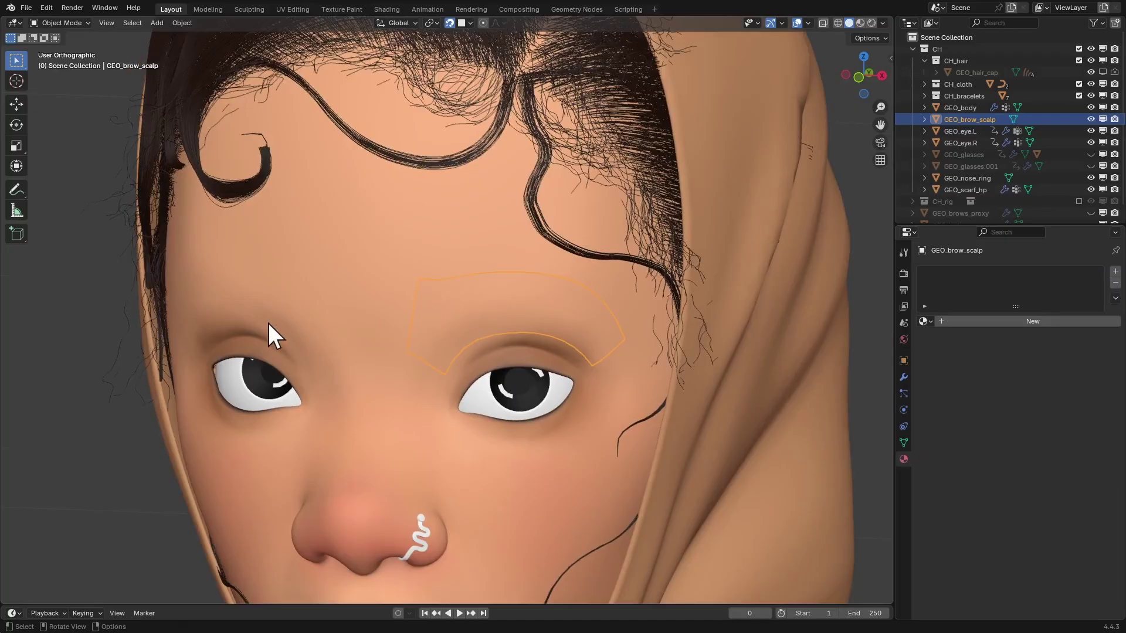
- Add a Mirror modifier on the X axis to GEO_brow_scalp to cover the opposite brow
key(q)
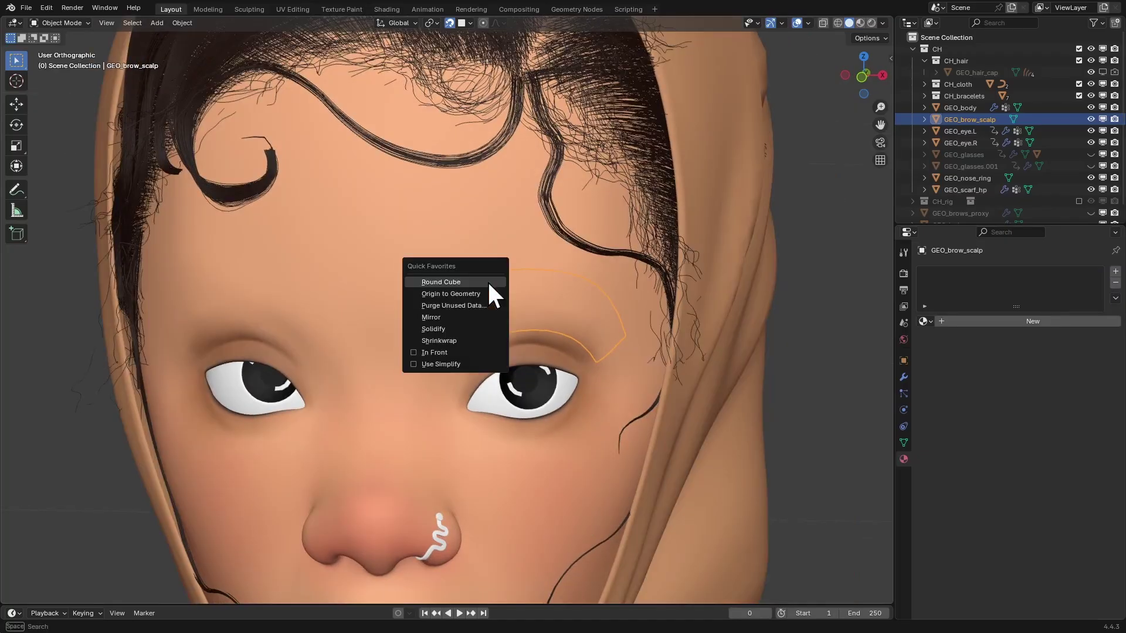
click(455, 317)
click(904, 377)
middle_drag(733, 366, 266, 290)
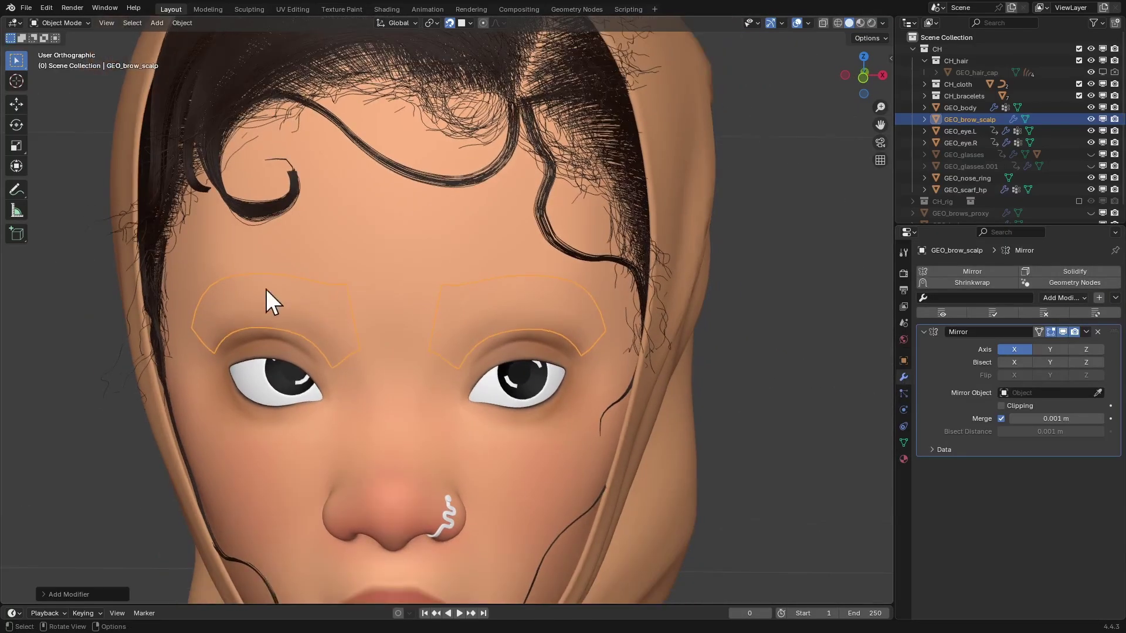
- Apply the object transform of GEO_brow_scalp and apply its Mirror modifier
key(ctrl+a)
click(417, 273)
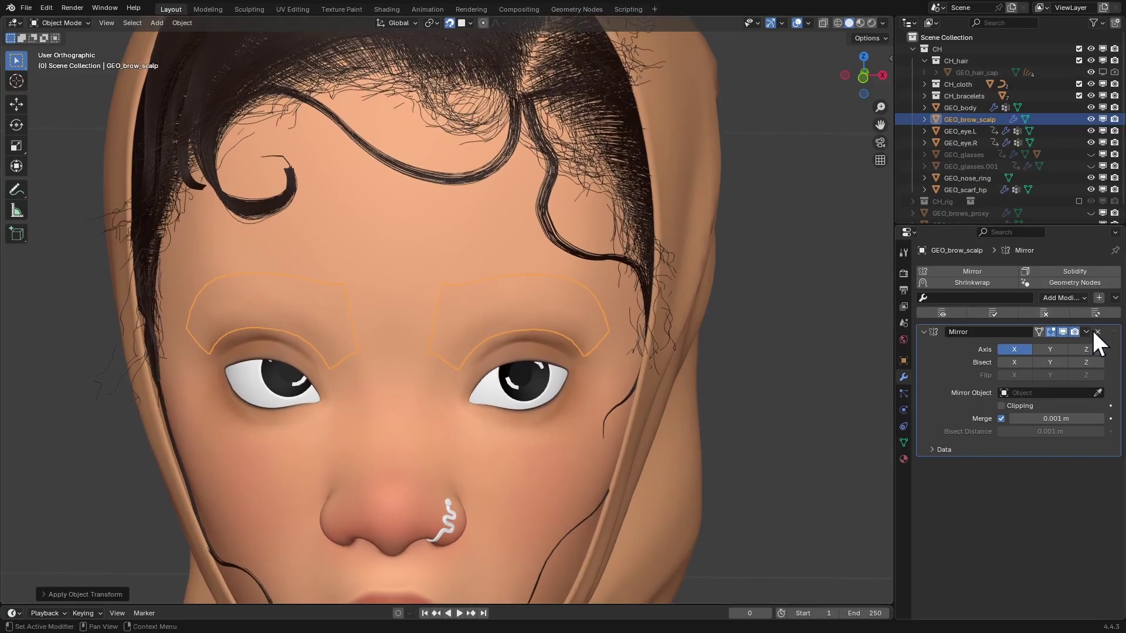
click(1087, 331)
click(1053, 345)
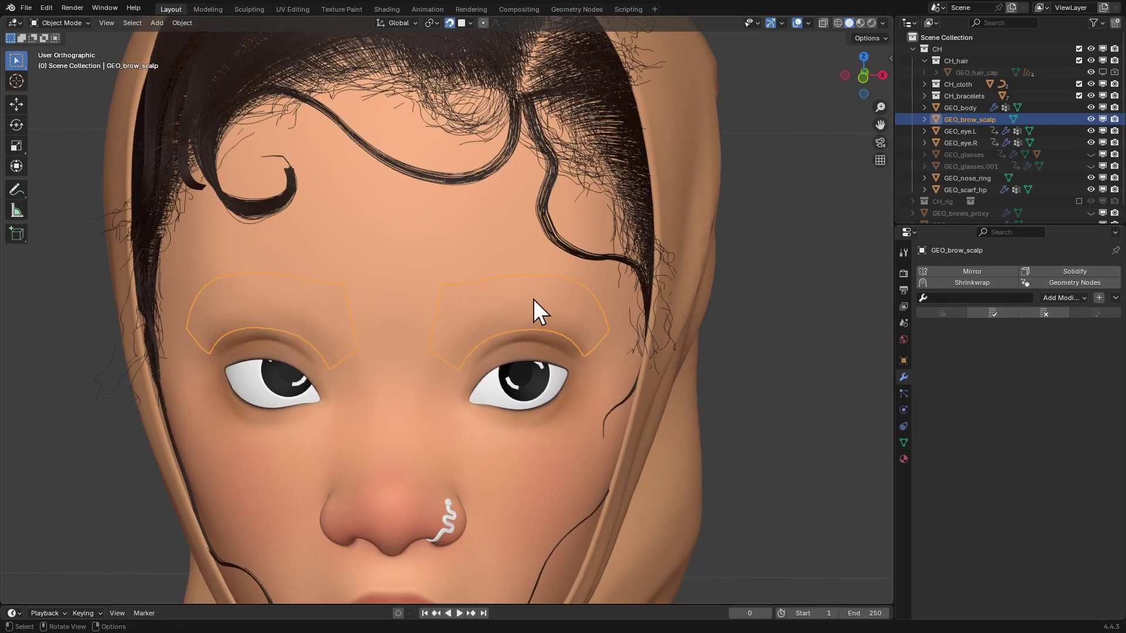
- Unwrap all faces of GEO_brow_scalp with the Angle Based method and return to Object Mode
middle_drag(533, 299, 531, 293)
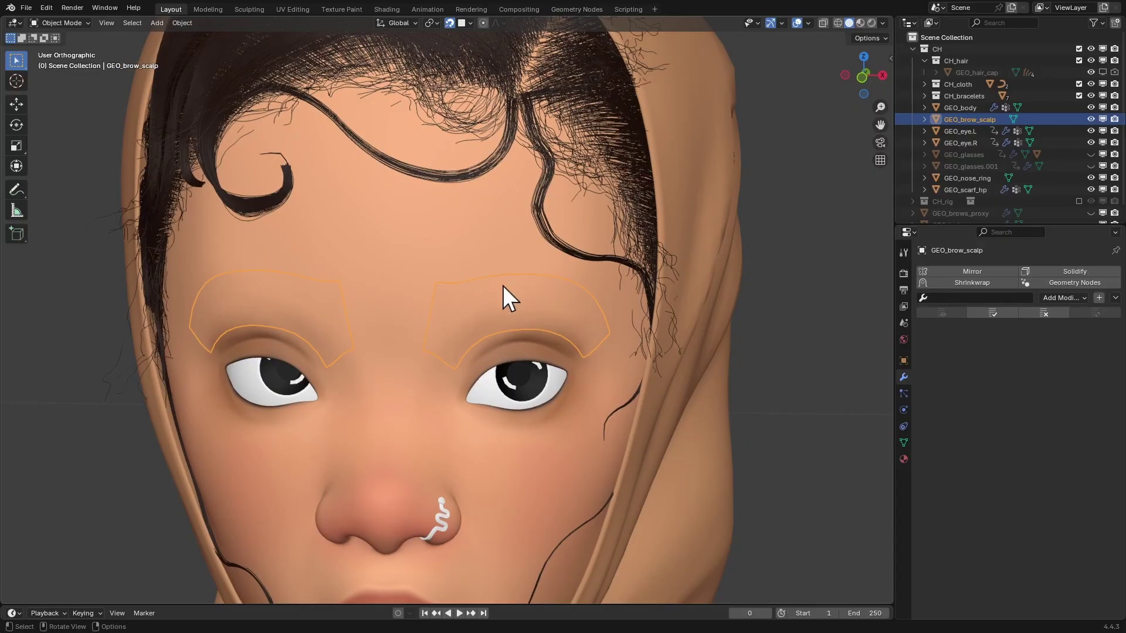
key(Tab)
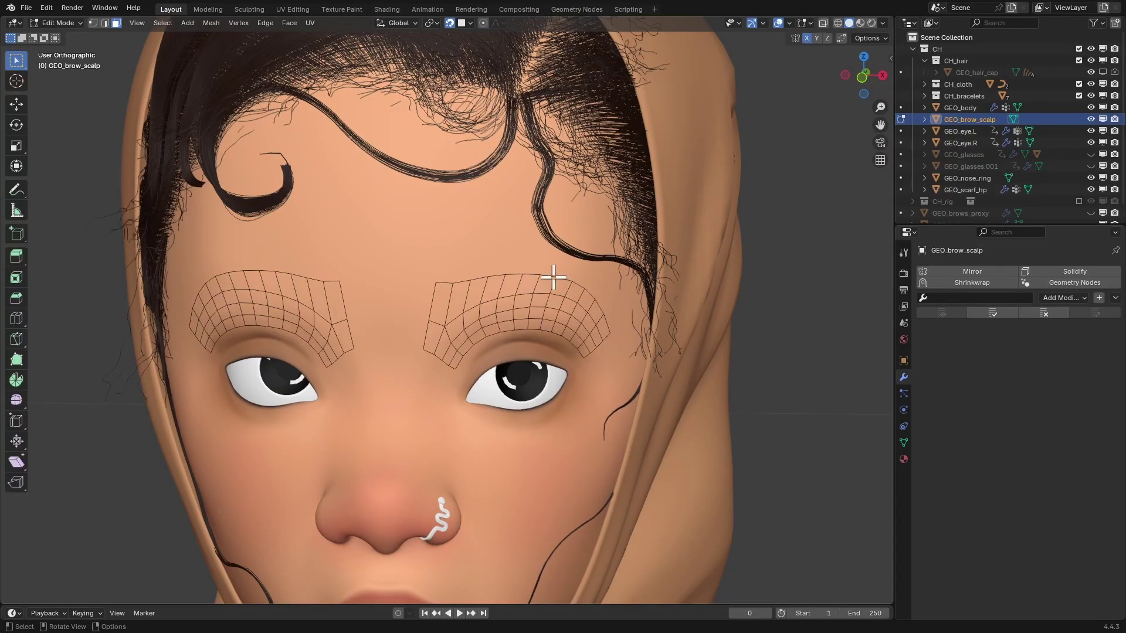
key(a)
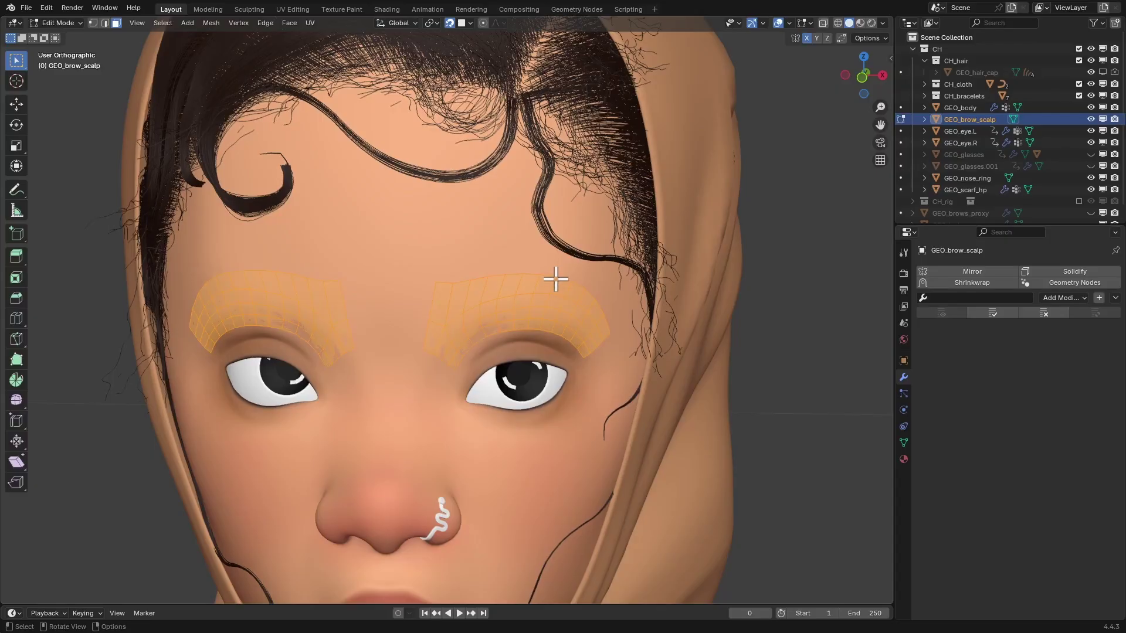
key(u)
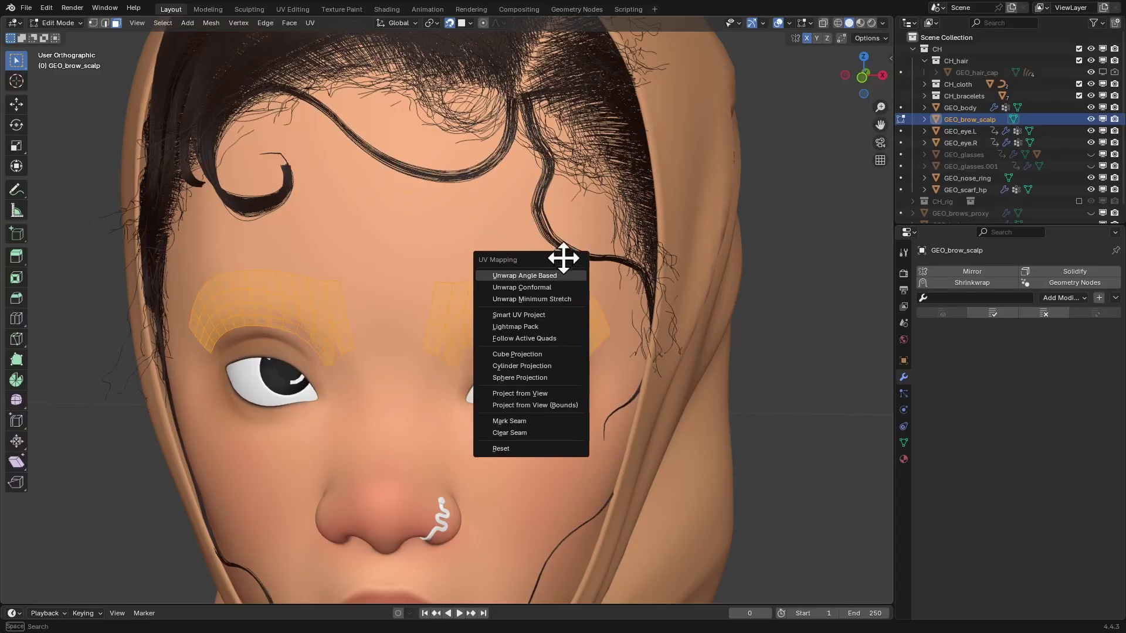
click(547, 267)
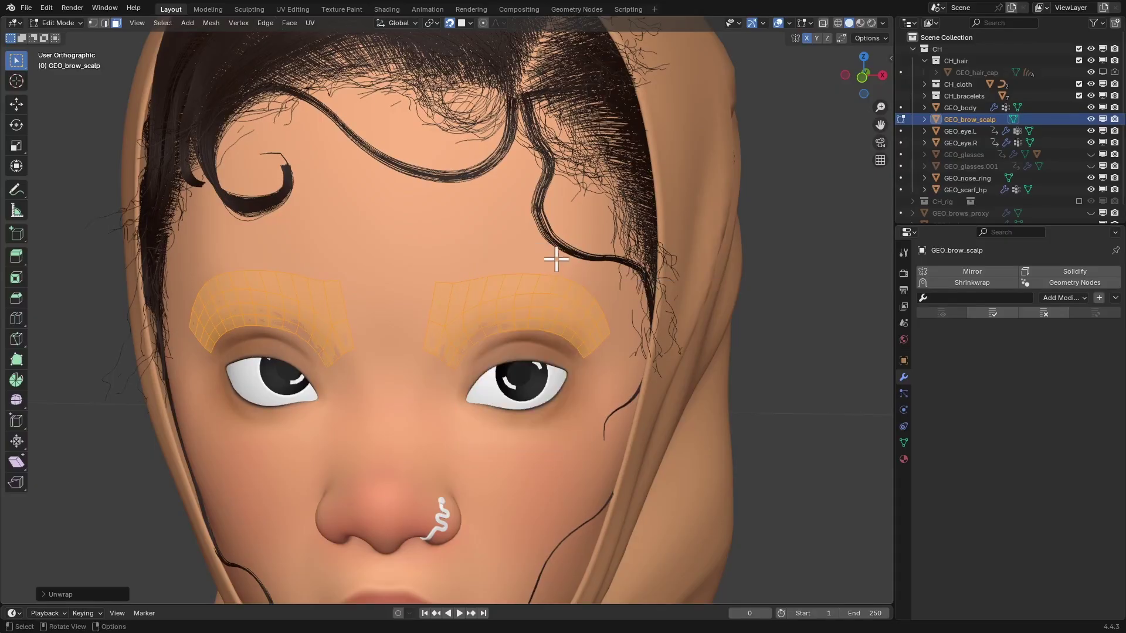
middle_drag(553, 251, 523, 286)
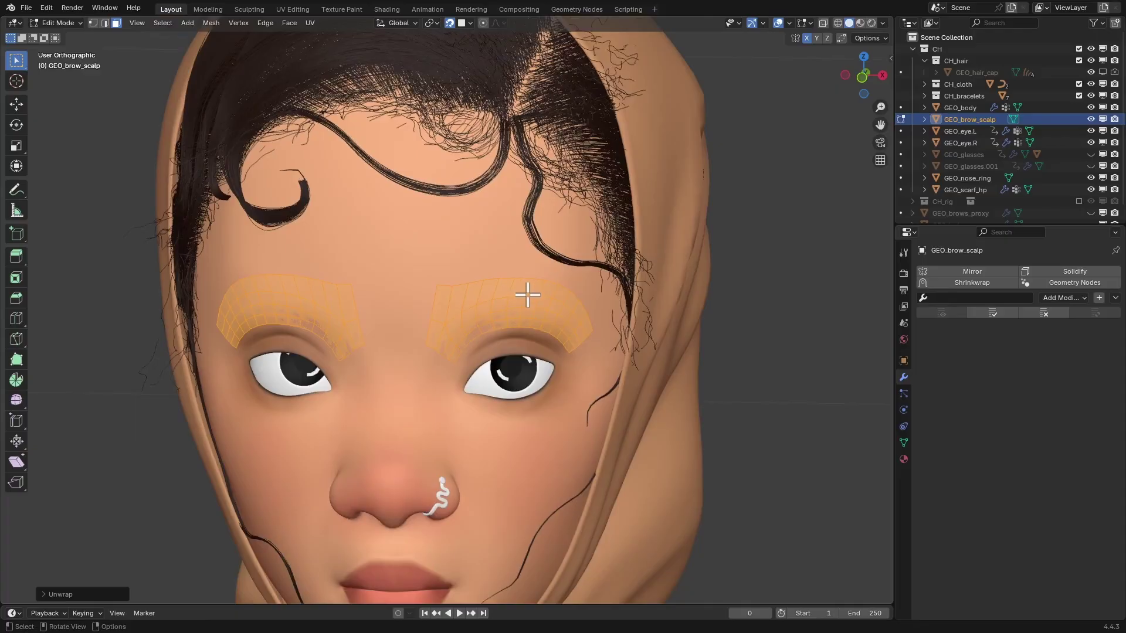
key(Tab)
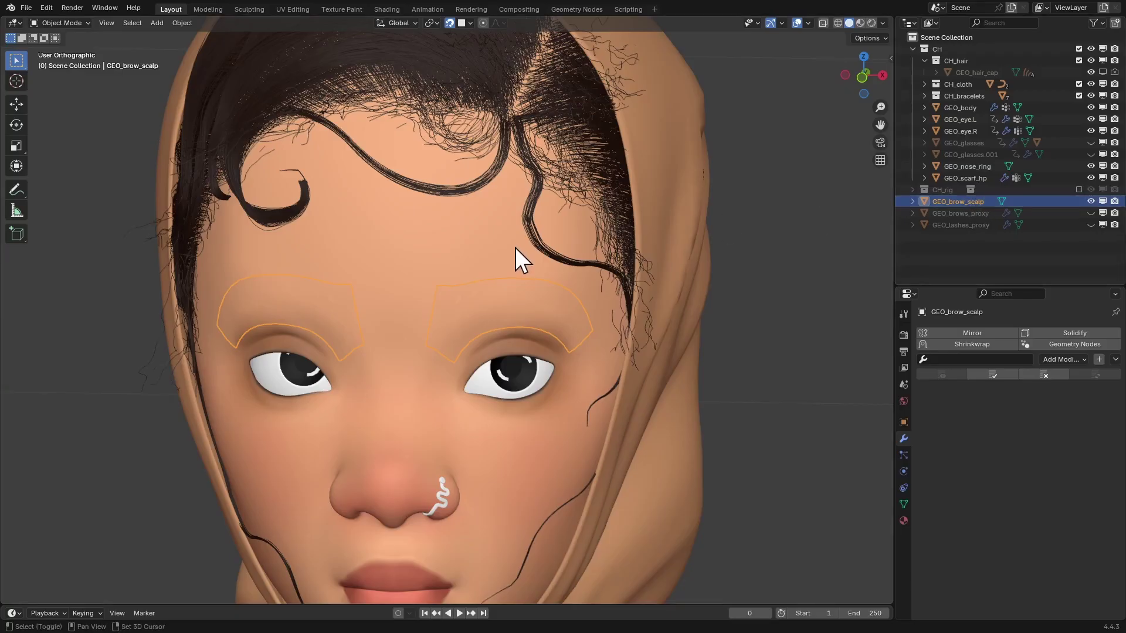
- Add an Empty Hair curves object to GEO_brow_scalp and expand the scalp object's hierarchy in the outliner
key(shift+a)
mouse_move(515, 247)
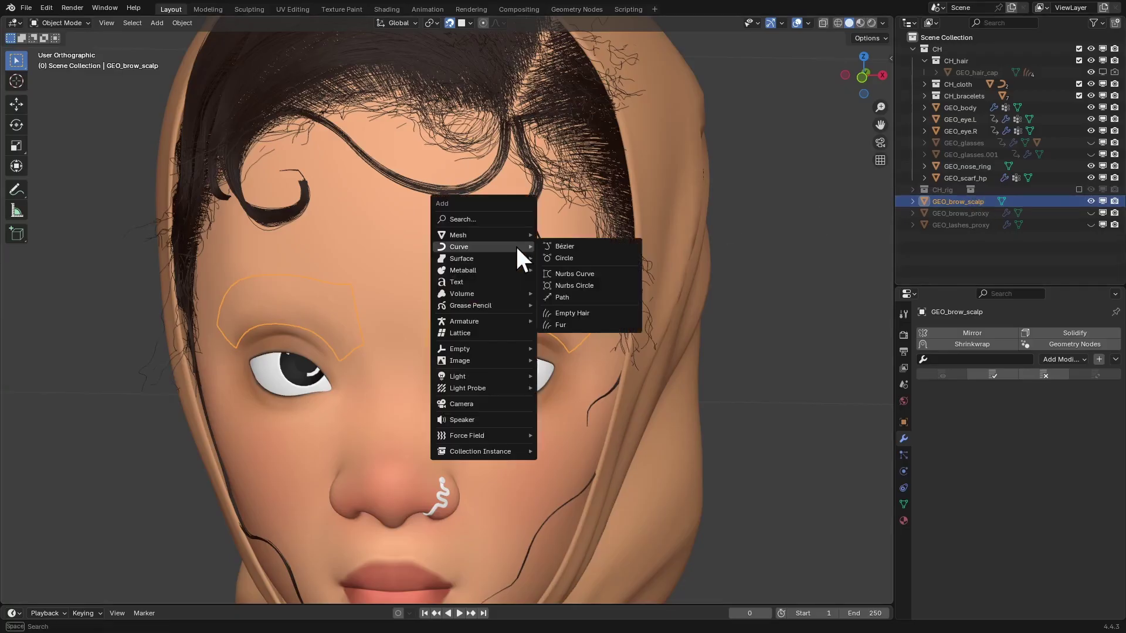
click(579, 312)
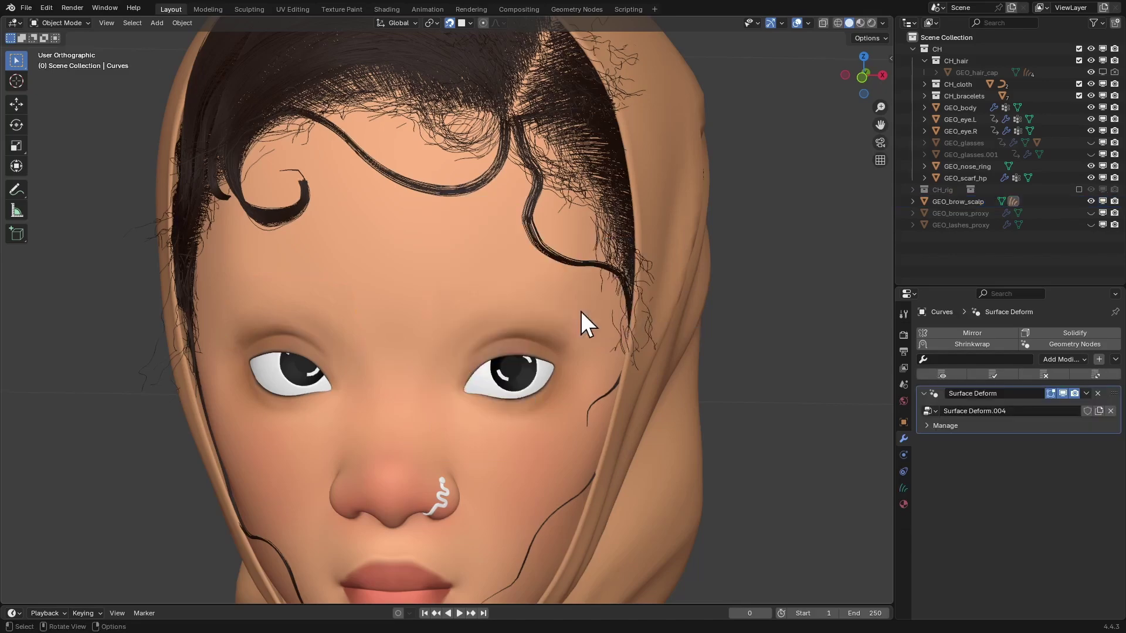
middle_drag(578, 312, 577, 303)
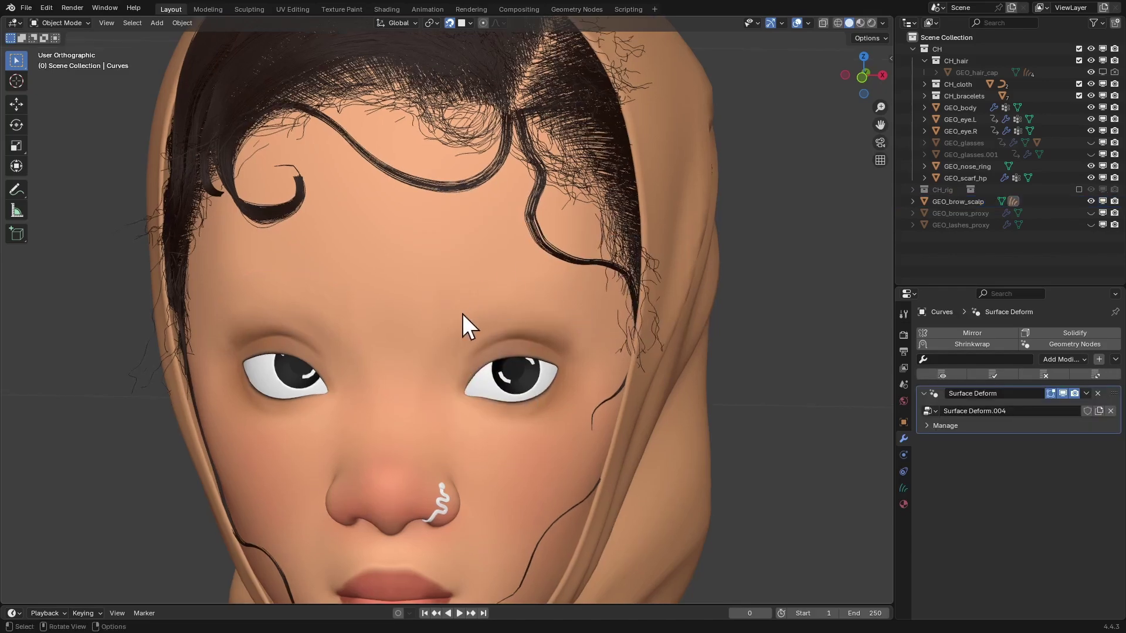
click(912, 201)
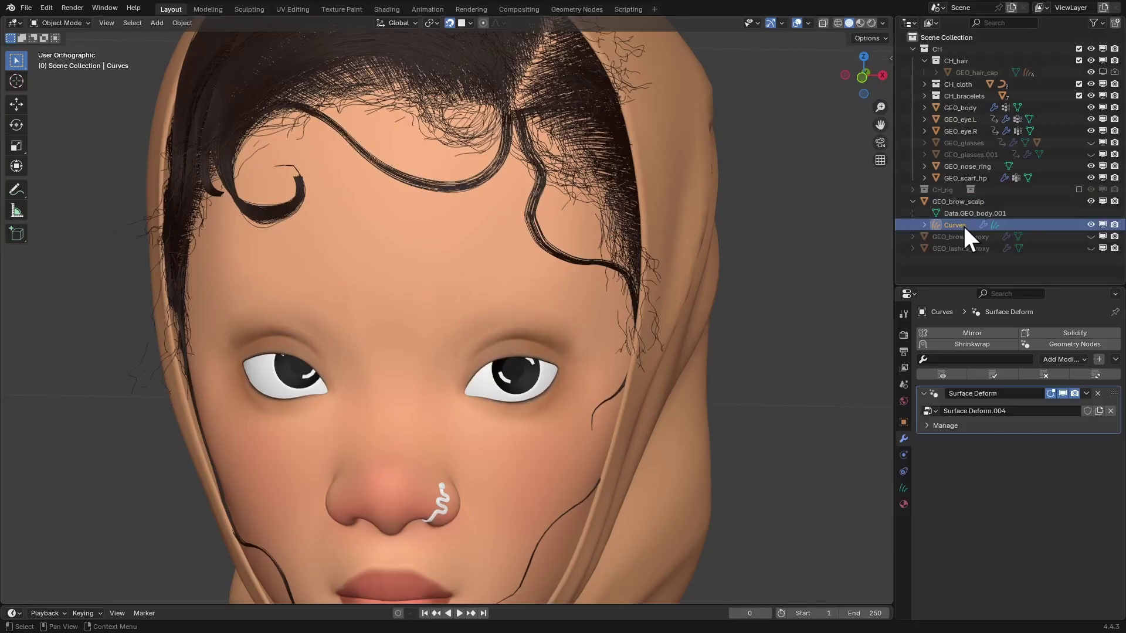
- Switch the hair Curves object to Sculpt Mode and unhide GEO_brows_proxy as a brow reference
click(79, 23)
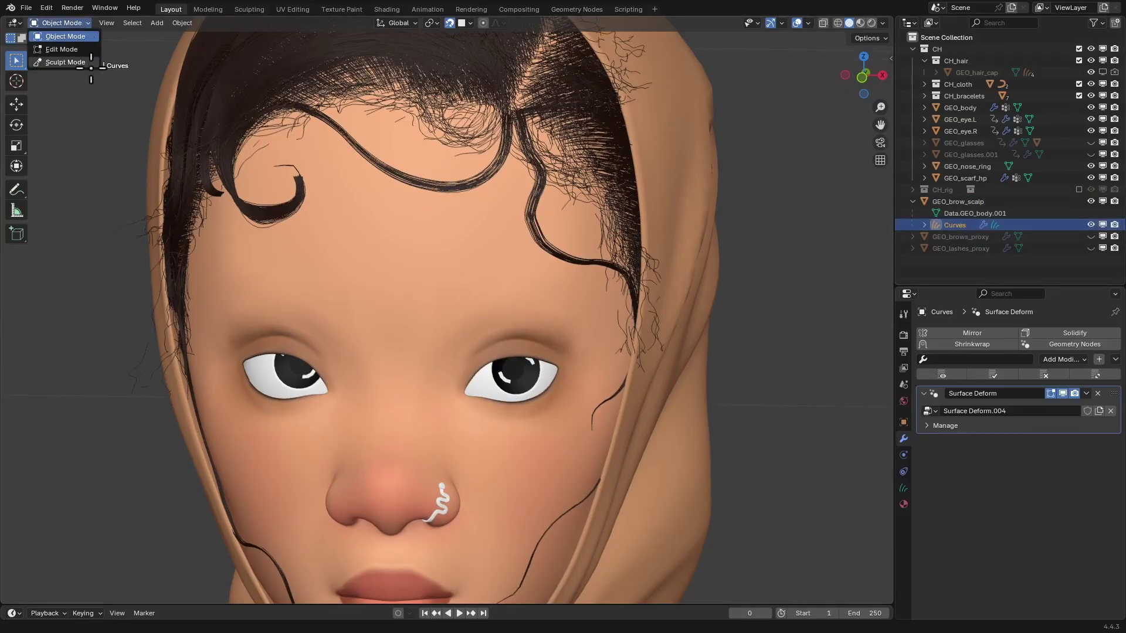
click(88, 62)
scroll(502, 282, up, 5)
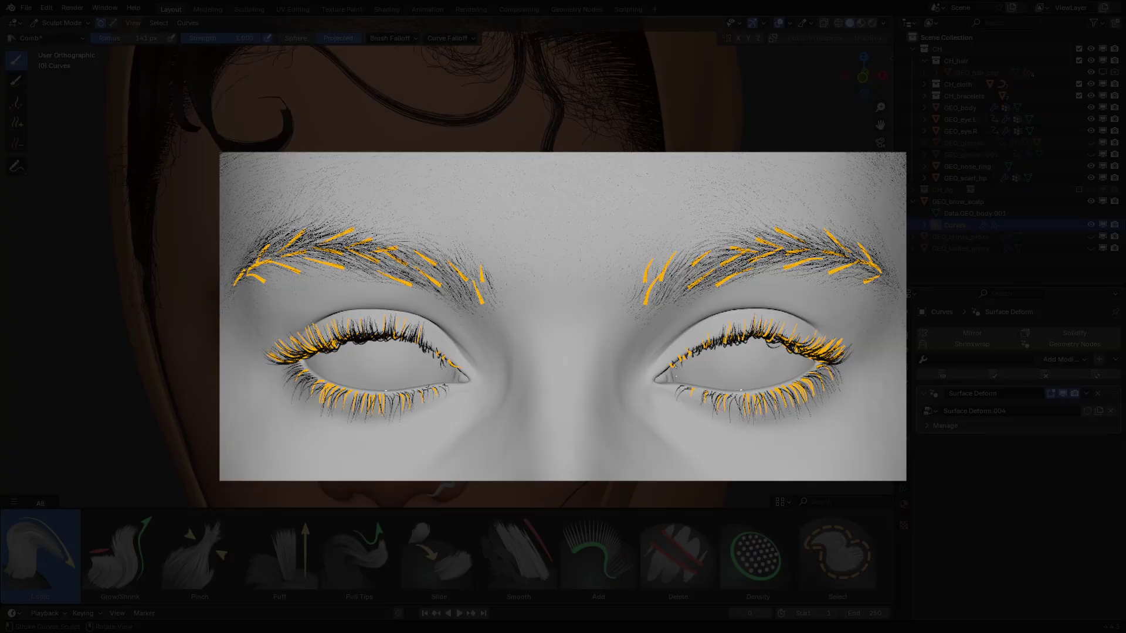
key(f)
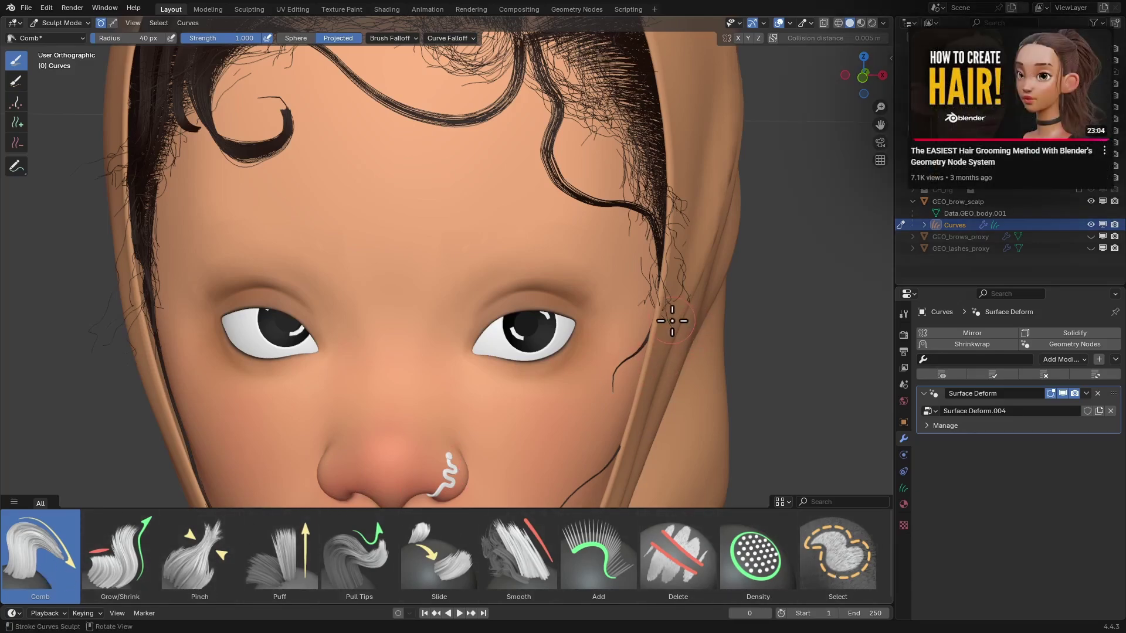
mouse_move(565, 276)
middle_down()
mouse_move(571, 313)
mouse_move(564, 302)
middle_up()
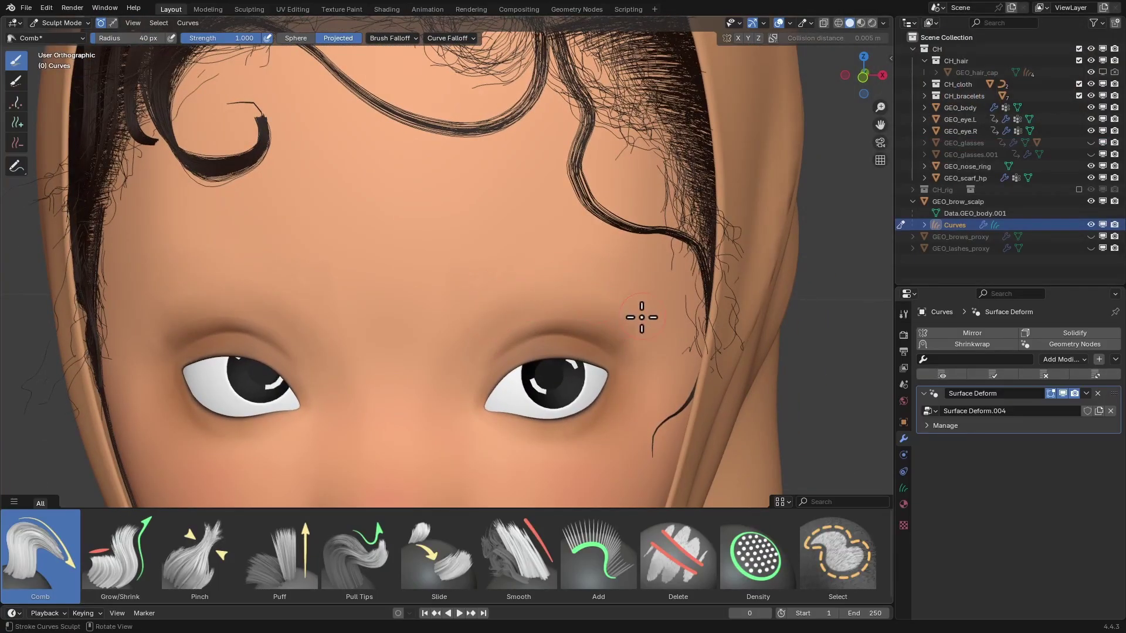
mouse_move(627, 313)
middle_down()
mouse_move(568, 292)
mouse_move(587, 280)
middle_up()
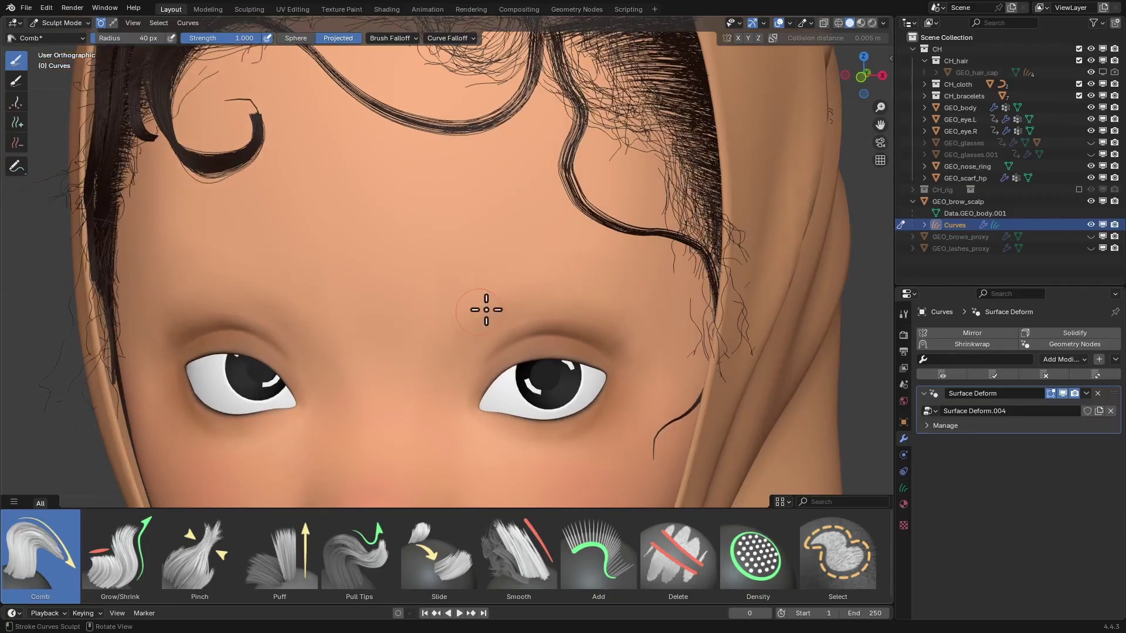
click(1090, 236)
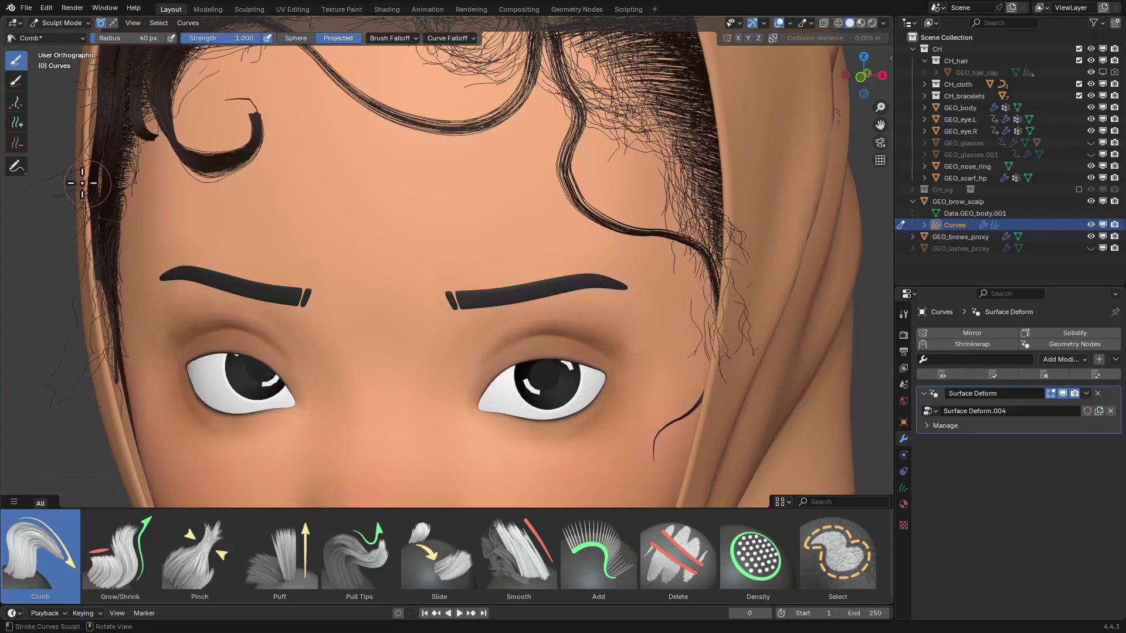
- Trace the outline of the proxy brow on the nose-ring side with the Annotate tool, using Surface placement
click(16, 166)
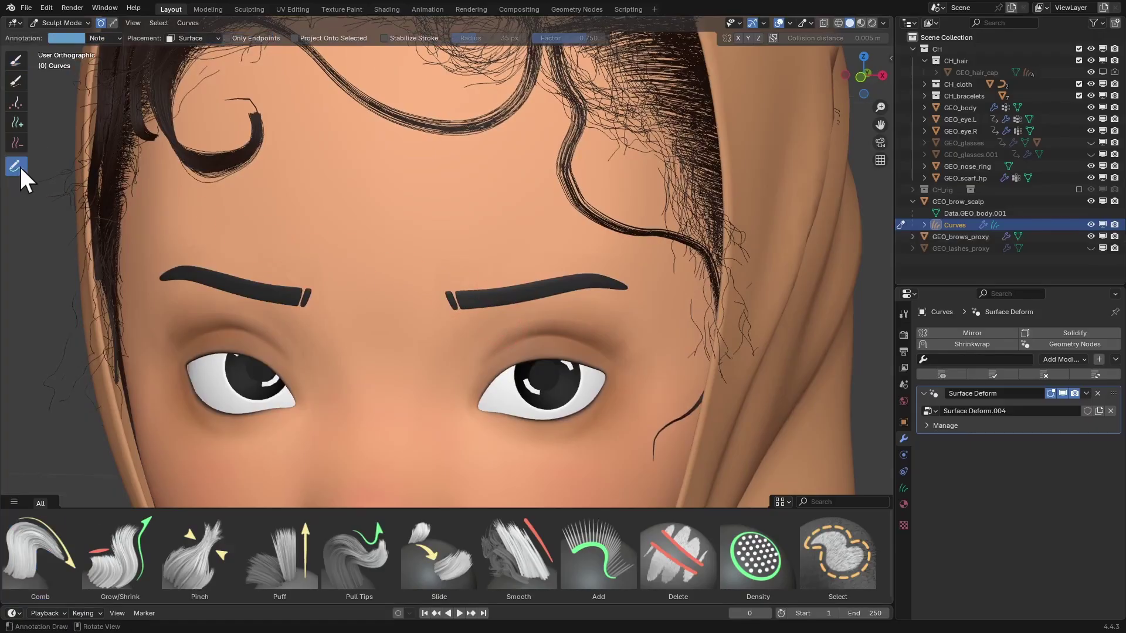
click(209, 38)
click(181, 36)
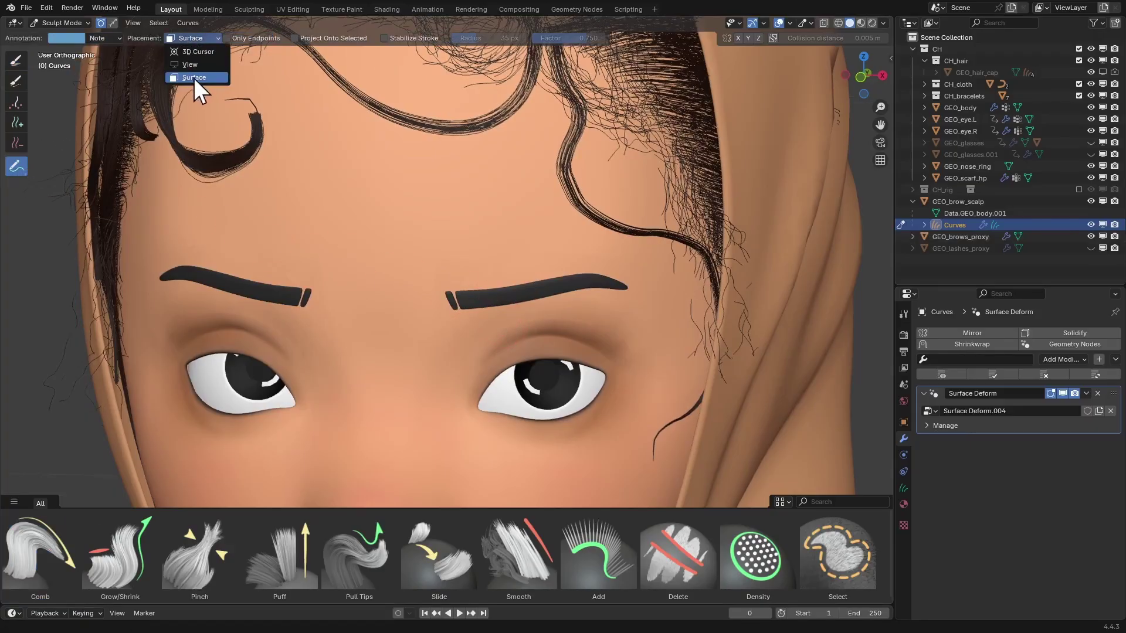
click(194, 77)
ctrl+middle_drag(449, 326, 455, 302)
mouse_move(450, 318)
mouse_down()
mouse_move(443, 282)
mouse_move(462, 312)
mouse_move(652, 296)
mouse_move(657, 282)
mouse_move(596, 258)
mouse_move(439, 284)
mouse_up()
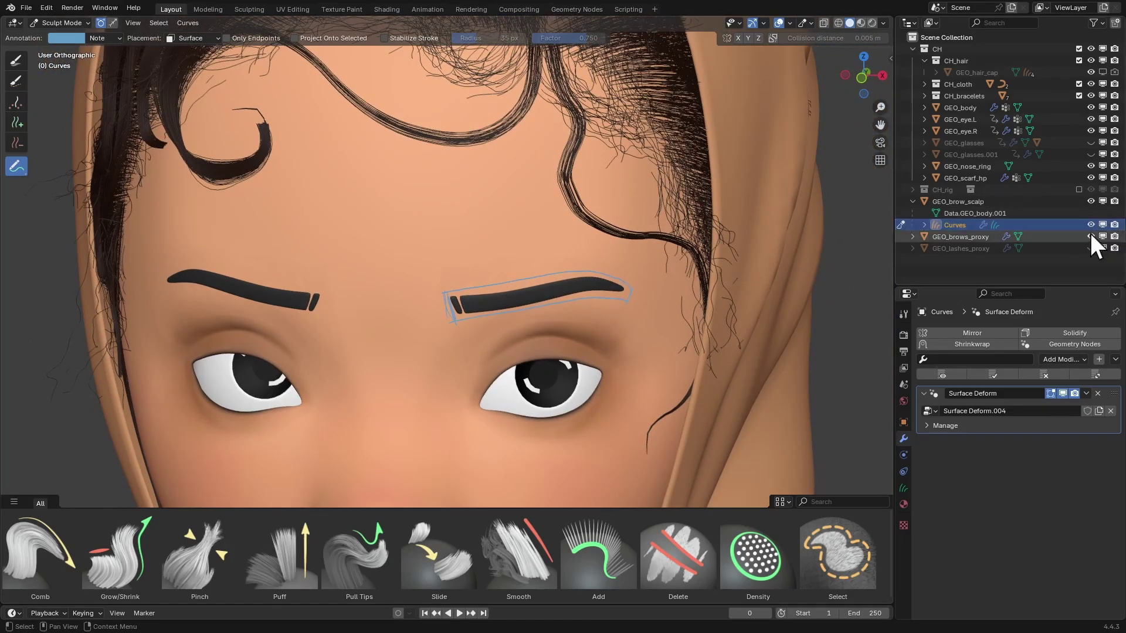
- Hide GEO_brows_proxy and activate the Add brush for hair curves
click(1090, 235)
ctrl+middle_drag(431, 333, 444, 315)
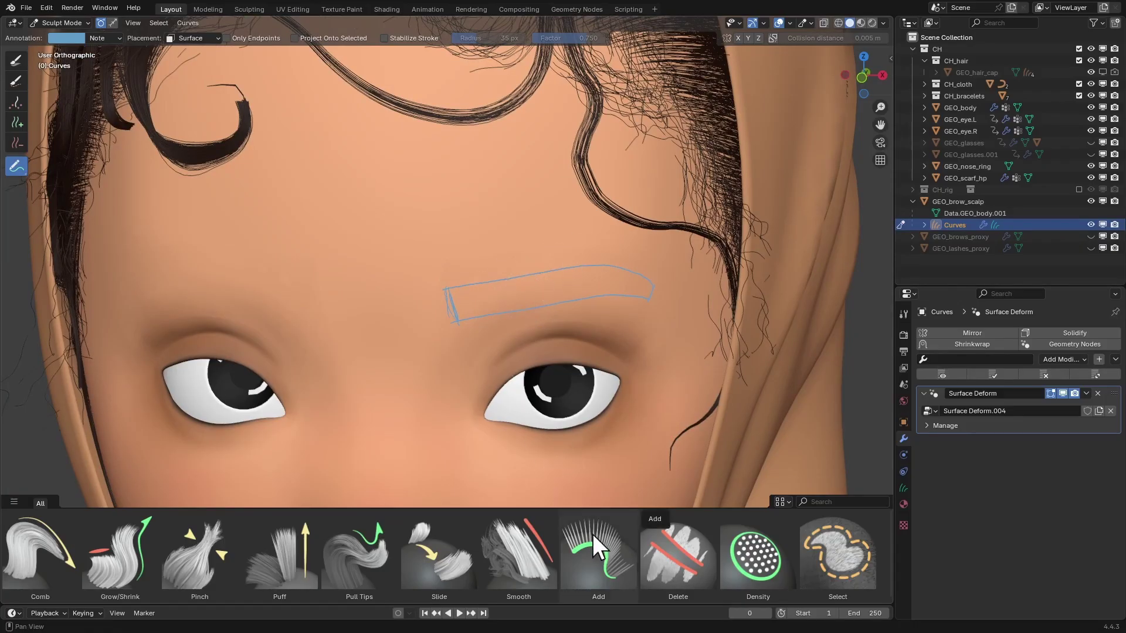
click(588, 512)
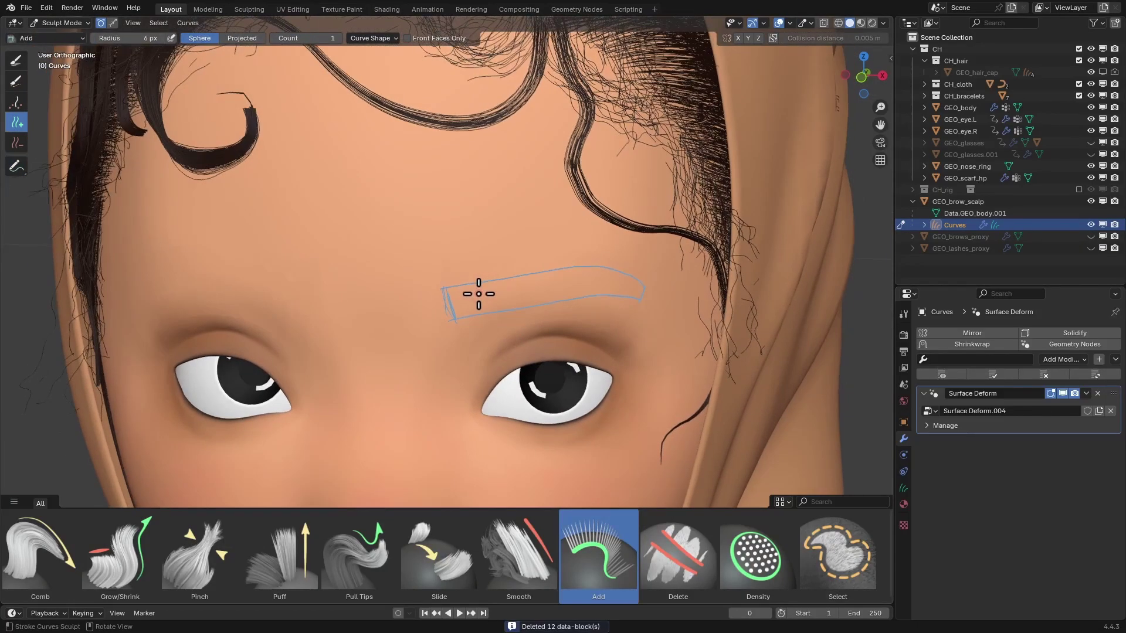
drag(479, 293, 513, 261)
ctrl+middle_drag(513, 261, 496, 303)
key(ctrl+z)
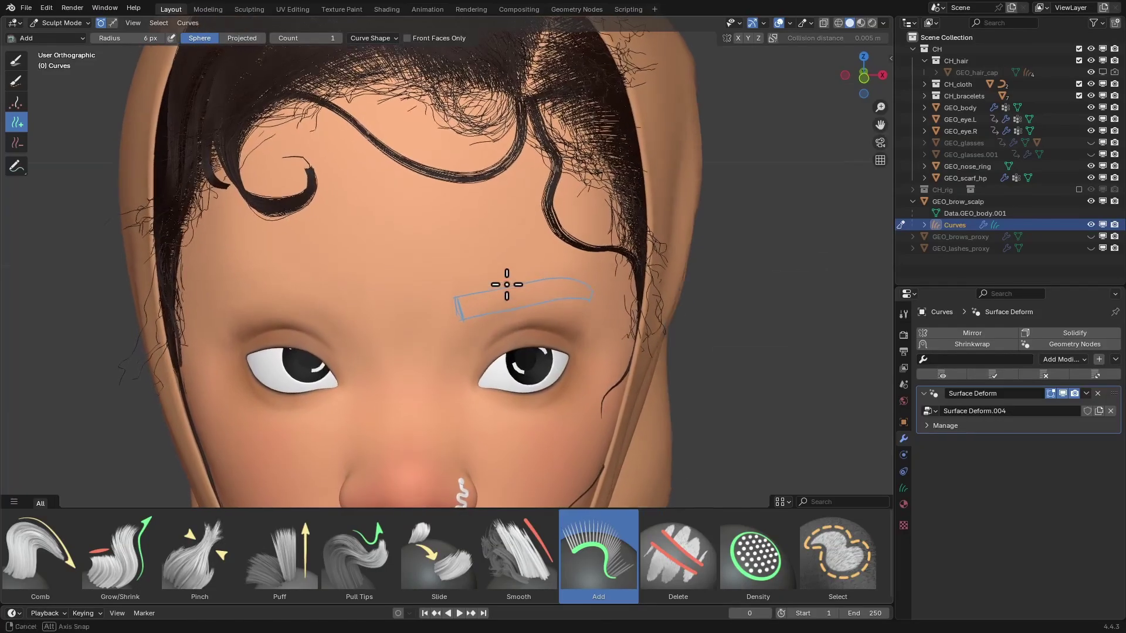
- Set the Add brush's curve length to 0.01 m and add a first hair inside the brow outline
click(380, 38)
click(376, 110)
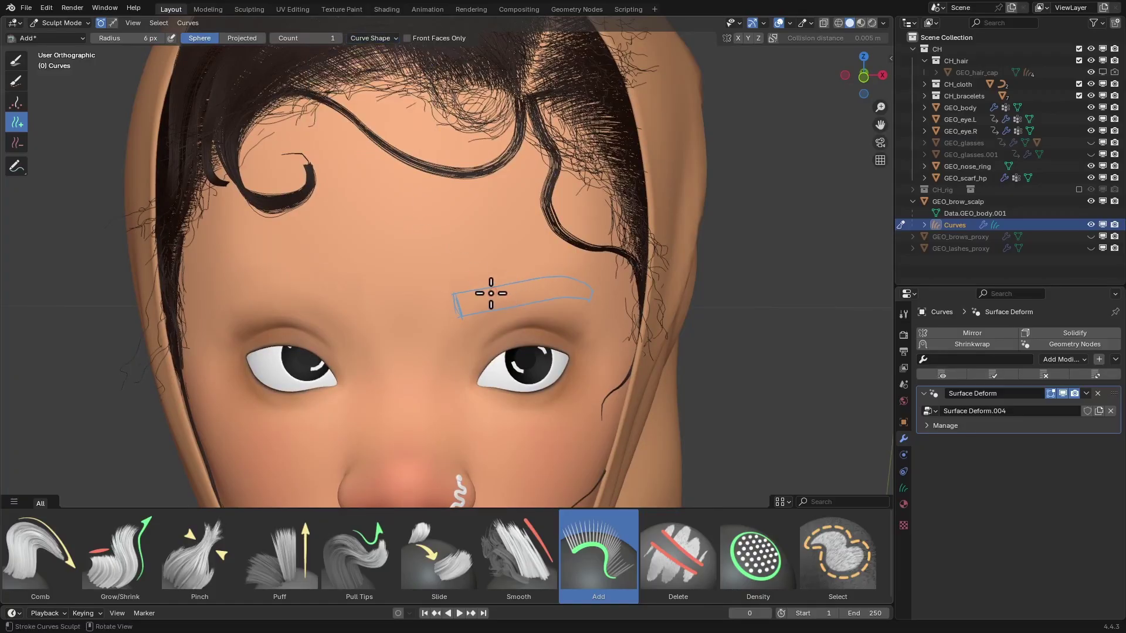
scroll(568, 259, up, 5)
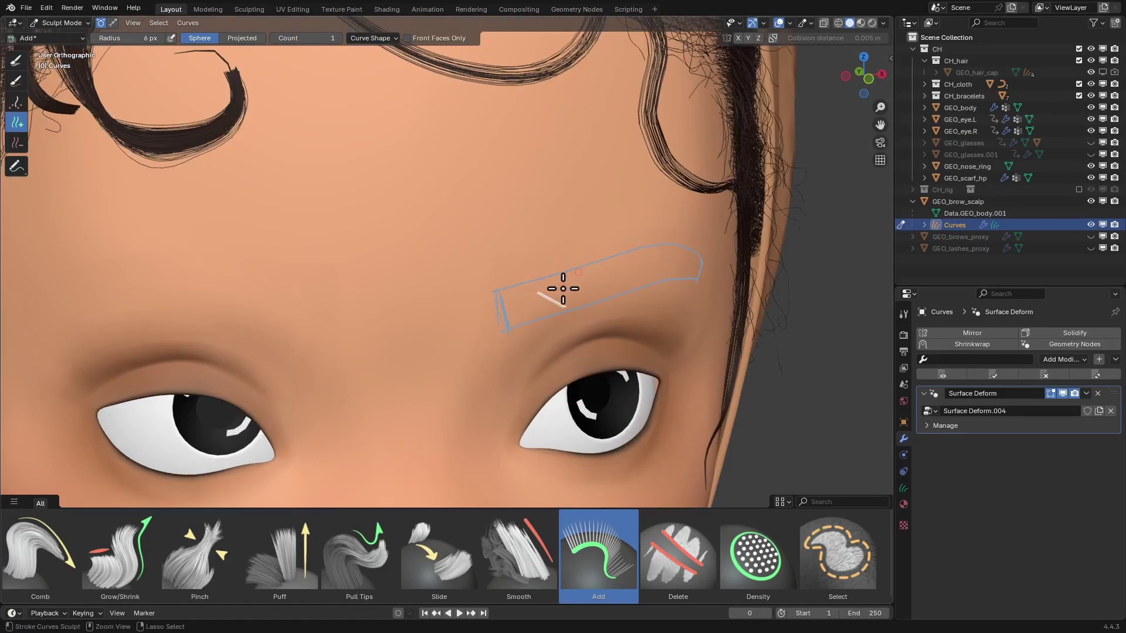
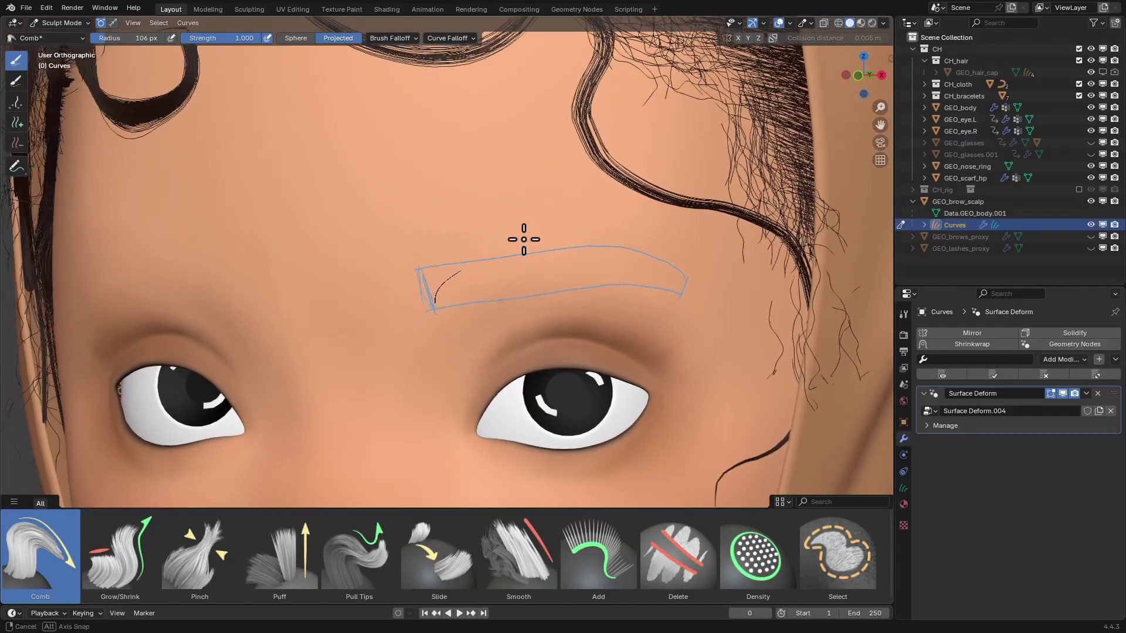
- Reduce the Add brush radius to 20 px and add another hair near the inner end of the brow outline
scroll(520, 239, up, 3)
middle_drag(530, 242, 520, 248)
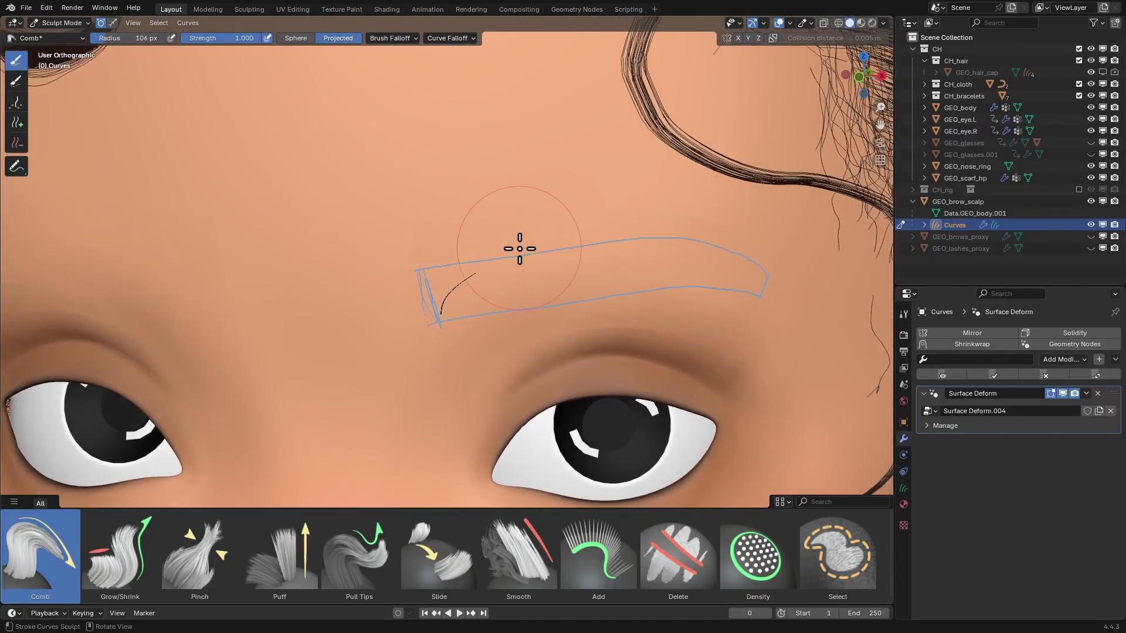
key(shift+a)
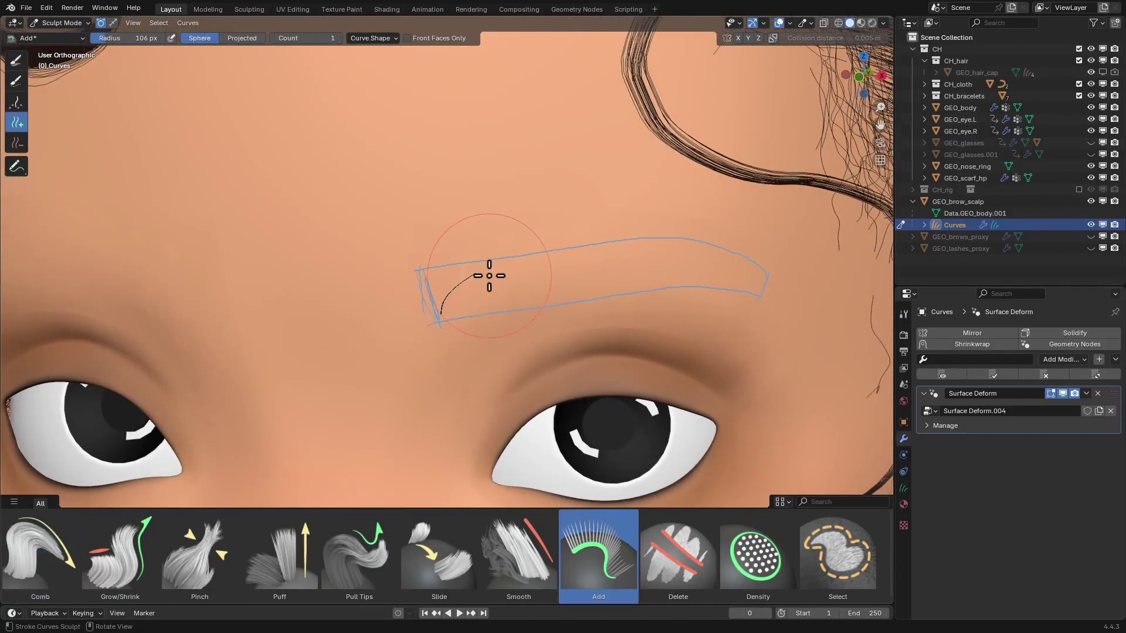
key(f)
click(446, 276)
middle_drag(447, 276, 441, 285)
key(f)
click(427, 286)
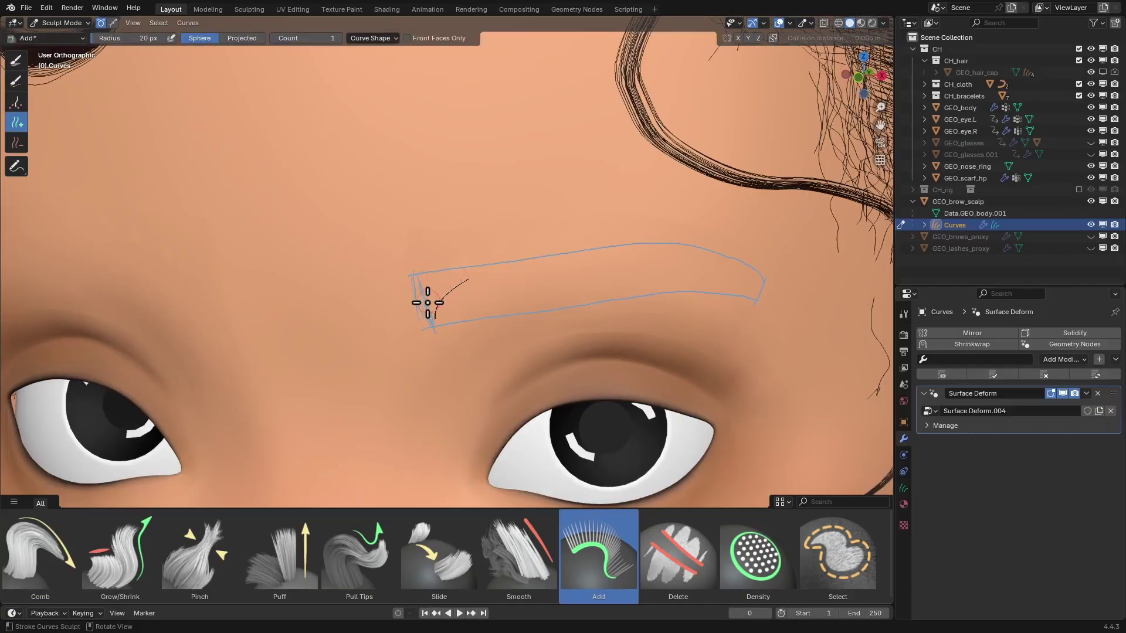
- Comb the new inner brow hair into a curve toward the temple and set the Comb radius to 28 px
key(shift+space)
click(429, 289)
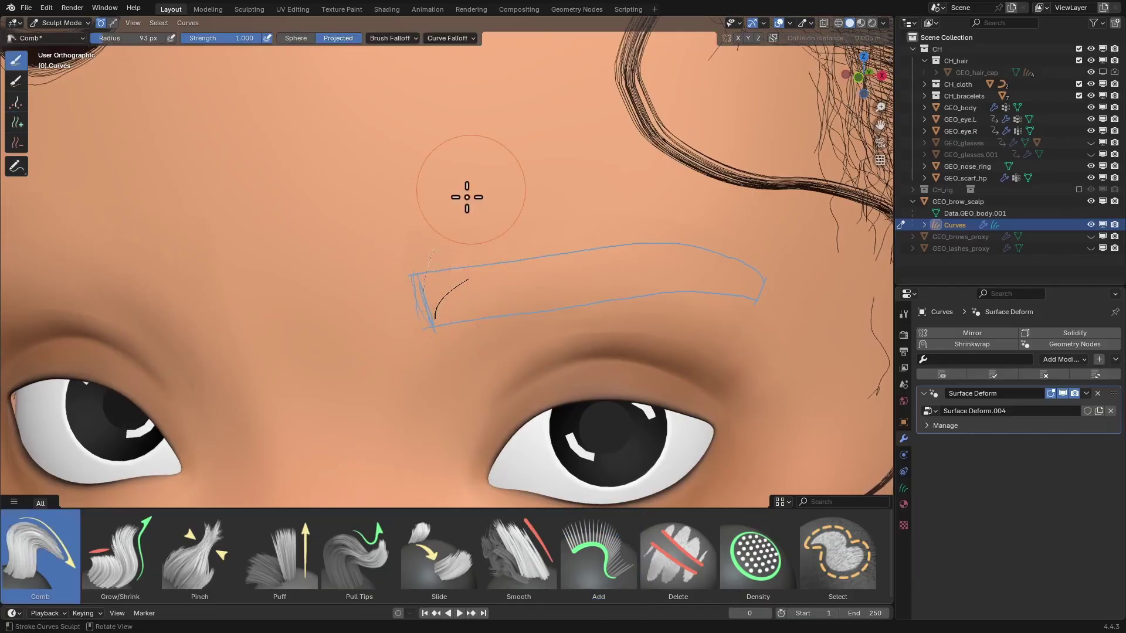
mouse_move(418, 234)
mouse_down()
mouse_move(498, 214)
mouse_move(479, 219)
mouse_up()
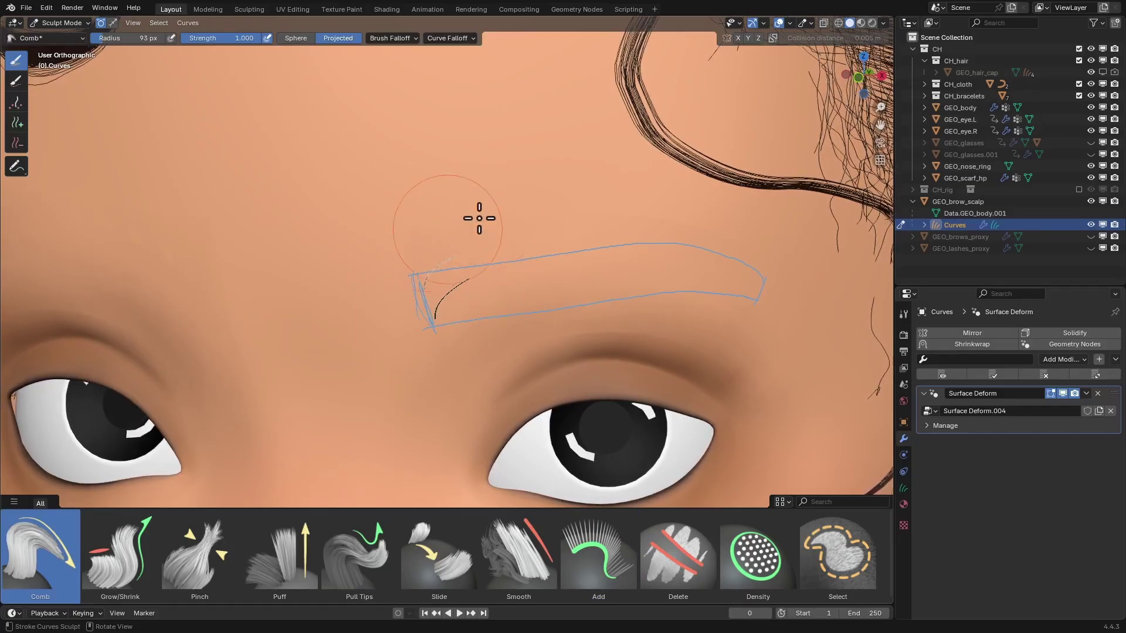
key(f)
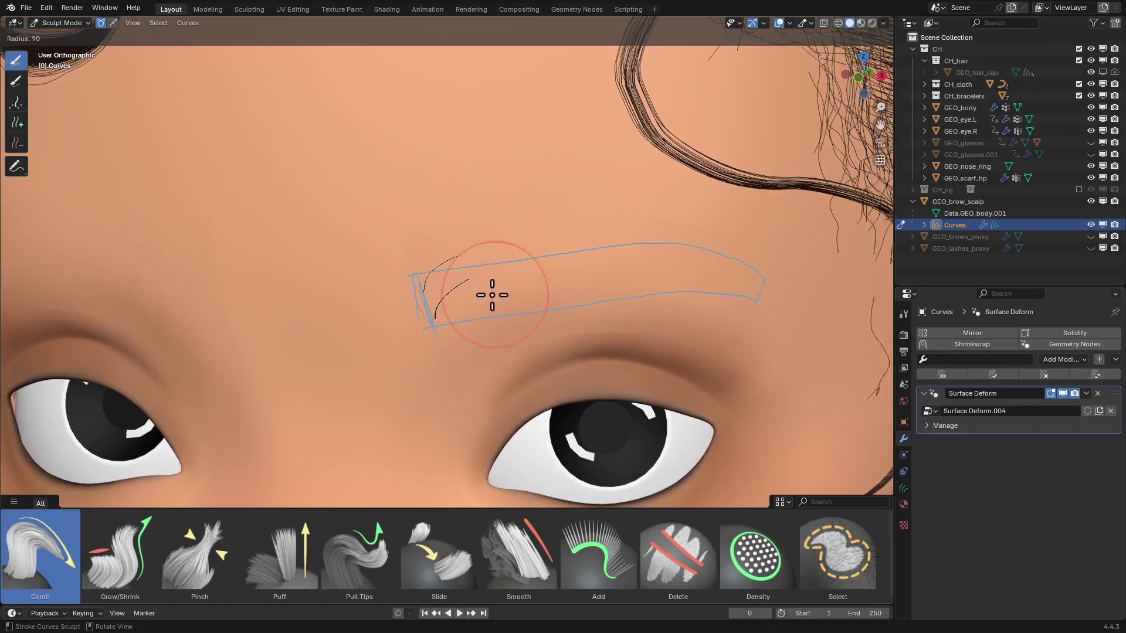
click(459, 293)
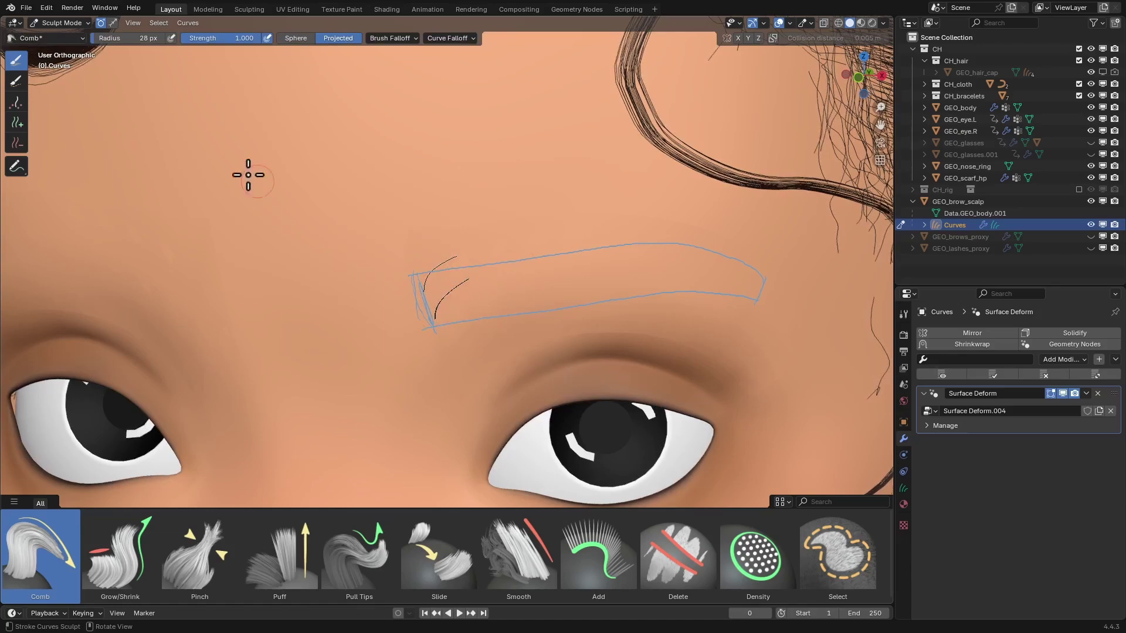
- Switch to control point selection, select points of the lower inner hair and comb them flatter along the brow
click(111, 23)
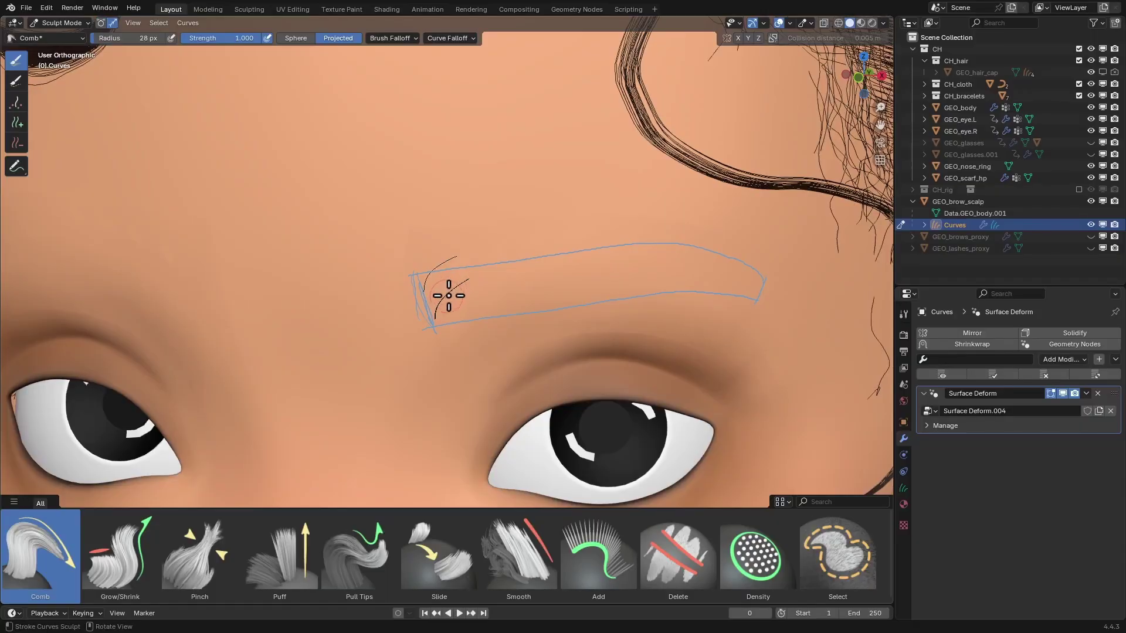
key(s)
ctrl+middle_drag(448, 295, 460, 295)
key(c)
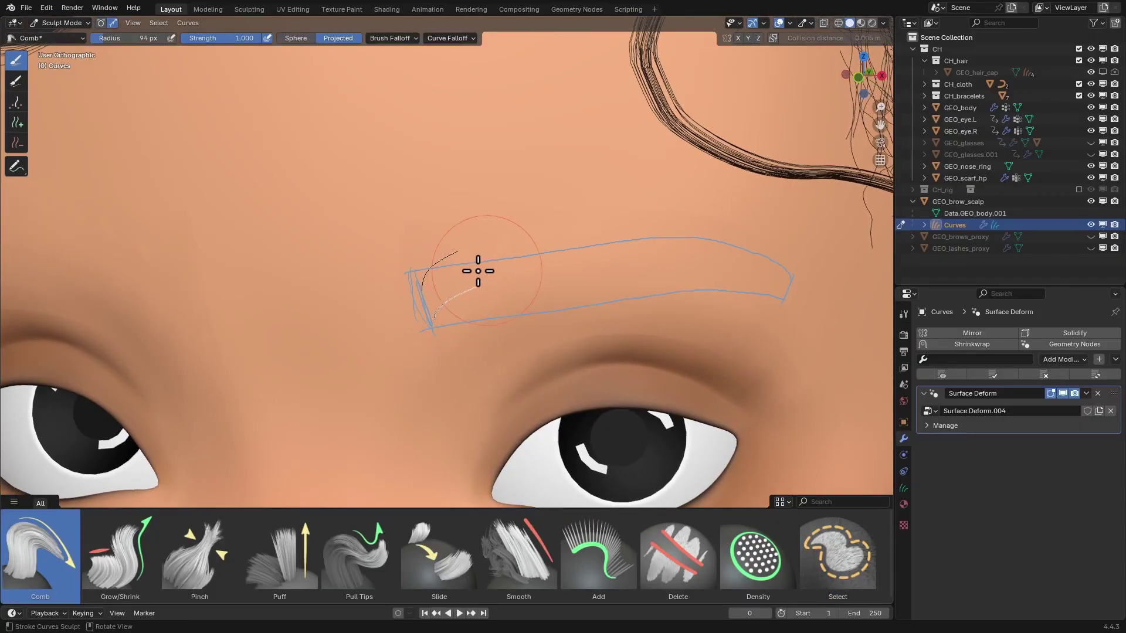
- Add a third hair at the lower edge of the brow outline and comb it toward the temple
ctrl+middle_drag(532, 259, 522, 290)
middle_drag(507, 299, 494, 301)
key(a)
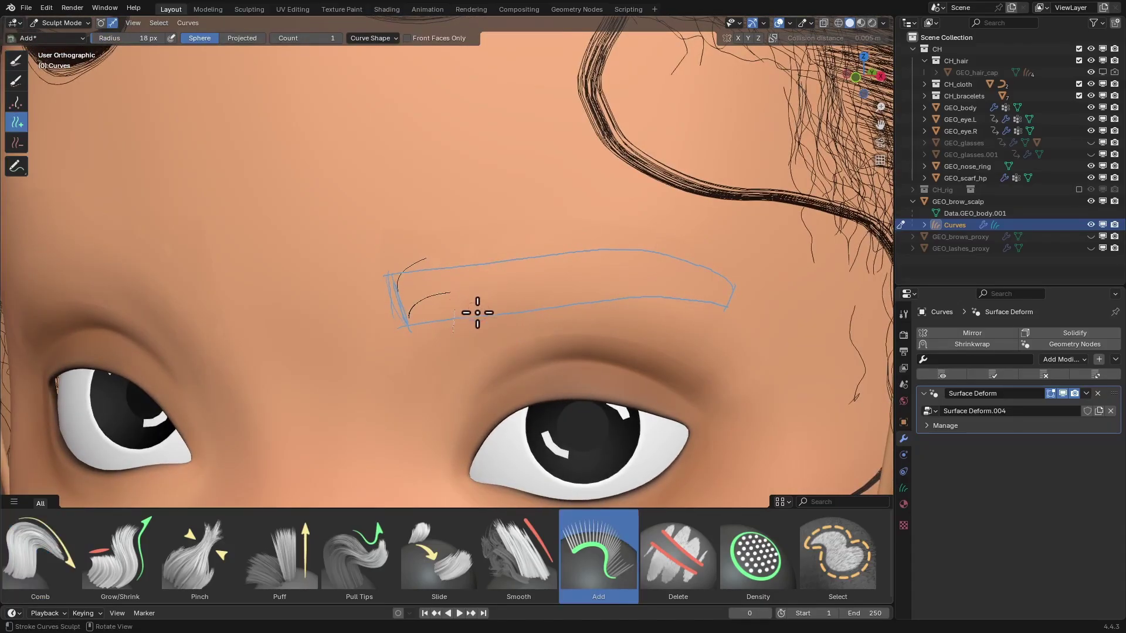
key(c)
drag(508, 260, 572, 261)
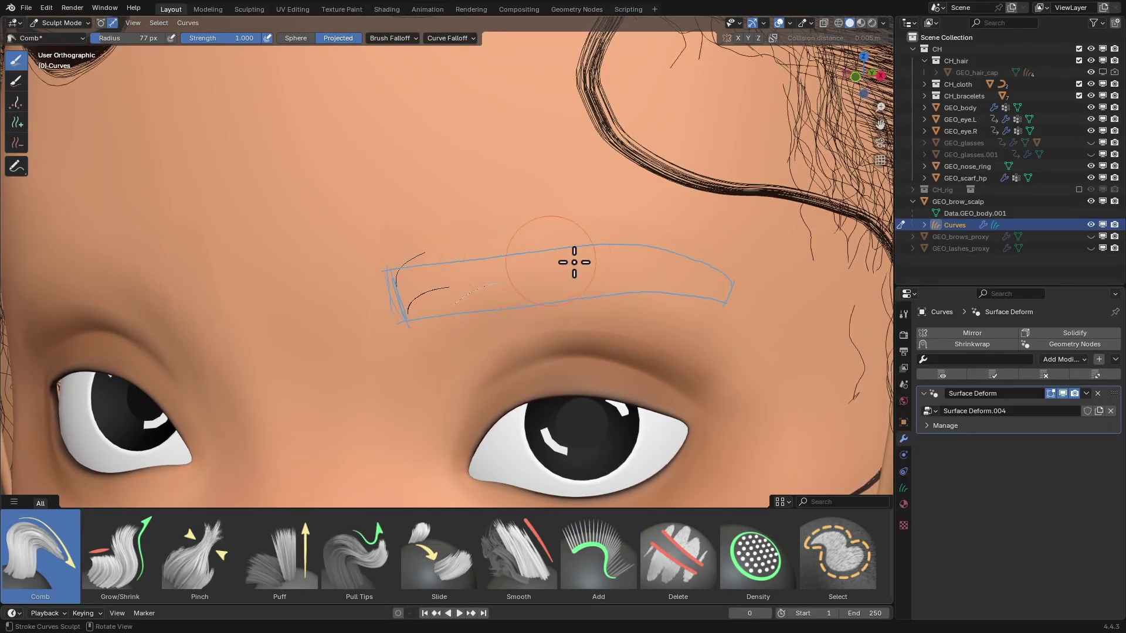
middle_drag(478, 266, 482, 273)
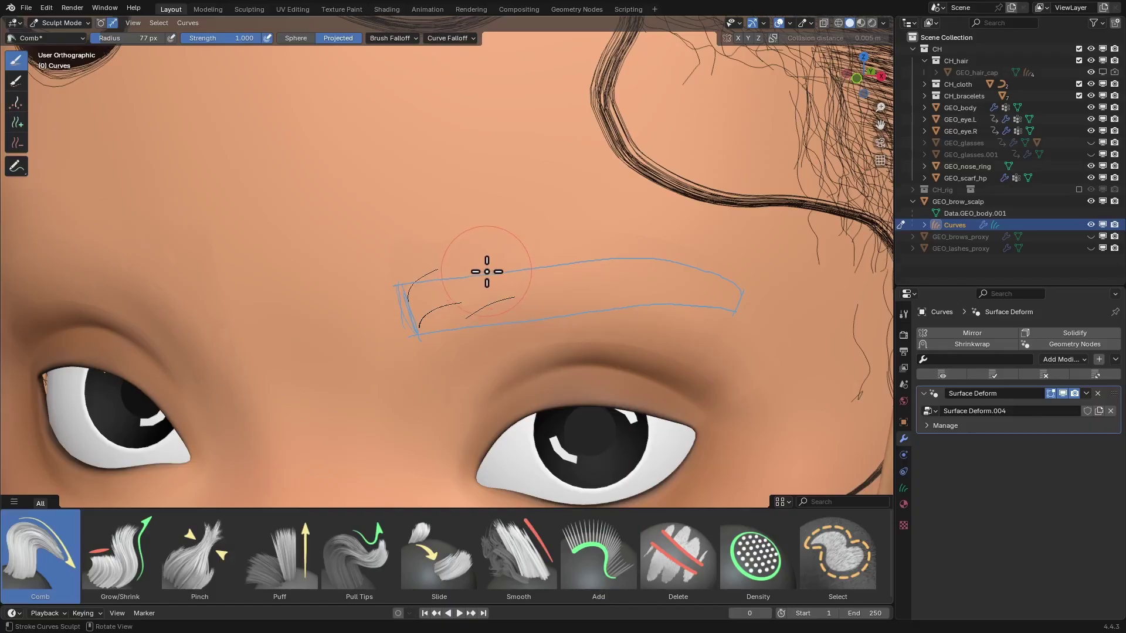
- Enable Length and Shape interpolation in the Add brush's Curve Shape settings
key(q)
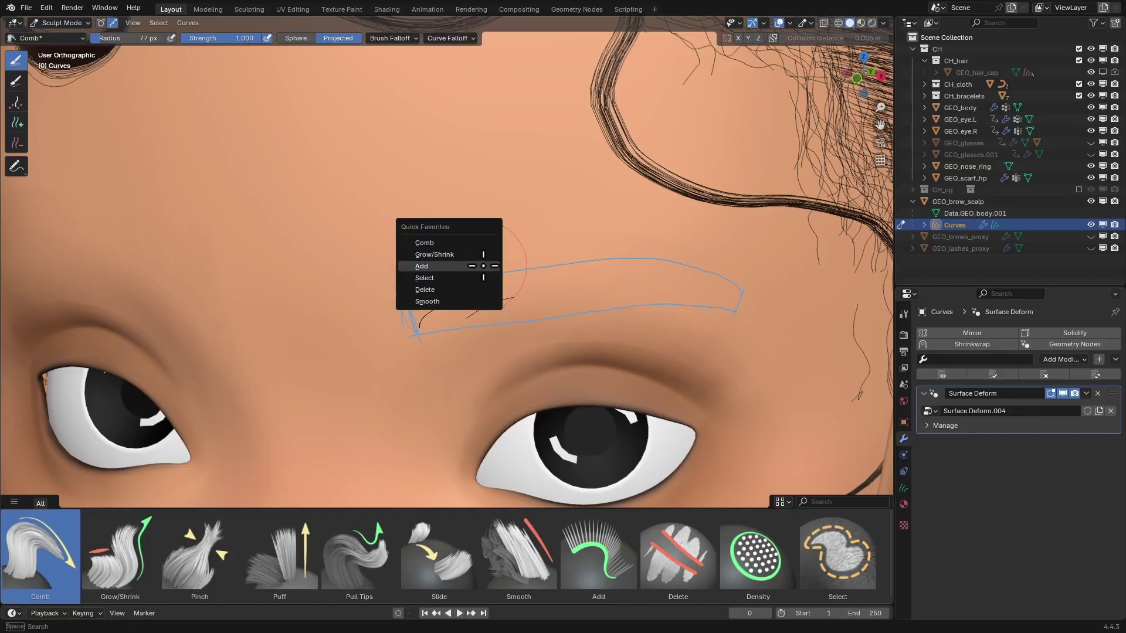
click(441, 265)
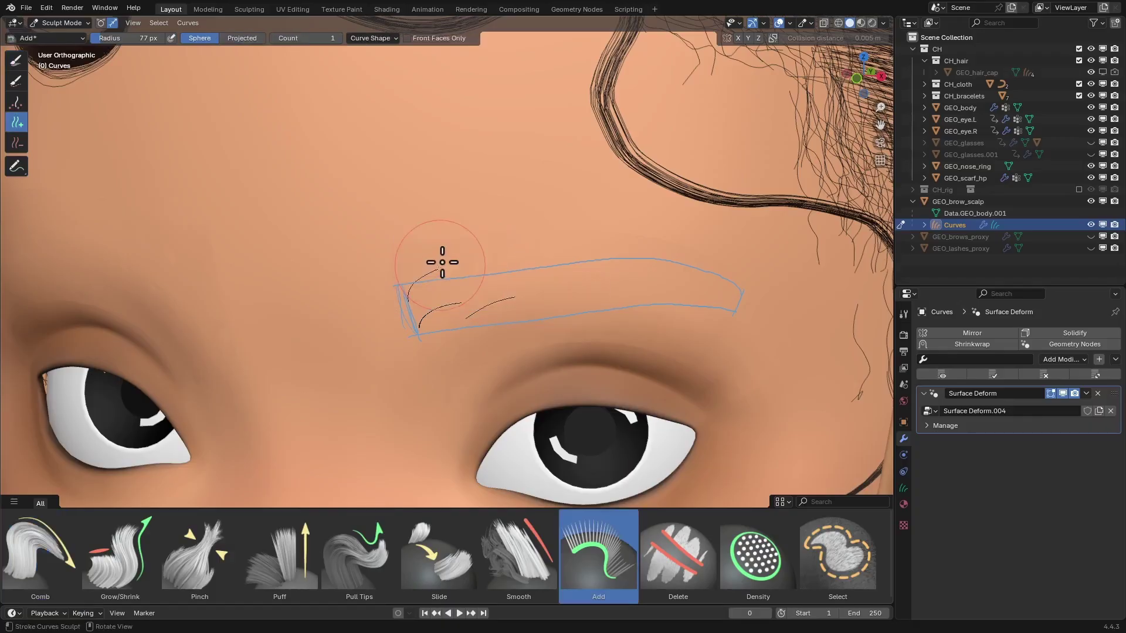
click(383, 38)
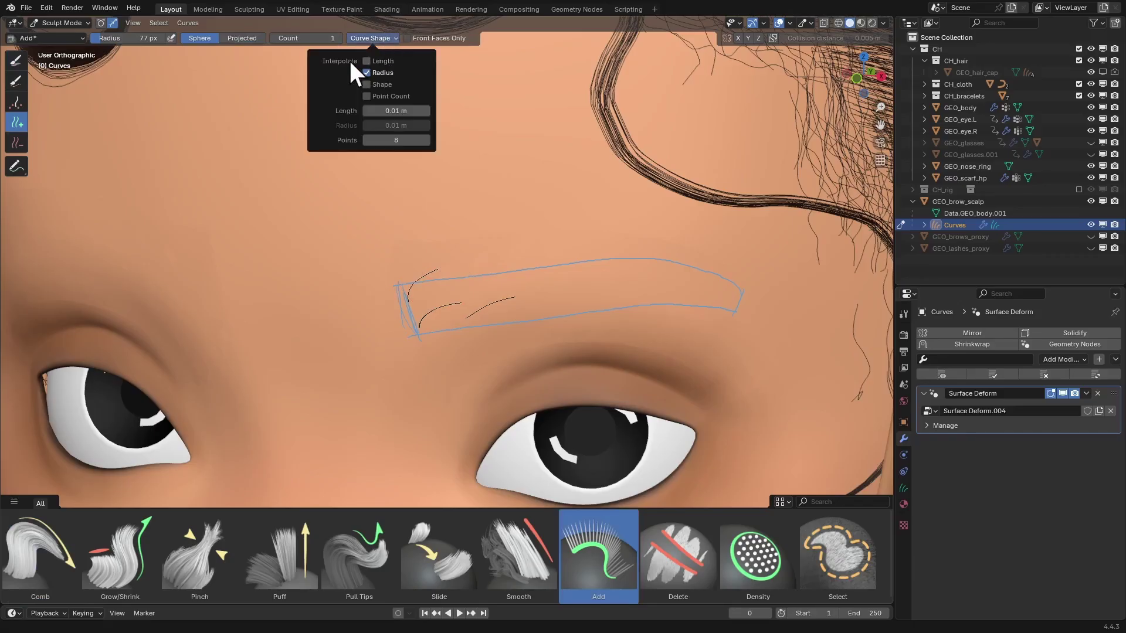
click(367, 61)
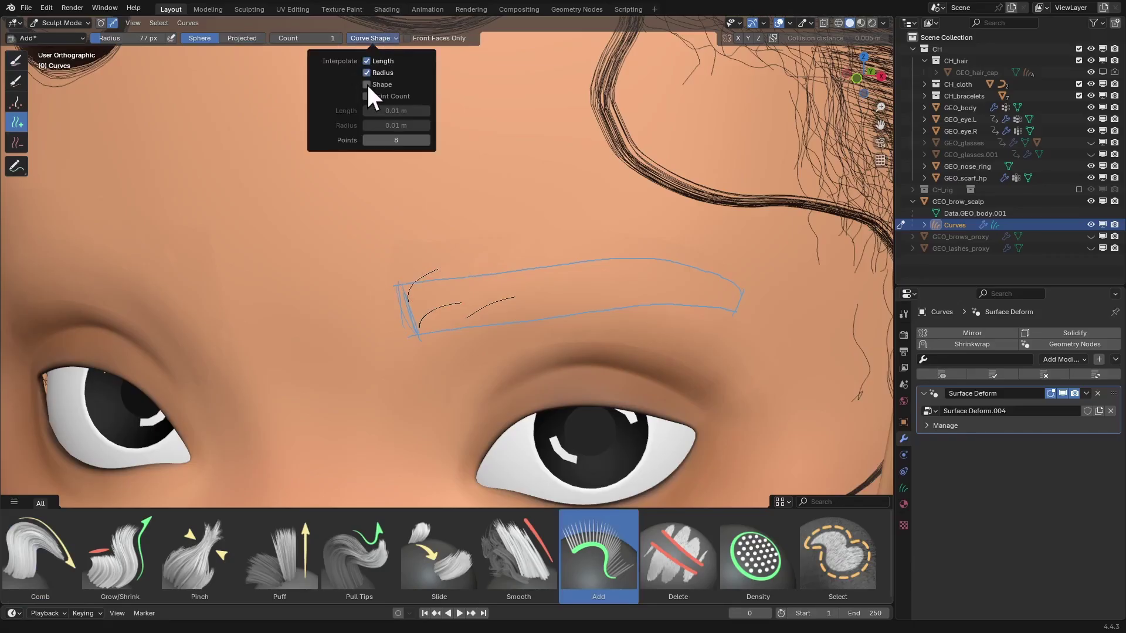
click(367, 84)
- Set the Add brush radius to 24 px and add a hair at the brow outline's upper edge near the inner end
middle_drag(507, 292, 498, 291)
key(f)
click(466, 287)
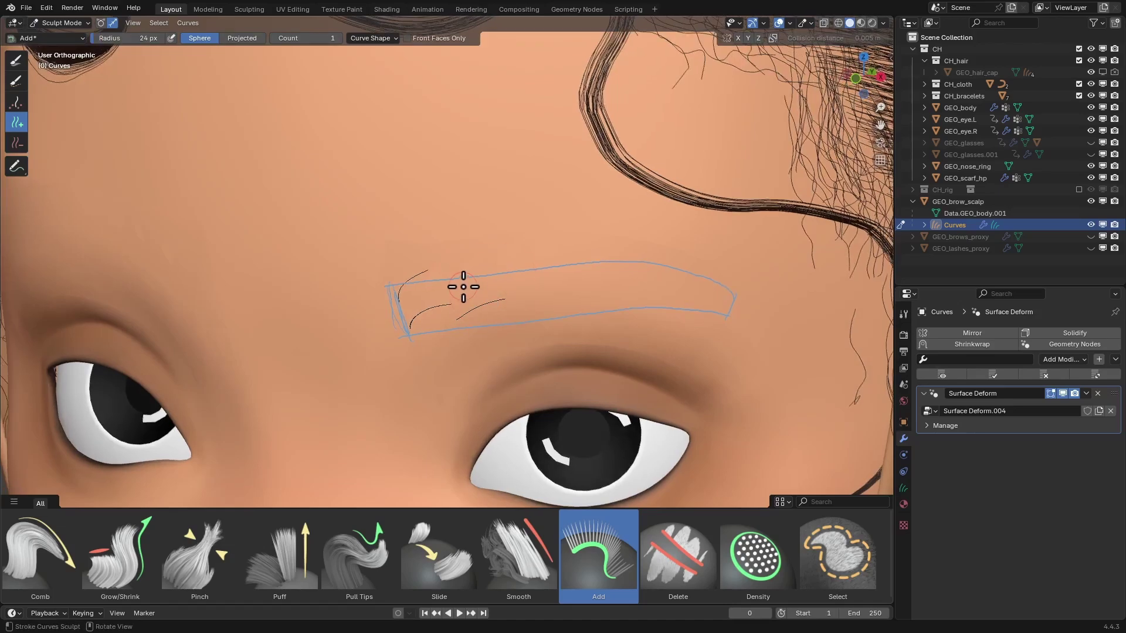
key(f)
click(460, 285)
click(456, 285)
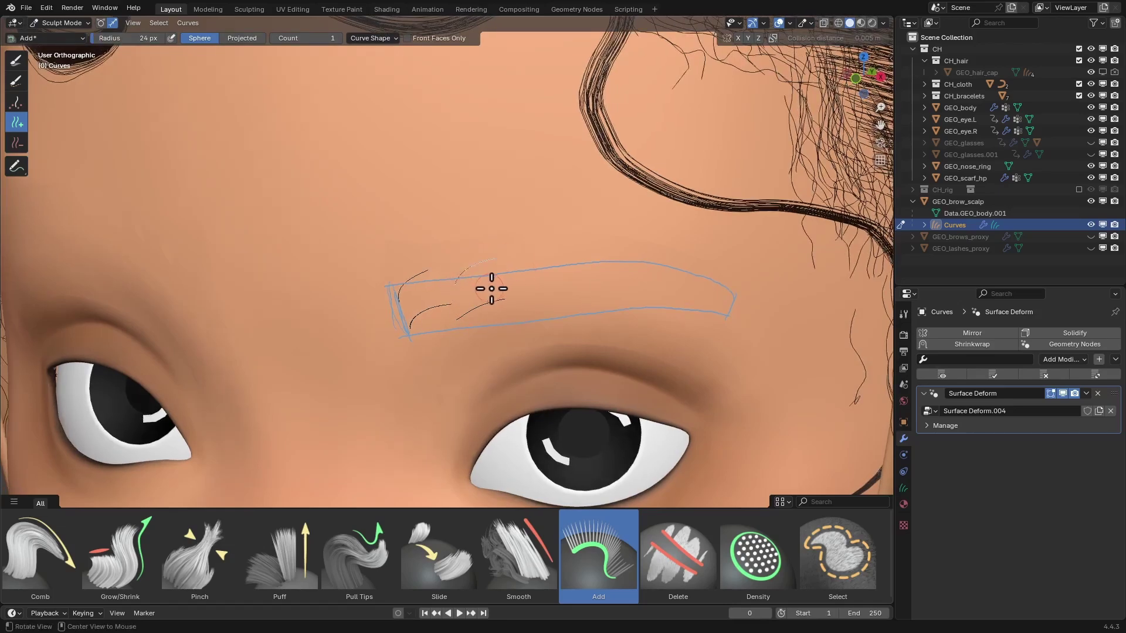
- Comb the new upper-edge hair flat along the brow toward the temple with a Comb radius of 98 px
alt+drag(491, 289, 486, 289)
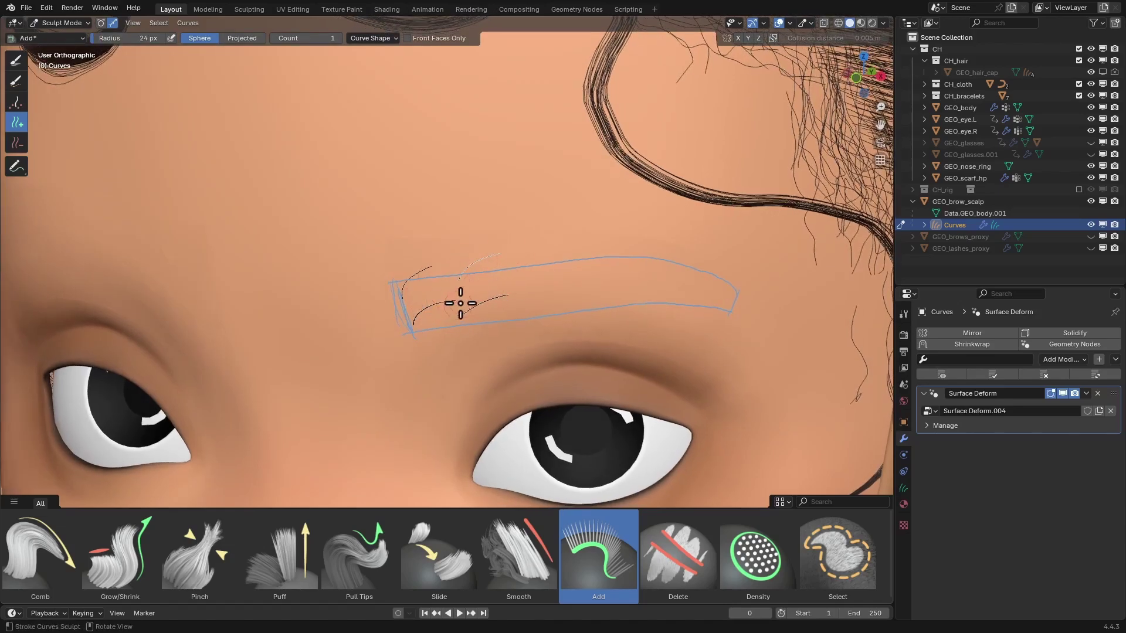
key(c)
middle_drag(464, 270, 497, 270)
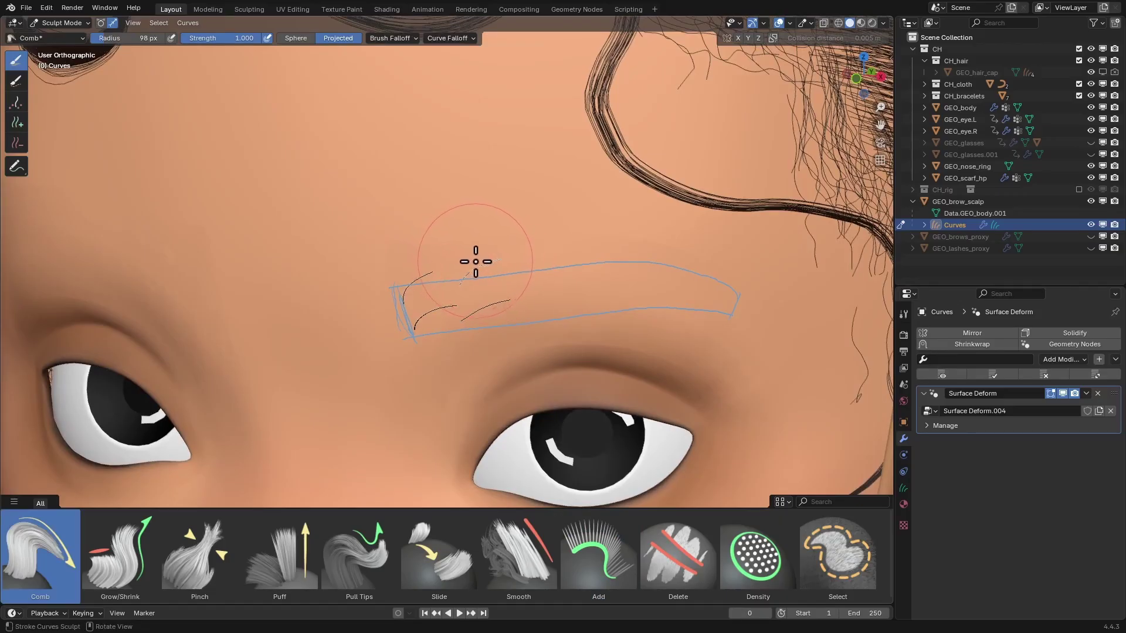
middle_drag(476, 262, 472, 259)
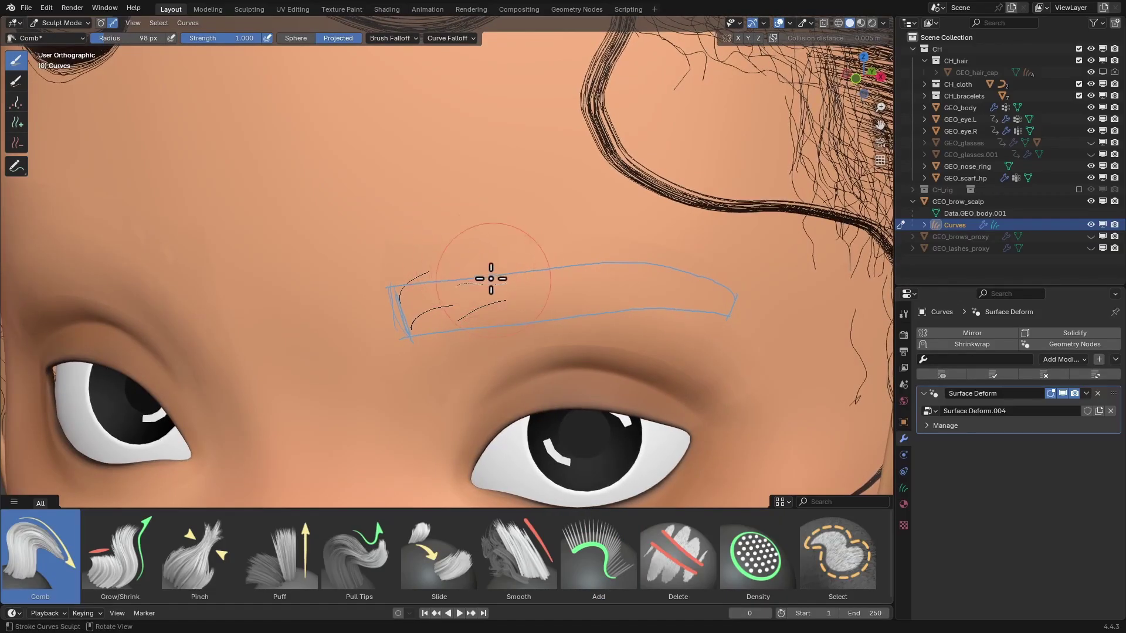
mouse_move(526, 254)
middle_down()
mouse_move(502, 266)
mouse_move(510, 283)
mouse_move(603, 329)
mouse_move(663, 330)
mouse_move(616, 314)
mouse_move(640, 327)
middle_up()
- Add a hair at the lower edge, outward of the existing lower hairs, and comb it up toward the temple
key(bracketleft)
key(bracketleft)
key(bracketleft)
key(f)
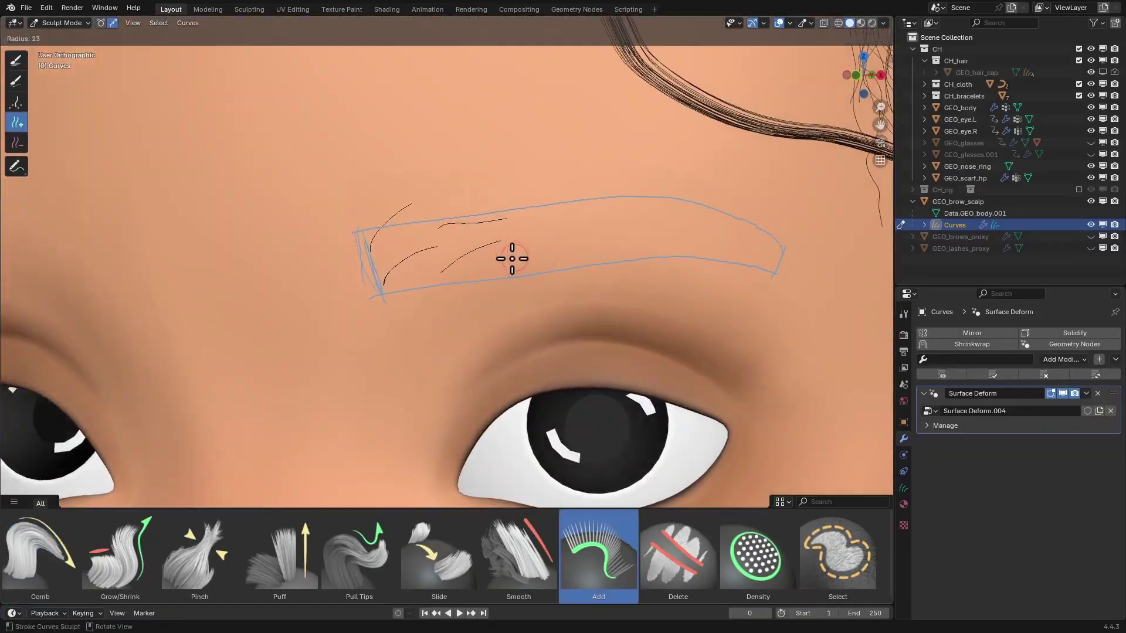
click(512, 258)
click(510, 271)
key(f)
click(546, 273)
drag(546, 274, 557, 241)
- Add a second hair at the upper edge, comb it toward the temple and set the Comb radius to 75 px
click(527, 216)
middle_drag(528, 216, 519, 217)
key(f)
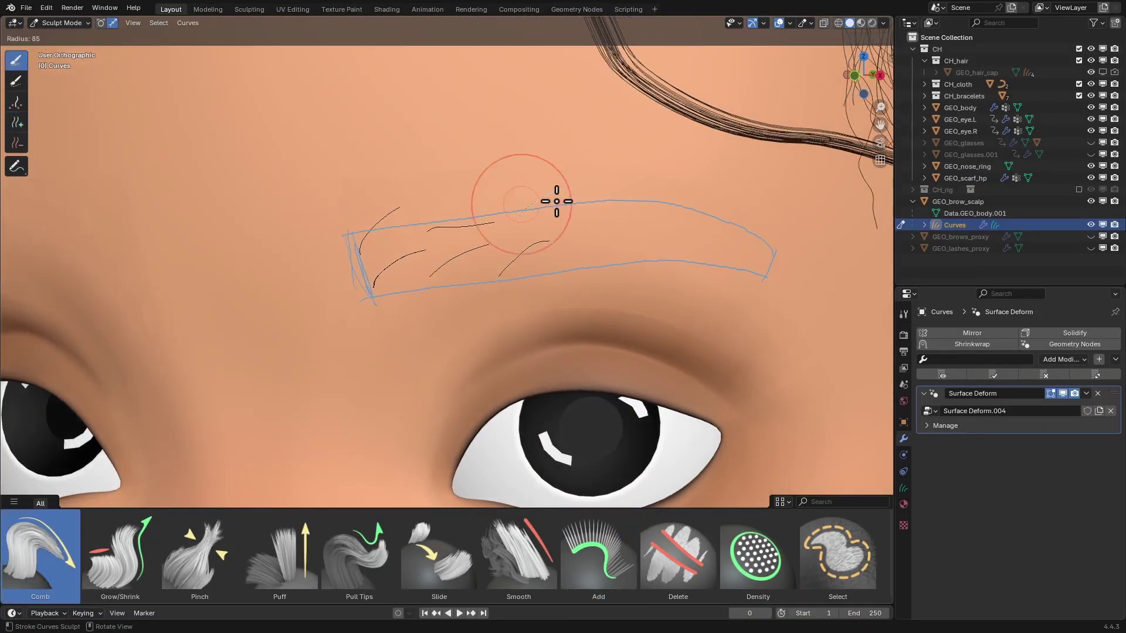
click(566, 210)
key(s)
key(c)
key(f)
click(537, 228)
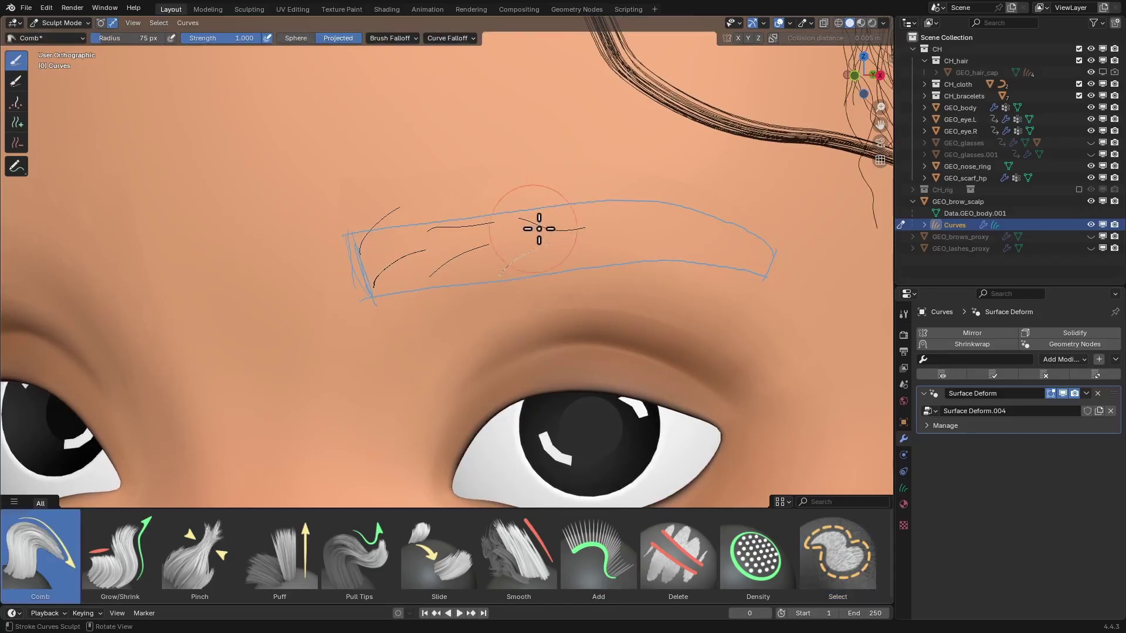
- Add a third upper-edge hair at the brow's arch with a 36 px Add radius and comb it down toward the temple
middle_drag(600, 215, 463, 246)
key(q)
click(530, 261)
middle_drag(630, 285, 613, 294)
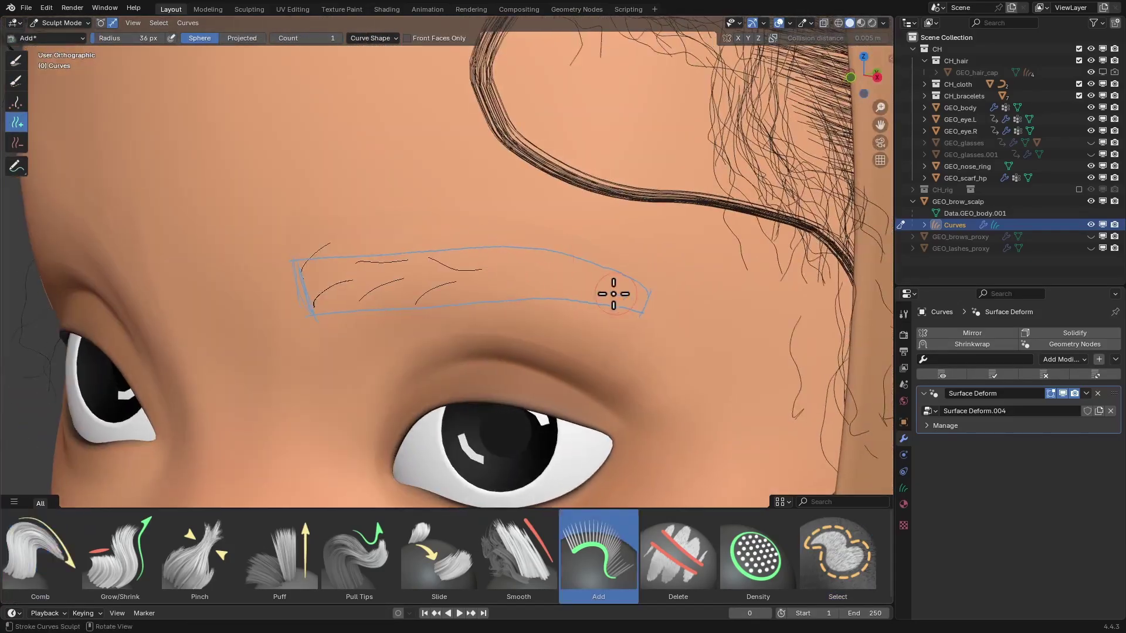
middle_drag(494, 262, 470, 246)
click(471, 246)
key(c)
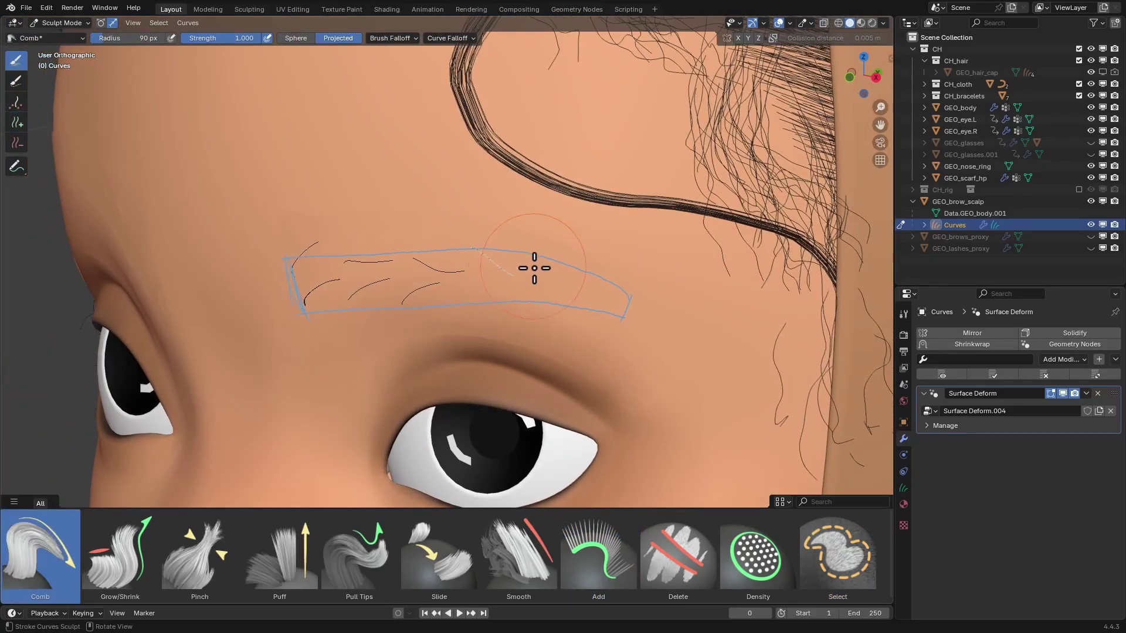
- Add a hair at the lower edge beneath the arch and comb it outward along the brow
key(a)
click(497, 294)
mouse_move(478, 288)
middle_down()
mouse_move(658, 297)
mouse_move(566, 204)
mouse_move(591, 224)
mouse_move(581, 273)
middle_up()
key(c)
key(f)
click(554, 204)
- Add a hair at the upper edge past the arch, replacing the misplaced one with the Delete brush, and comb it toward the tail
key(a)
click(577, 238)
key(c)
click(666, 569)
click(586, 239)
key(q)
click(579, 231)
click(575, 248)
key(c)
key(q)
click(616, 251)
- Add a matching lower-edge hair near the tail, comb it along the brow and set the Comb radius to 77 px
click(553, 291)
key(q)
click(553, 266)
middle_drag(630, 240, 608, 251)
key(s)
click(582, 267)
key(q)
click(585, 246)
key(f)
click(621, 259)
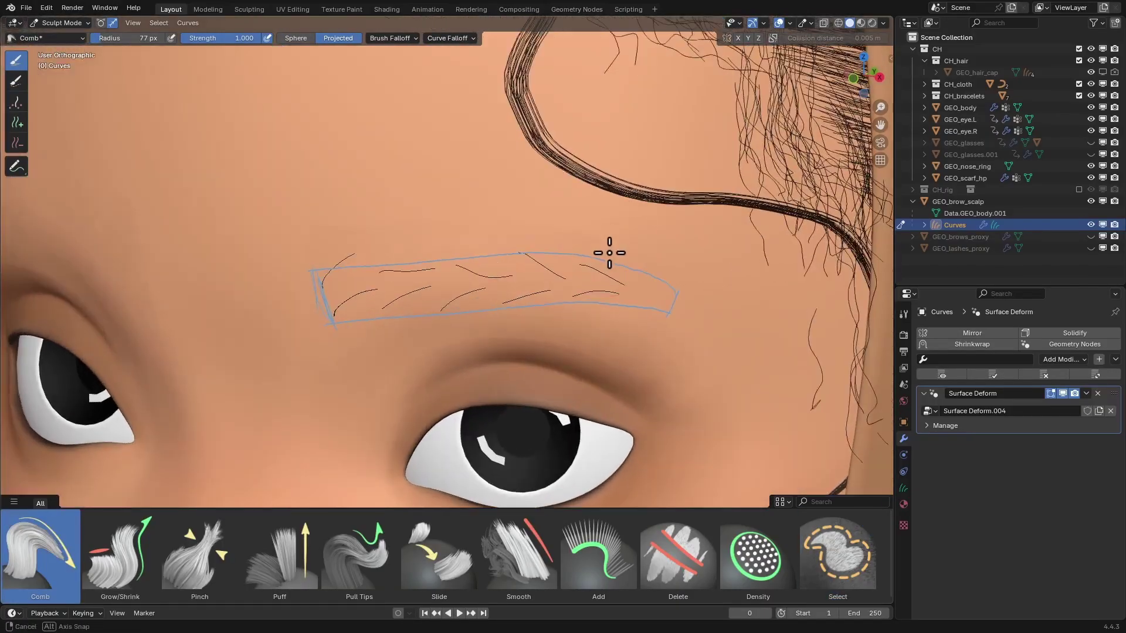
- Add a hair at the upper edge of the brow tail and comb it down toward the tip
key(q)
click(623, 263)
click(634, 265)
key(q)
click(634, 241)
key(f)
click(676, 240)
middle_drag(668, 232, 650, 219)
- Add a hair at the lower edge of the brow tail and comb it flatter toward the tip
key(q)
click(645, 290)
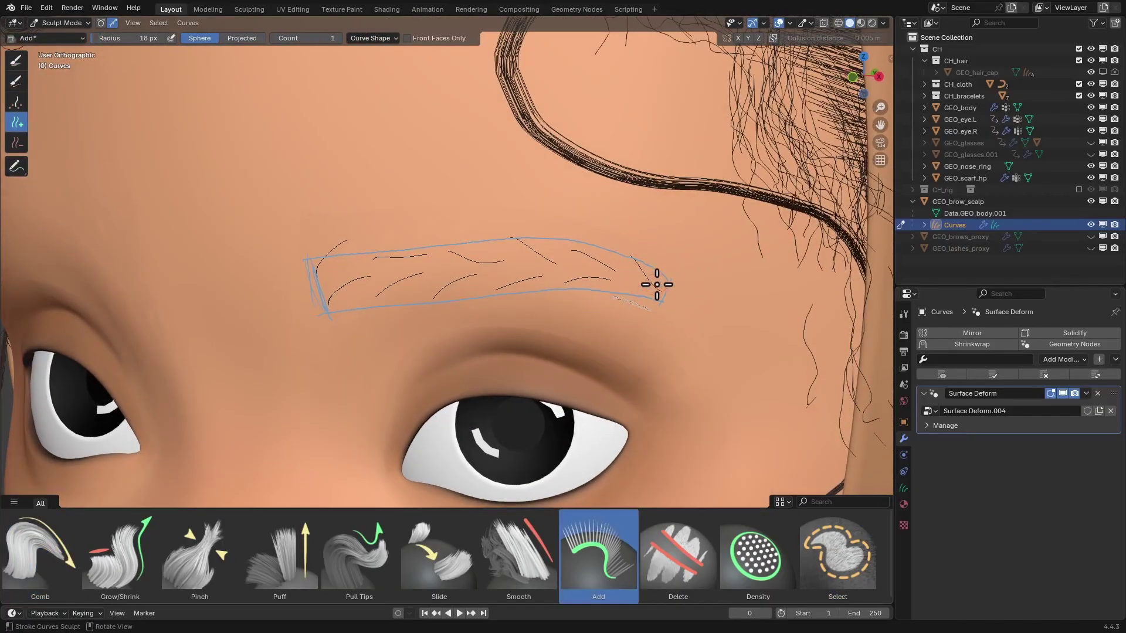
key(q)
click(607, 274)
drag(652, 302, 676, 271)
- Add another hair inside the brow tail and comb it toward the tip with a Comb radius of 84 px
key(q)
click(649, 274)
click(643, 278)
key(q)
click(669, 259)
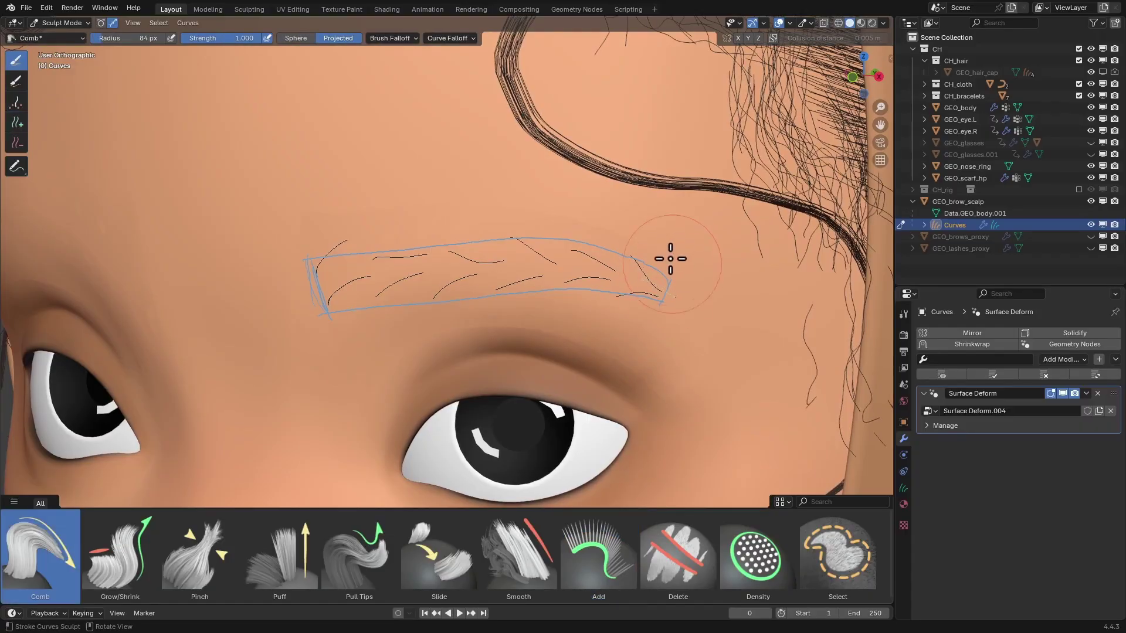
middle_drag(692, 298, 671, 301)
- Resize the Add brush and add a hair at the very tip of the brow tail
key(q)
click(671, 287)
key(f)
click(633, 281)
ctrl+middle_drag(648, 264, 656, 287)
key(q)
click(617, 283)
key(f)
click(648, 296)
- Comb the tip hair downward in line with the tail, using Comb radii of 119 px and 110 px
key(f)
click(680, 284)
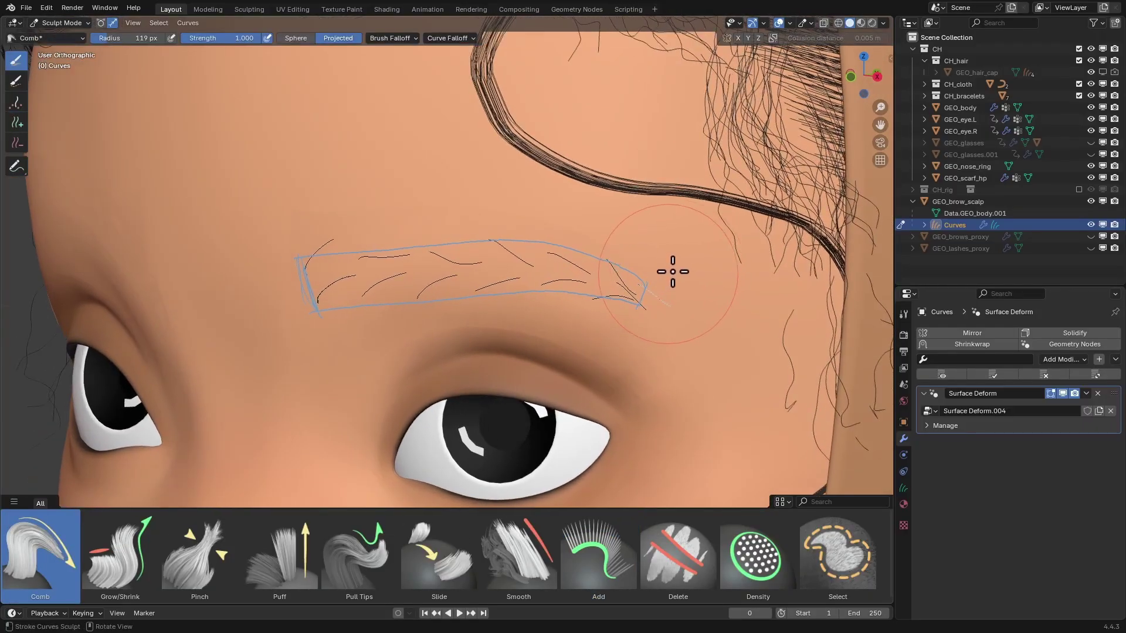
drag(681, 279, 680, 287)
middle_drag(669, 292, 651, 296)
key(f)
click(646, 297)
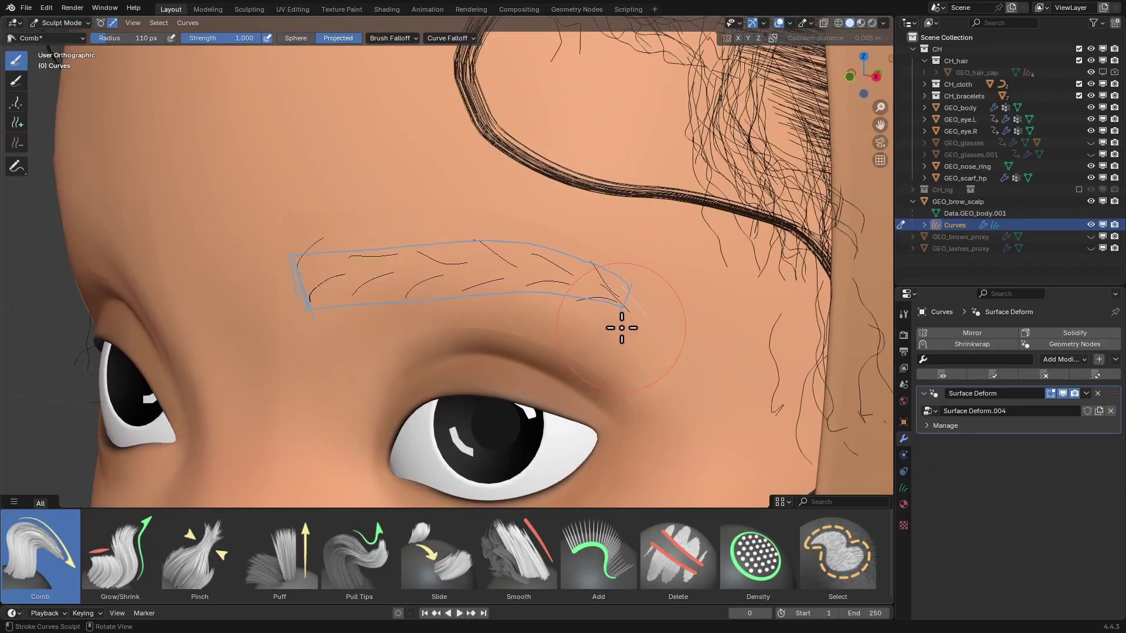
- Clear the selection and select hair points at the brow tail with the Select brush at a 10 px radius
key(a)
key(a)
key(w)
key(f)
click(610, 296)
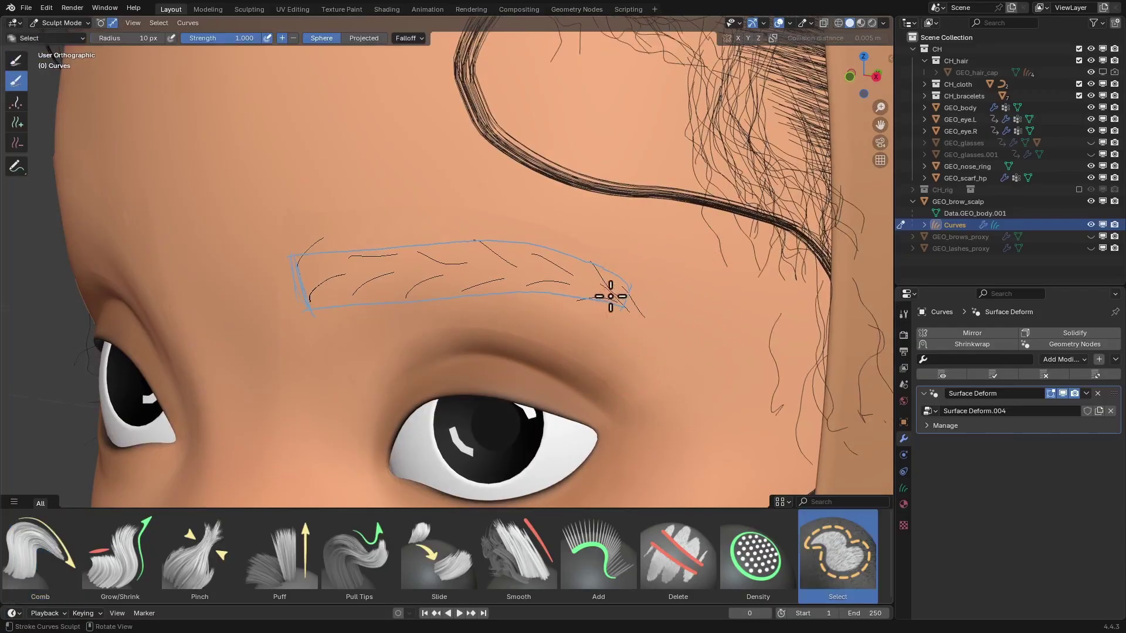
click(623, 307)
- Comb the brow tail hairs with a 78 px radius and reduce the Comb radius to 48 px
key(q)
click(608, 291)
key(f)
click(637, 311)
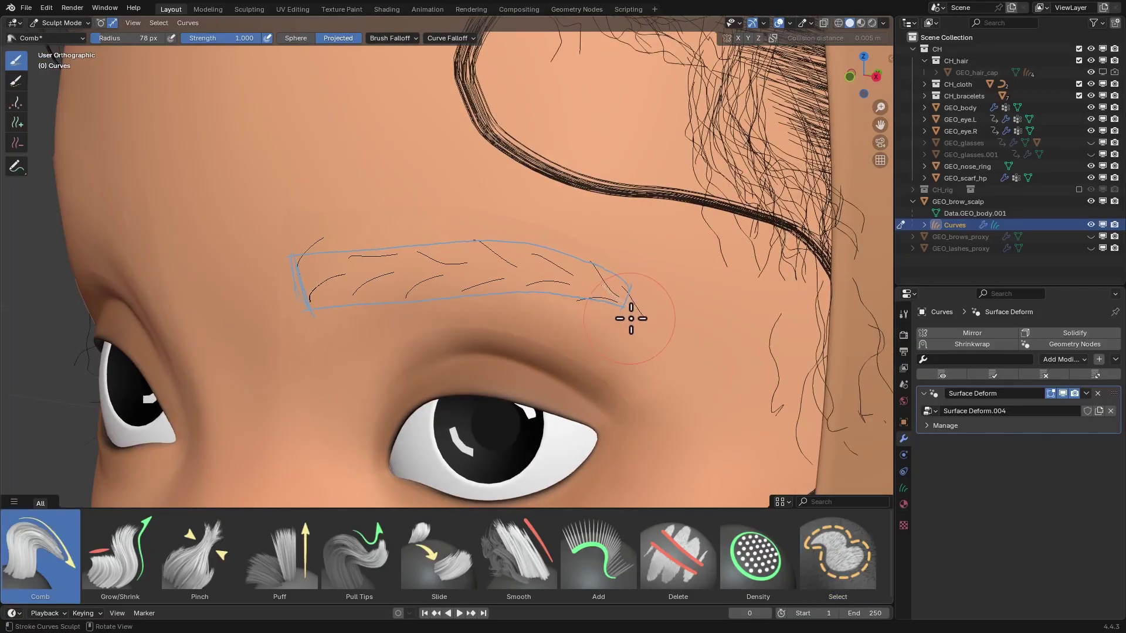
drag(651, 286, 649, 281)
key(f)
click(638, 281)
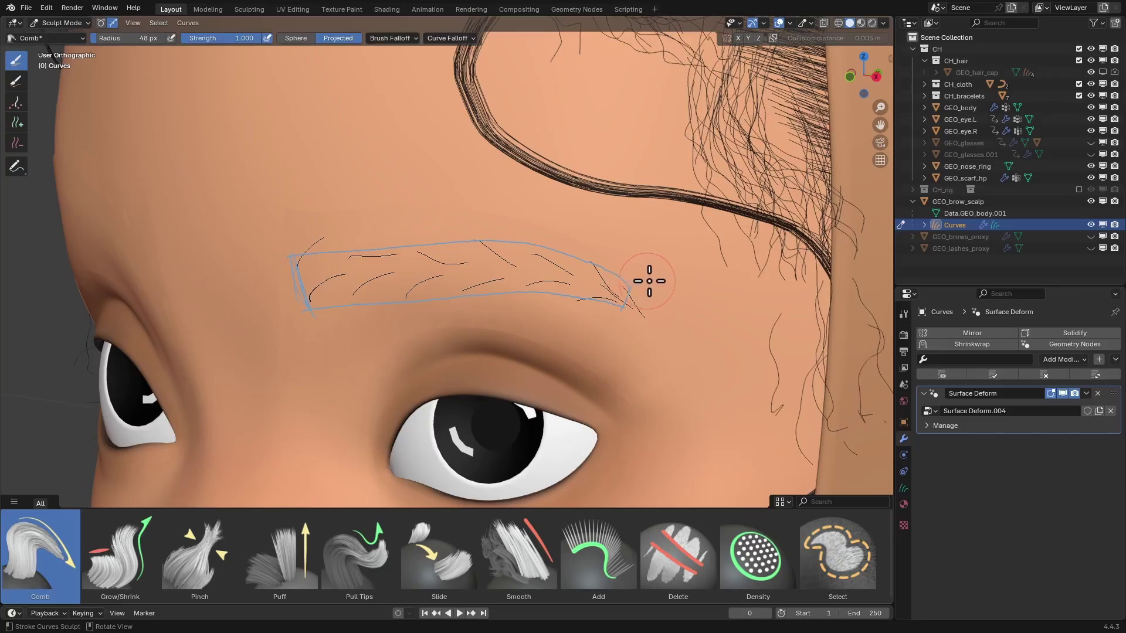
mouse_move(648, 281)
ctrl+middle_down()
mouse_move(654, 270)
mouse_move(614, 291)
ctrl+middle_up()
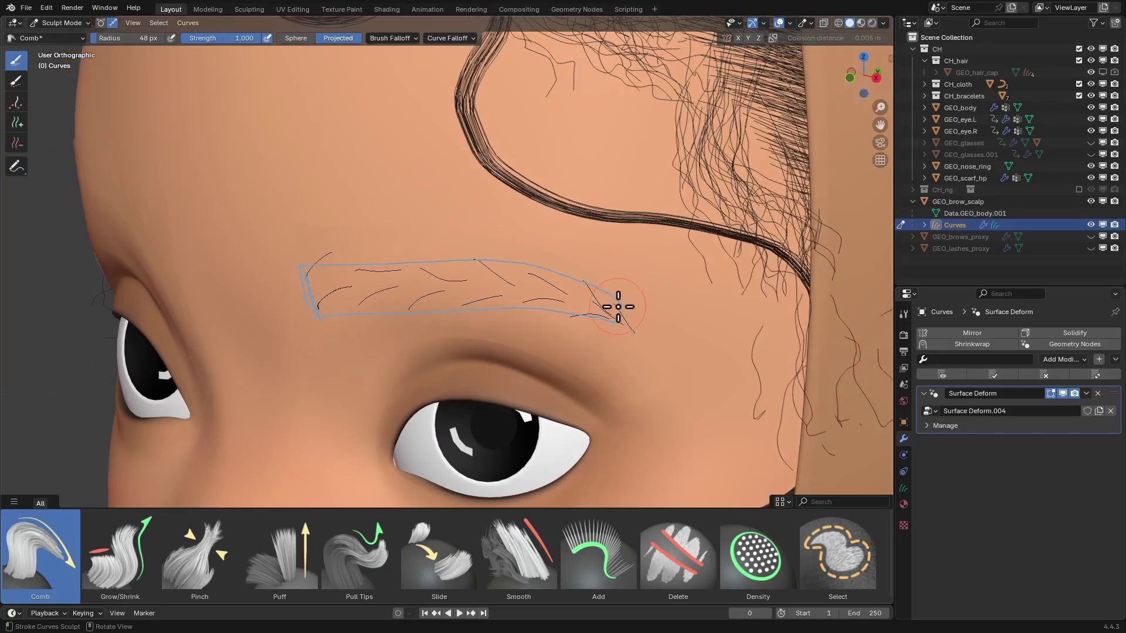
- Adjust the Grow/Shrink brush's Minimum Length in its scaling settings and shorten the long hair at the brow tail's tip
click(113, 557)
middle_drag(608, 292, 670, 338)
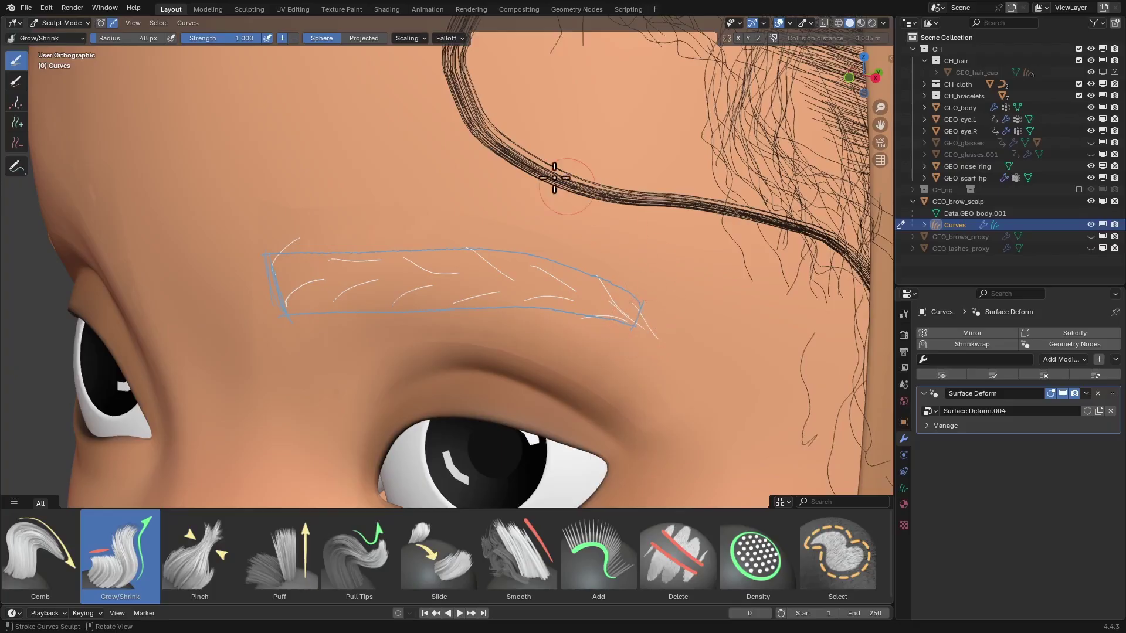
click(422, 38)
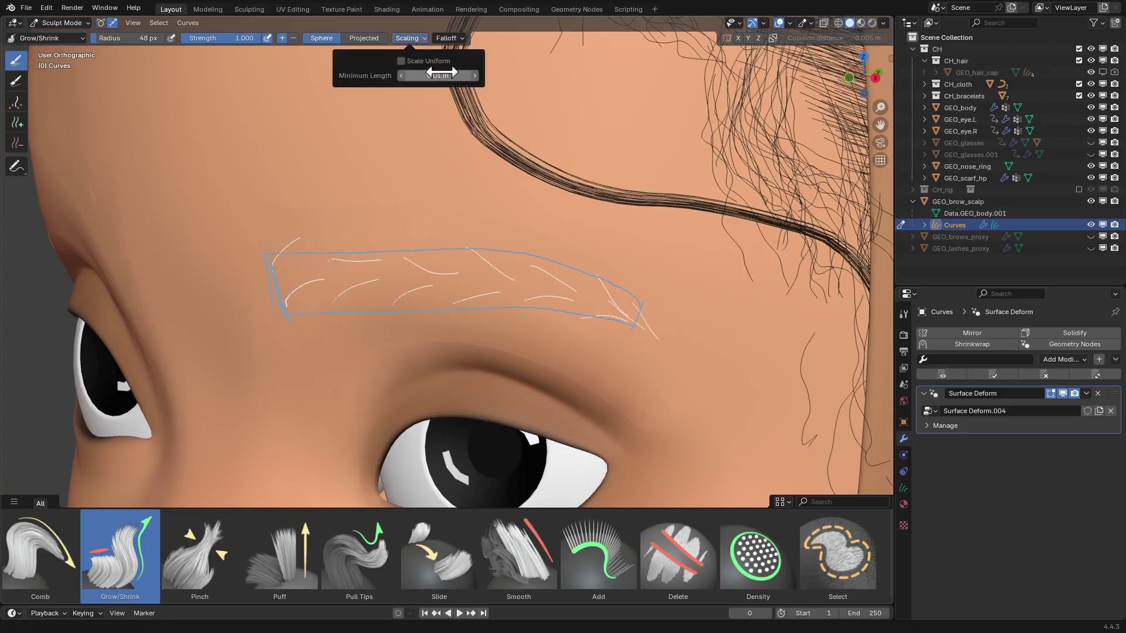
drag(438, 75, 440, 75)
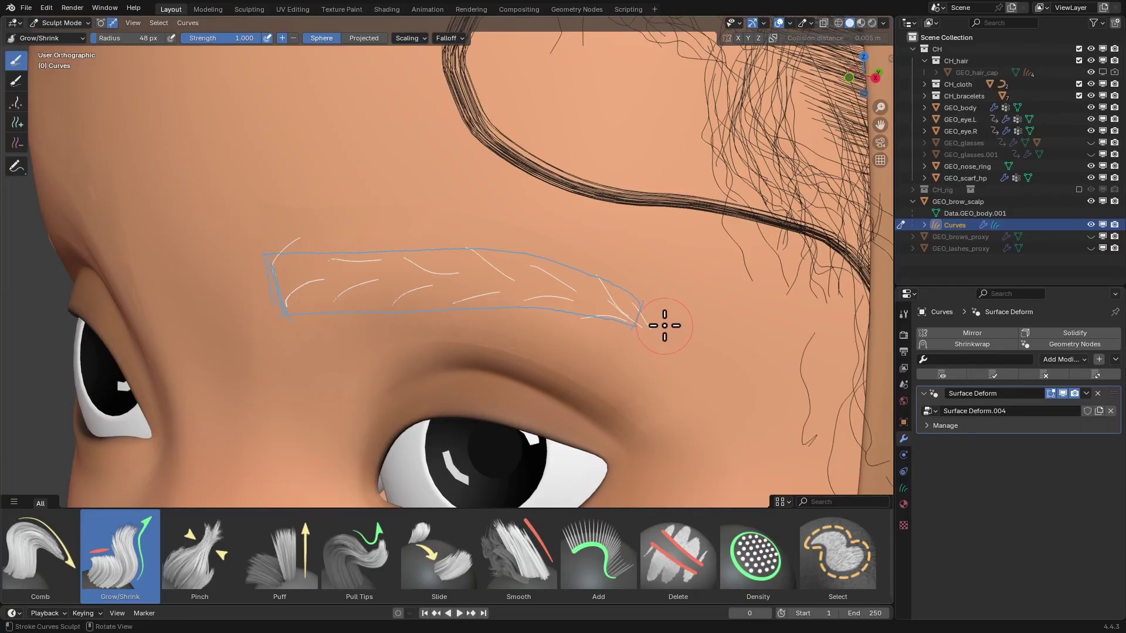
middle_drag(626, 291, 625, 289)
- Clear the selection, select the upper tail hair with a 16 px Select brush and switch to combing it
key(alt+a)
key(m)
key(f)
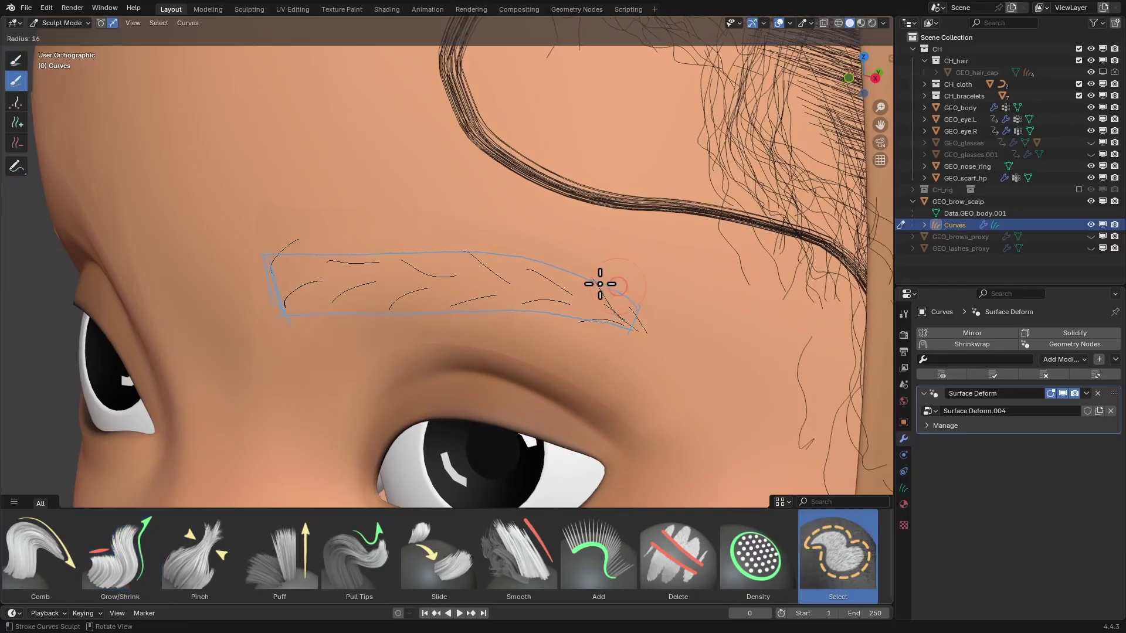
click(600, 283)
click(599, 282)
key(q)
click(609, 262)
- Select the upper hair at the brow's inner end and comb it into a smoother upward arc
middle_drag(618, 289, 605, 291)
mouse_move(684, 269)
middle_down()
mouse_move(616, 301)
mouse_move(684, 301)
mouse_move(646, 314)
middle_up()
scroll(527, 281, up, 2)
mouse_move(493, 256)
middle_down()
mouse_move(404, 273)
mouse_move(455, 253)
mouse_move(445, 284)
mouse_move(461, 292)
middle_up()
scroll(455, 272, up, 1)
key(s)
key(f)
click(406, 257)
click(396, 267)
key(c)
- Add a hair at the lower inner corner of the brow and comb it upward just outside the outline
key(shift+a)
key(f)
click(437, 291)
key(f)
click(433, 295)
key(c)
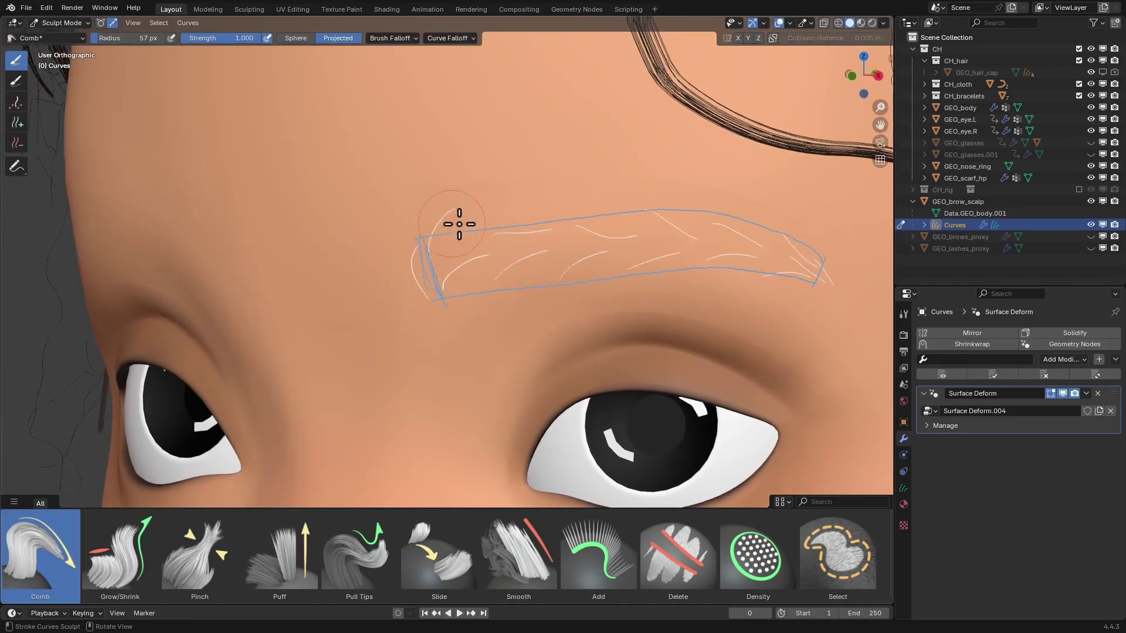
- Add an extra hair at the lower edge between the inner lower hairs and comb it toward the temple
middle_drag(510, 228, 550, 252)
key(shift+a)
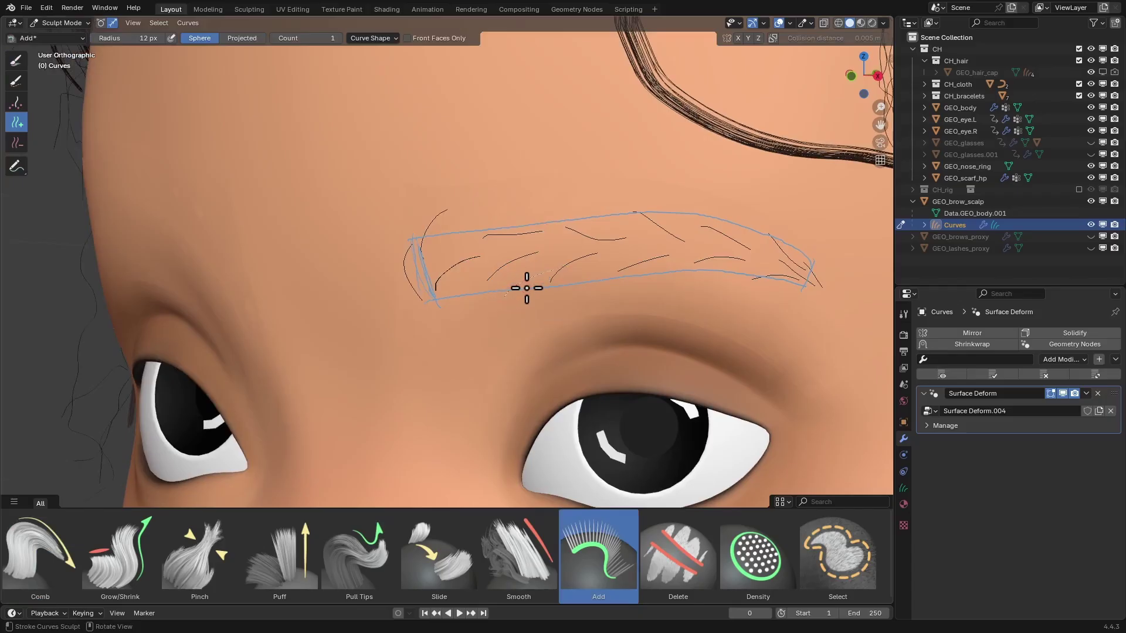
key(c)
mouse_move(527, 288)
middle_down()
mouse_move(582, 276)
mouse_move(703, 305)
mouse_move(645, 228)
mouse_move(693, 244)
mouse_move(721, 231)
mouse_move(716, 200)
mouse_move(701, 203)
mouse_move(716, 238)
mouse_move(780, 254)
mouse_move(784, 291)
middle_up()
- Add extra hairs just above the upper edge near the arch and tail, and comb them down toward the temple at 77 px
key(shift+a)
key(f)
key(c)
scroll(712, 231, up, 2)
key(q)
click(704, 235)
key(q)
click(707, 215)
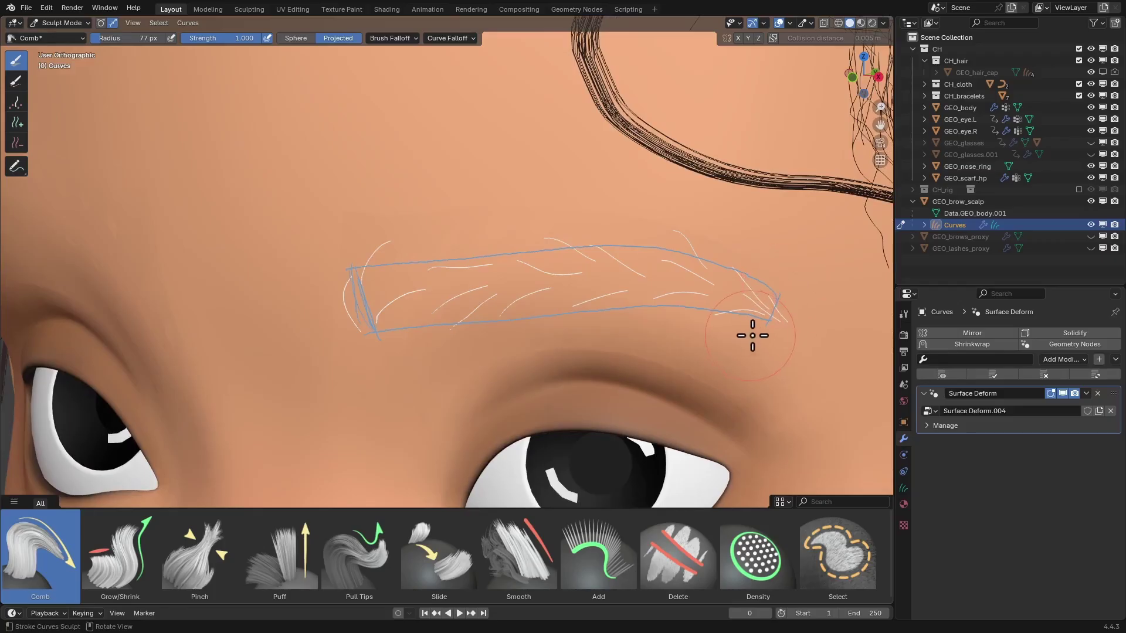
scroll(762, 329, down, 2)
middle_drag(642, 274, 674, 273)
scroll(605, 269, up, 3)
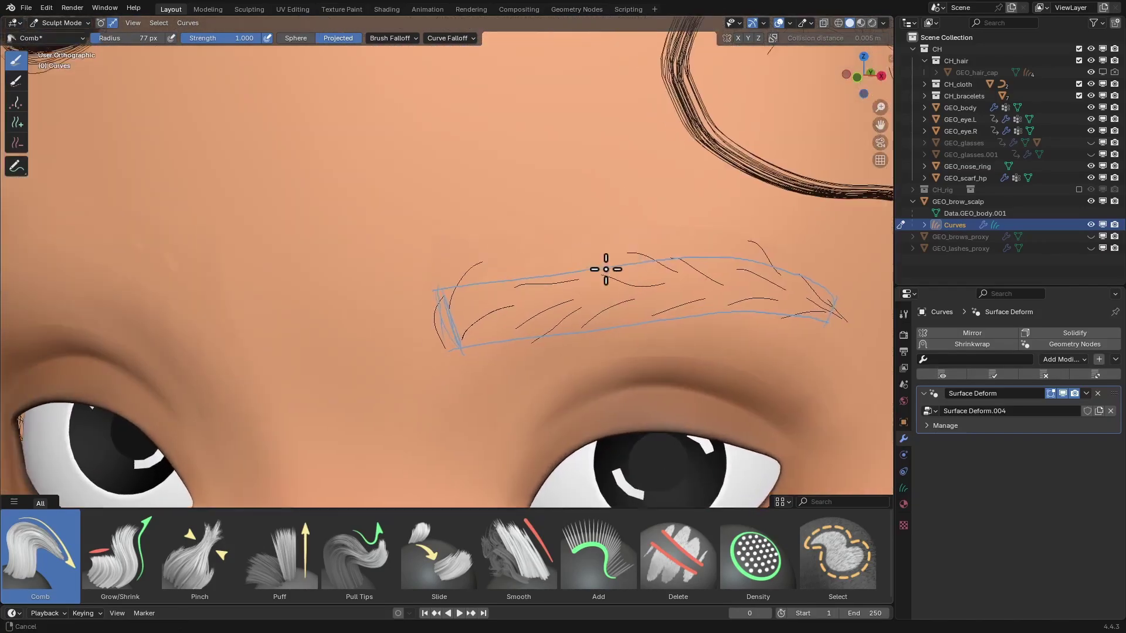
- Add an extra hair near the upper edge at the brow's inner end and comb it toward the temple with a larger brush
key(q)
click(522, 313)
key(q)
click(499, 301)
drag(513, 326, 521, 319)
key(q)
click(520, 324)
key(f)
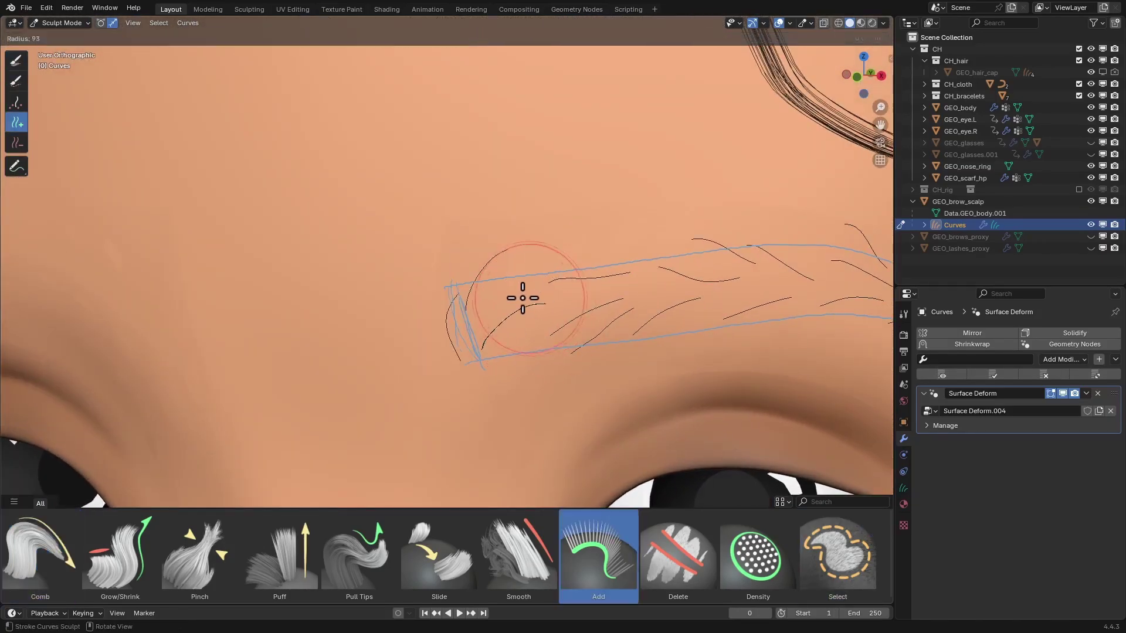
click(513, 293)
click(516, 288)
key(q)
click(505, 262)
drag(565, 256, 593, 269)
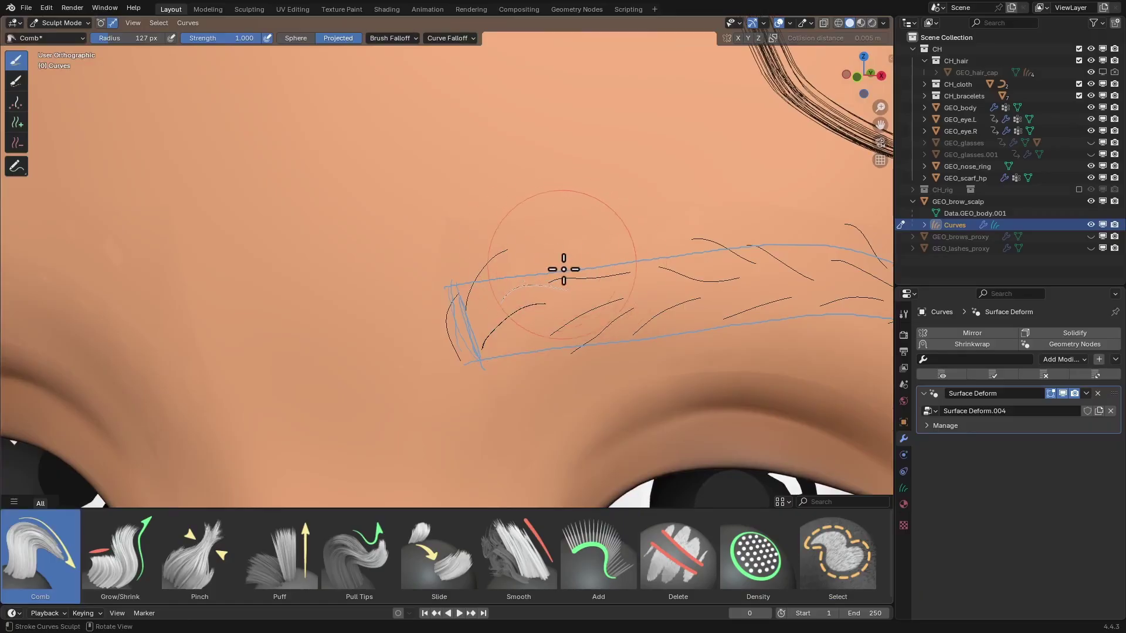
- Enter Edit Mode, select all the brow curves and duplicate them in place
scroll(611, 299, down, 3)
scroll(628, 262, down, 2)
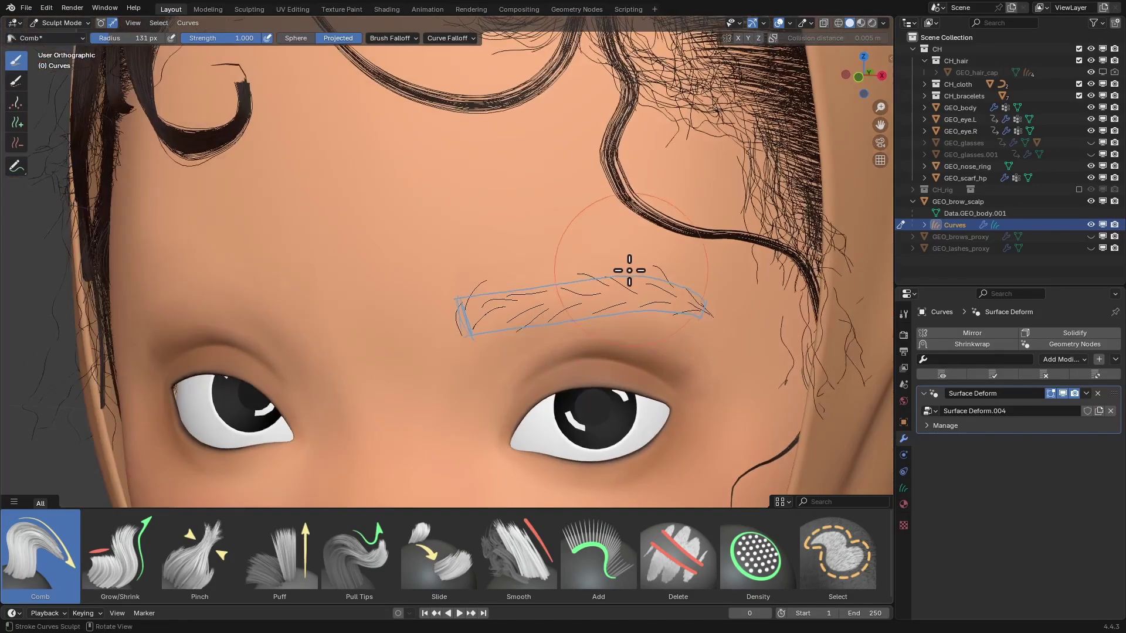
mouse_move(628, 261)
middle_down()
mouse_move(636, 294)
mouse_move(611, 289)
mouse_move(633, 271)
mouse_move(730, 289)
mouse_move(741, 307)
mouse_move(610, 266)
mouse_move(488, 318)
mouse_move(482, 282)
middle_up()
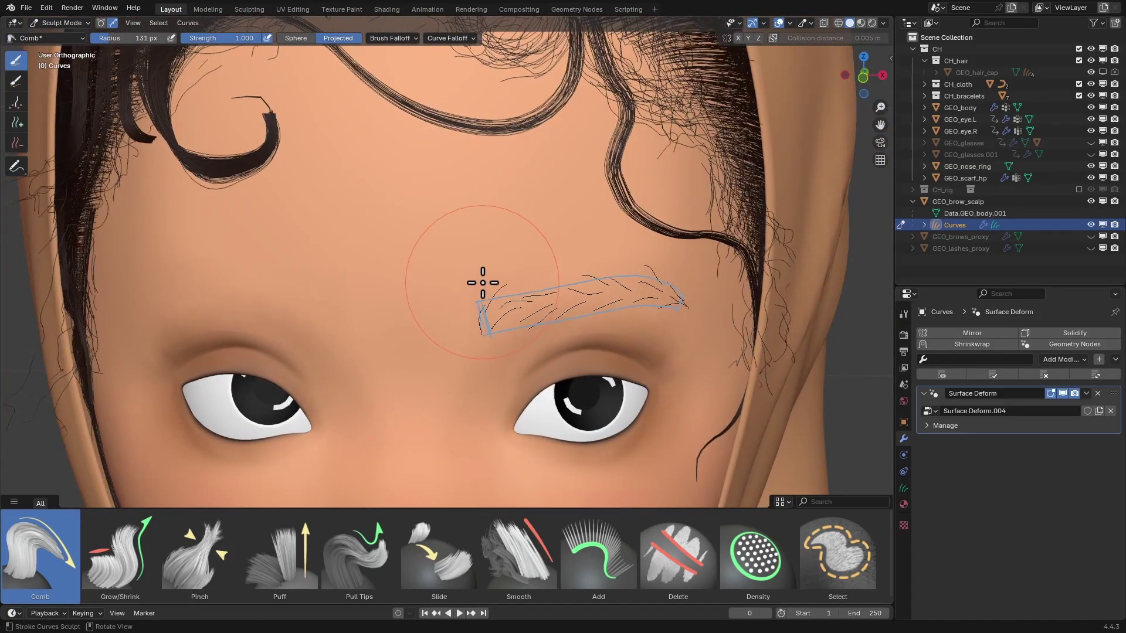
click(76, 23)
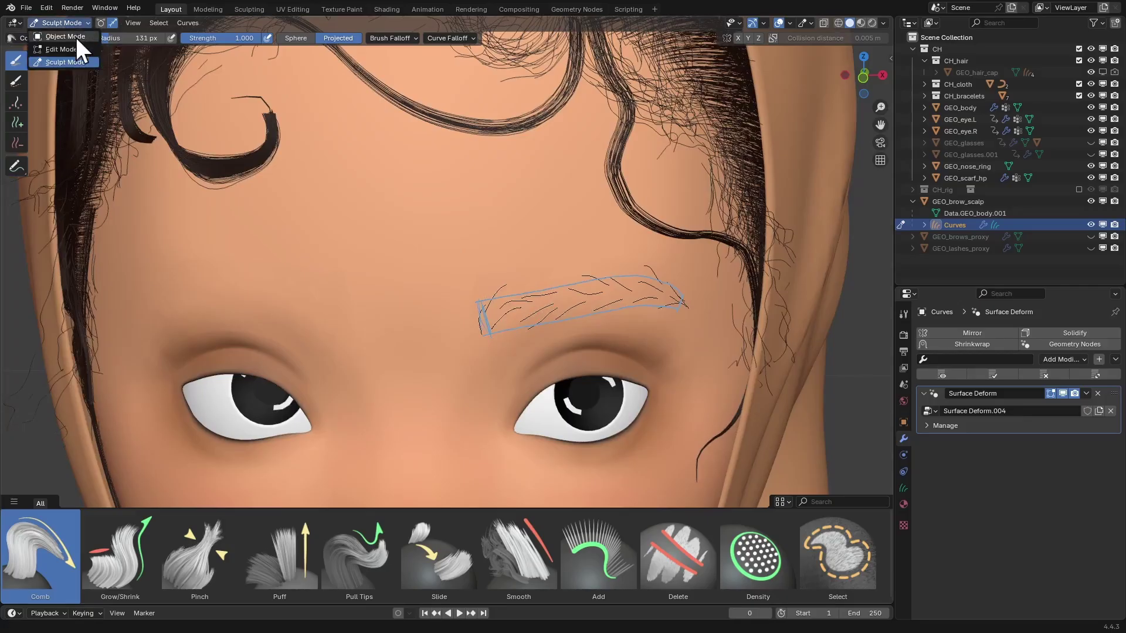
click(80, 49)
key(a)
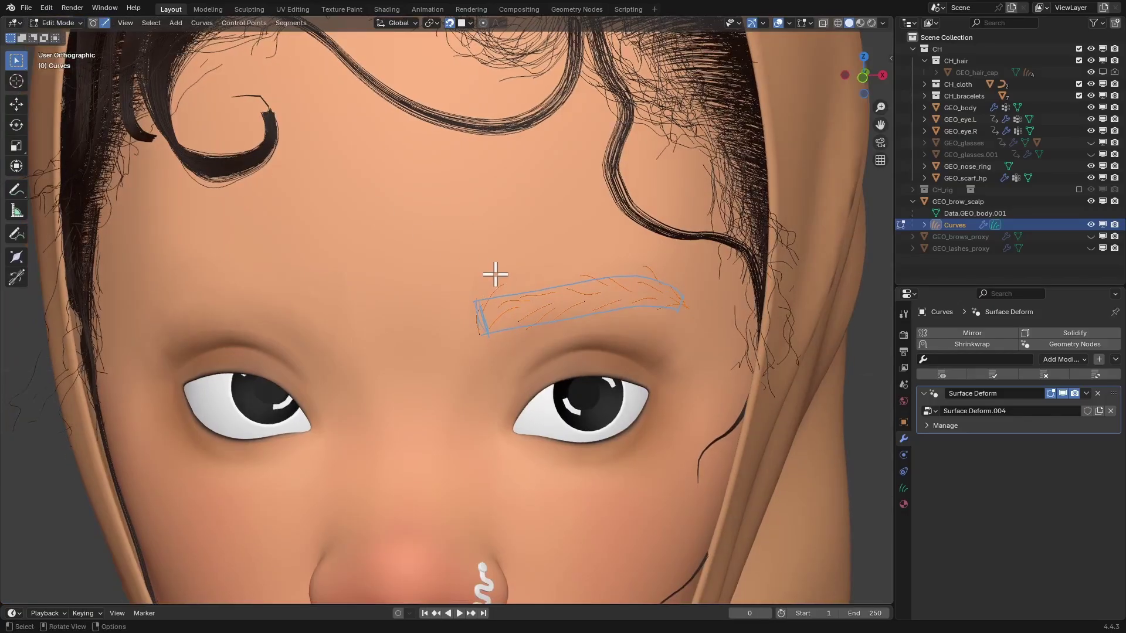
key(shift+d)
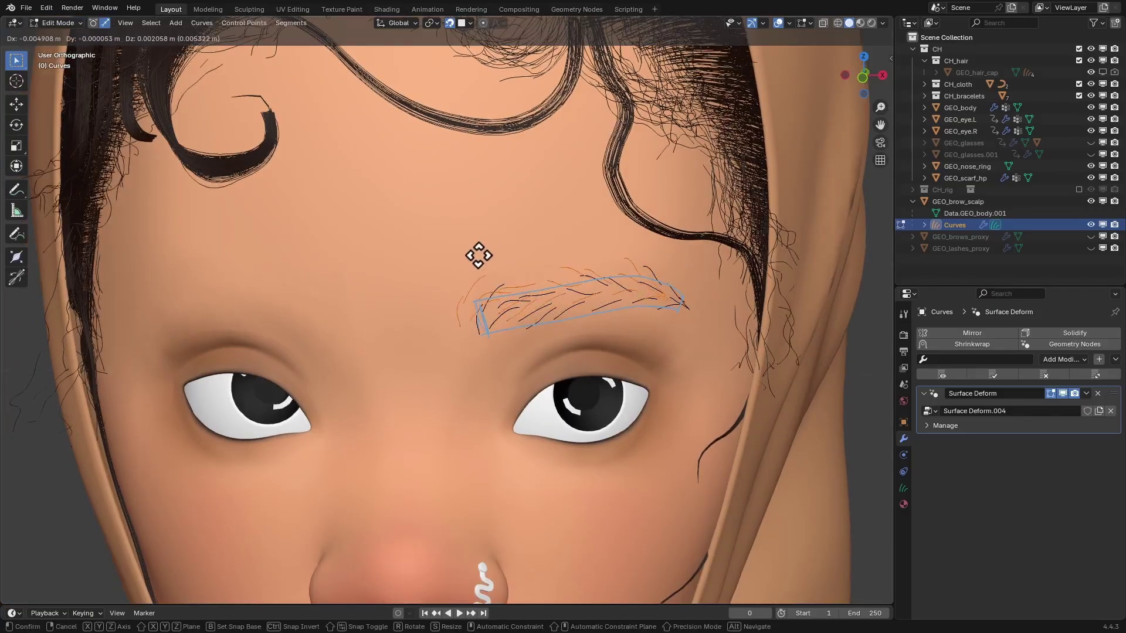
right_click(484, 256)
- Snap the 3D cursor to the world origin and set the pivot point to 3D Cursor
key(shift+s)
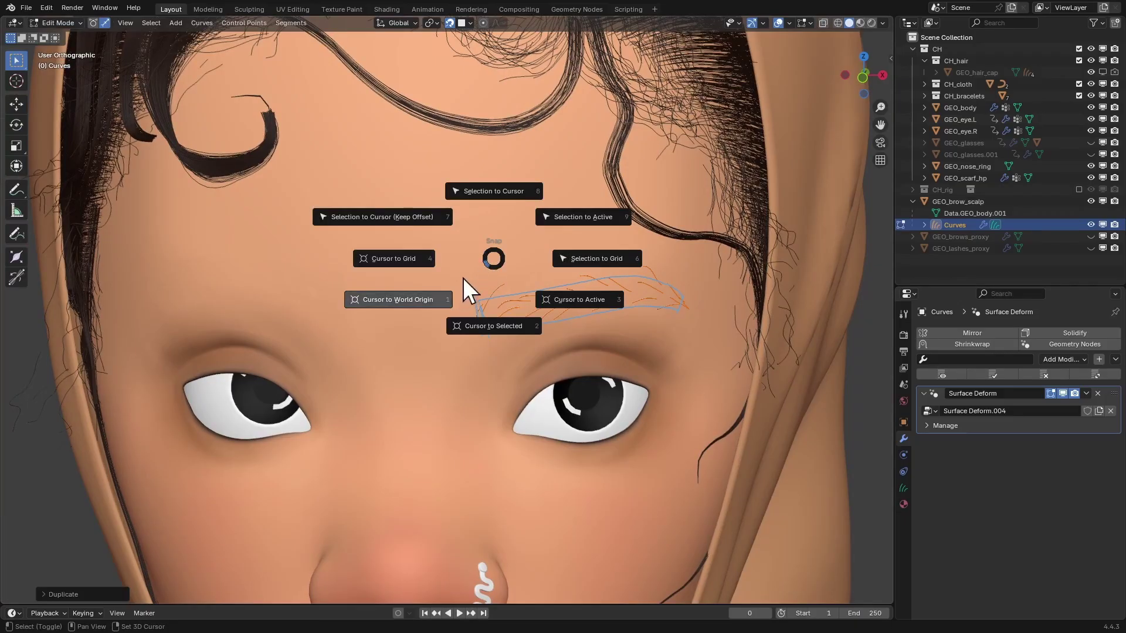
click(375, 351)
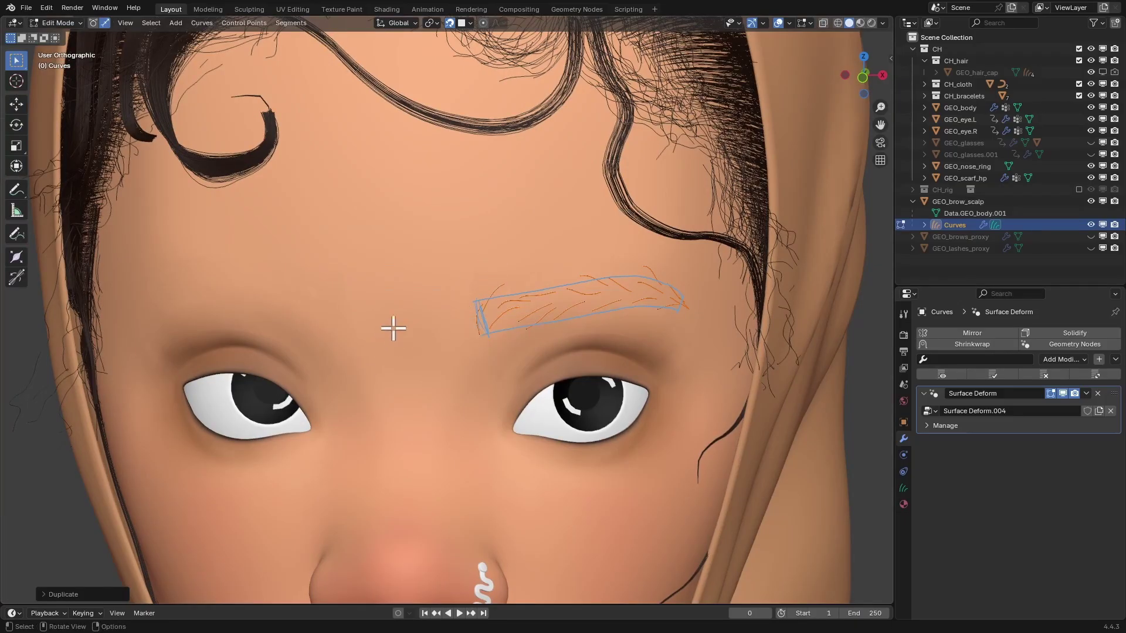
key(period)
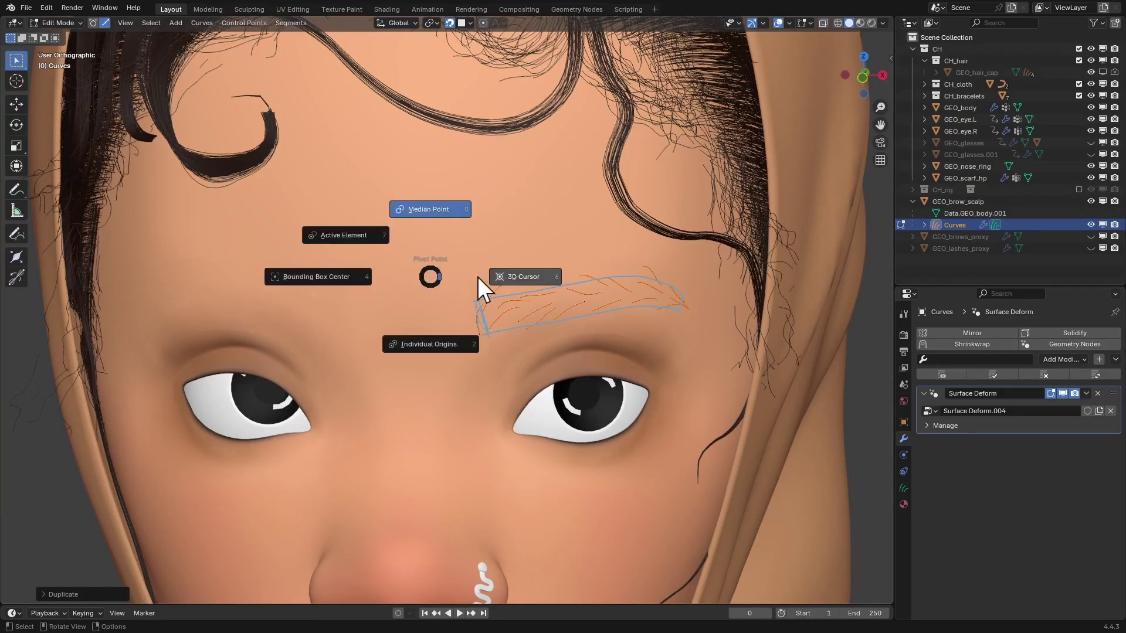
click(554, 280)
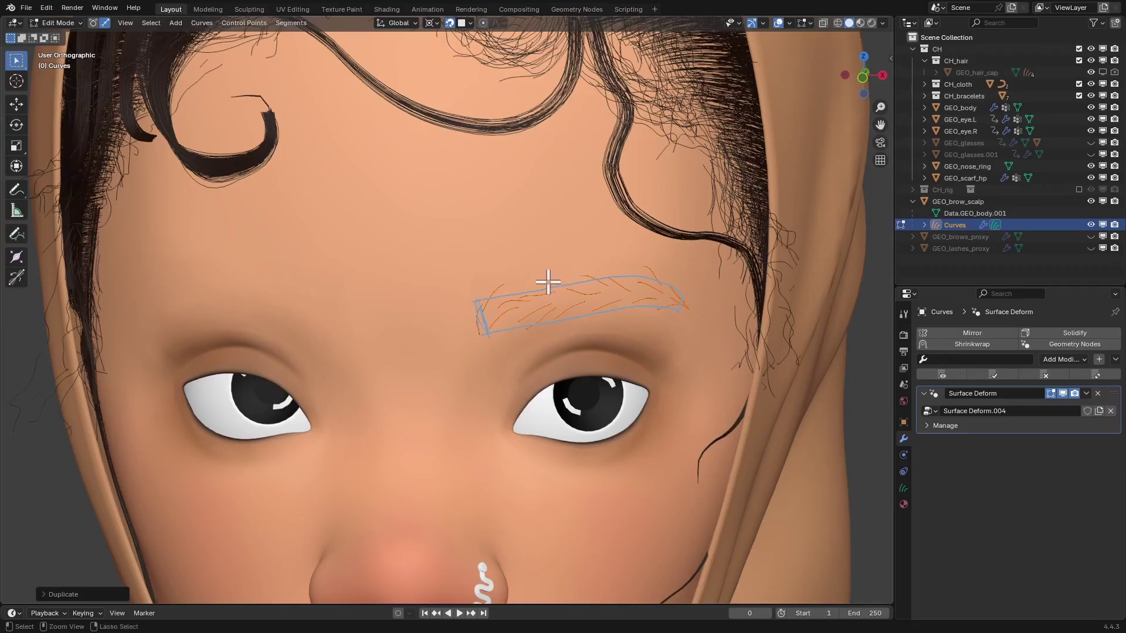
- Mirror the duplicated brow curves along global X to form the opposite eyebrow
key(ctrl+m)
key(x)
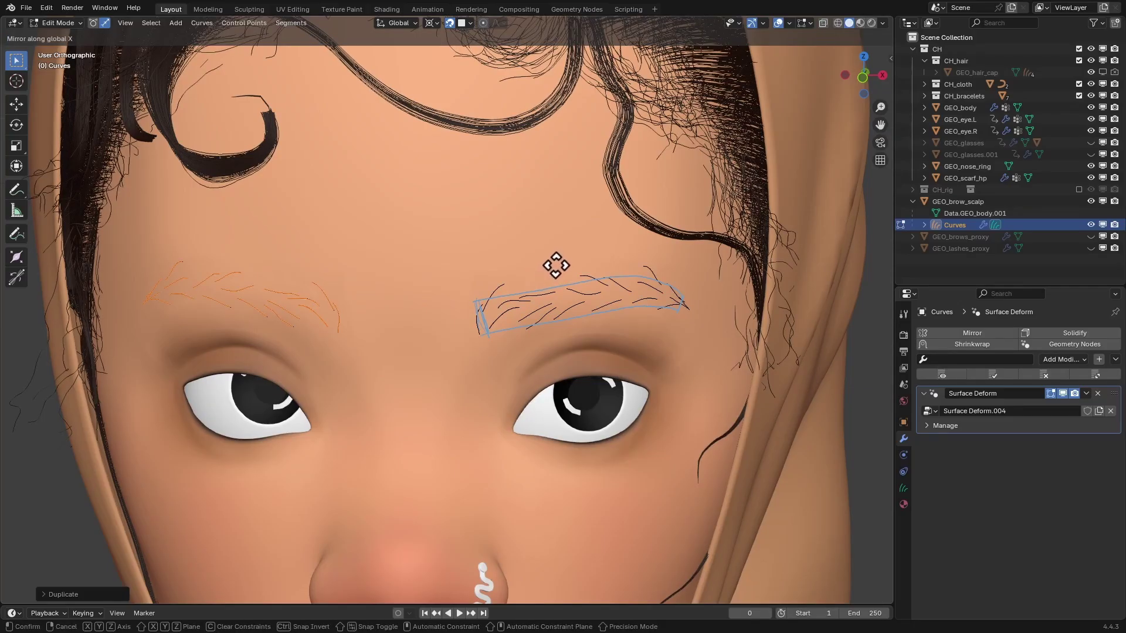
click(555, 266)
scroll(519, 254, down, 1)
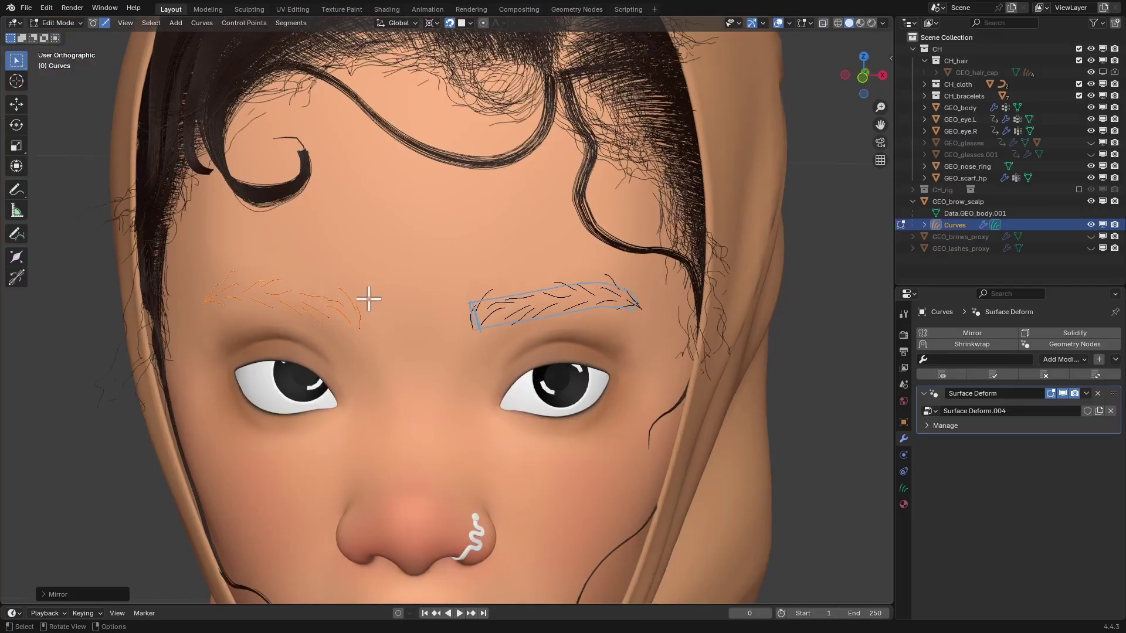
- Return to Sculpt Mode, enable X symmetry and comb the inner brow hairs with a smaller brush
click(443, 359)
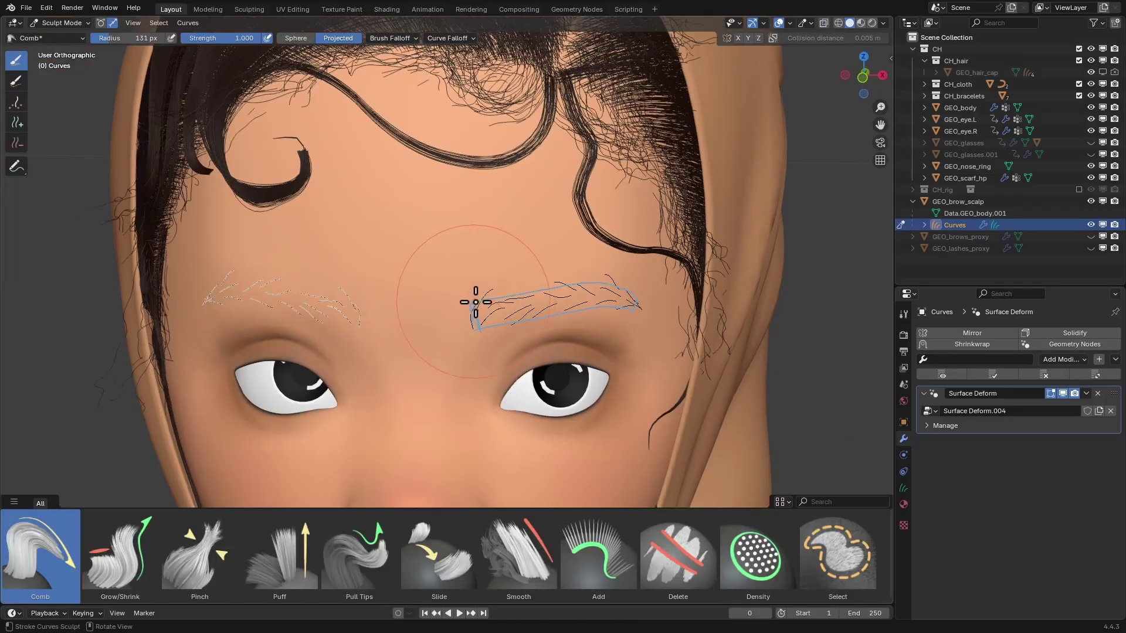
scroll(516, 297, up, 2)
click(739, 38)
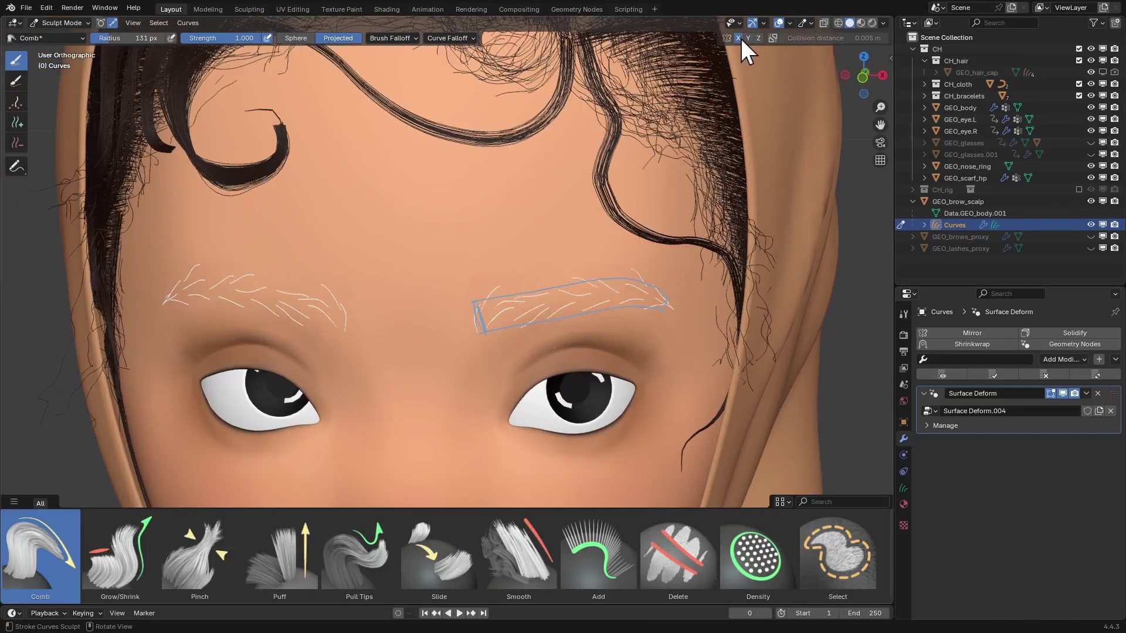
ctrl+middle_drag(580, 278, 580, 259)
key(bracketleft)
key(bracketleft)
drag(504, 293, 502, 299)
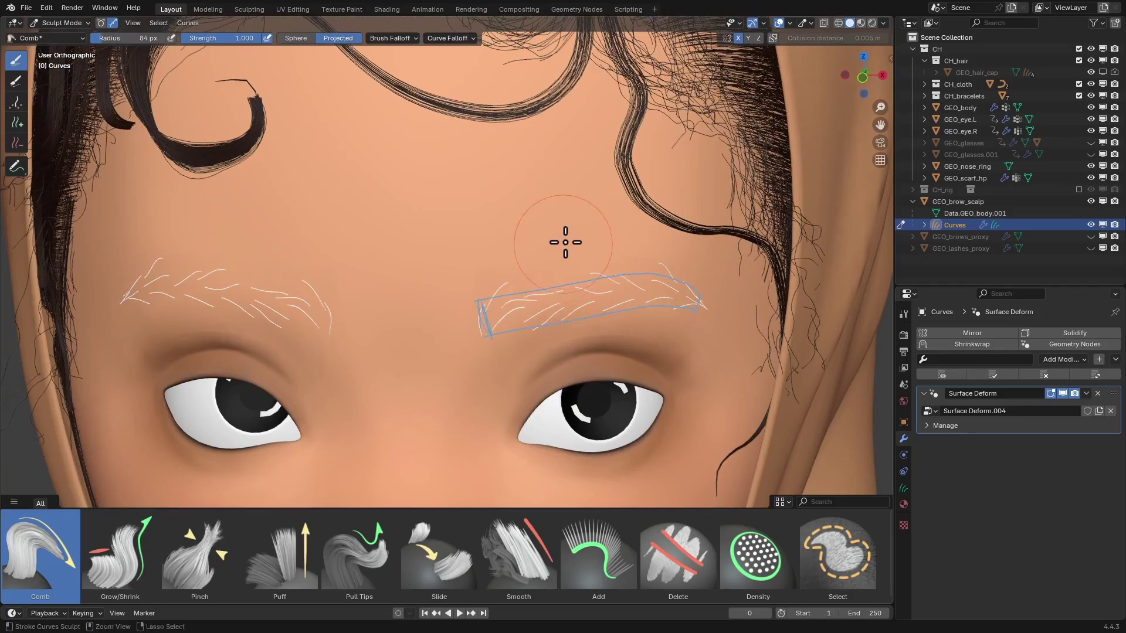
scroll(569, 252, down, 3)
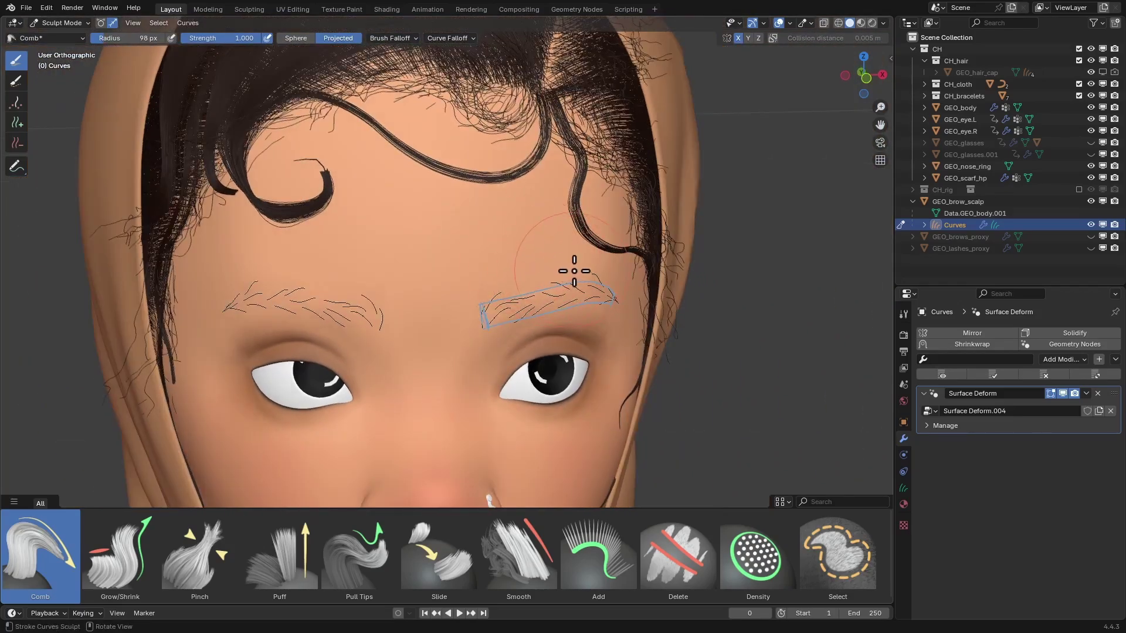
scroll(572, 266, up, 4)
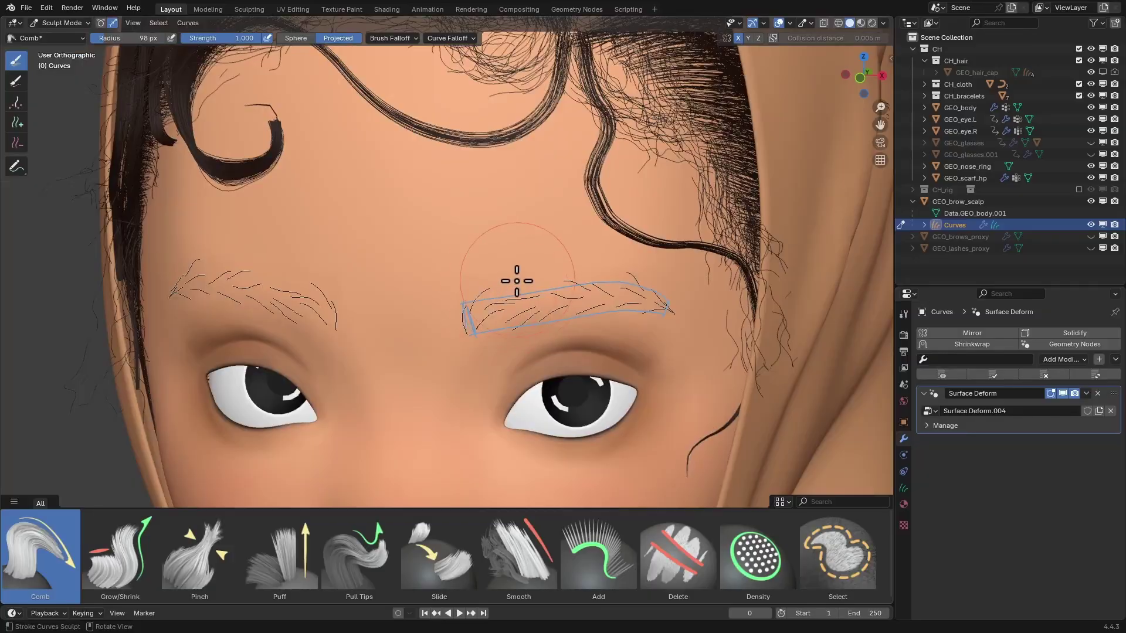
- Switch to Object Mode, split the viewport and turn the new area into an Asset Browser showing the Hair catalog
key(ctrl+Tab)
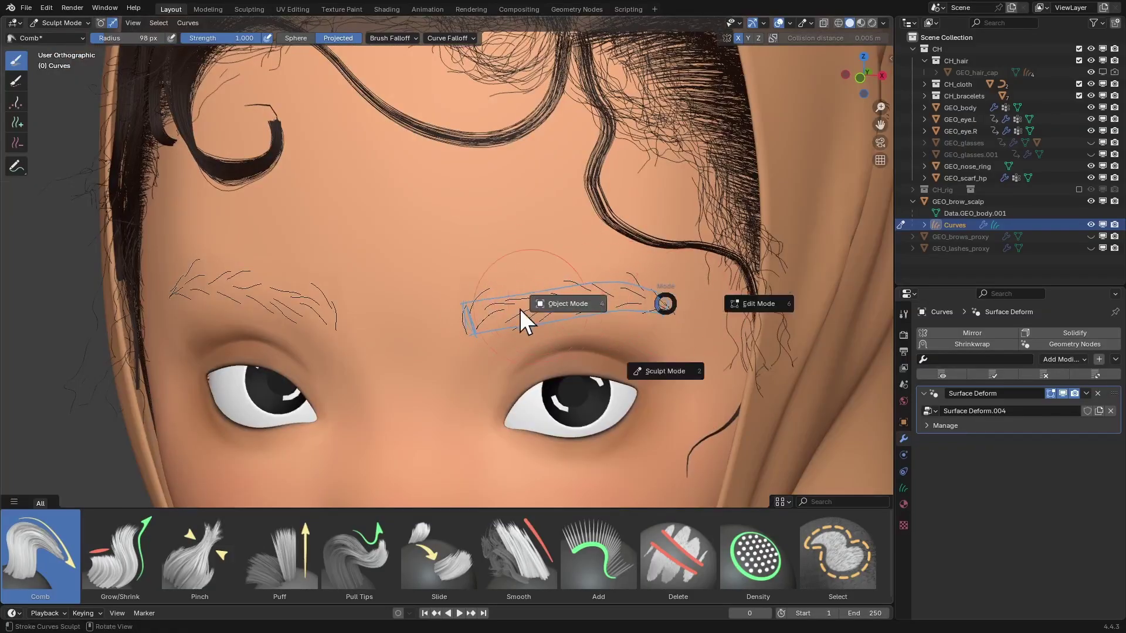
click(519, 308)
middle_drag(547, 298, 592, 288)
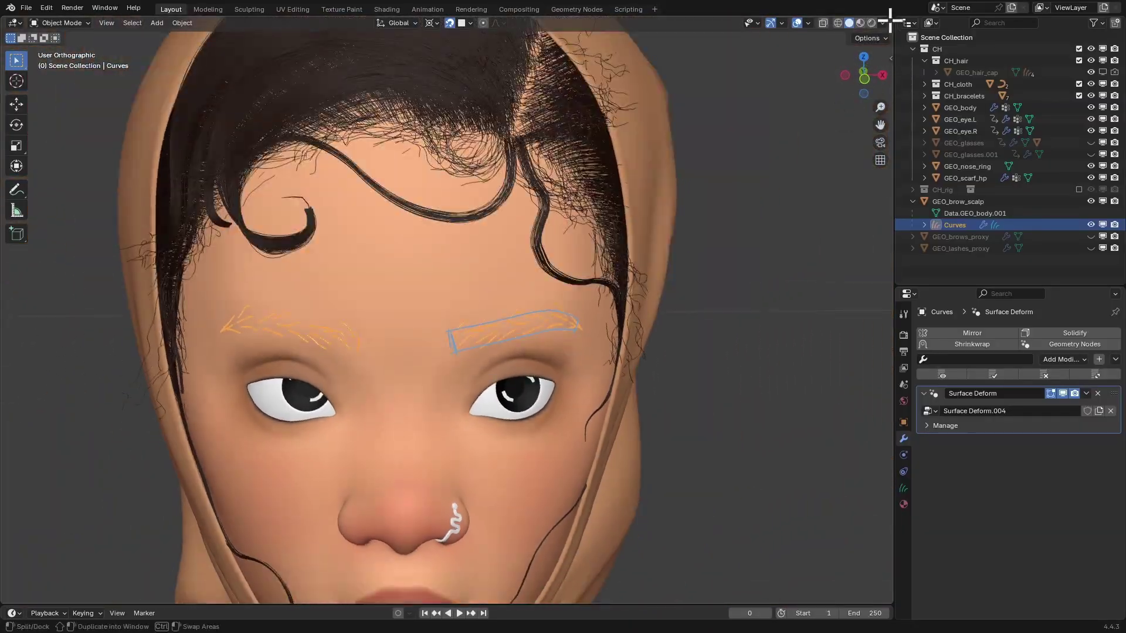
drag(890, 21, 526, 41)
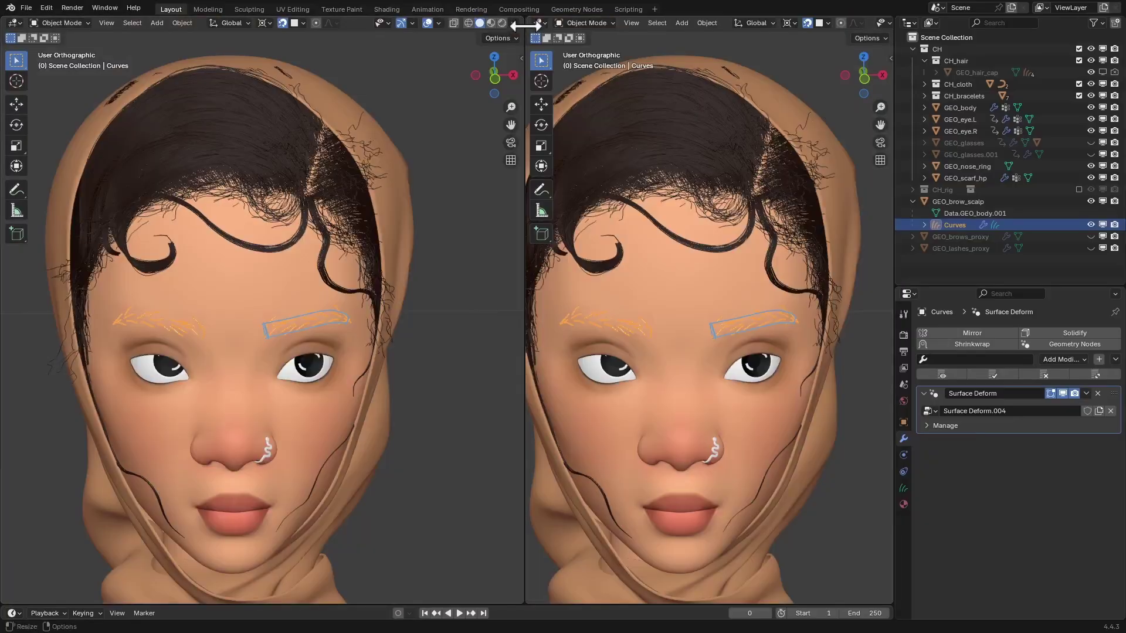
click(541, 23)
click(917, 92)
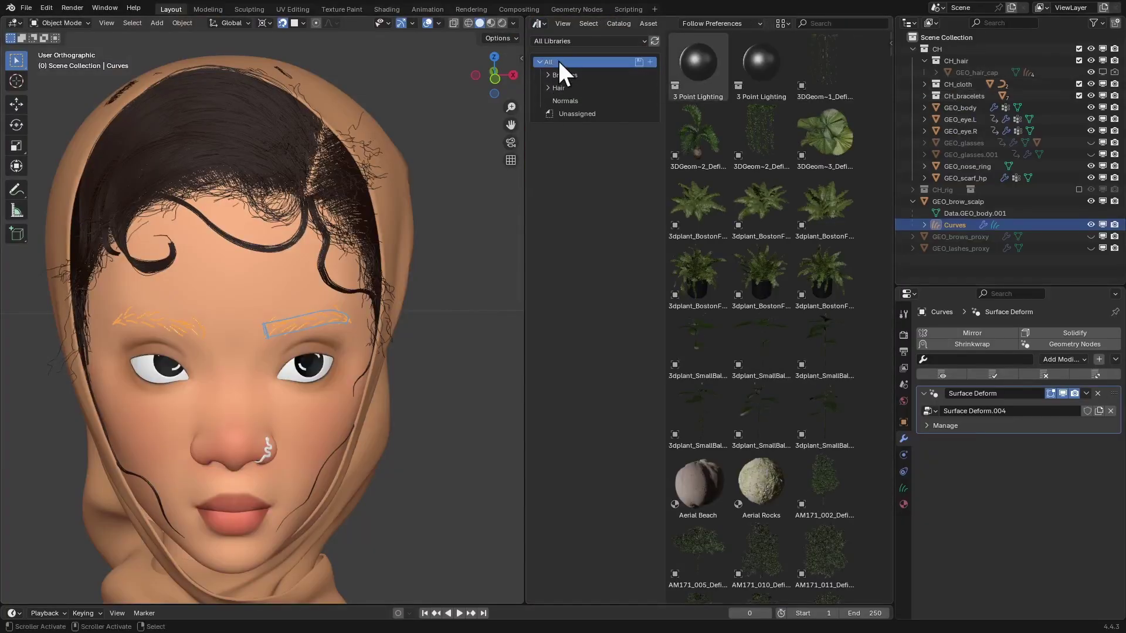
click(576, 87)
drag(522, 171, 500, 171)
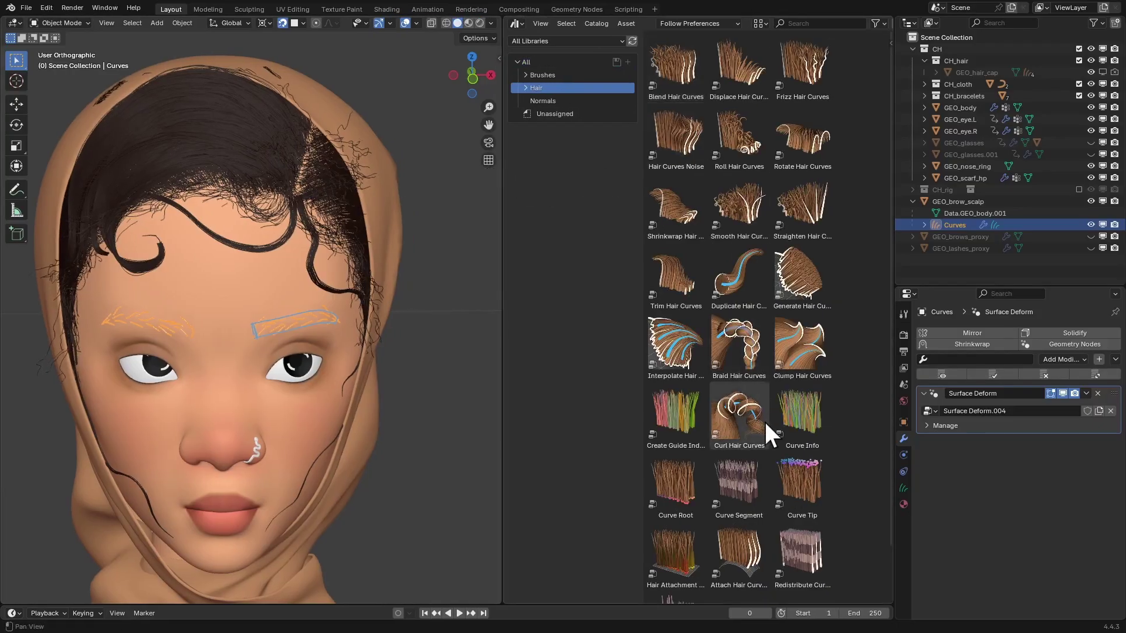
middle_drag(764, 419, 769, 225)
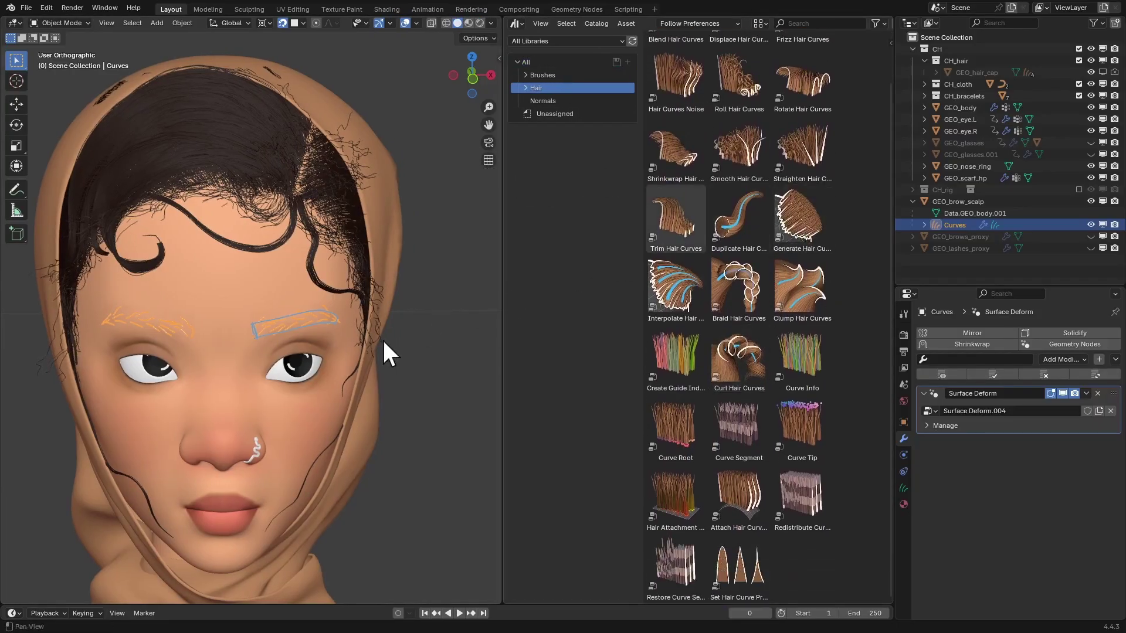
- Examine the thickness of the hair curves up close at the brow's inner end, with GEO_brow_scalp selected
shift+middle_drag(382, 339, 413, 338)
ctrl+middle_drag(413, 338, 404, 318)
middle_drag(404, 318, 395, 314)
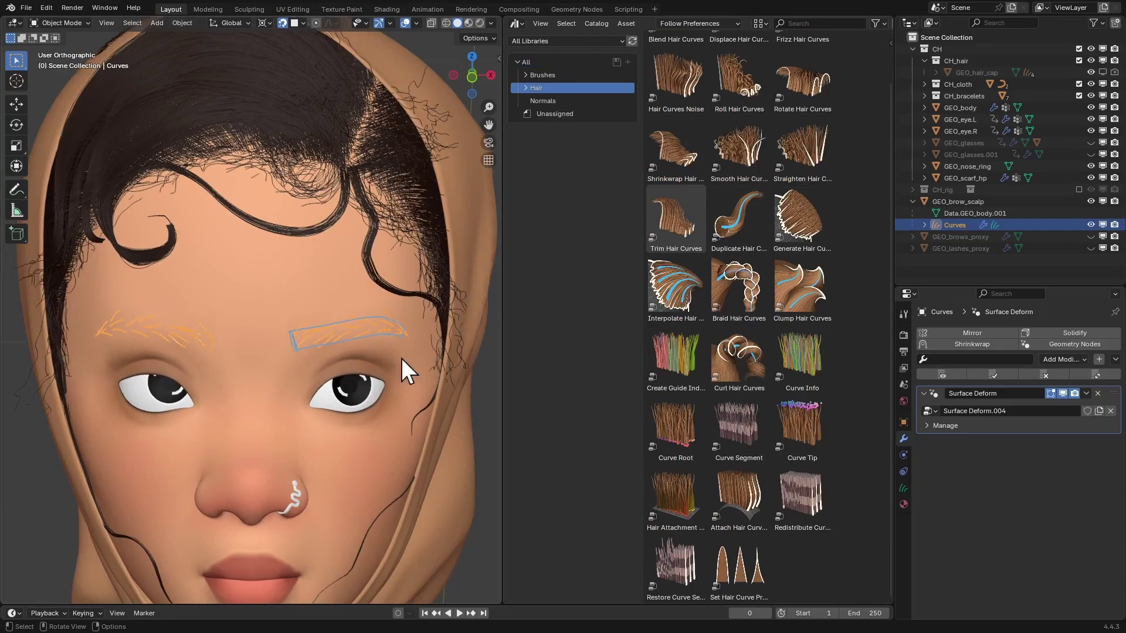
scroll(391, 343, up, 5)
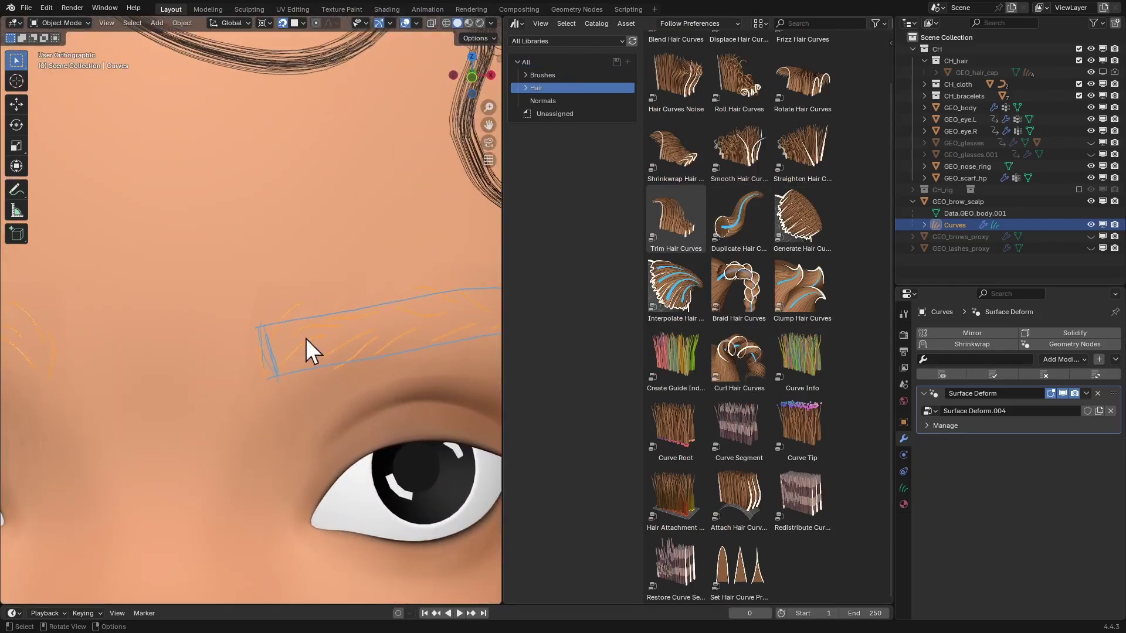
click(339, 336)
click(335, 328)
click(309, 340)
scroll(308, 372, up, 4)
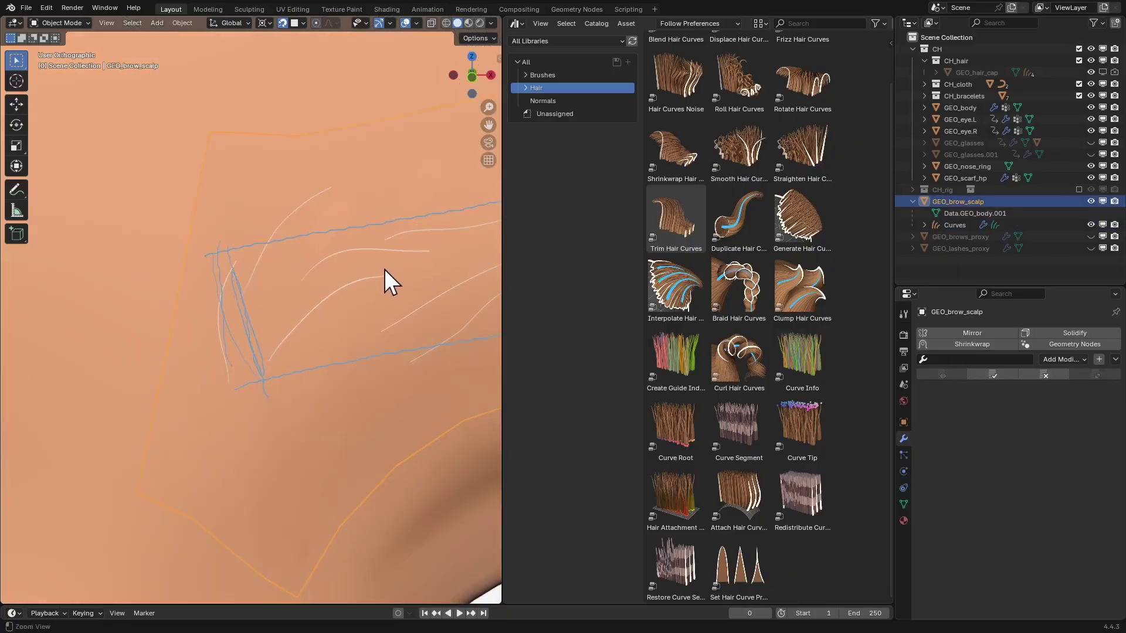
scroll(329, 326, down, 3)
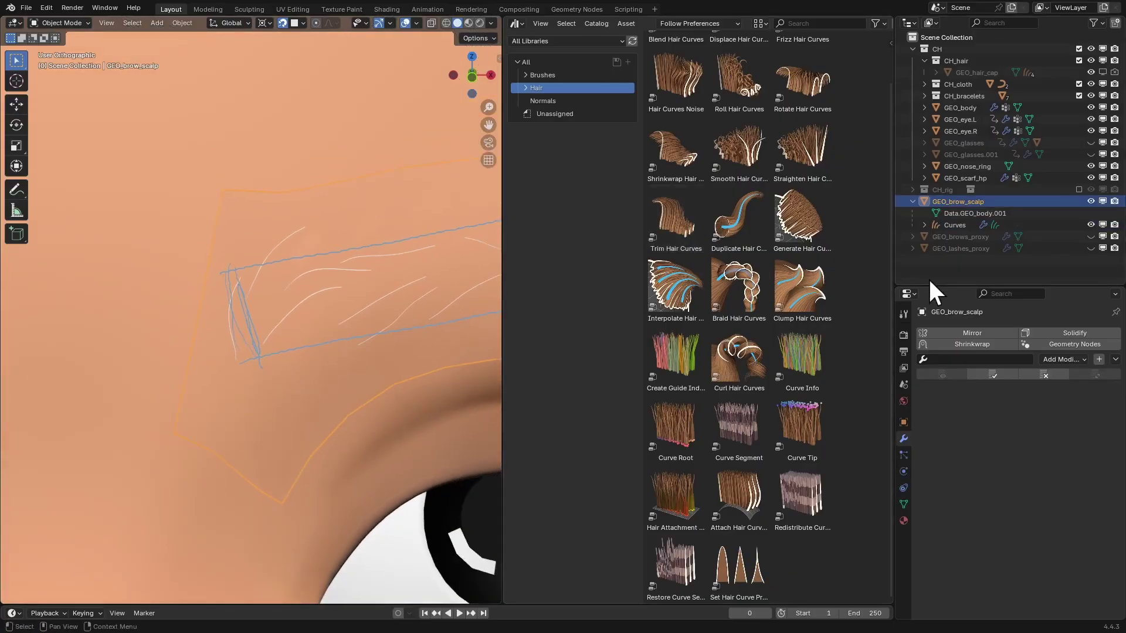
- Set the scene's viewport display shape for curves to Strip in the render settings
drag(930, 286, 930, 221)
click(904, 267)
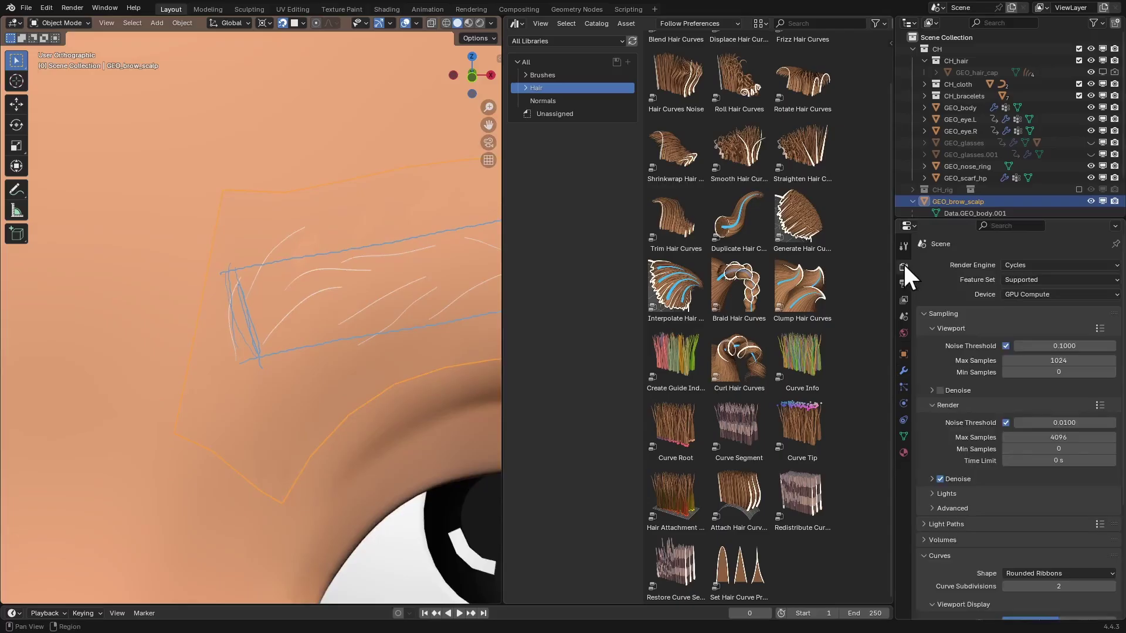
scroll(962, 387, down, 3)
click(937, 415)
click(939, 415)
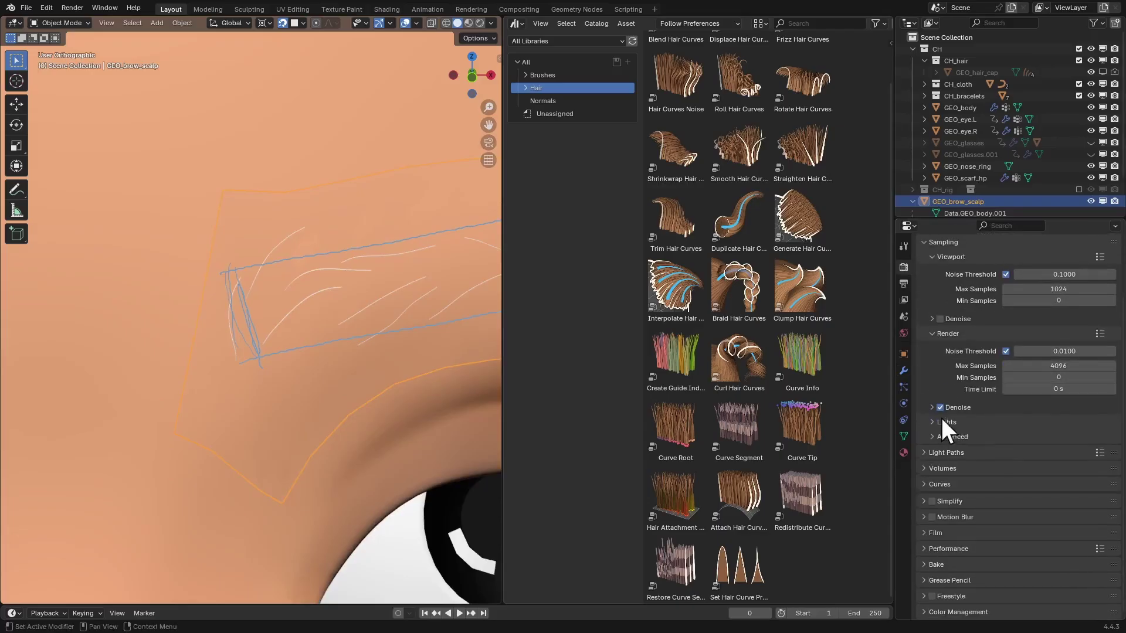
click(937, 485)
middle_drag(979, 516, 1002, 442)
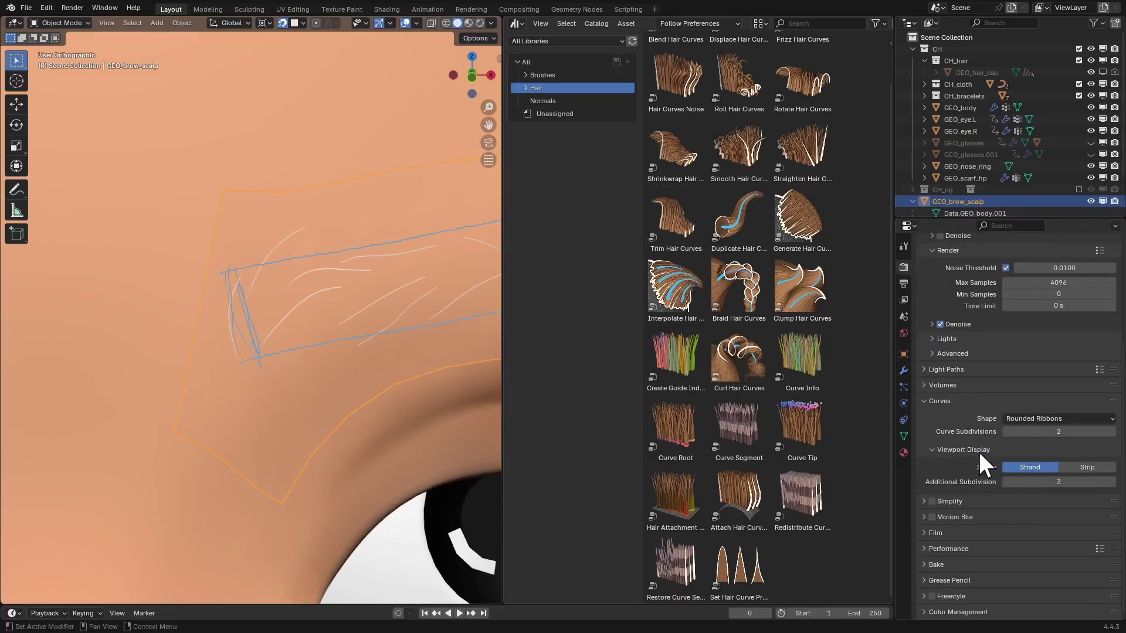
click(1080, 467)
scroll(253, 305, down, 2)
middle_drag(256, 311, 273, 283)
- Apply the Set Hair Curve Profile asset to the brow curves and reduce its radius until the strips become thin tapered hairs
click(733, 548)
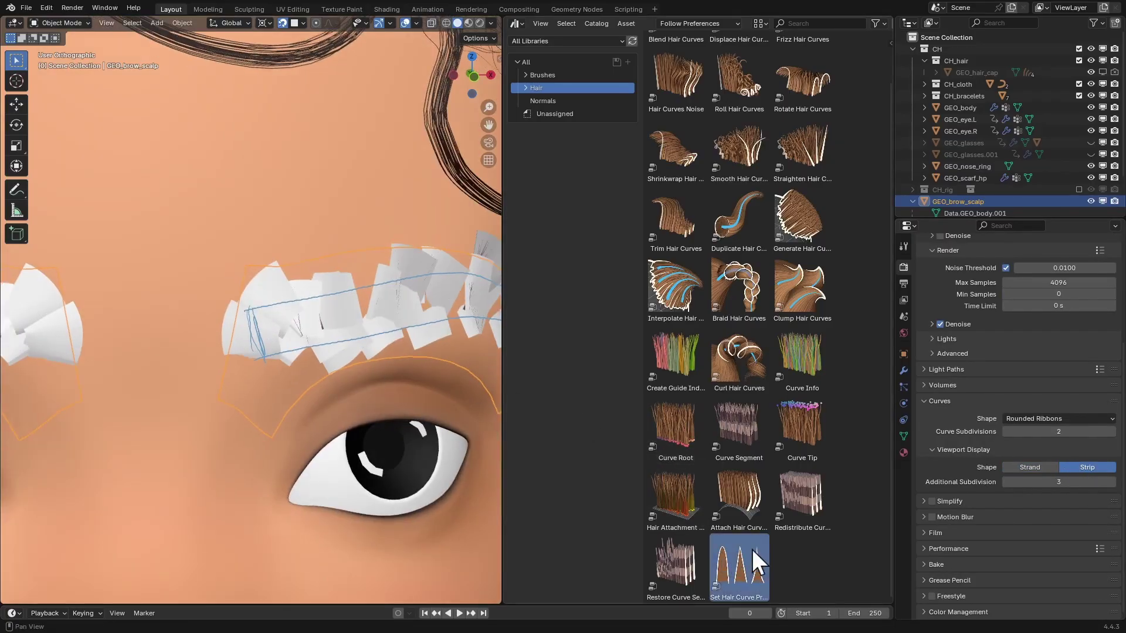
drag(747, 564, 343, 293)
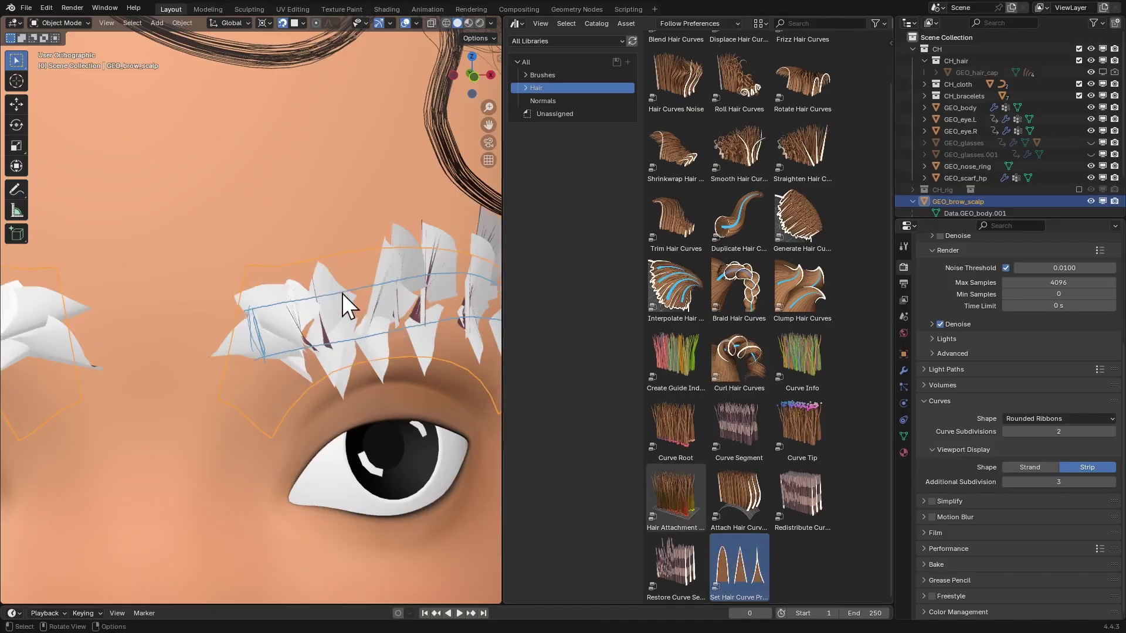
ctrl+middle_drag(363, 265, 373, 273)
click(374, 270)
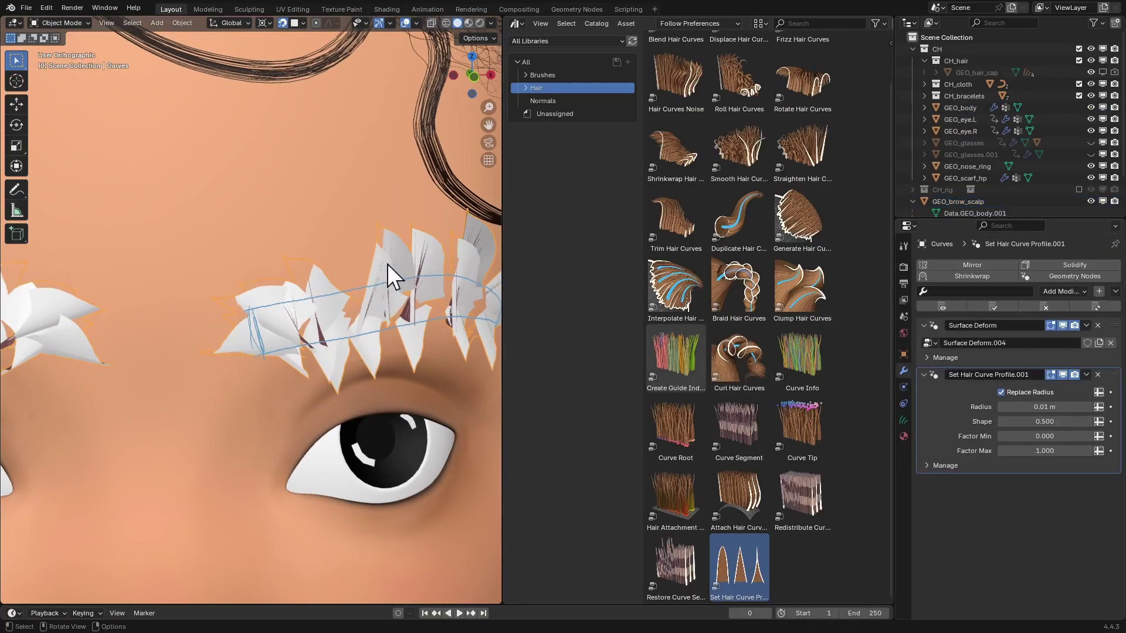
drag(1063, 407, 1032, 406)
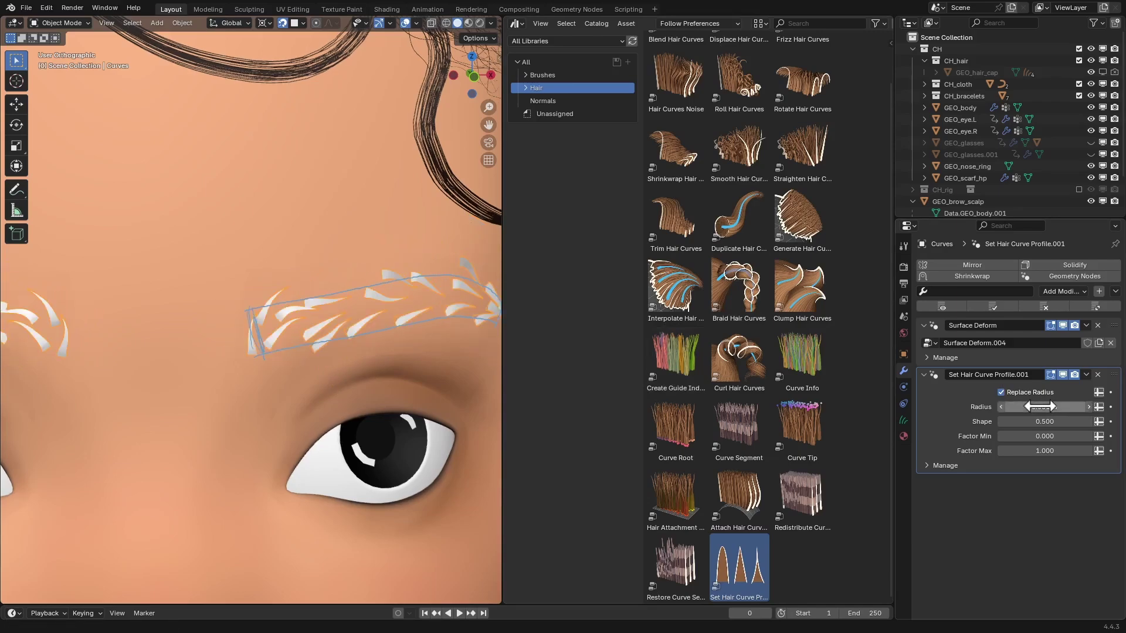
- Set the brow curves' Set Hair Curve Profile radius to 0.0001 m
click(1031, 406)
text(0.0001)
key(Return)
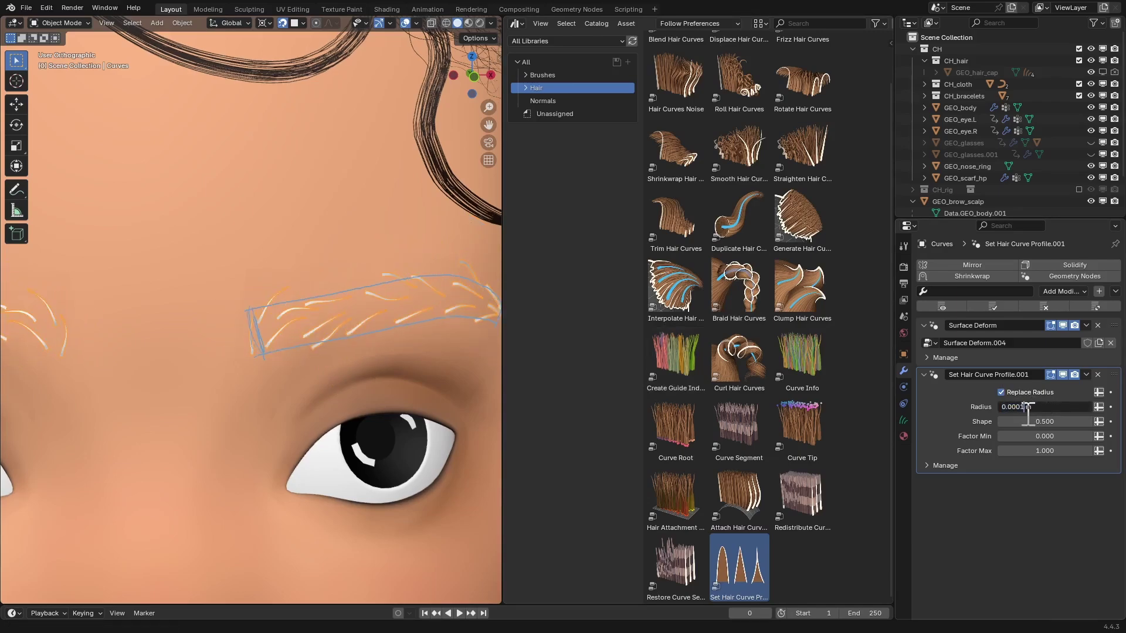
ctrl+middle_drag(412, 283, 387, 375)
middle_drag(387, 375, 263, 322)
middle_drag(409, 273, 238, 308)
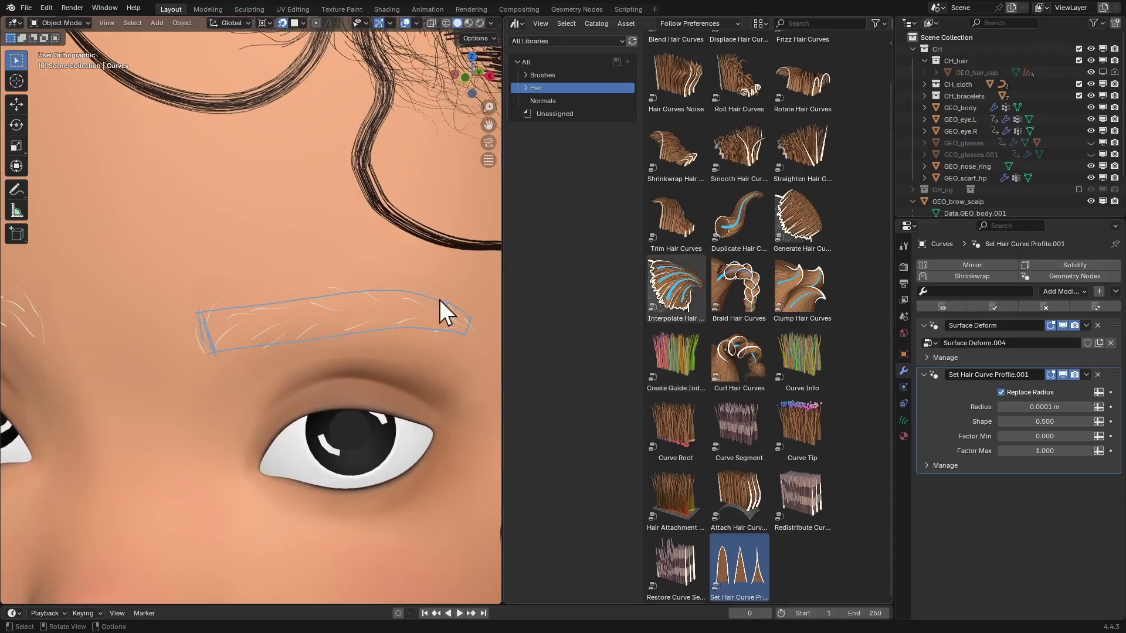
middle_drag(368, 335, 383, 334)
- Apply the Interpolate Hair Curves asset to the brow curves and assign GEO_brow_scalp as its surface
drag(679, 281, 343, 305)
ctrl+middle_drag(381, 270, 267, 304)
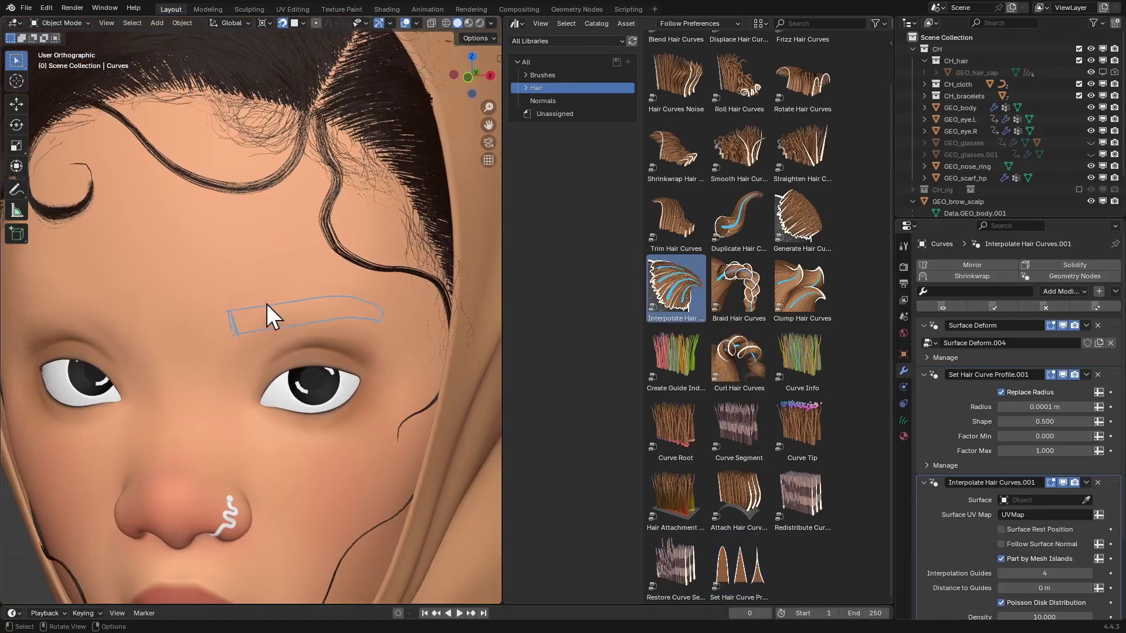
click(924, 375)
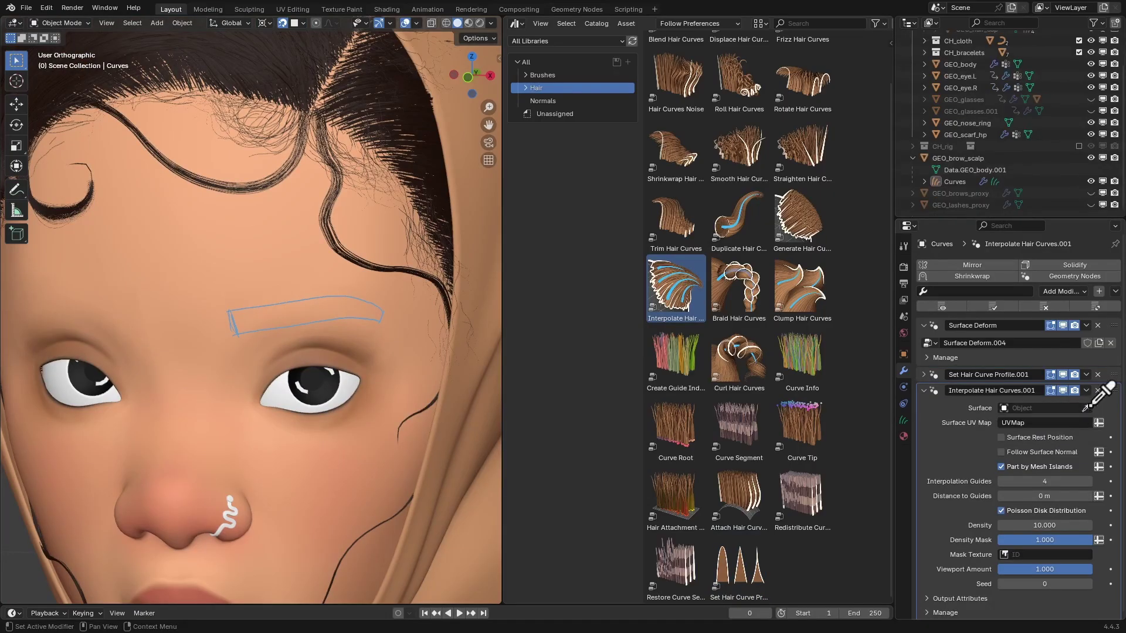
click(1086, 407)
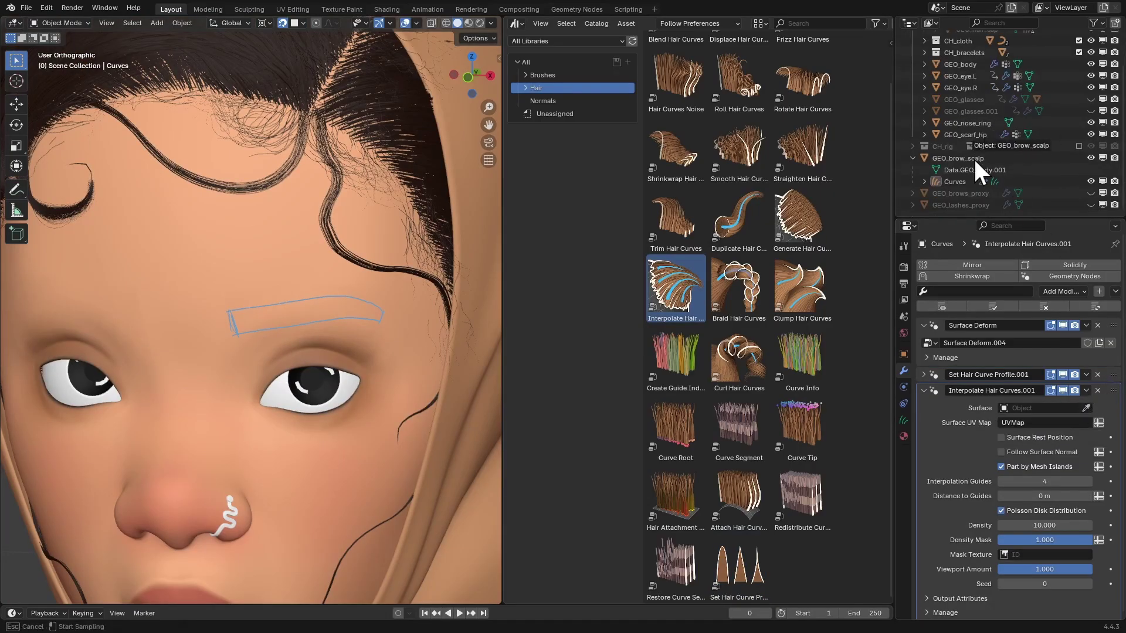
click(977, 170)
- Set the interpolated brow hair density to 100000 and check the coverage on both brows
click(1019, 525)
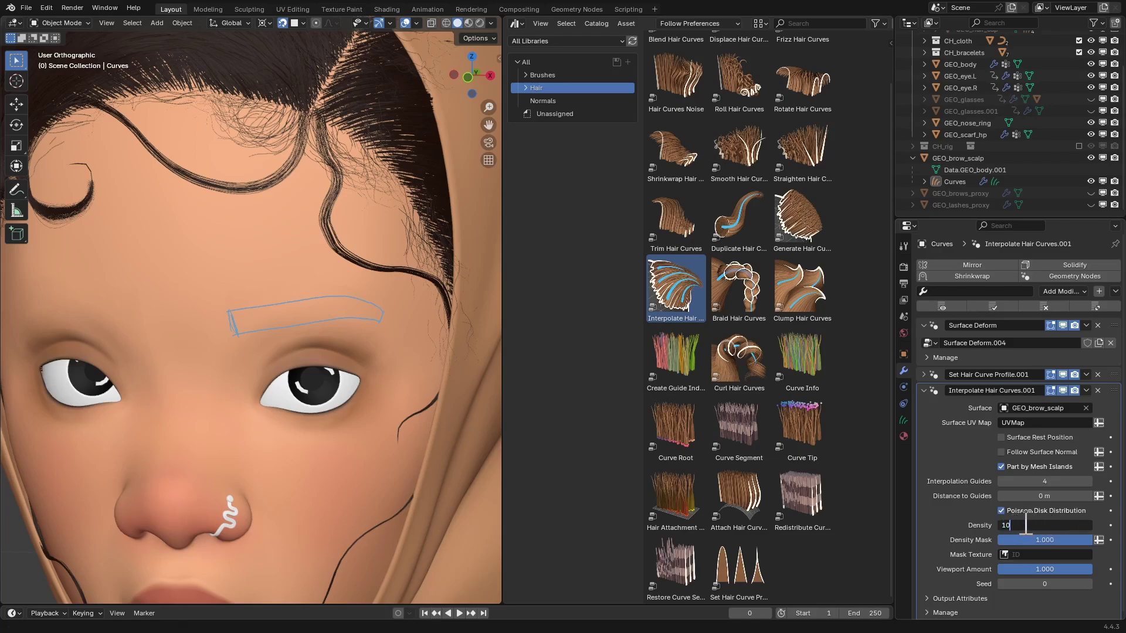
key(Return)
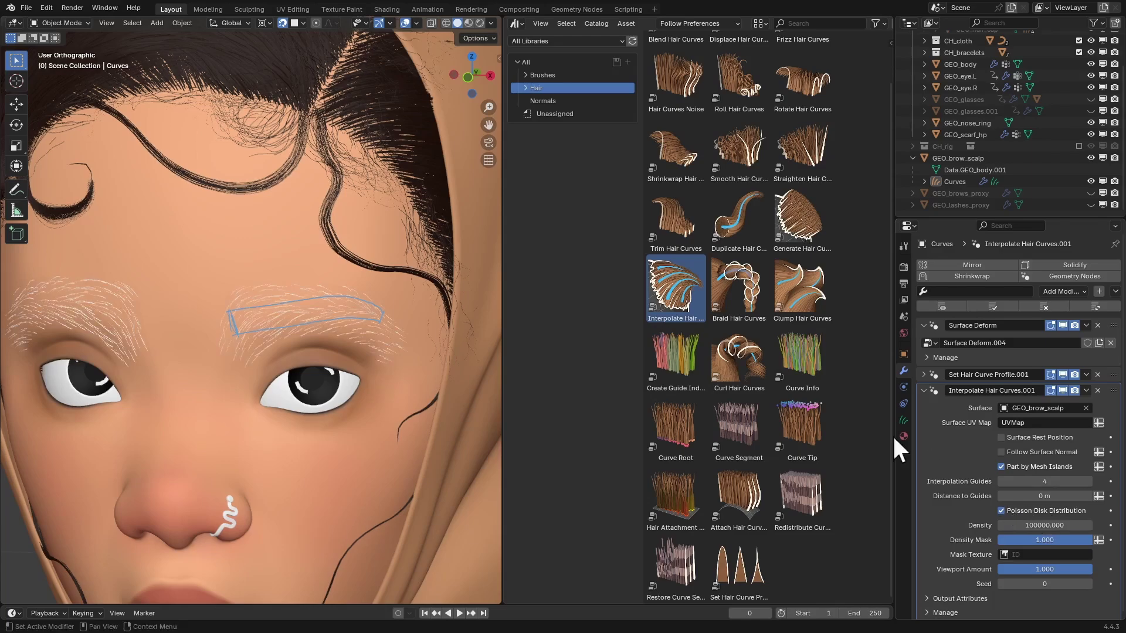
scroll(279, 354, down, 3)
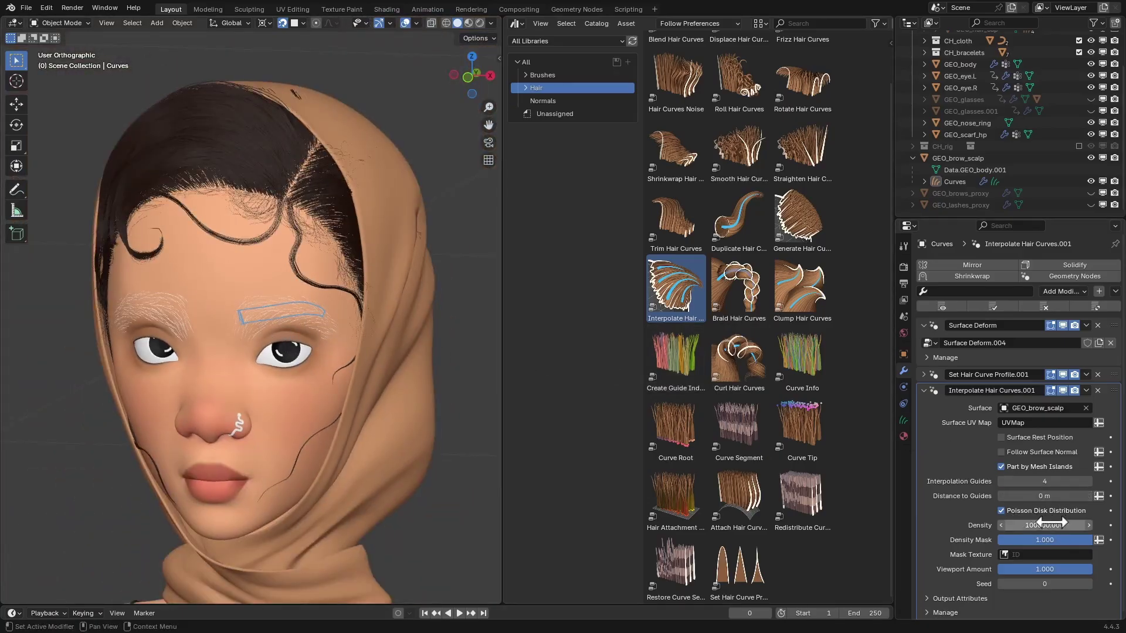
scroll(312, 315, up, 5)
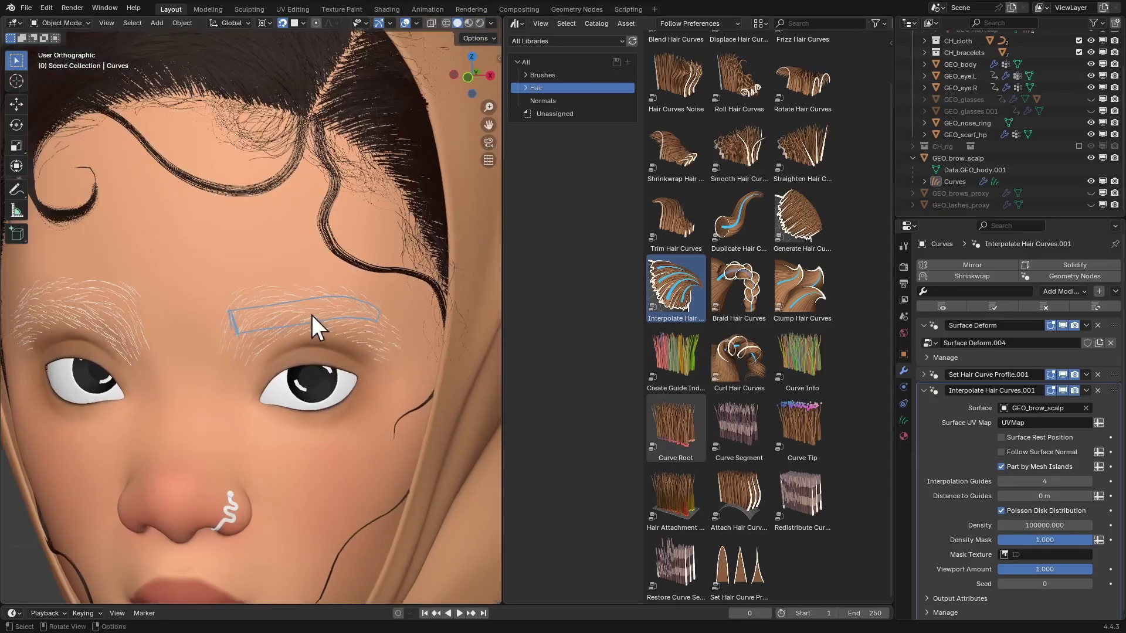
- Raise the Interpolate Hair Curves density to 1000000 for fuller brows
click(1034, 525)
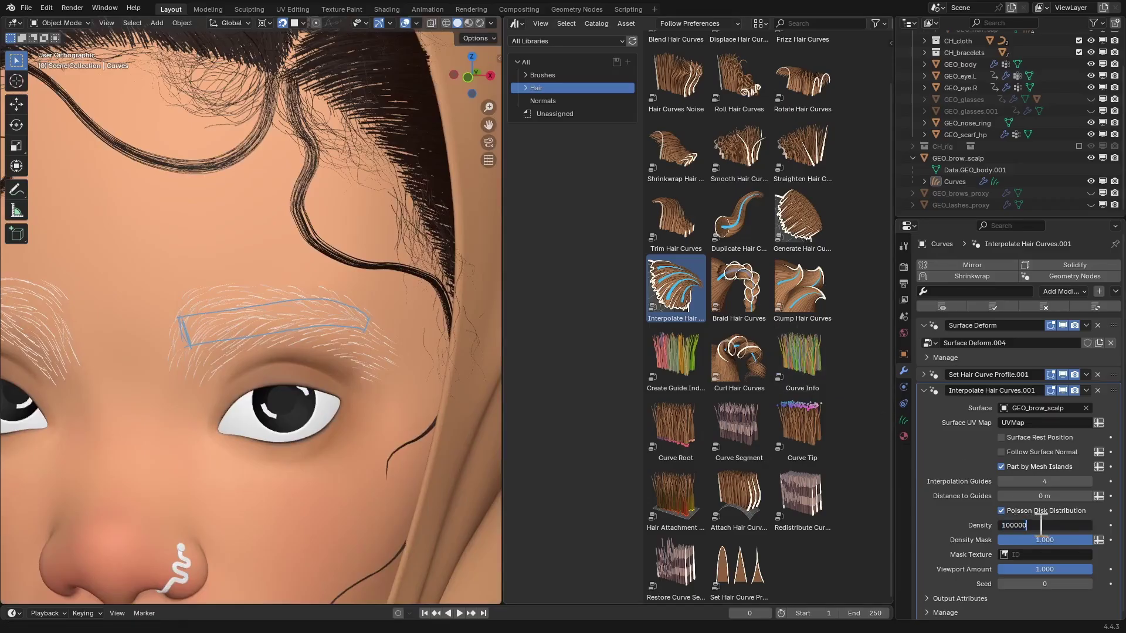
text(0)
key(Return)
scroll(268, 327, up, 2)
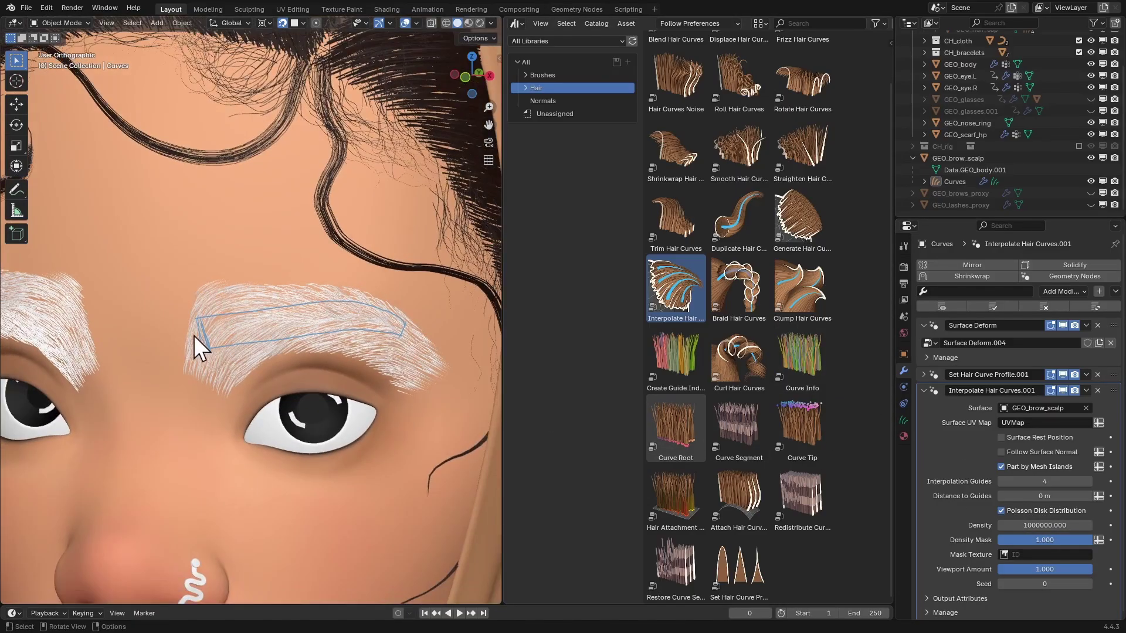
scroll(202, 345, up, 1)
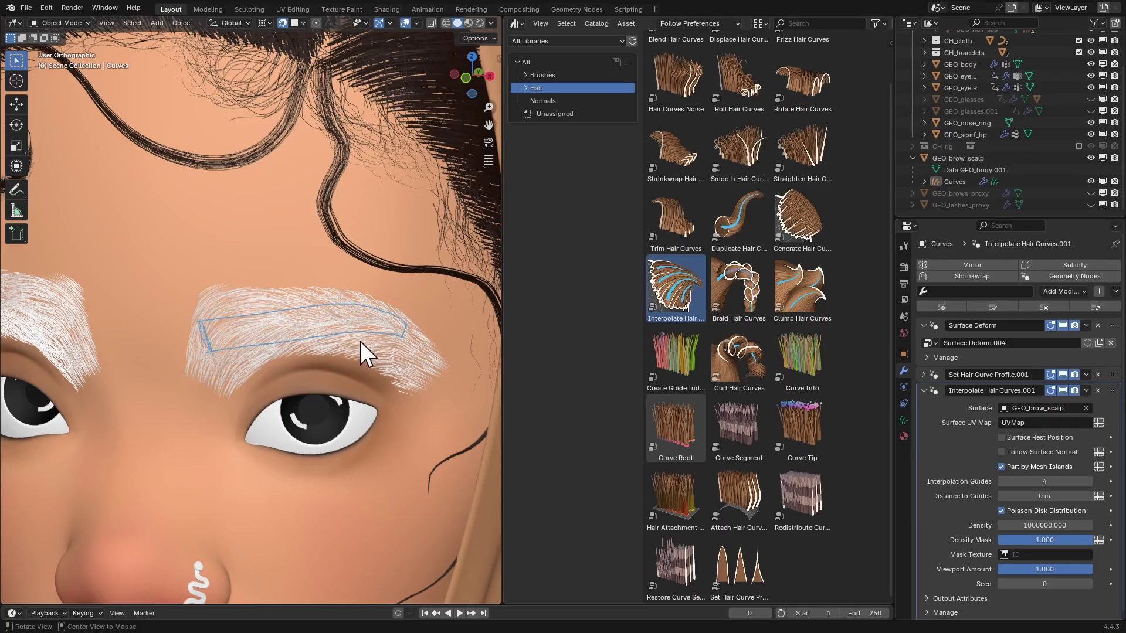
middle_drag(360, 341, 335, 337)
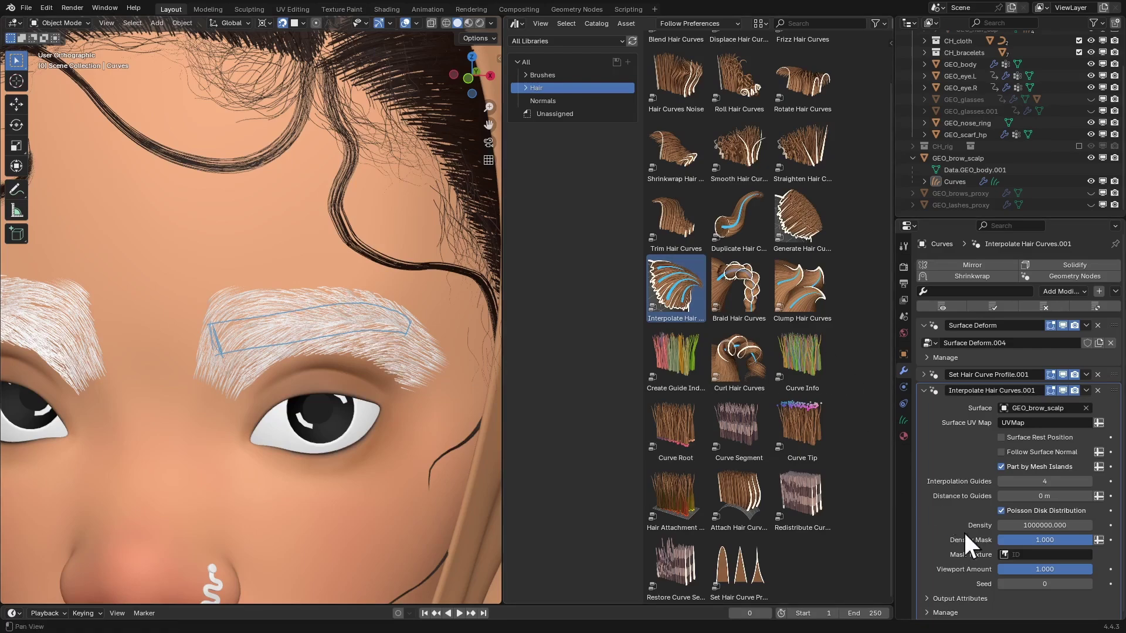
scroll(1025, 539, down, 1)
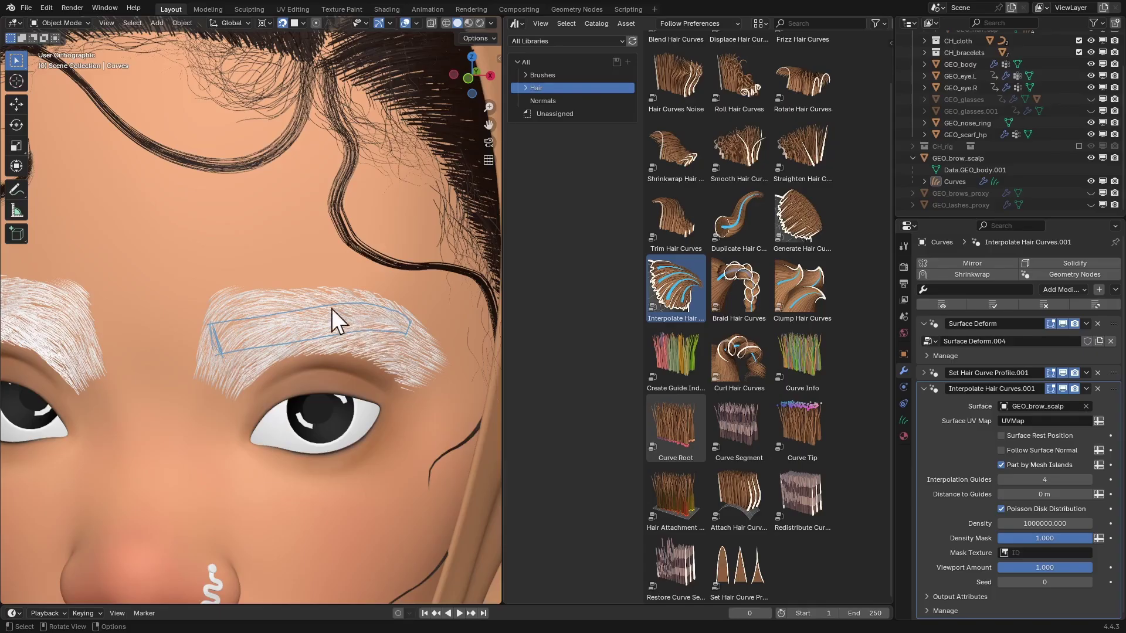
- Isolate GEO_brow_scalp in local view, widen the 3D viewport and switch the object to Texture Paint mode
shift+middle_drag(287, 344, 298, 321)
click(983, 161)
key(KP_Divide)
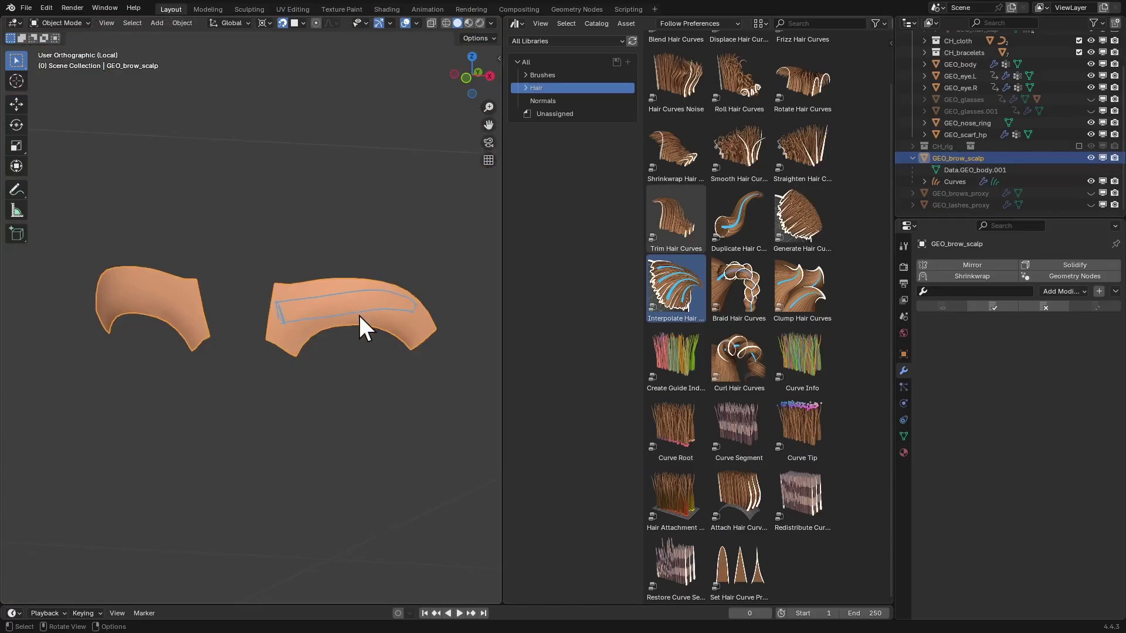
scroll(359, 314, up, 2)
drag(503, 263, 551, 265)
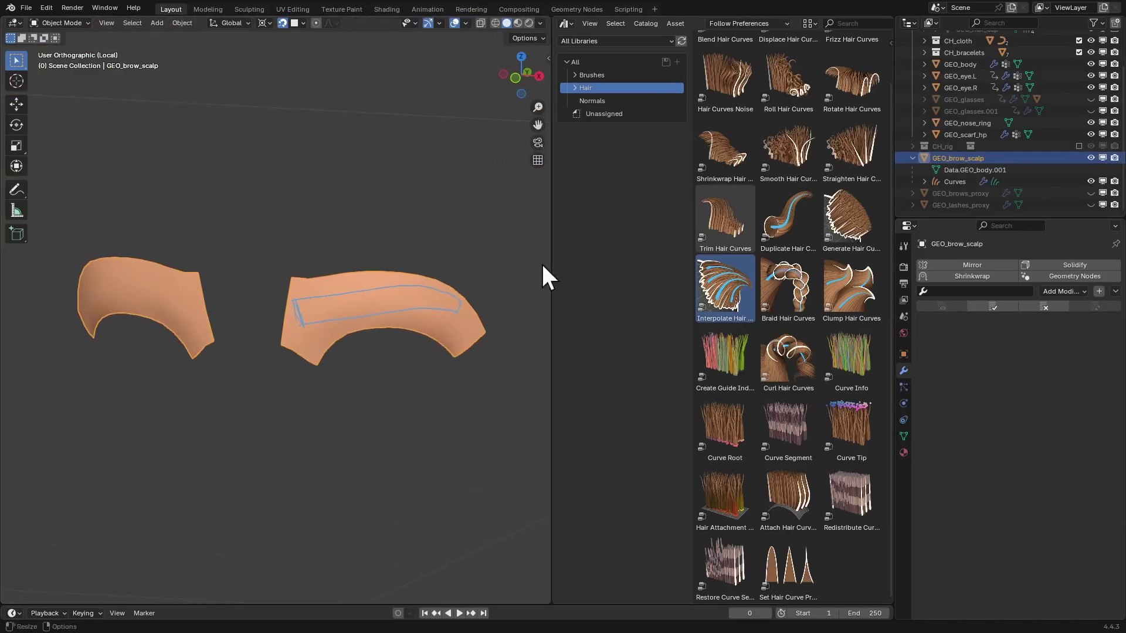
key(ctrl+Tab)
click(440, 226)
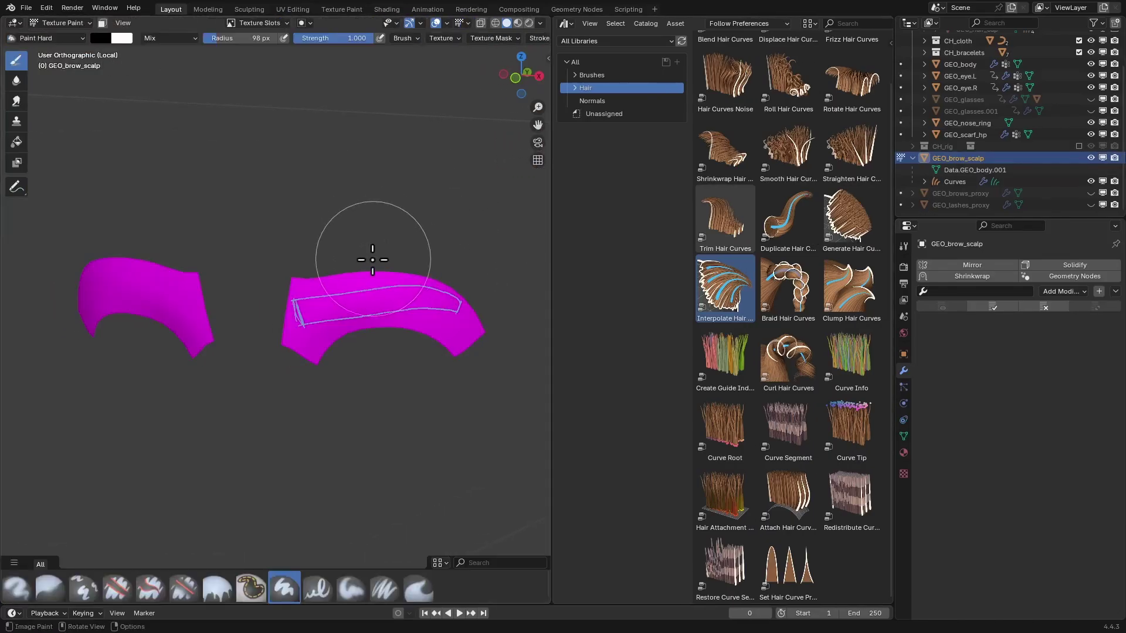
shift+middle_drag(389, 245, 399, 258)
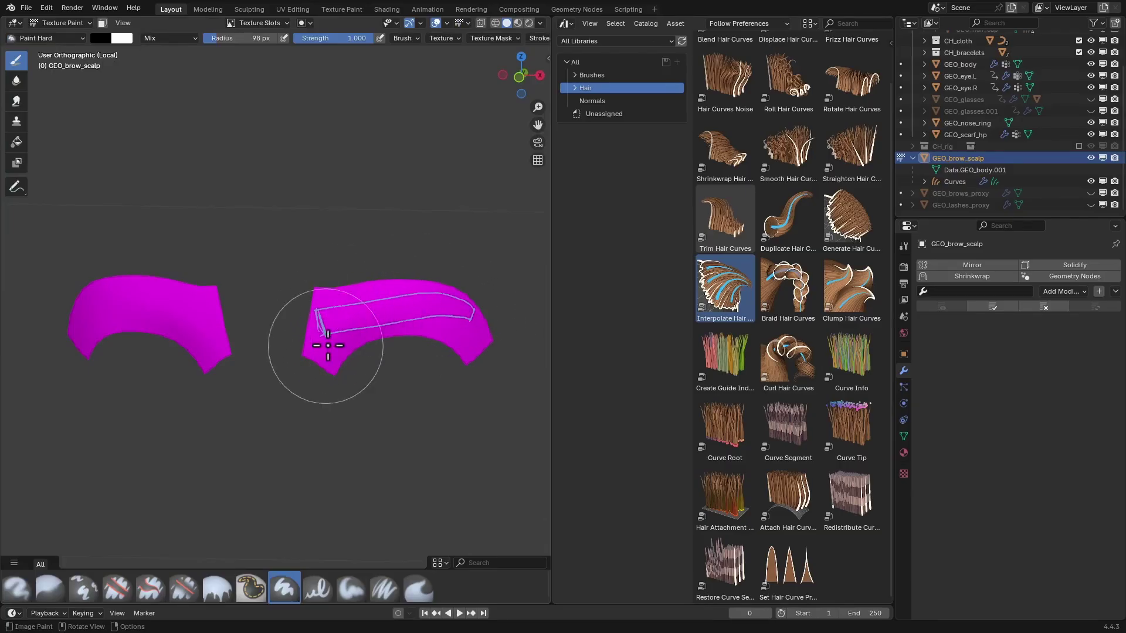
- Create a blank 2048 × 2048 px image named "Hair mask" as the paint target in Single Image mode
click(280, 24)
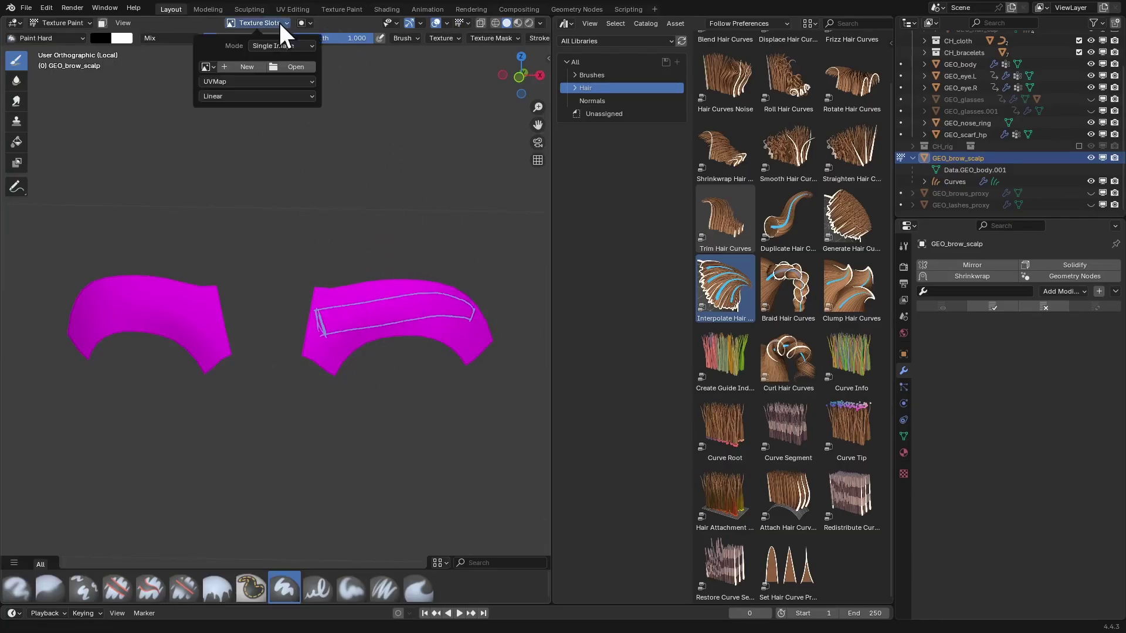
click(282, 46)
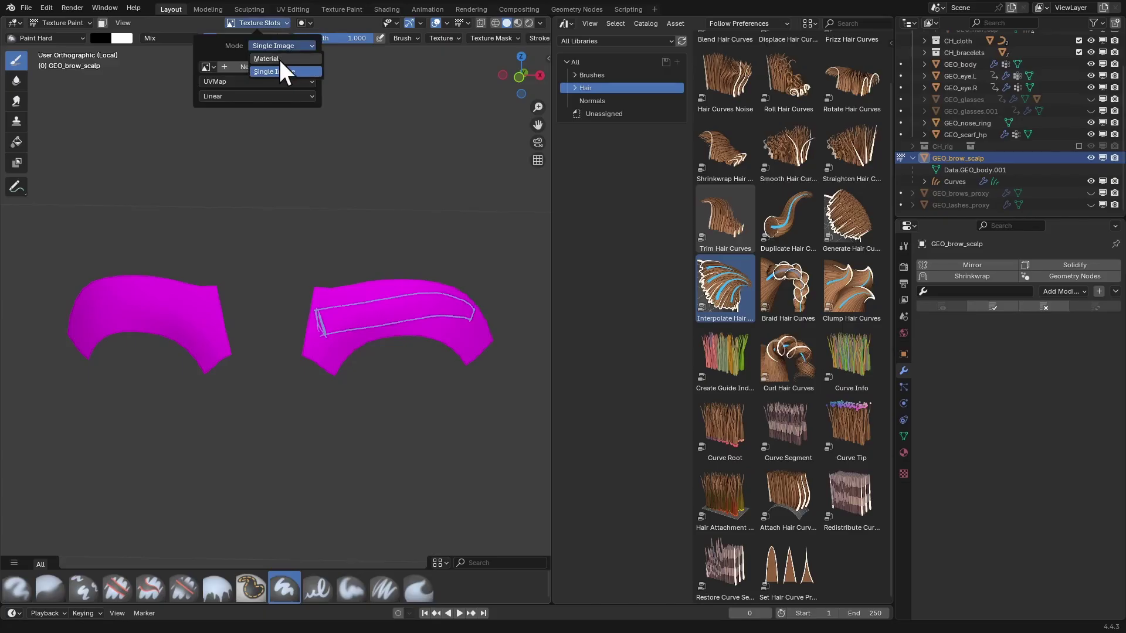
click(279, 57)
click(285, 46)
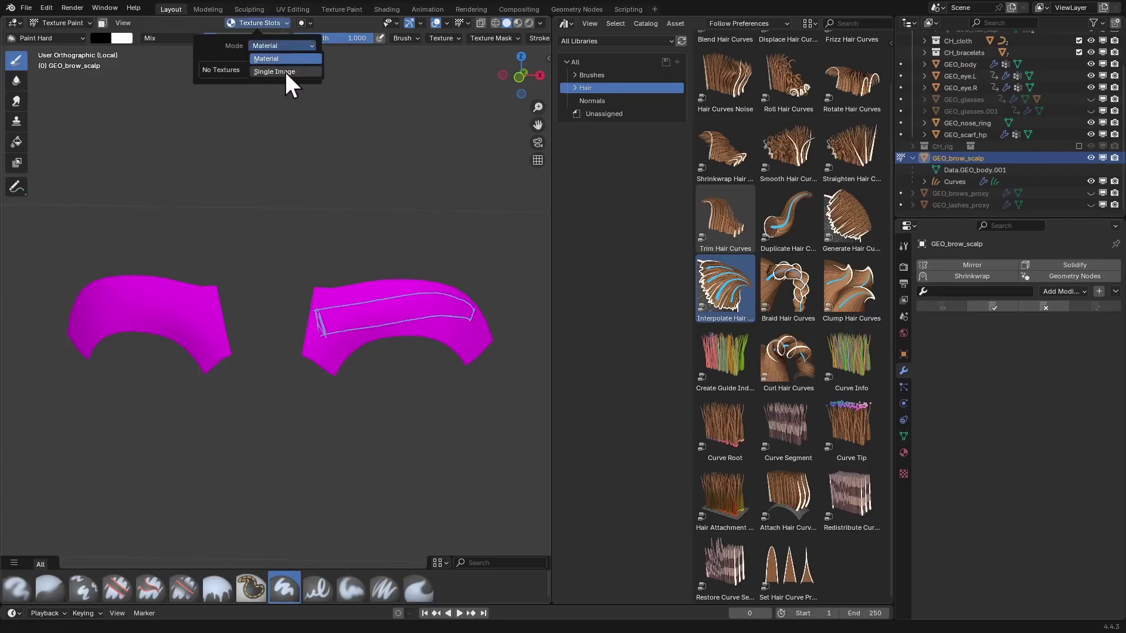
click(282, 69)
click(226, 65)
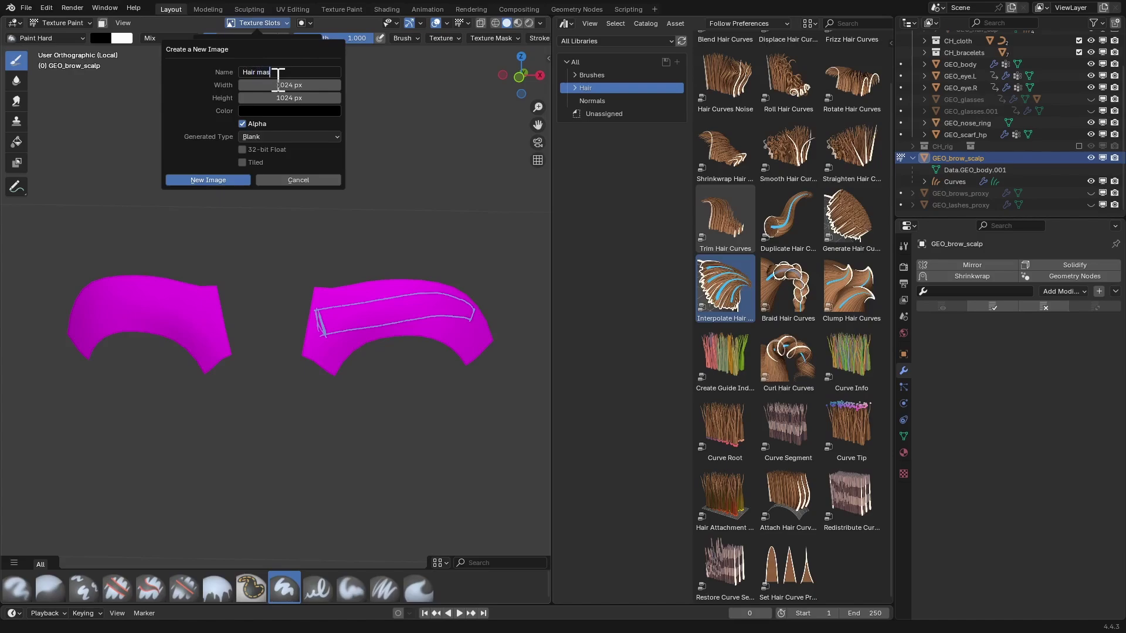
click(299, 85)
text(*2)
key(Return)
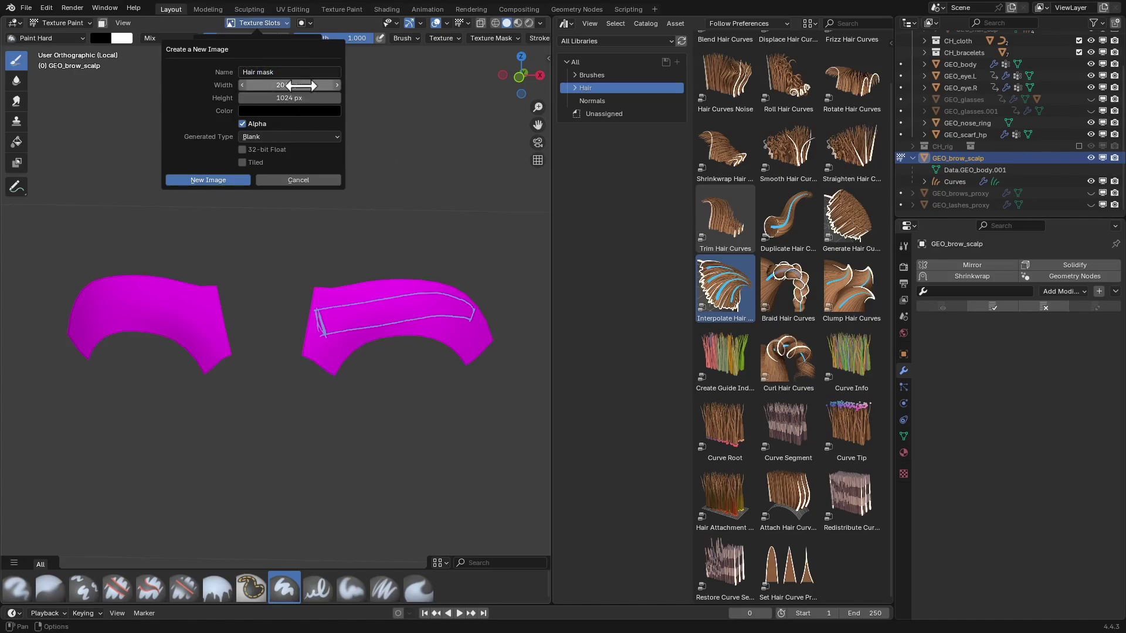
key(ctrl+c)
key(ctrl+v)
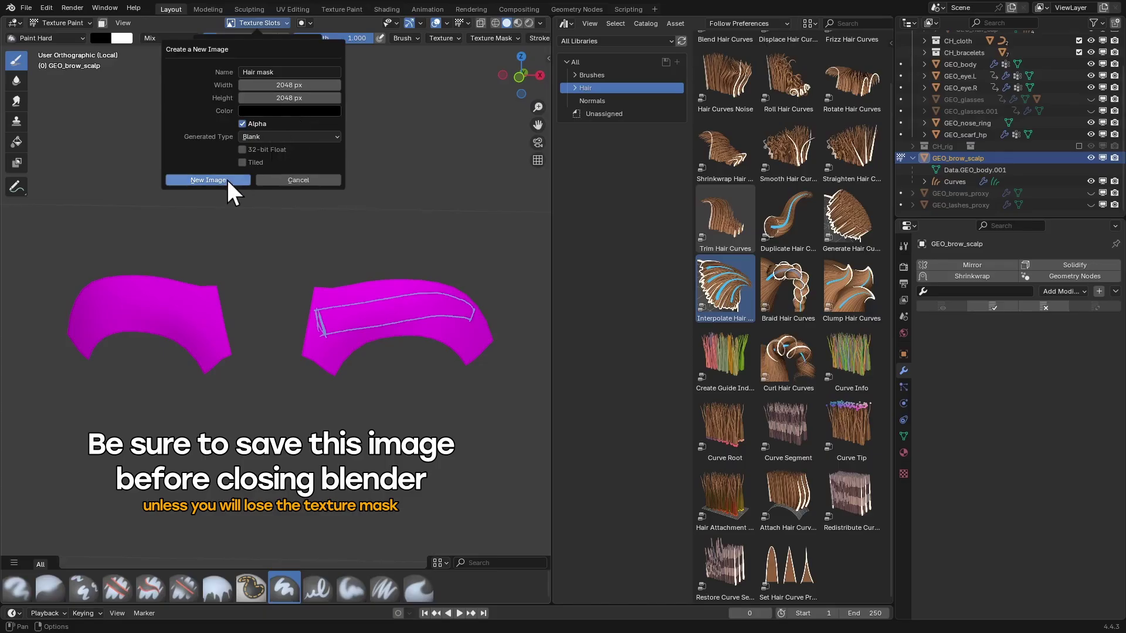
click(209, 179)
- Paint a white strip inside the annotated brow outline, using white as the brush colour and a radius of about 29 px
ctrl+middle_drag(364, 340, 336, 288)
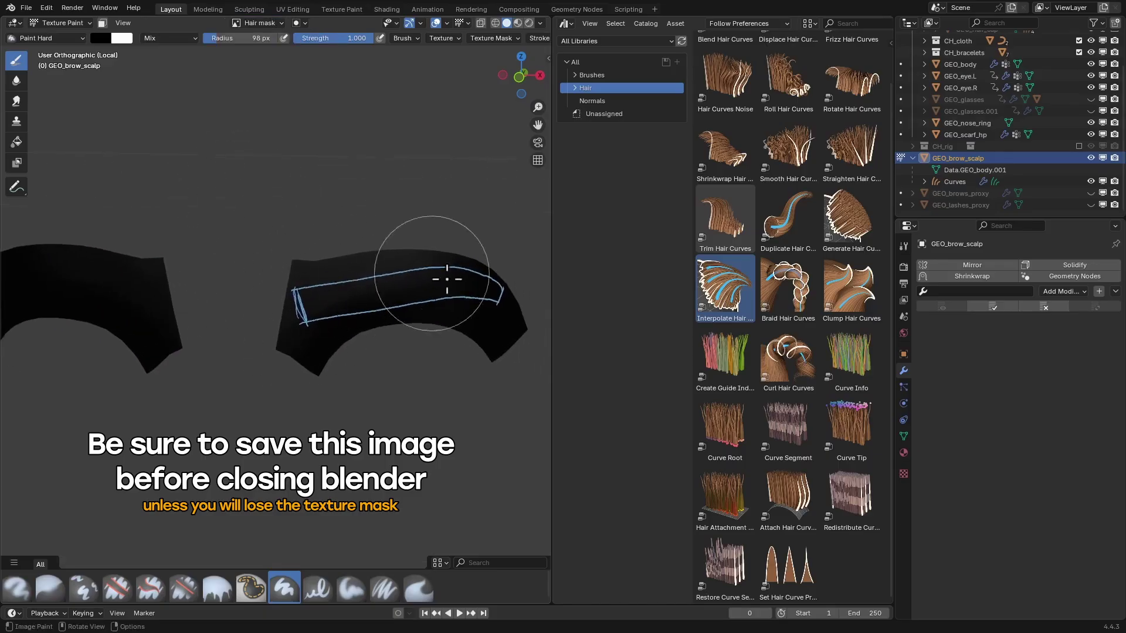
key(f)
click(423, 299)
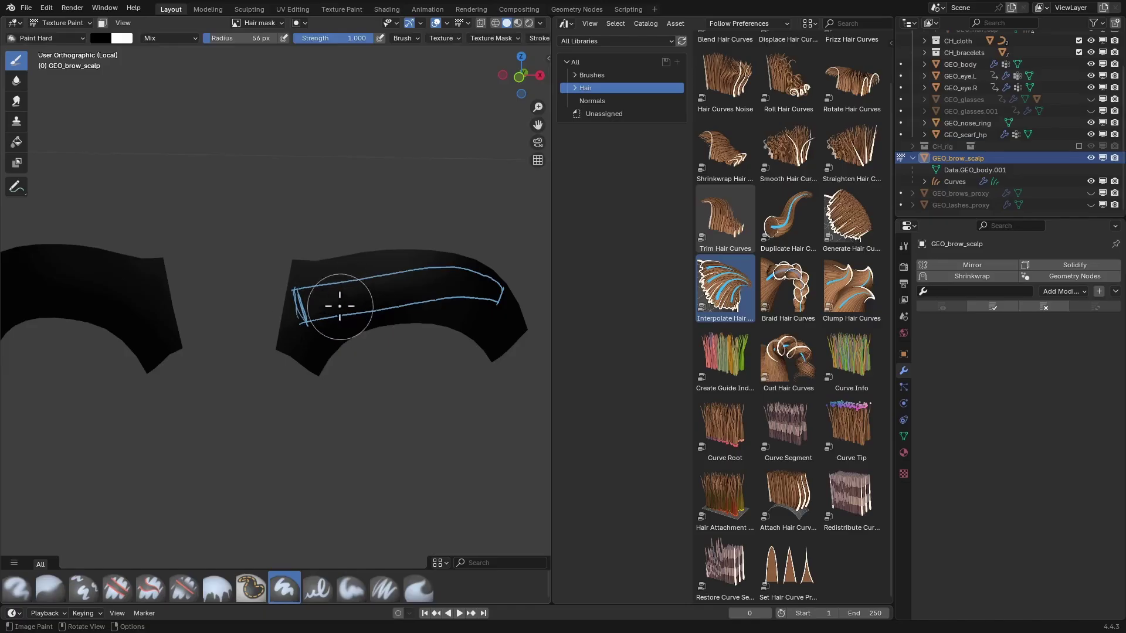
key(f)
click(340, 302)
key(x)
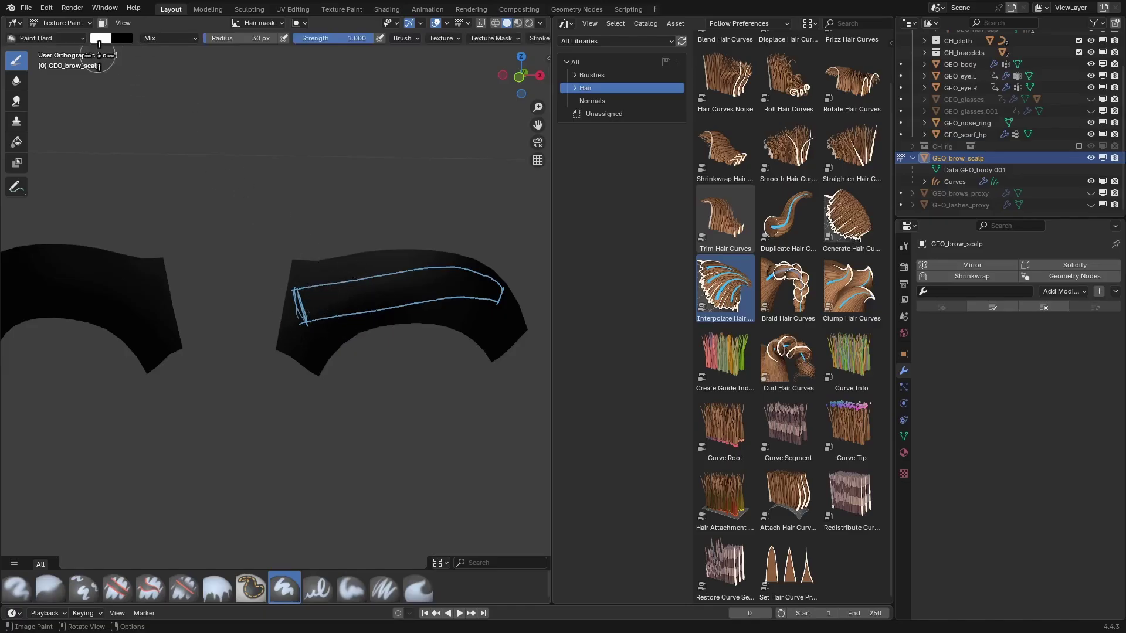
key(f)
click(330, 267)
scroll(299, 294, up, 1)
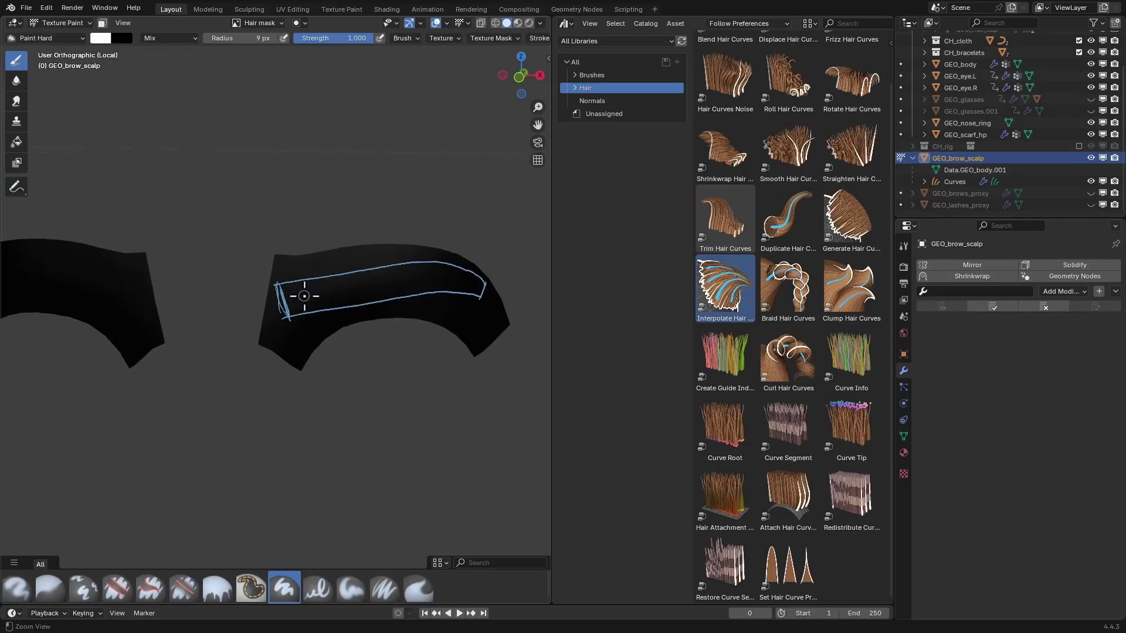
mouse_move(286, 296)
mouse_down()
mouse_move(294, 306)
mouse_move(417, 279)
mouse_move(481, 286)
mouse_up()
middle_drag(481, 285, 467, 289)
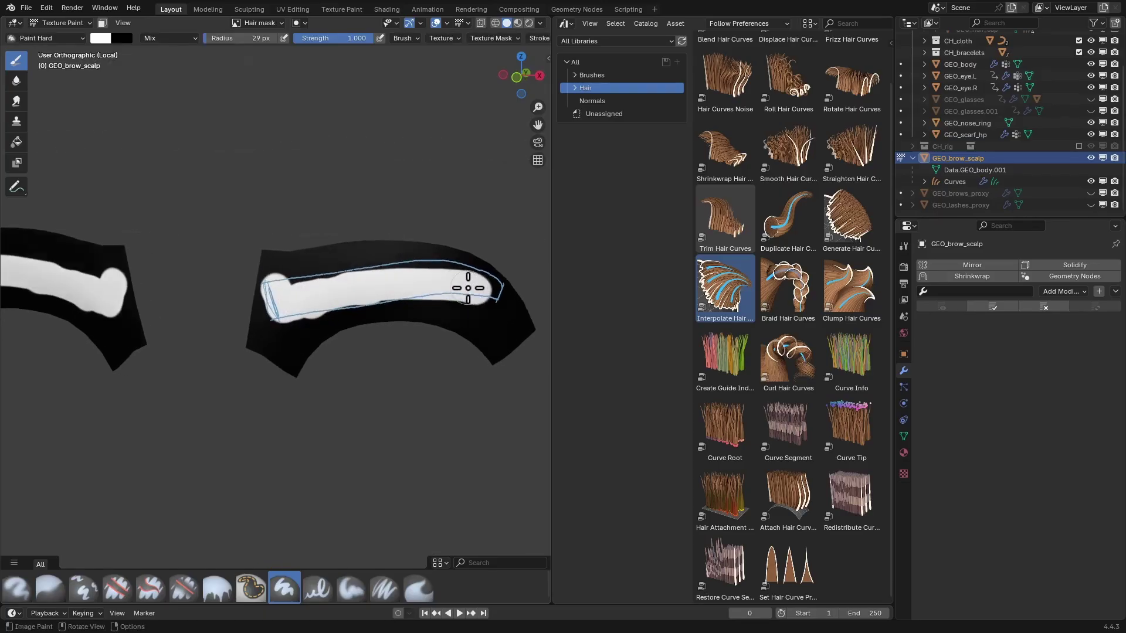
- Reduce the brush radius to 24 px and extend the white mask to the brow's outer end and upper edge
key(f)
click(458, 289)
scroll(490, 291, up, 1)
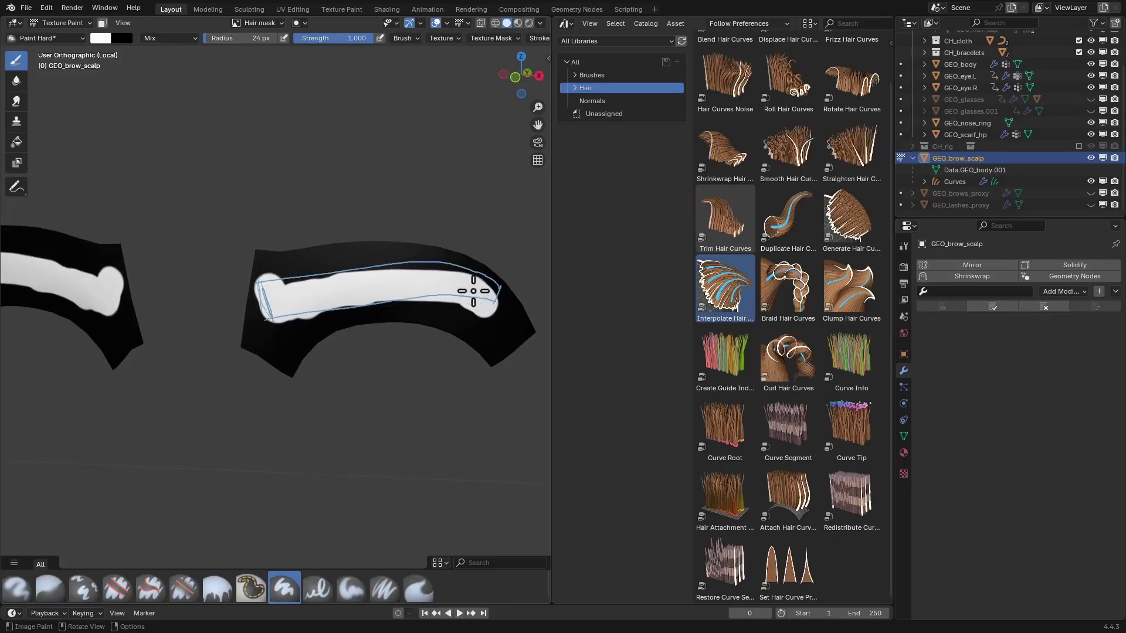
drag(426, 277, 281, 297)
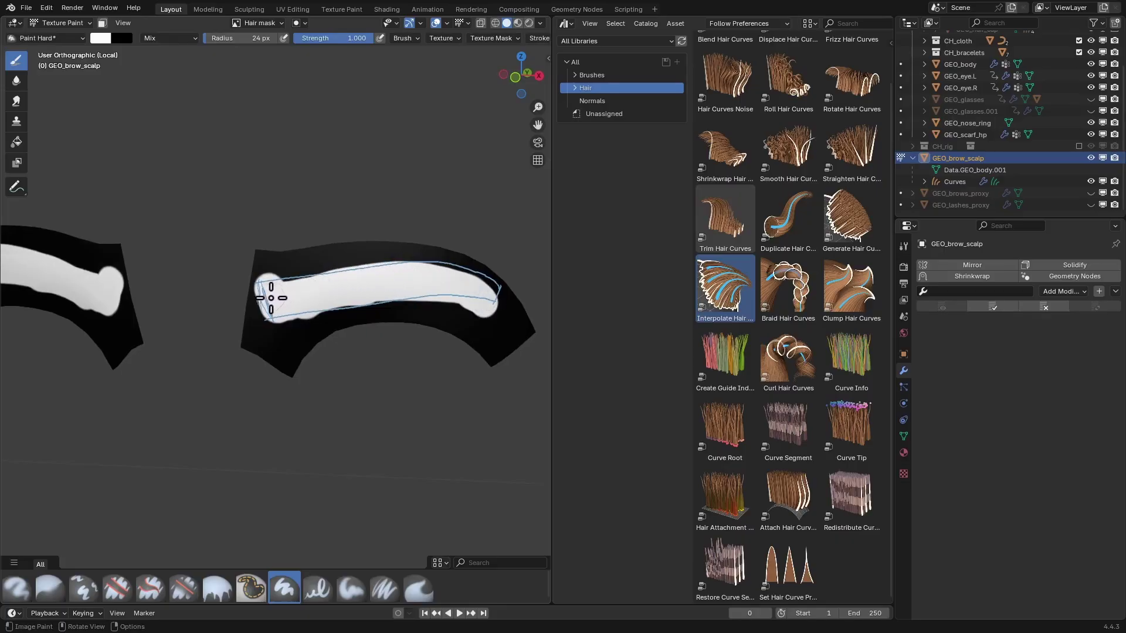
- Switch the brush colour to black and trim the white mask's overflow around the brow's inner end
middle_drag(291, 272, 300, 271)
key(x)
mouse_move(275, 261)
mouse_down()
mouse_move(251, 307)
mouse_move(314, 251)
mouse_move(291, 267)
mouse_up()
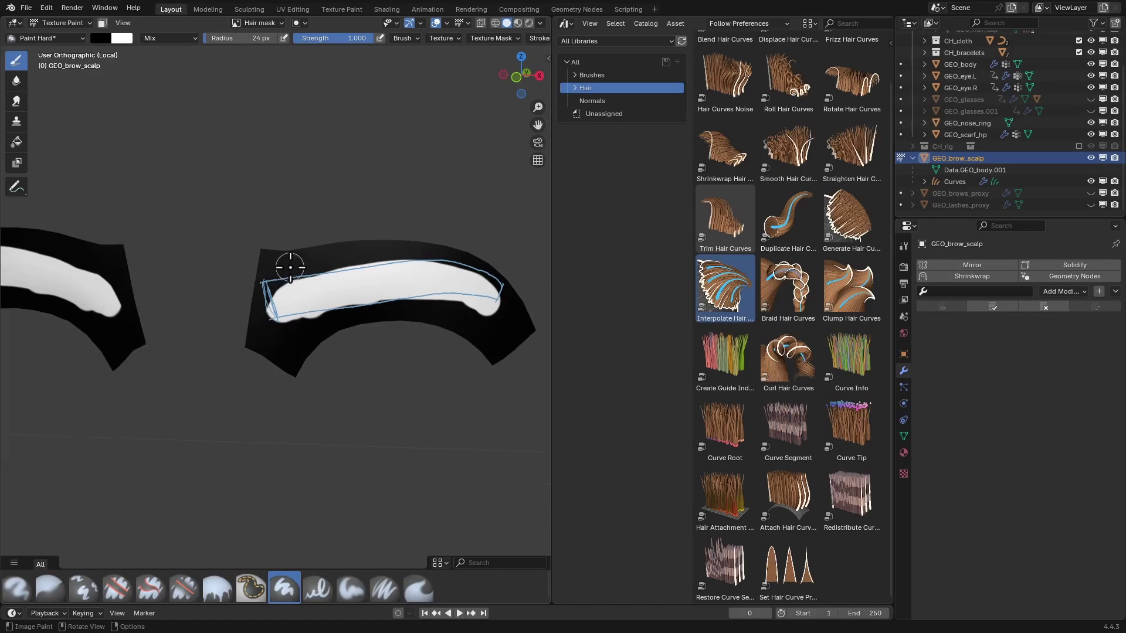
drag(283, 330, 312, 323)
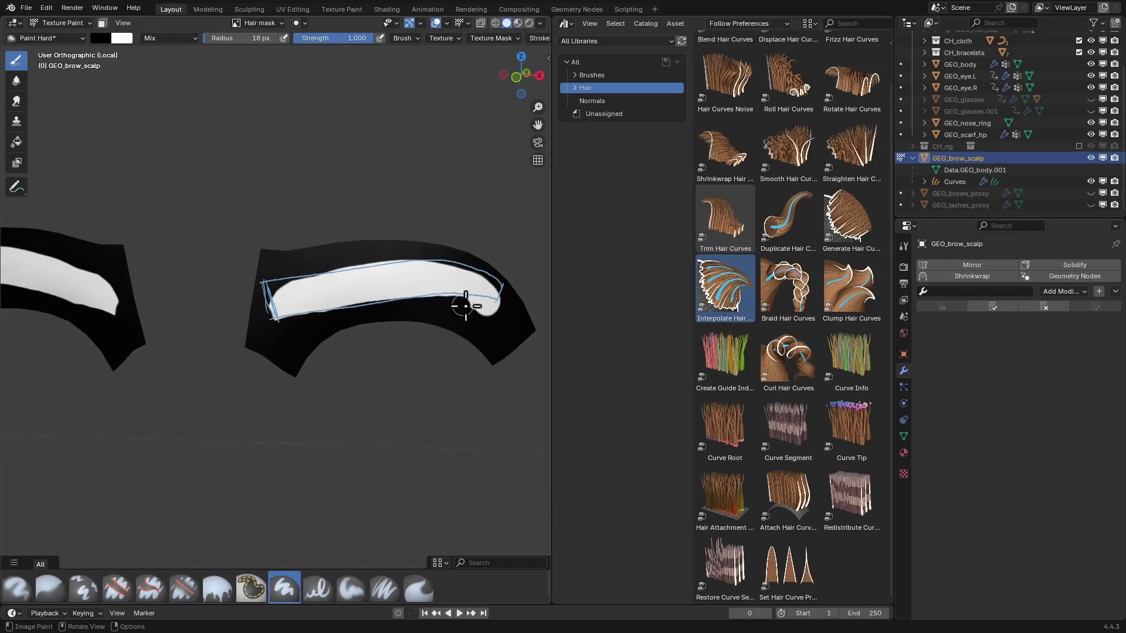
- Trim the white mask's outer tip to the brow outline with an 18 px black brush
drag(465, 306, 504, 315)
middle_drag(479, 297, 469, 293)
drag(506, 290, 470, 263)
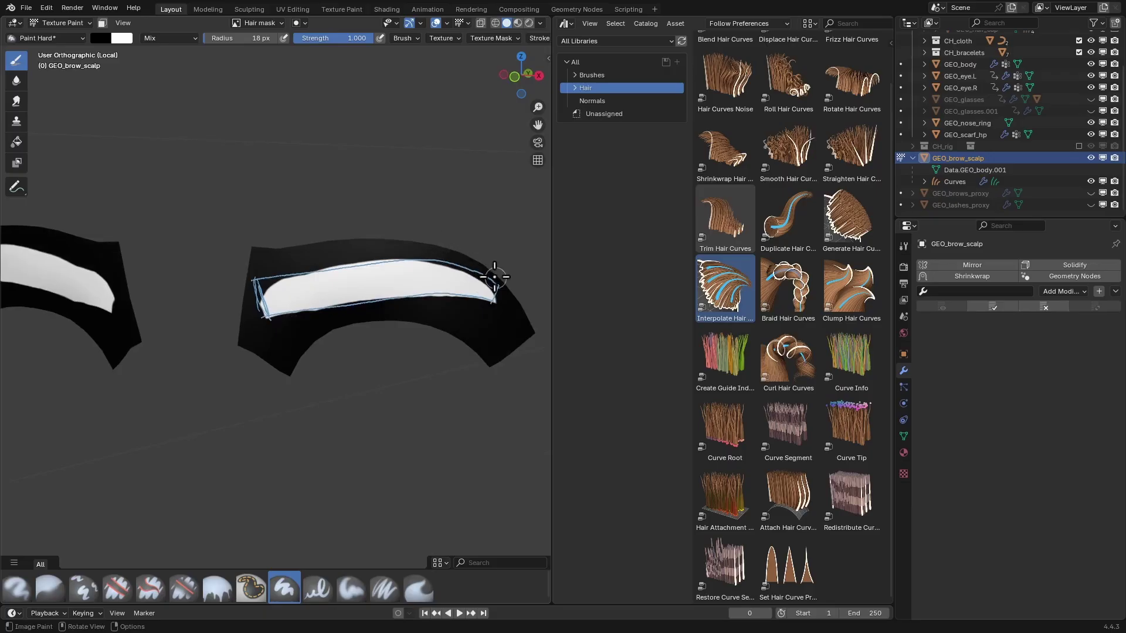
scroll(268, 296, up, 4)
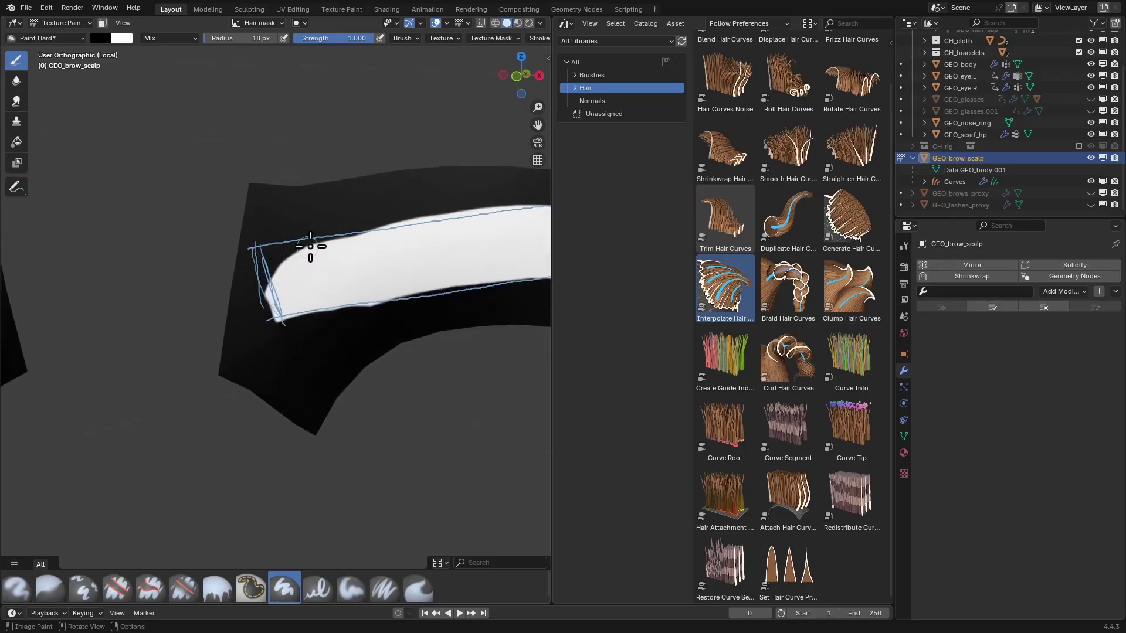
- Round off the white mask's inner end with the 18 px black brush and soften its edge
drag(299, 250, 275, 274)
mouse_move(301, 254)
shift+mouse_down()
mouse_move(279, 276)
mouse_move(279, 264)
mouse_move(277, 308)
shift+mouse_up()
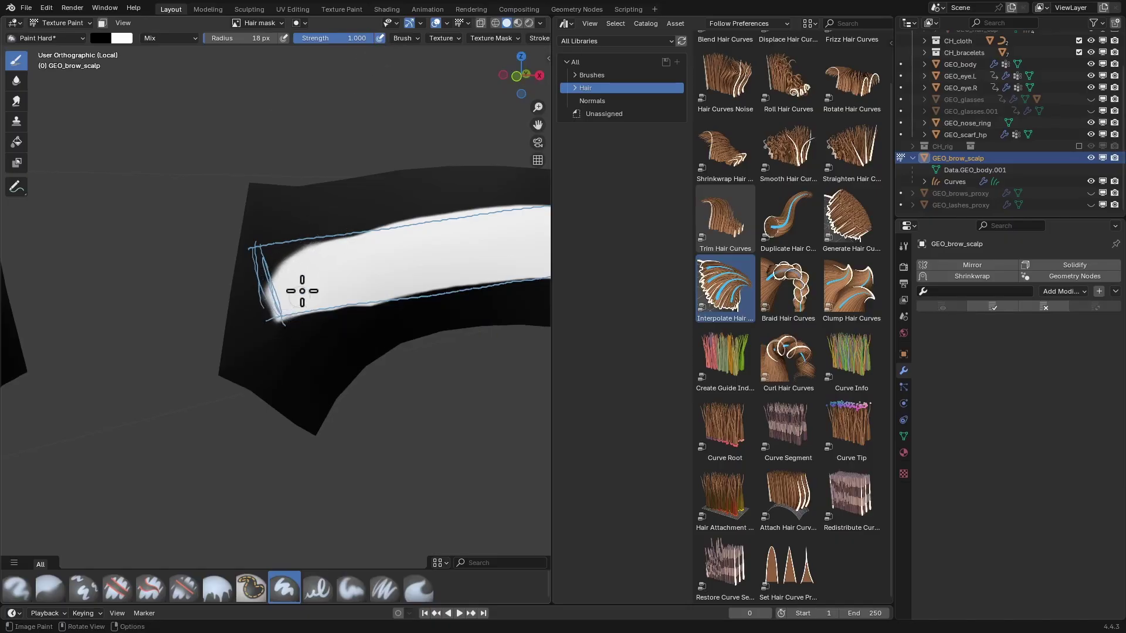
mouse_move(303, 258)
ctrl+middle_down()
mouse_move(306, 302)
mouse_move(297, 294)
ctrl+middle_up()
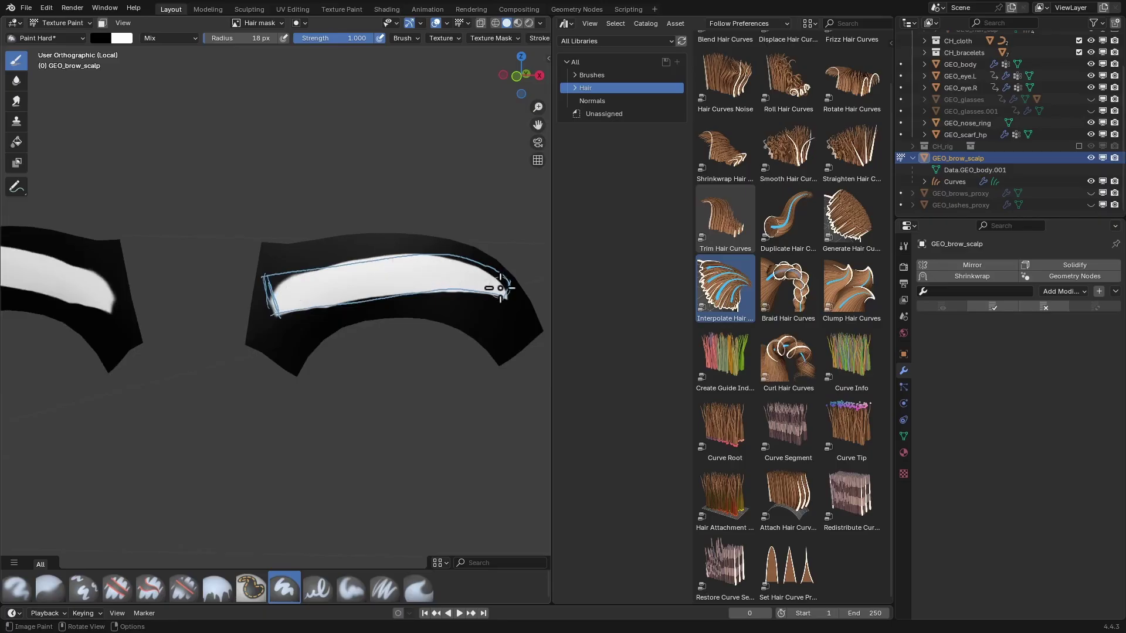
- Return GEO_brow_scalp to Object Mode and leave local view to show the whole head
key(ctrl+Tab)
click(363, 274)
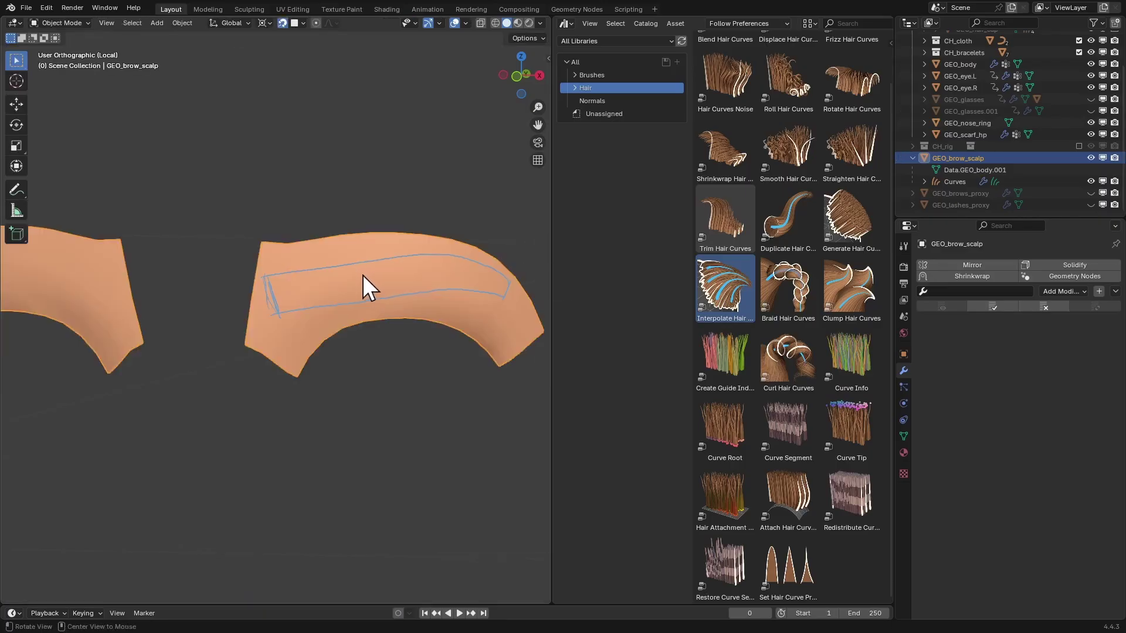
key(slash)
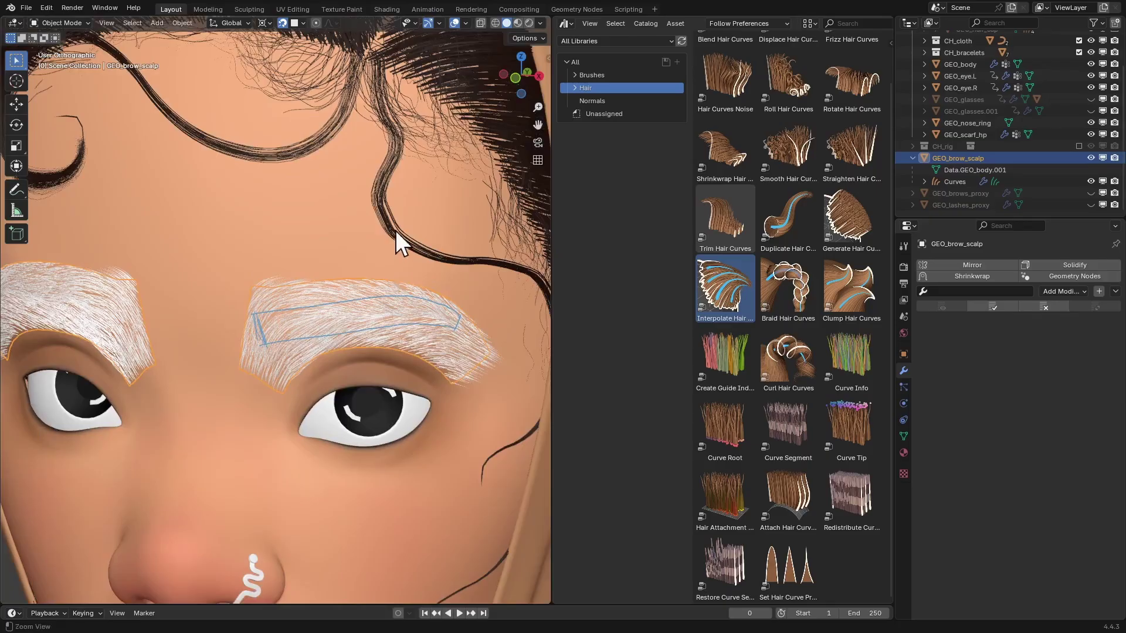
scroll(395, 231, up, 1)
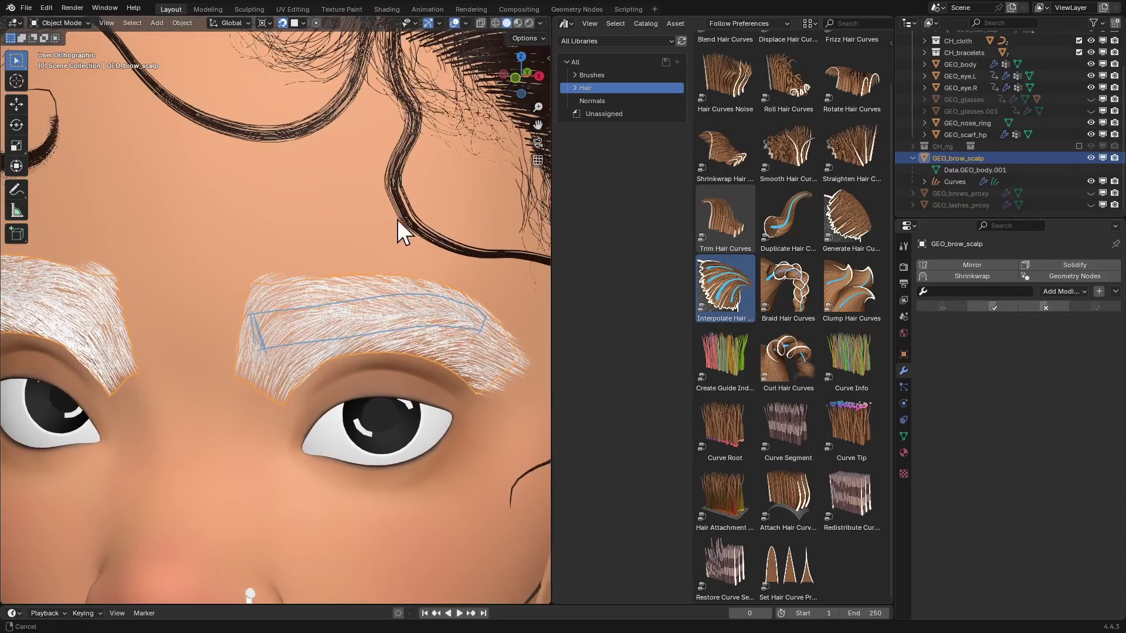
- Assign Hair mask as the mask texture of the brow curves' Interpolate Hair Curves modifier
click(269, 295)
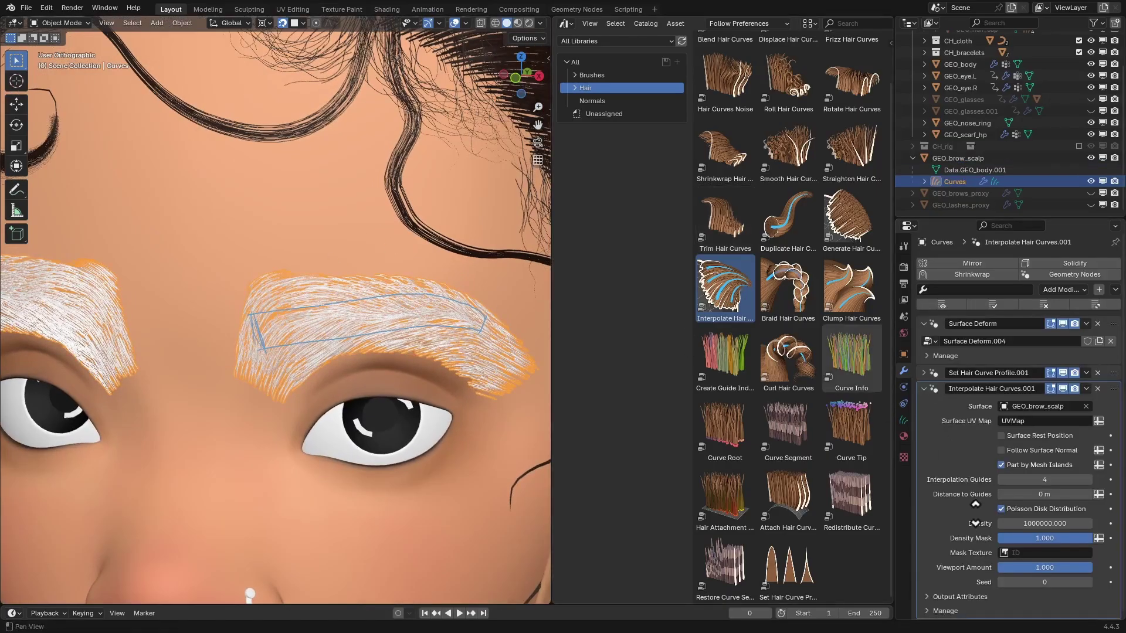
click(1034, 553)
click(980, 429)
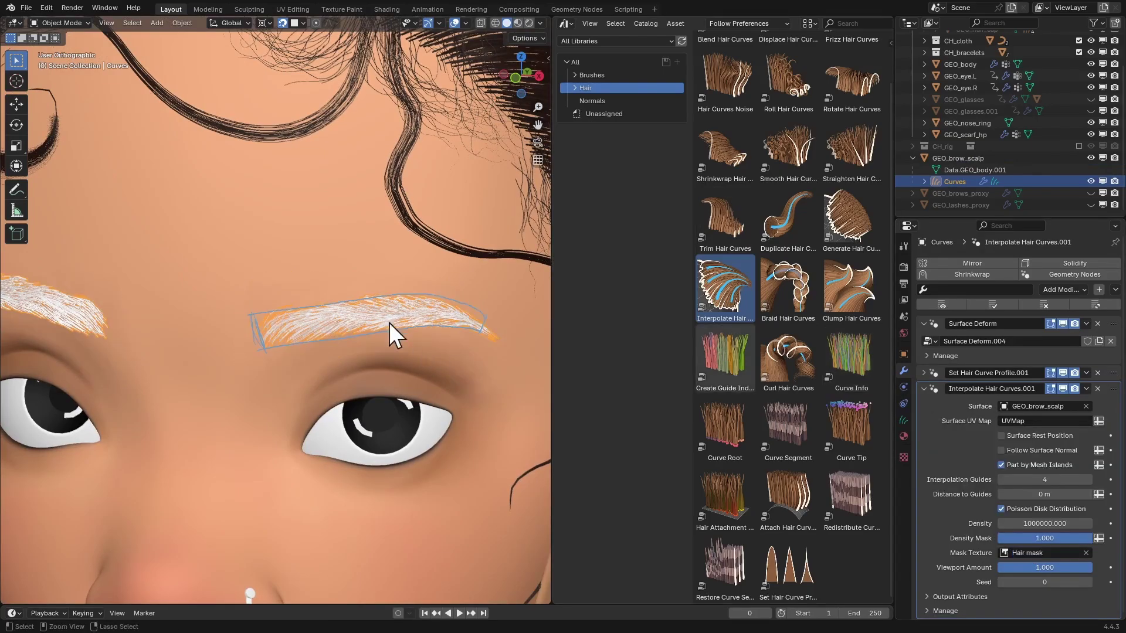
- Hide the viewport overlays and examine the masked eyebrows up close and from a distance
scroll(387, 346, down, 2)
key(z)
click(382, 331)
scroll(382, 333, down, 3)
middle_drag(382, 333, 388, 341)
scroll(389, 341, up, 5)
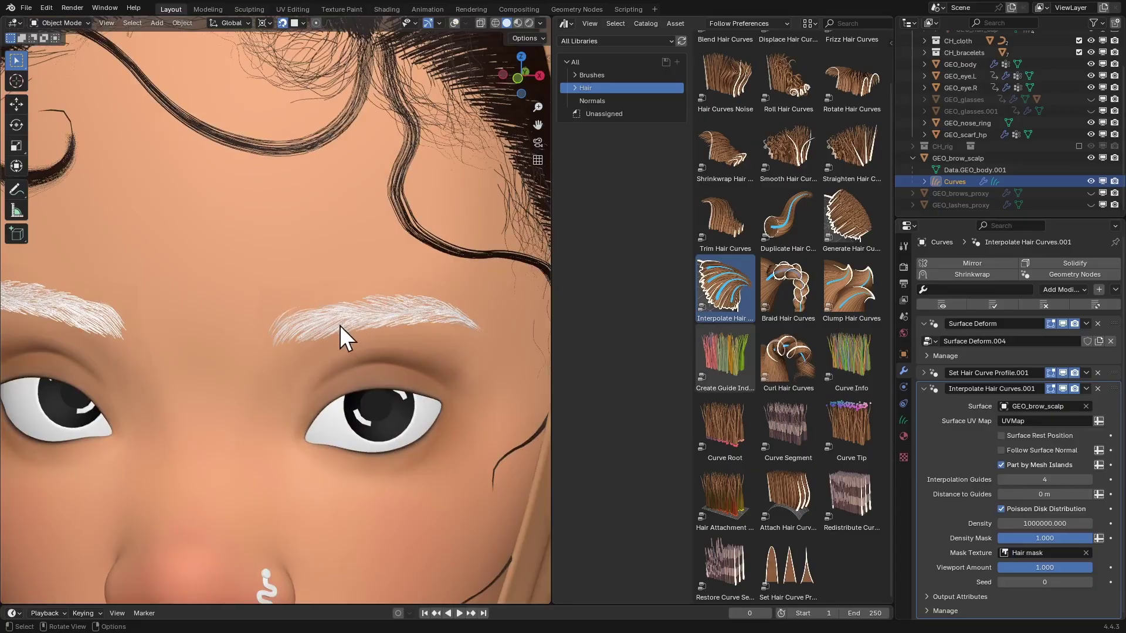
mouse_move(373, 326)
middle_down()
mouse_move(323, 319)
mouse_move(364, 316)
middle_up()
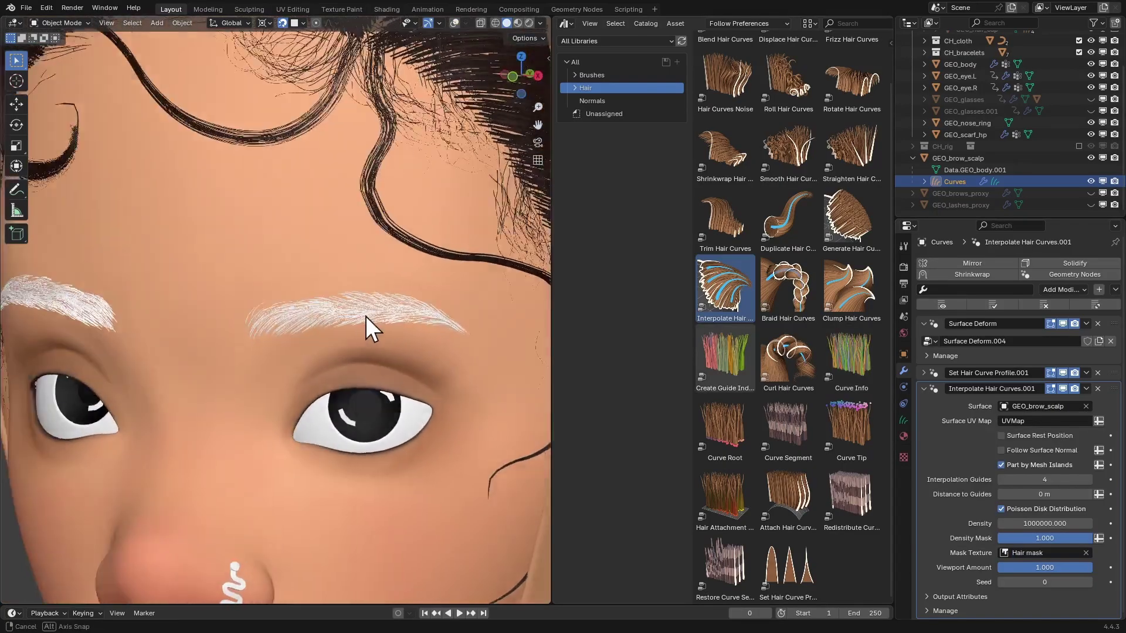
scroll(352, 302, up, 2)
- Show the overlays again, select GEO_brow_scalp and switch it to Texture Paint mode
click(270, 284)
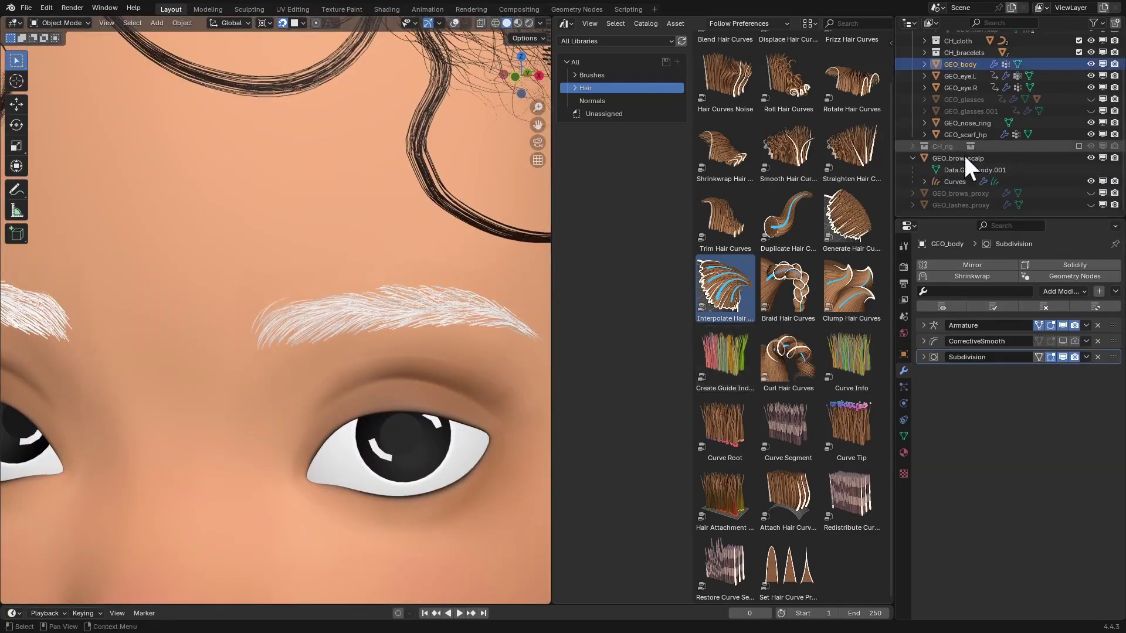
key(shift+alt+z)
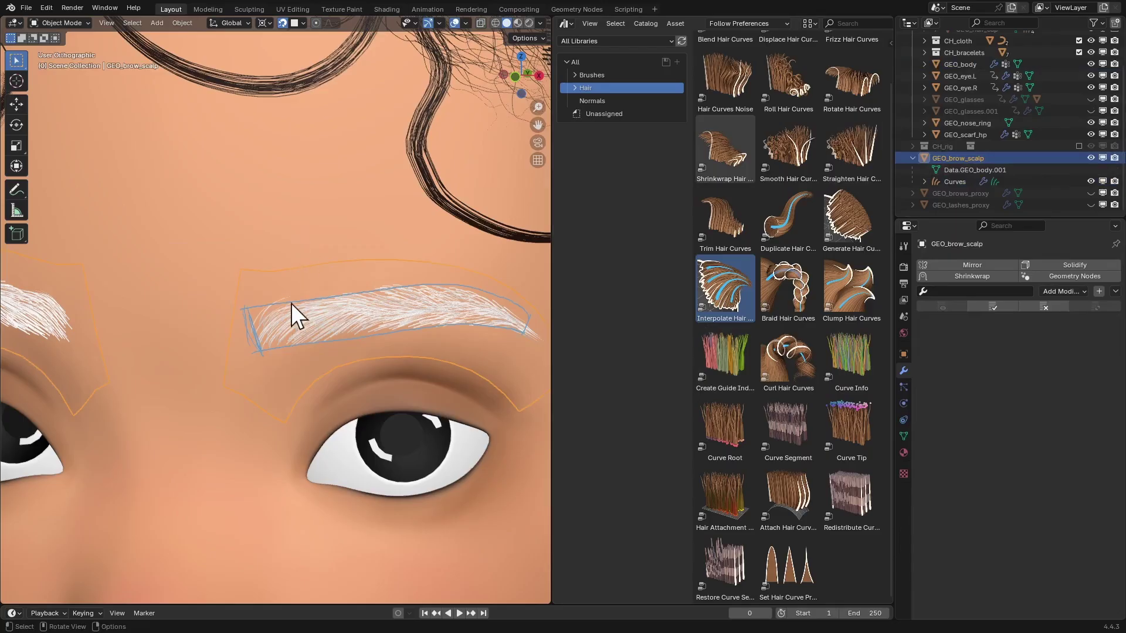
key(ctrl+Tab)
click(353, 216)
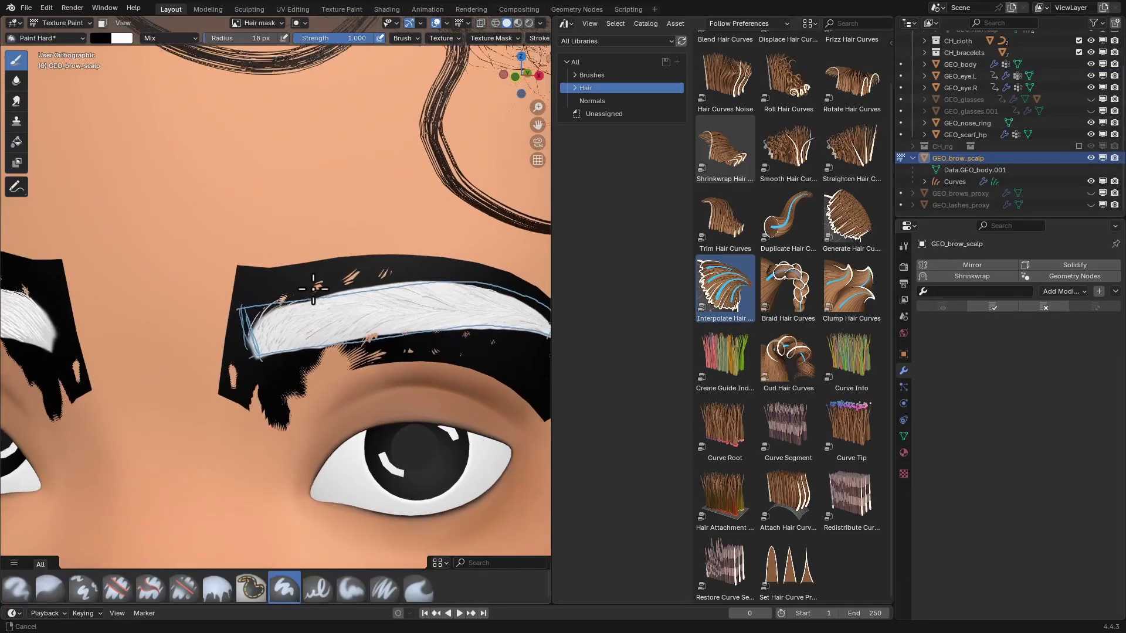
- Resize the brush, touch up the mask at the brow's lower inner corner, and return to Object Mode with overlays hidden
ctrl+middle_drag(313, 289, 314, 279)
key(f)
click(269, 319)
mouse_move(252, 351)
mouse_down()
mouse_move(293, 344)
mouse_move(261, 345)
mouse_move(282, 352)
mouse_move(261, 358)
mouse_up()
scroll(294, 291, down, 2)
key(ctrl+Tab)
click(218, 294)
key(shift+alt+z)
ctrl+middle_drag(300, 278, 303, 286)
scroll(293, 305, down, 3)
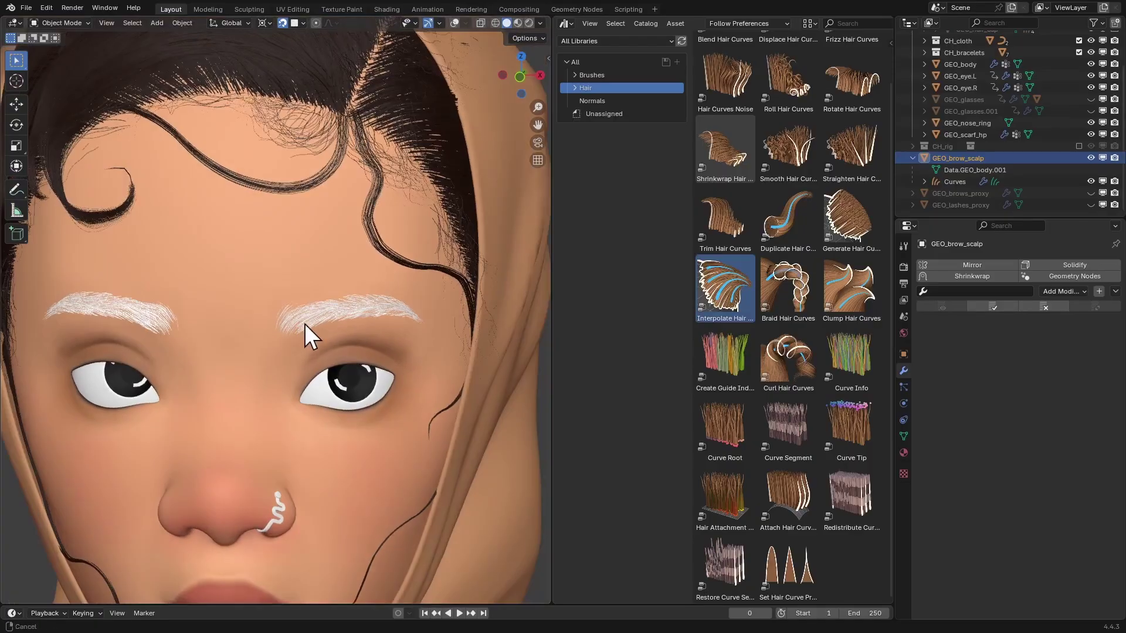
- Darken the brow curves' viewport display color to #1A1A1AFF, with a value of 0.010
scroll(303, 322, up, 4)
click(333, 317)
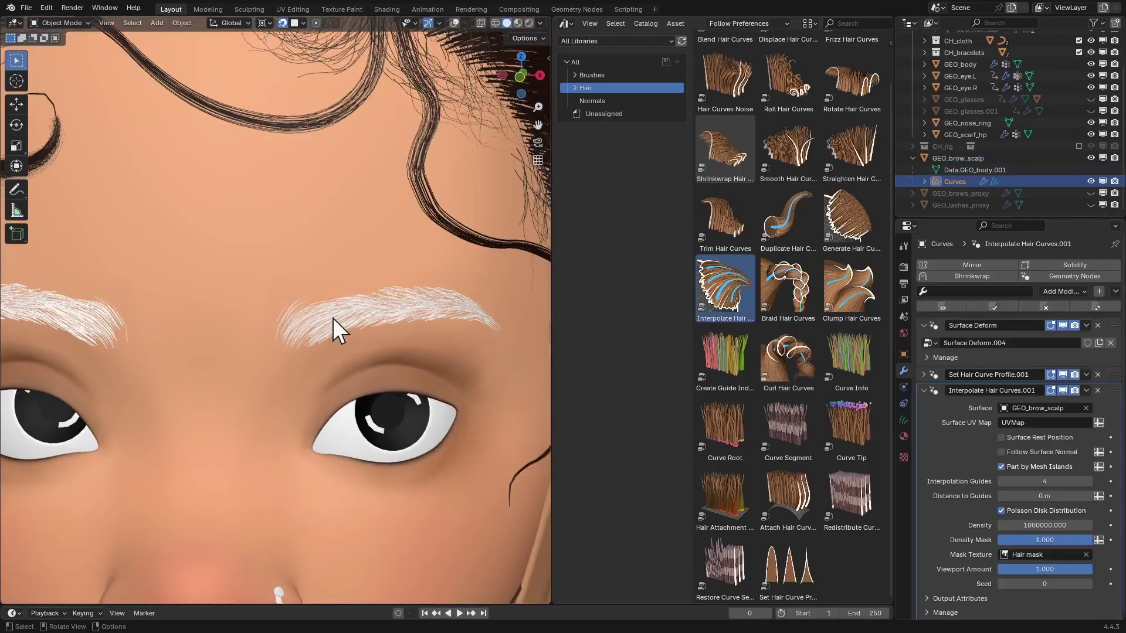
click(903, 354)
scroll(986, 361, down, 3)
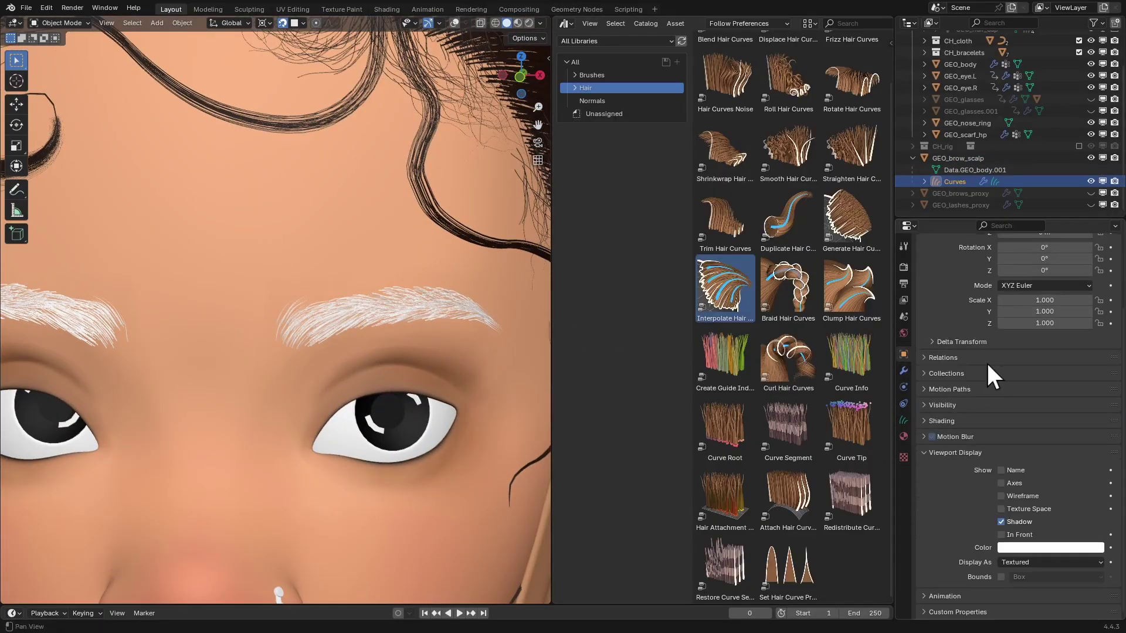
click(1020, 548)
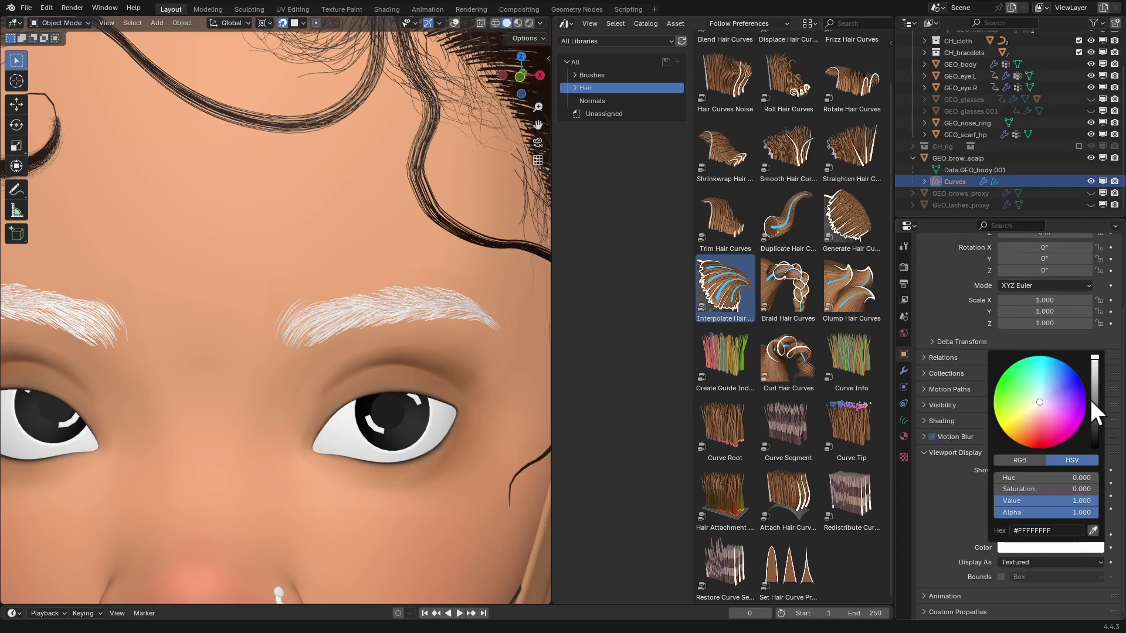
drag(1089, 397, 1090, 436)
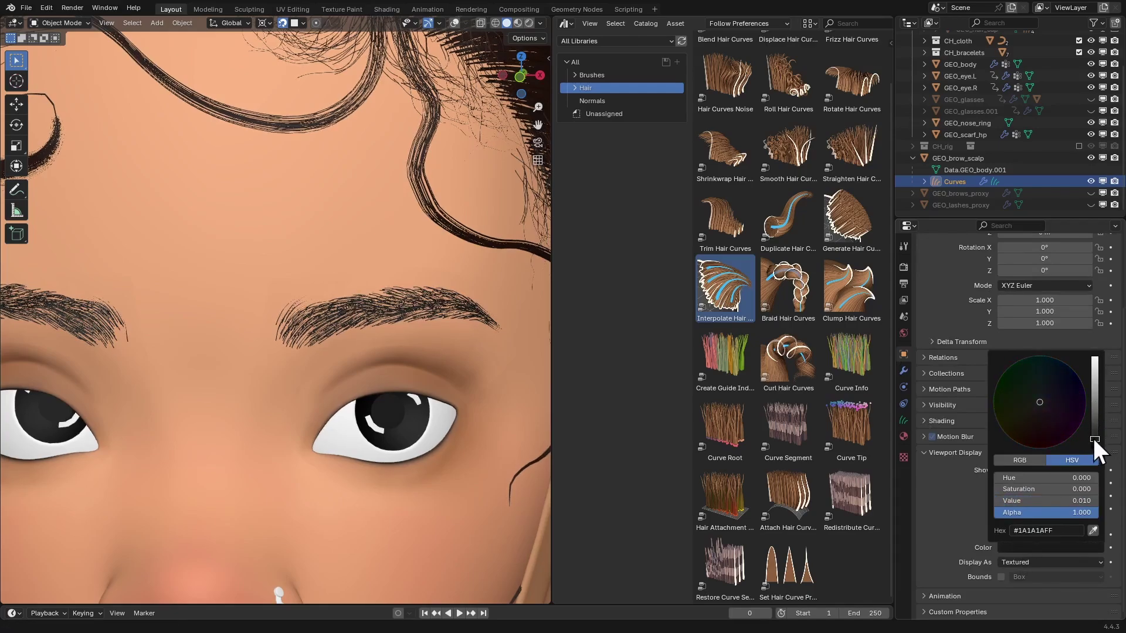
scroll(399, 400, down, 5)
scroll(403, 397, up, 3)
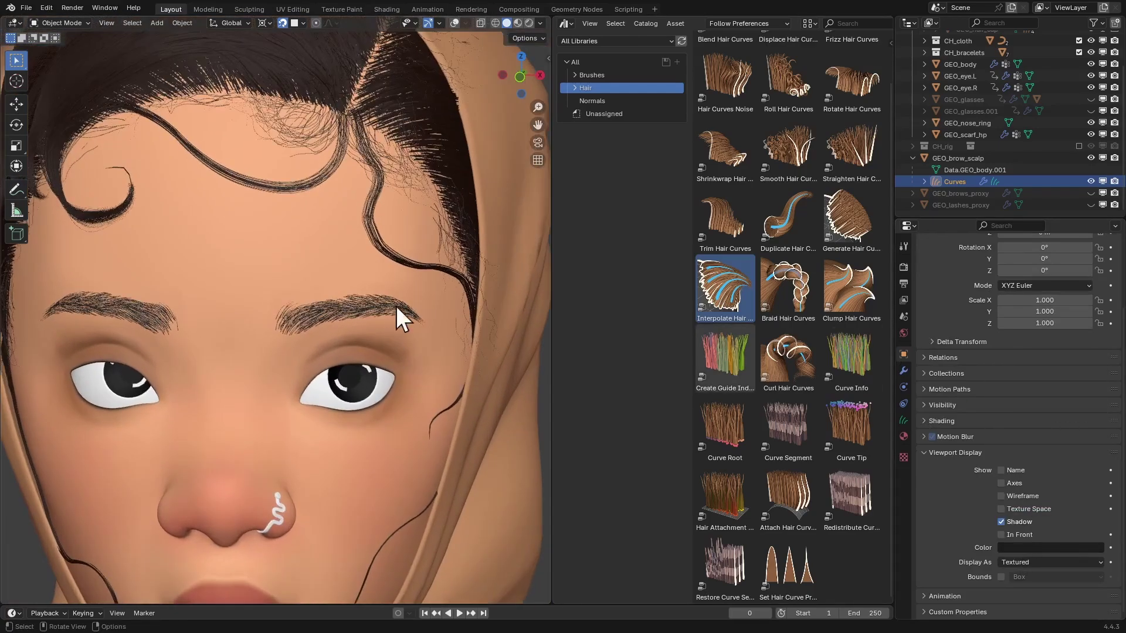
- Set the Density of the brow curves' Interpolate Hair Curves modifier to 1500000
click(540, 23)
scroll(337, 328, up, 6)
click(904, 371)
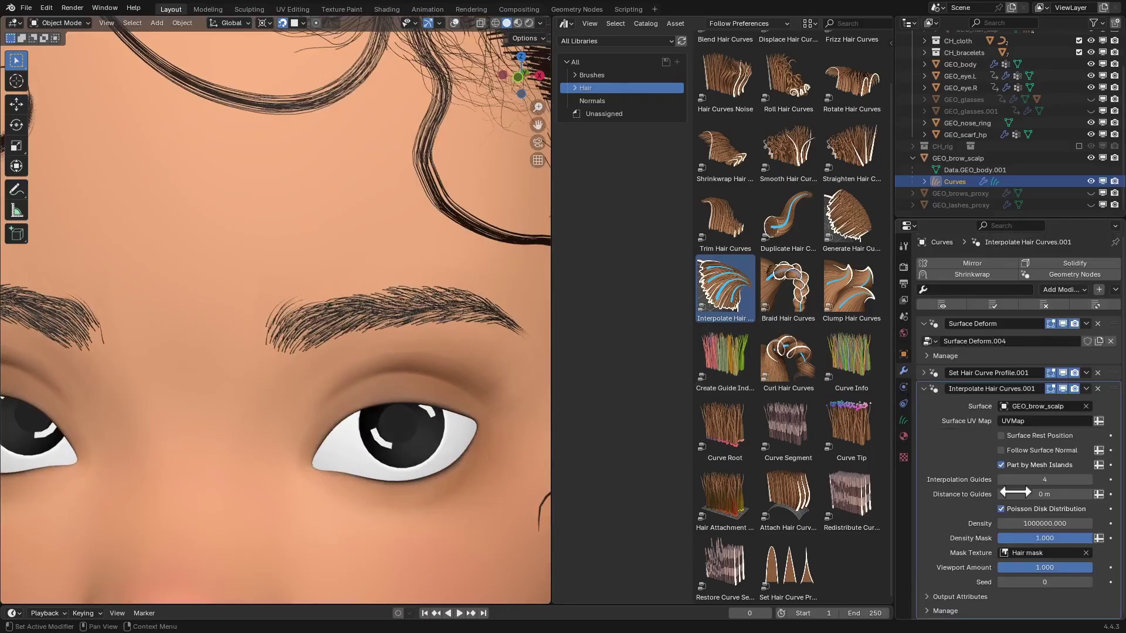
click(1013, 524)
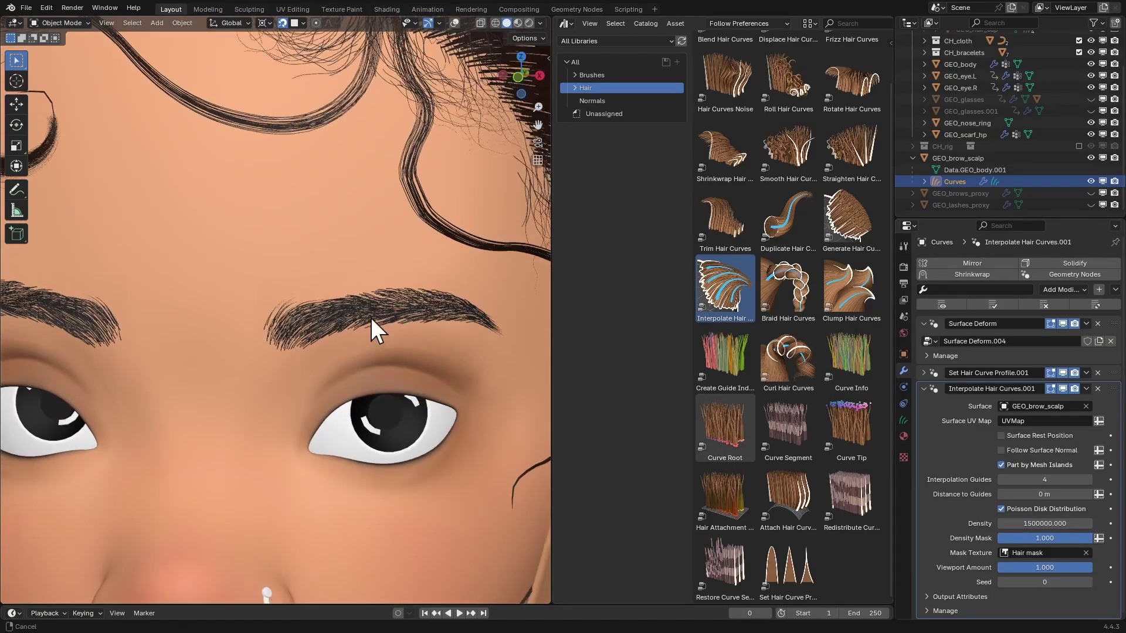
scroll(370, 317, down, 2)
middle_drag(382, 347, 368, 326)
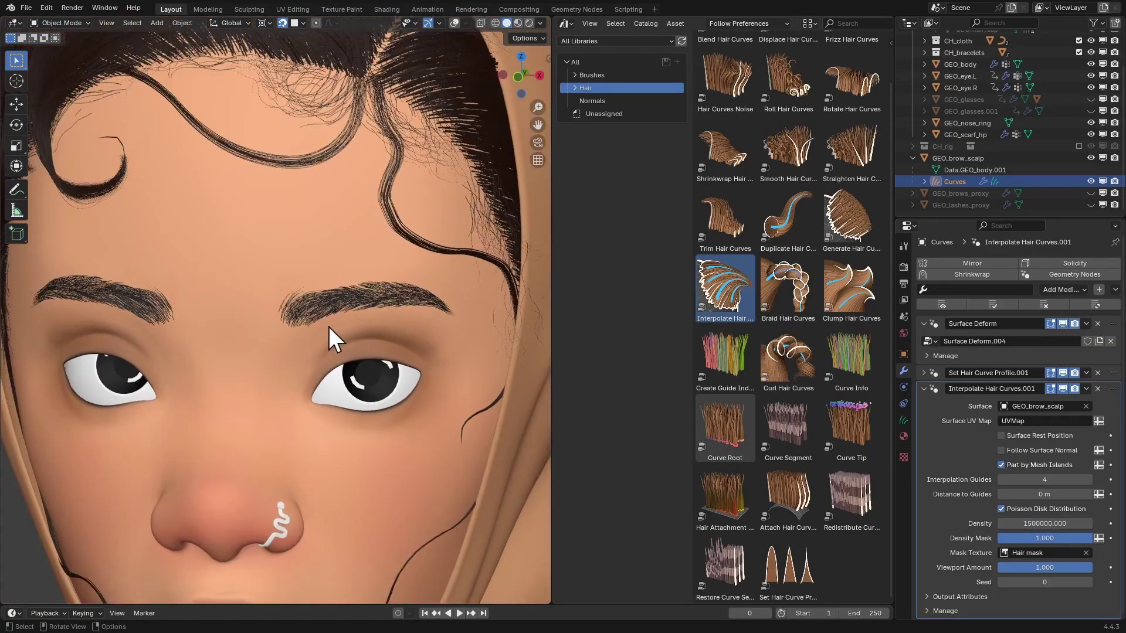
- Add the Clump Hair Curves asset to the brow curves and collapse the Interpolate Hair Curves settings
click(856, 284)
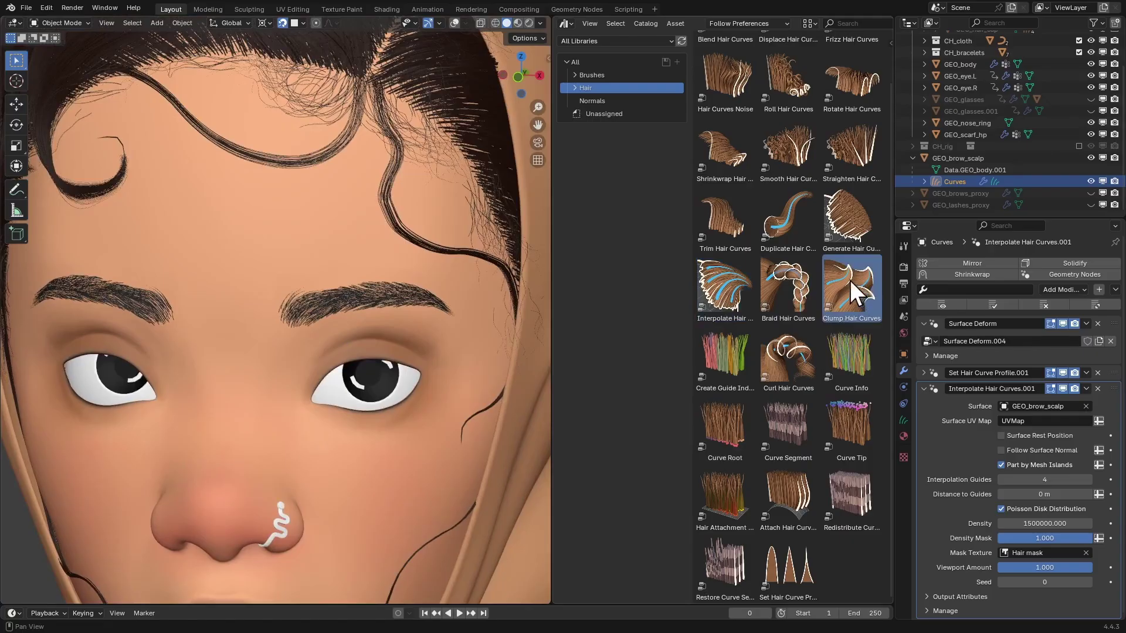
drag(849, 281, 369, 290)
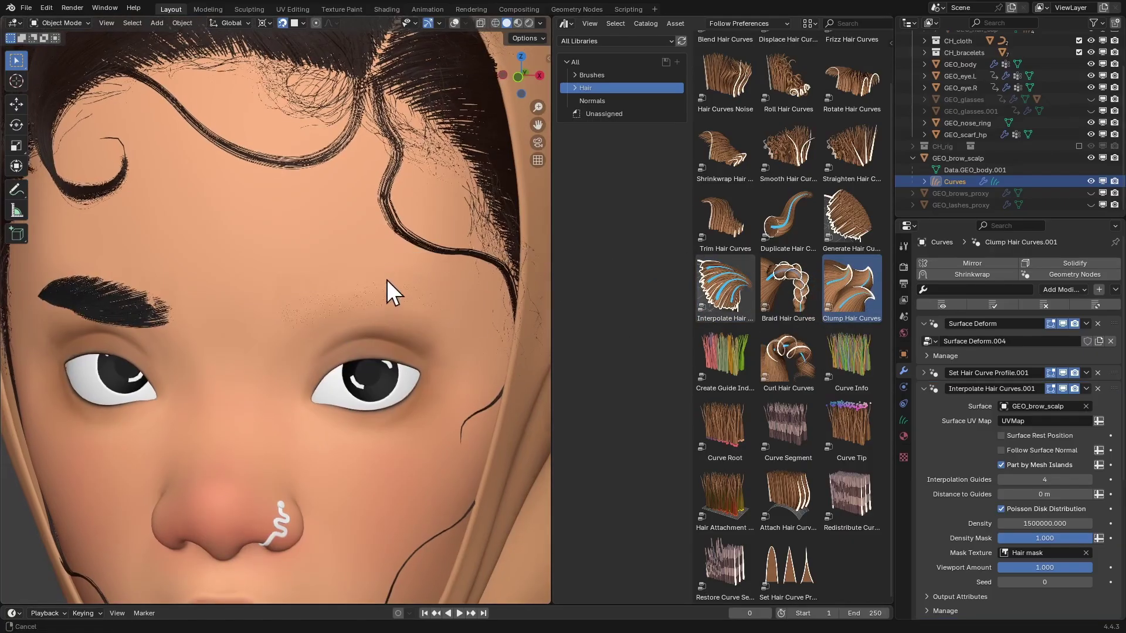
scroll(386, 280, down, 1)
click(924, 389)
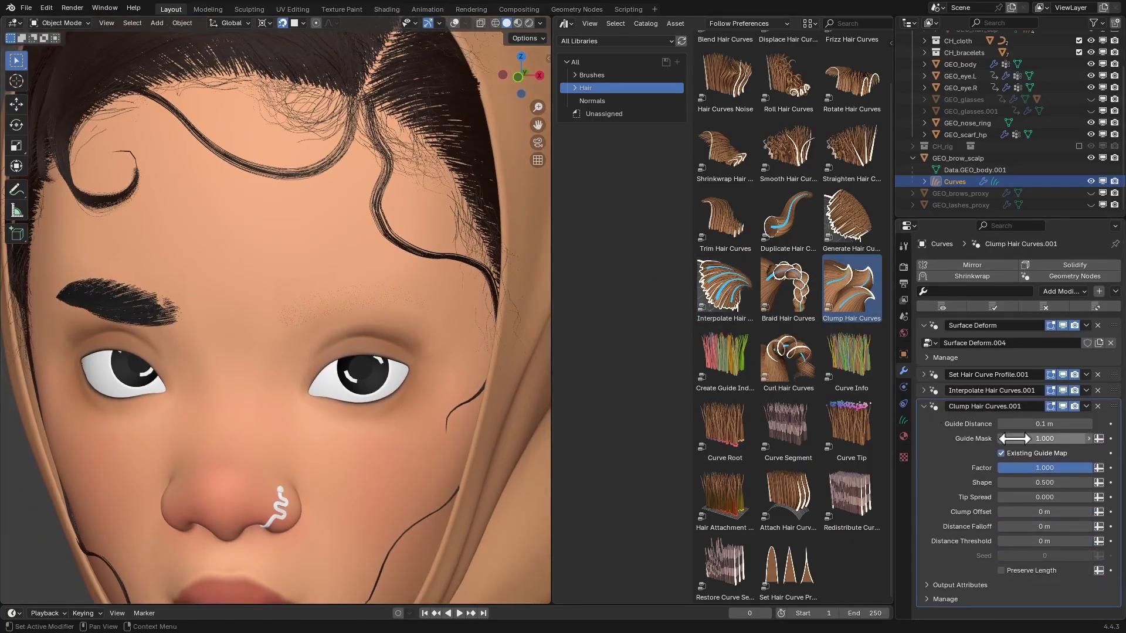
- Turn off Existing Guide Map for the clumping and set its Guide Distance to 0.003 m
drag(1047, 425, 1035, 424)
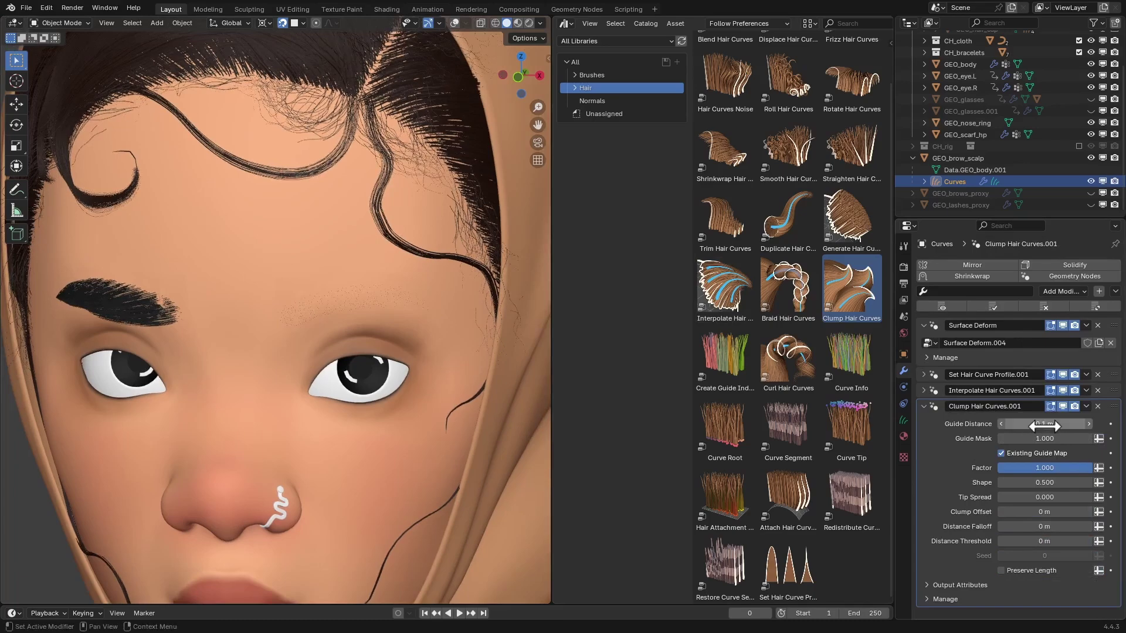
click(1002, 452)
drag(1059, 424, 970, 427)
scroll(419, 281, up, 5)
ctrl+middle_drag(350, 315, 363, 270)
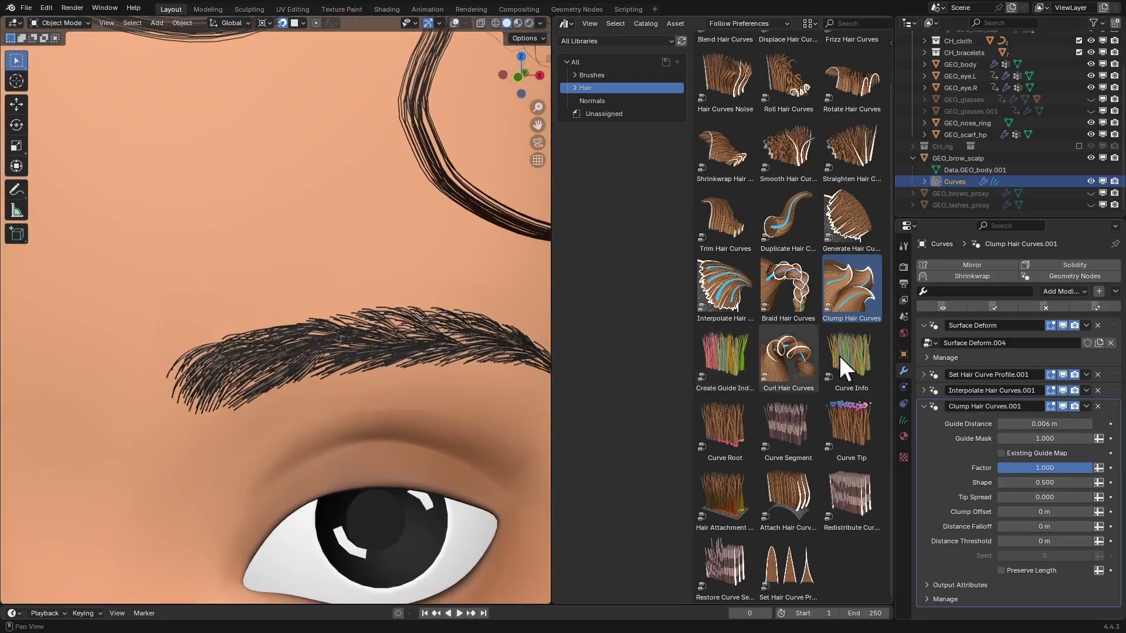
drag(1057, 424, 1047, 424)
scroll(346, 287, down, 4)
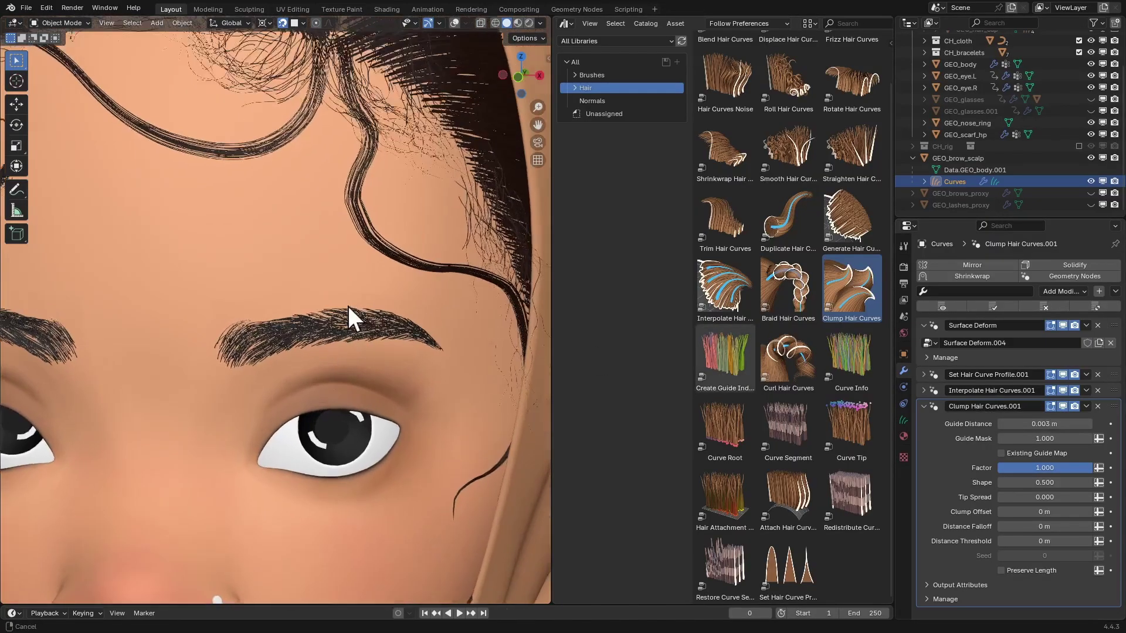
- Set the Clump Hair Curves Shape to 0.322 and check the clumped brows
scroll(348, 306, up, 3)
drag(1060, 480, 923, 477)
scroll(395, 353, down, 4)
scroll(390, 365, up, 8)
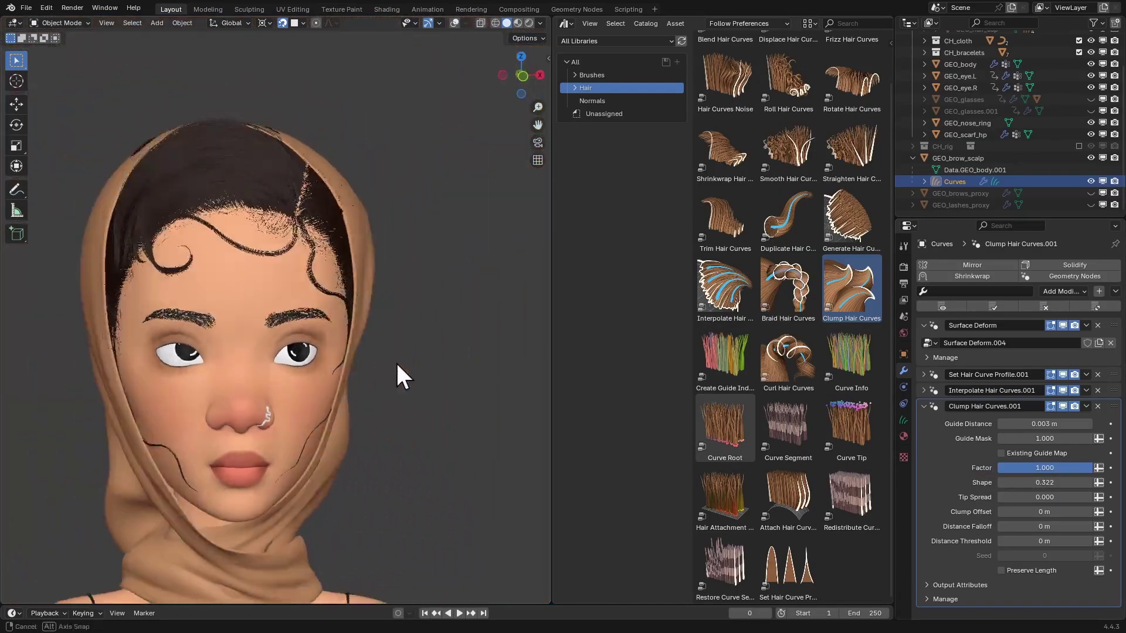
scroll(321, 288, up, 2)
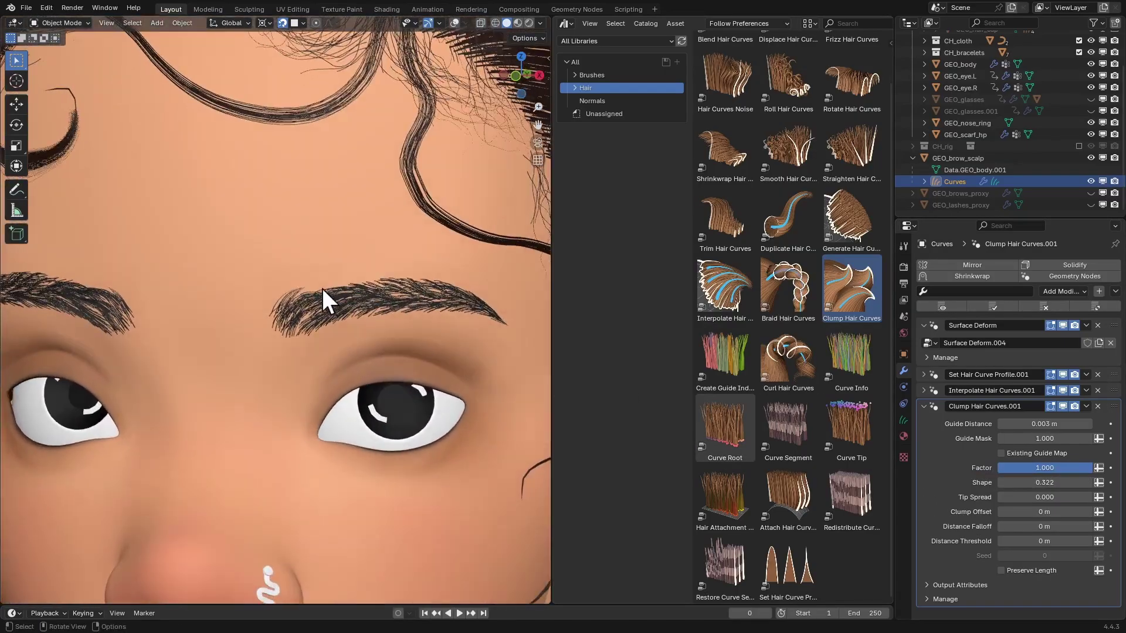
scroll(333, 311, up, 2)
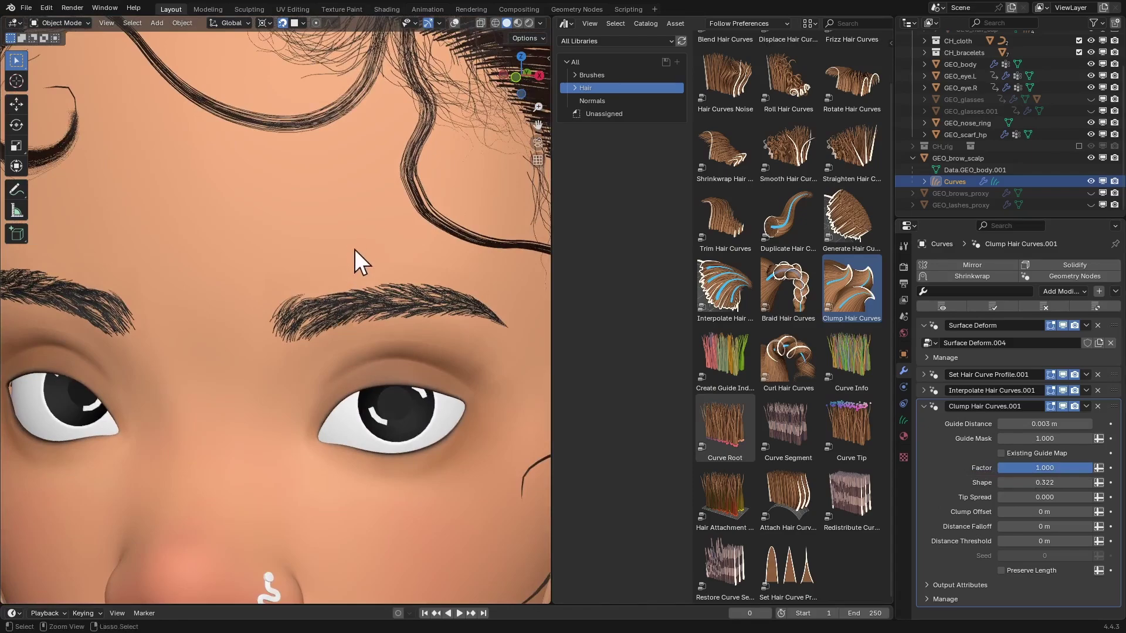
- Groom the hairs at the brow's inner end in Sculpt Mode, resizing the brush between strokes
key(ctrl+Tab)
click(352, 329)
key(z)
click(398, 268)
mouse_move(337, 315)
ctrl+middle_down()
mouse_move(330, 287)
mouse_move(305, 296)
ctrl+middle_up()
key(q)
click(265, 301)
key(f)
click(324, 287)
mouse_move(292, 309)
mouse_down()
mouse_move(266, 302)
mouse_move(276, 282)
mouse_move(302, 286)
mouse_move(294, 322)
mouse_move(273, 326)
mouse_up()
key(f)
click(282, 306)
key(f)
click(330, 306)
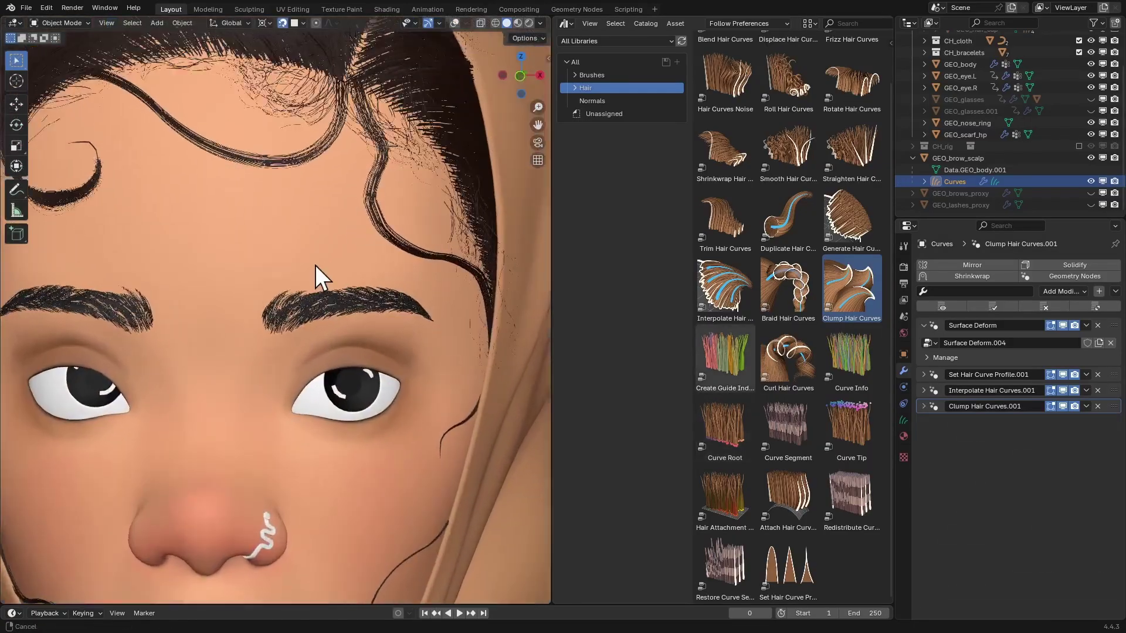
- Show the overlays, select the GEO_body mesh and enter Edit Mode
middle_drag(315, 265, 262, 347)
scroll(339, 285, down, 5)
click(381, 288)
scroll(378, 316, up, 2)
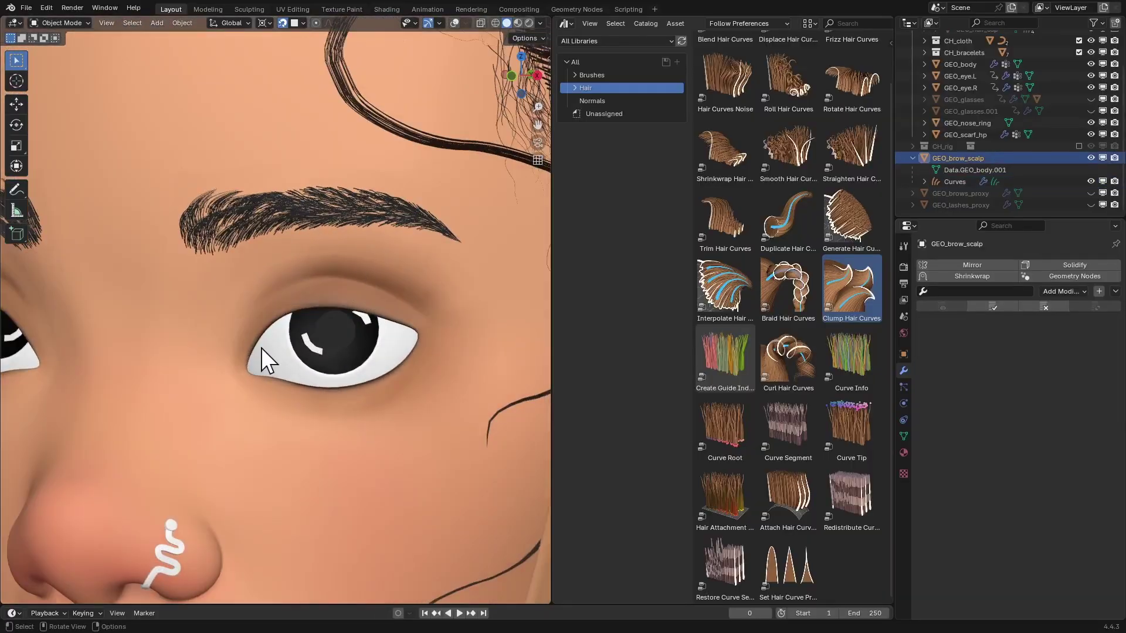
key(z)
click(387, 231)
click(376, 297)
key(Tab)
- Select the loop of faces around the eye opening on the body mesh and duplicate it in place
scroll(377, 298, up, 1)
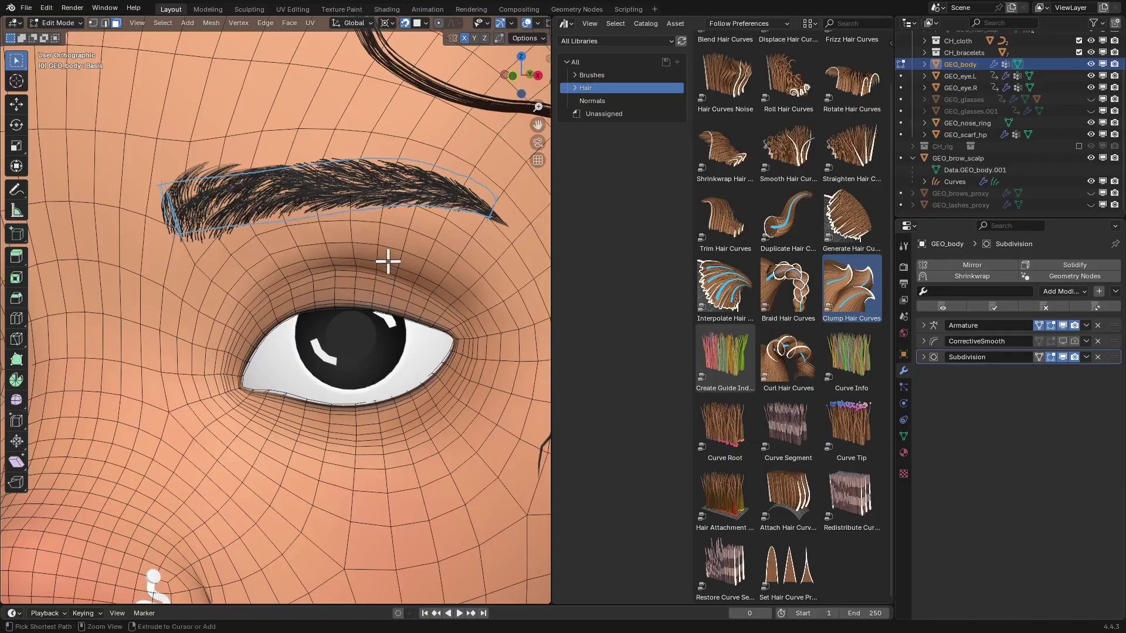
scroll(390, 252, up, 5)
alt+click(260, 267)
scroll(262, 264, down, 2)
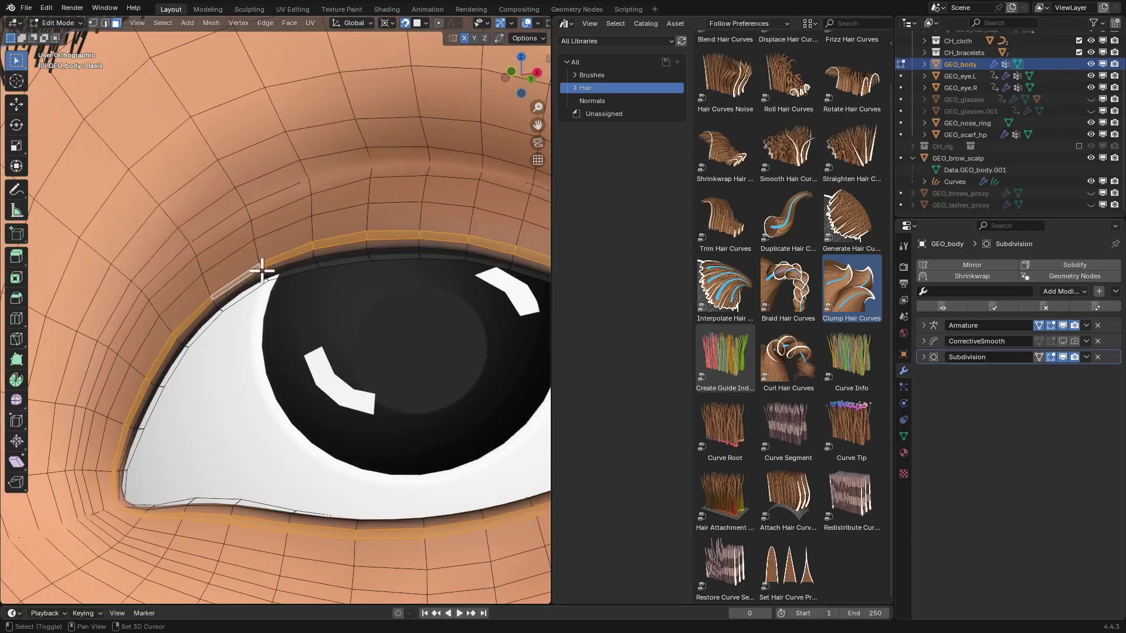
scroll(277, 284, down, 3)
scroll(252, 285, up, 3)
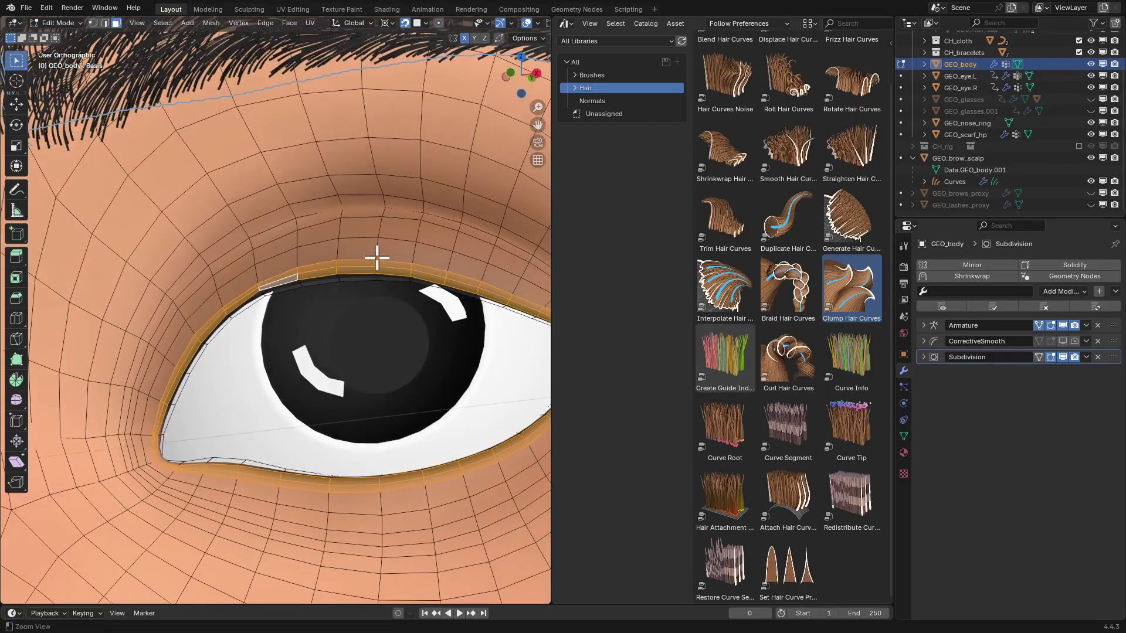
scroll(352, 289, down, 3)
key(g)
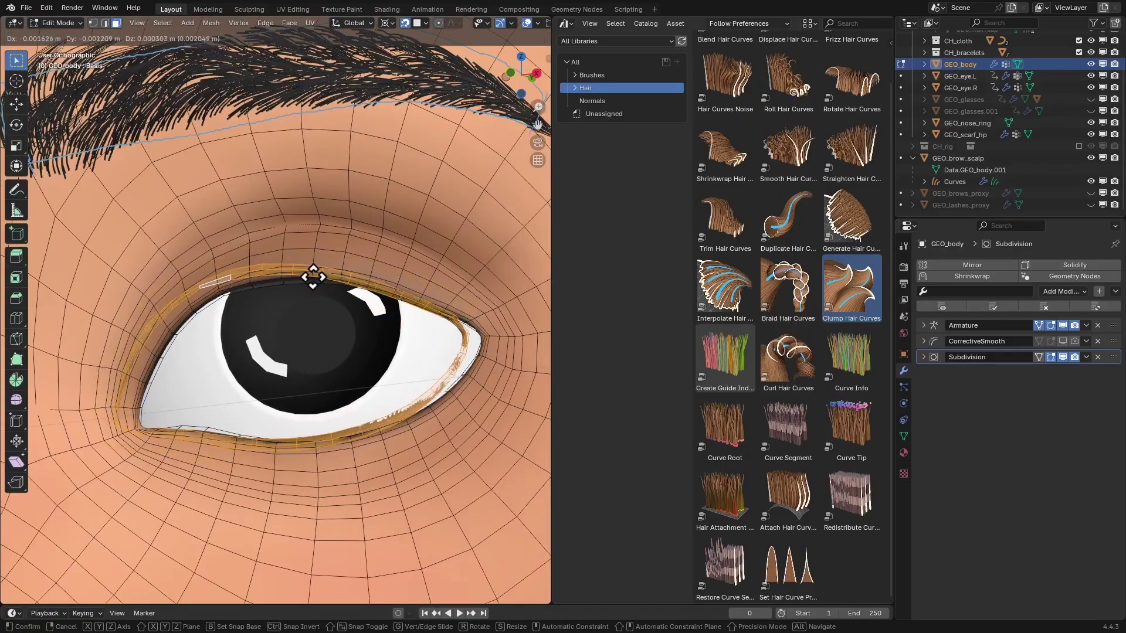
click(315, 278)
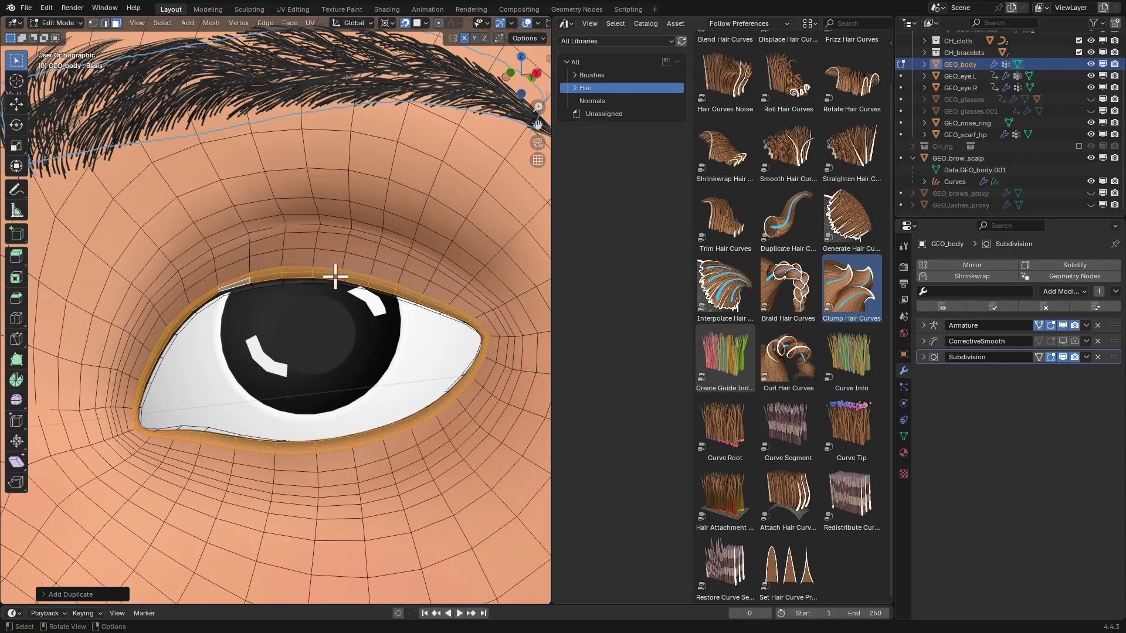
- Separate the duplicated eyelid faces into a new object and select it in Object Mode
key(p)
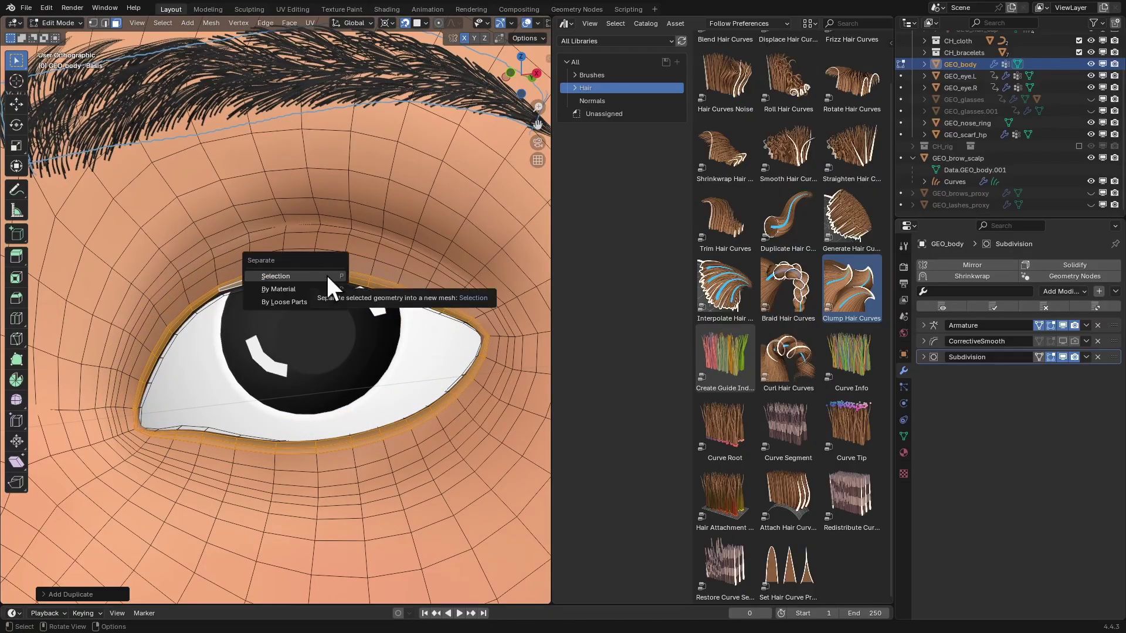
click(328, 275)
ctrl+middle_drag(354, 234, 359, 280)
key(ctrl+Tab)
click(269, 291)
click(330, 297)
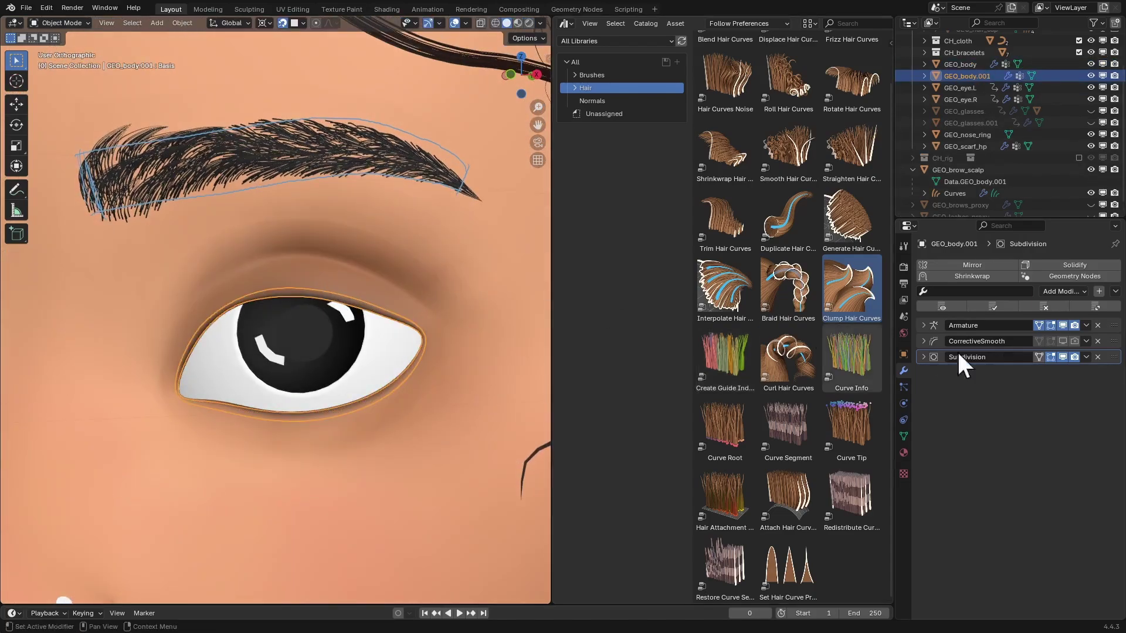
- Remove the Armature, CorrectiveSmooth and Subdivision modifiers from the separated eyelid object
click(1098, 325)
click(1097, 327)
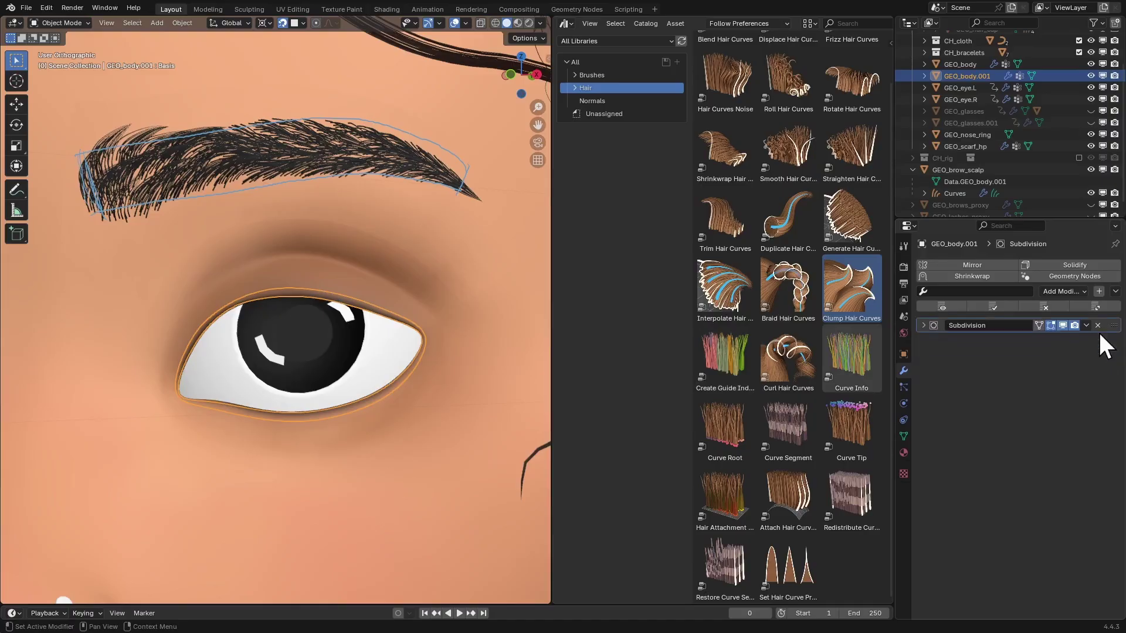
click(1097, 324)
- Delete all shape keys from the eyelid object, including Stand pose, Bend pose, dull eyes and Basis
click(903, 435)
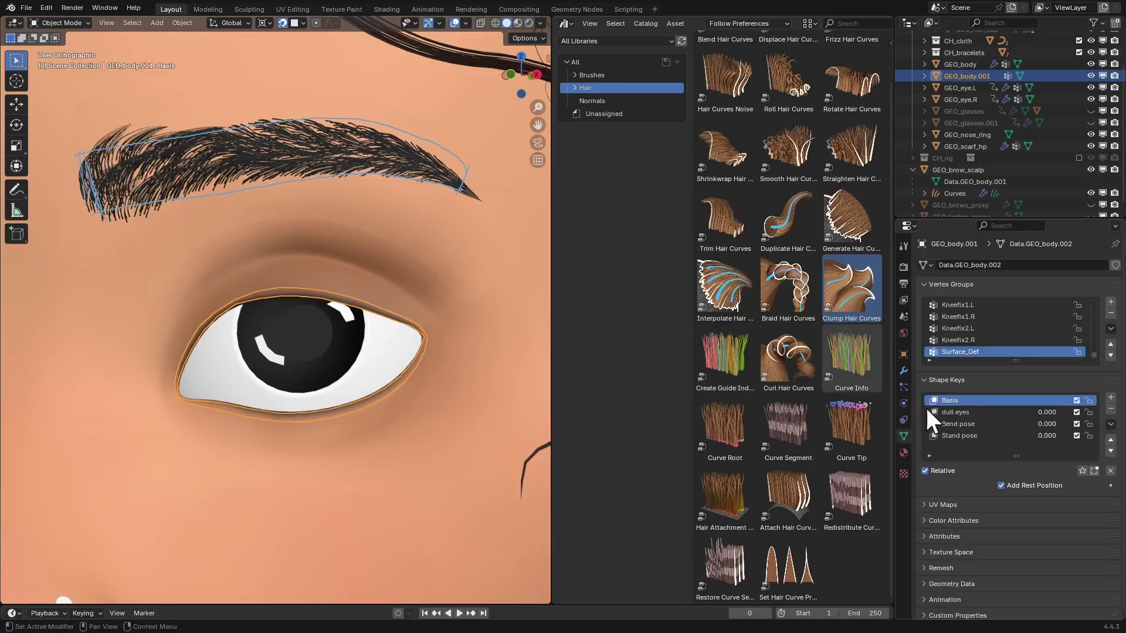
click(1032, 435)
click(1110, 409)
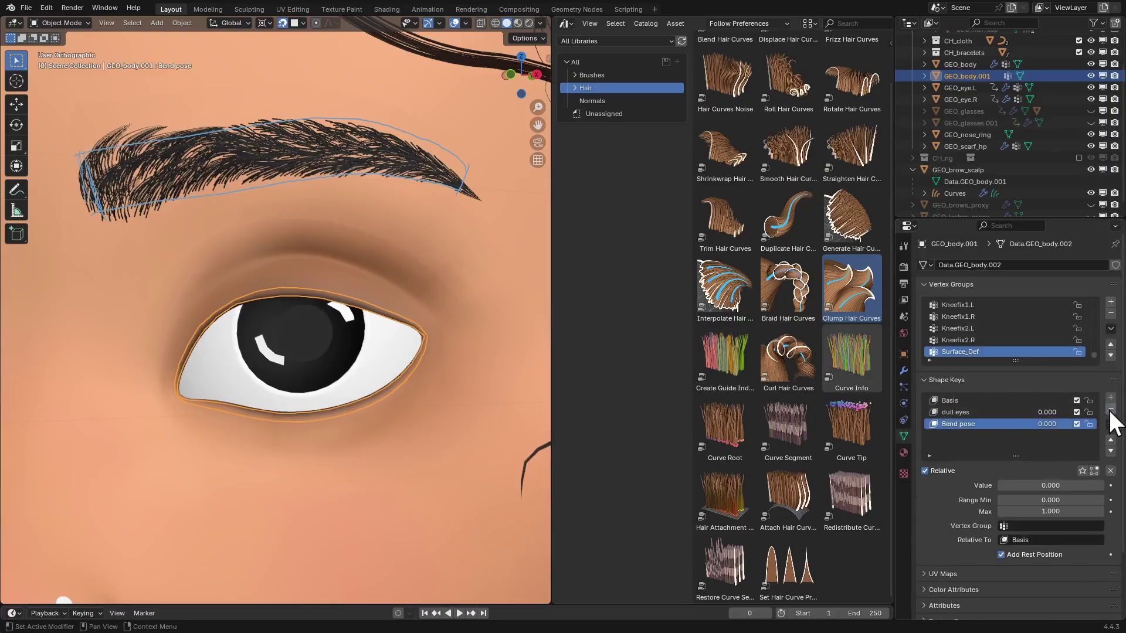
click(1110, 408)
click(1111, 409)
click(1110, 408)
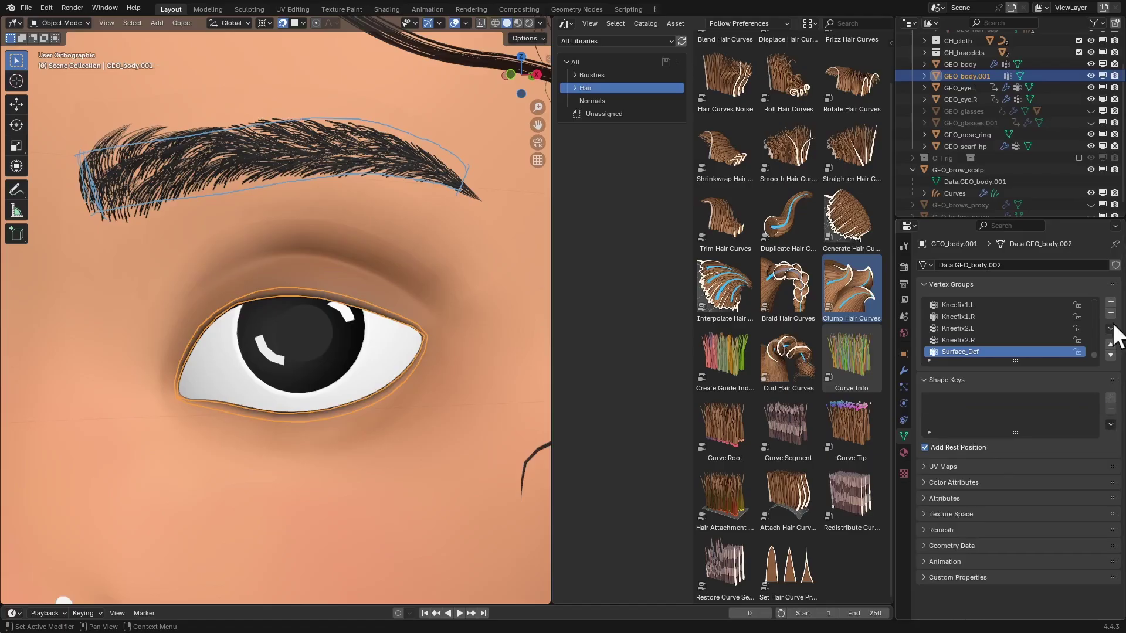
- Delete all vertex groups and the color attribute from the eyelid object
click(1111, 329)
click(1046, 459)
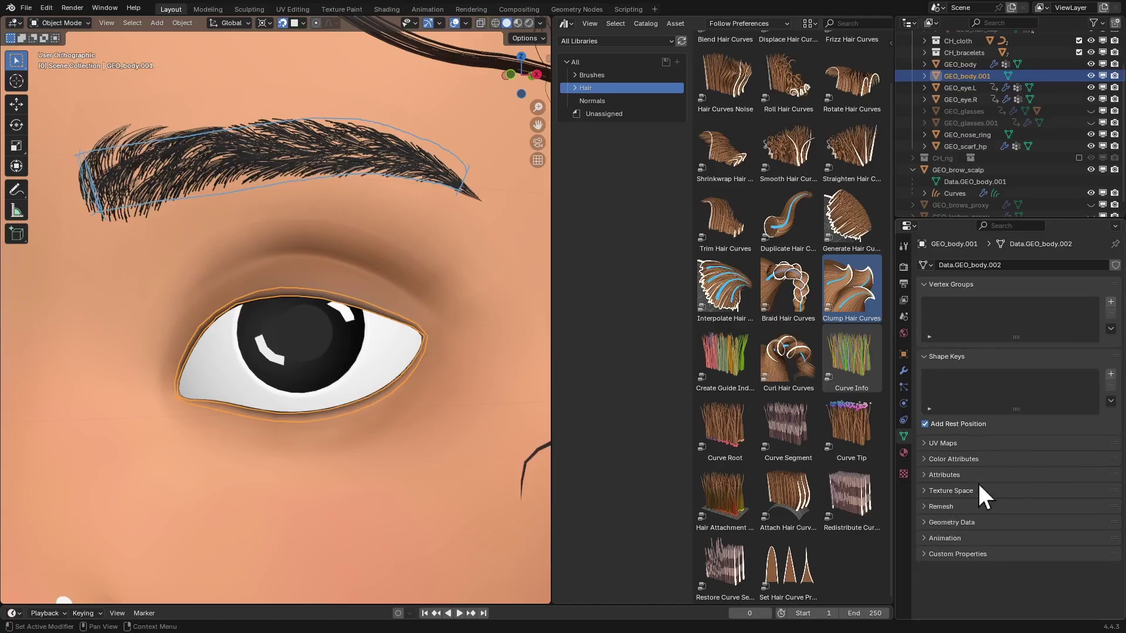
click(957, 459)
click(1111, 488)
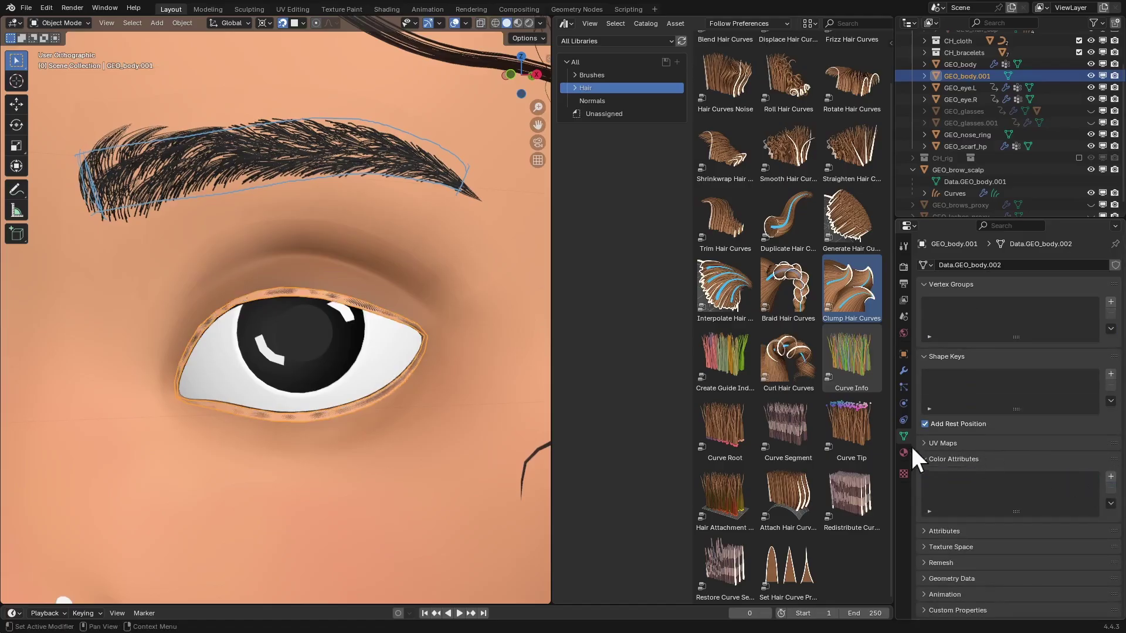
- Remove both material slots from the eyelid object
click(903, 451)
click(1115, 276)
click(1115, 276)
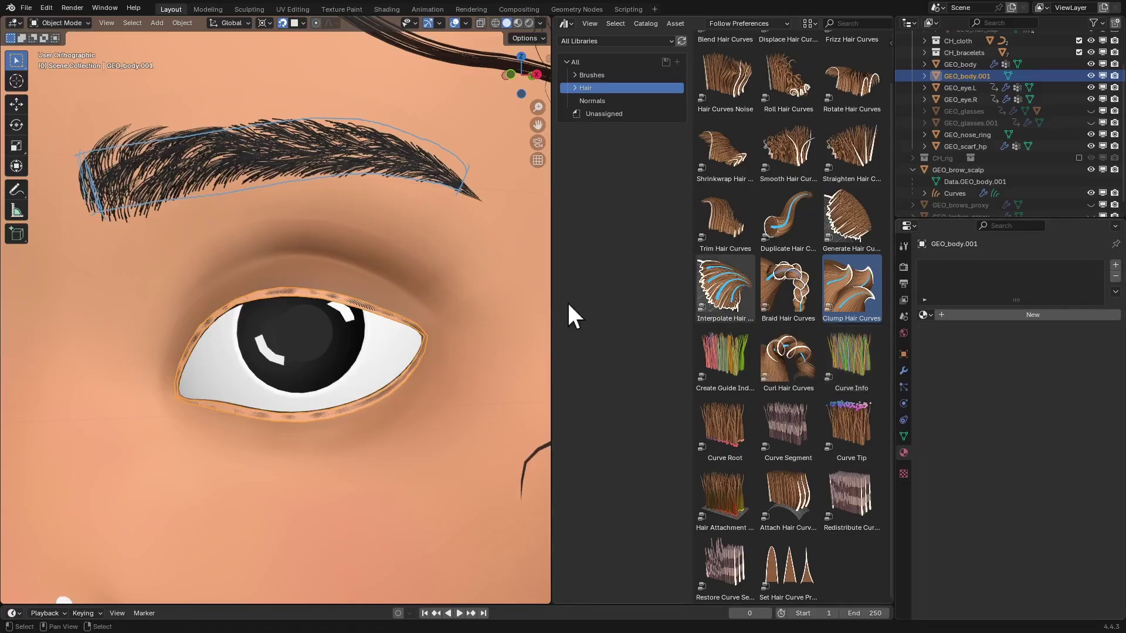
- Split the eyelid strip at the eye's outer and inner corners in Edit Mode, using Rip on the corner vertices
scroll(376, 392, up, 1)
middle_drag(451, 353, 450, 332)
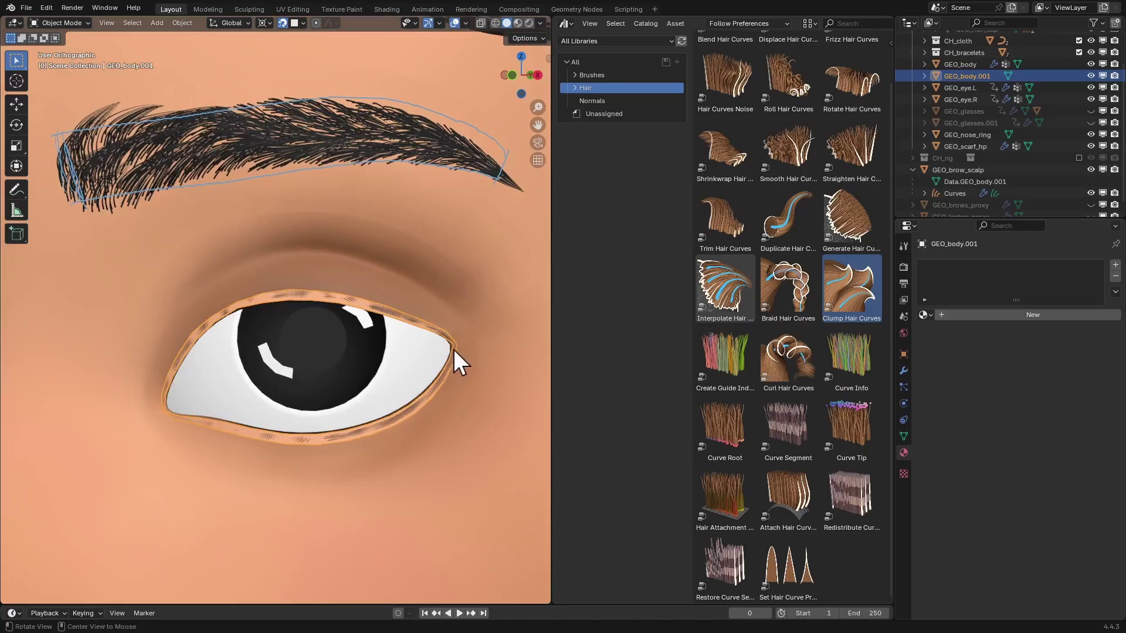
key(Tab)
scroll(463, 343, up, 2)
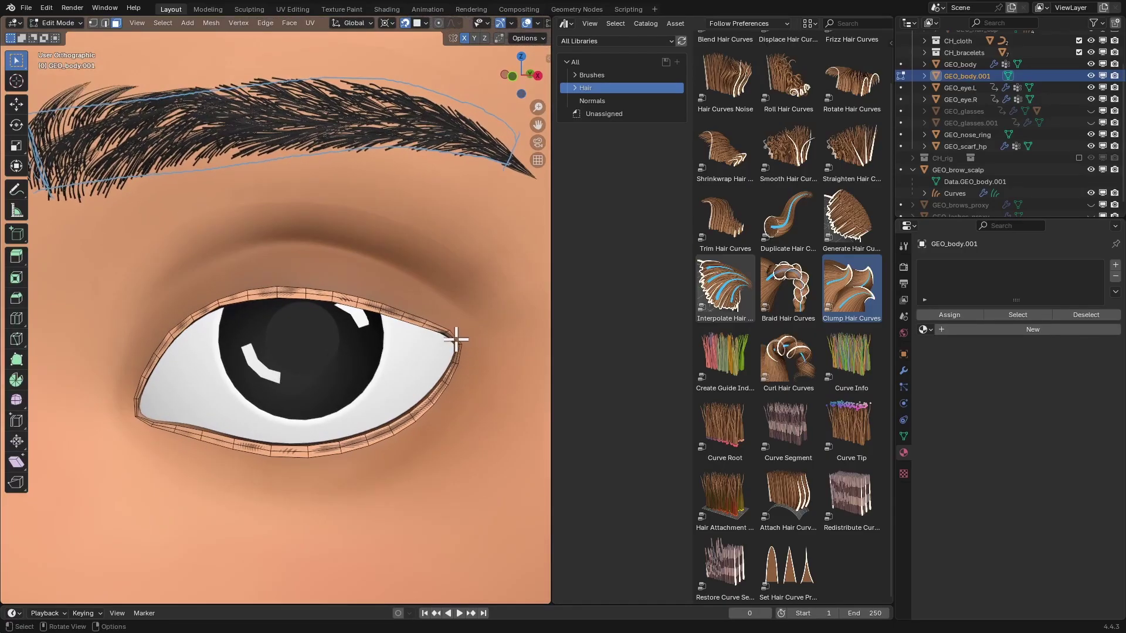
middle_drag(472, 352, 467, 347)
key(1)
click(465, 344)
key(v)
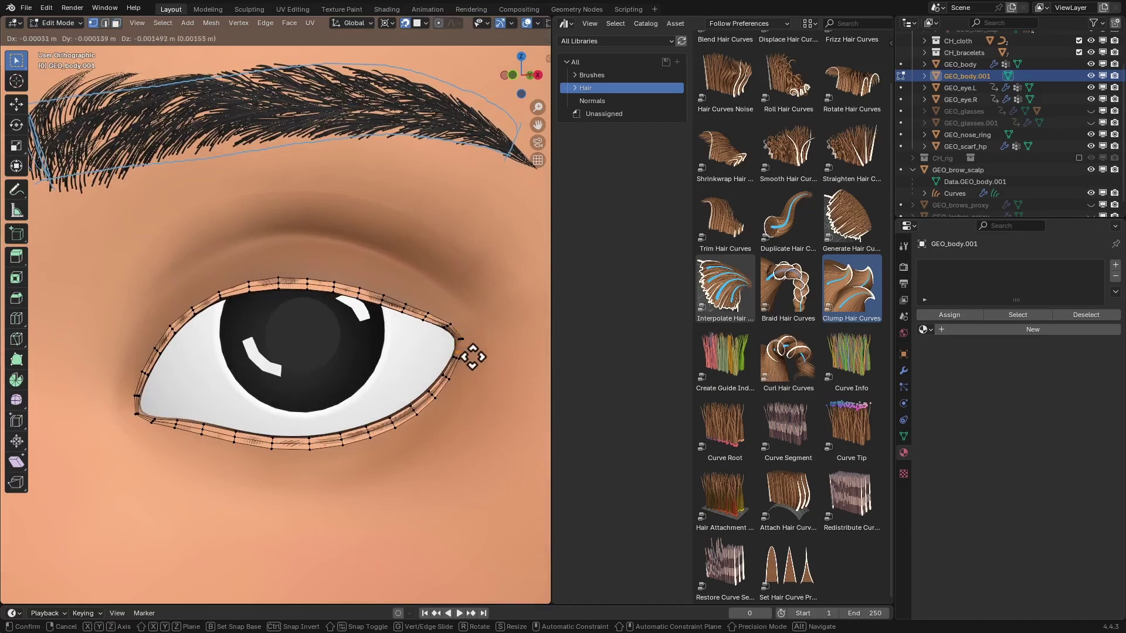
click(466, 354)
middle_drag(147, 415, 170, 418)
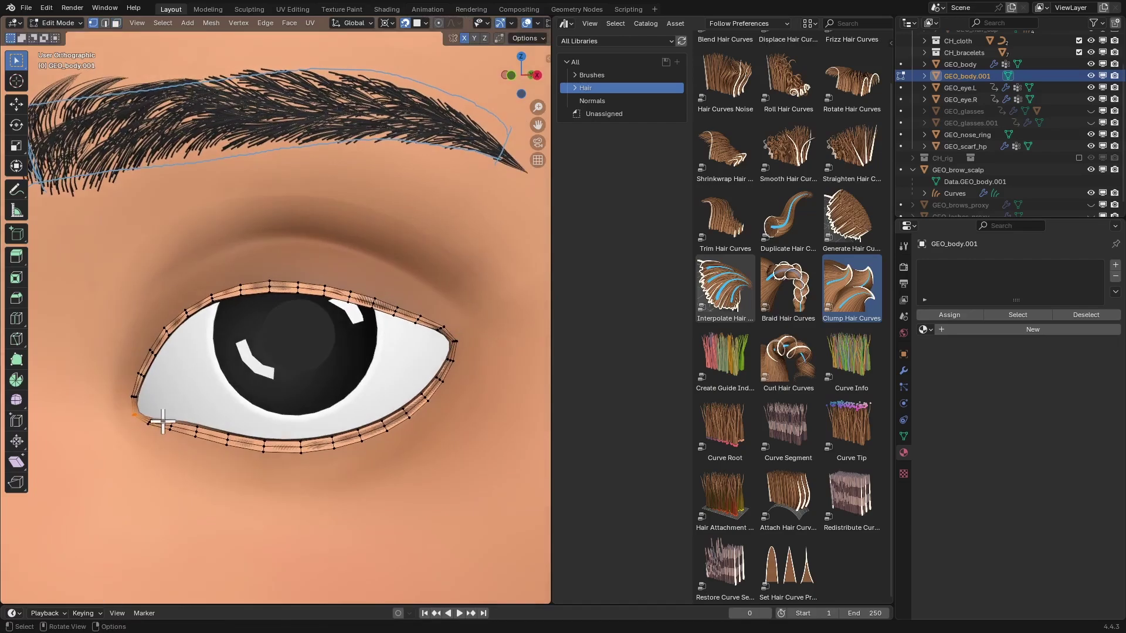
- Select the linked upper eyelid strip, separate it into its own object and return to Object Mode
click(154, 351)
key(l)
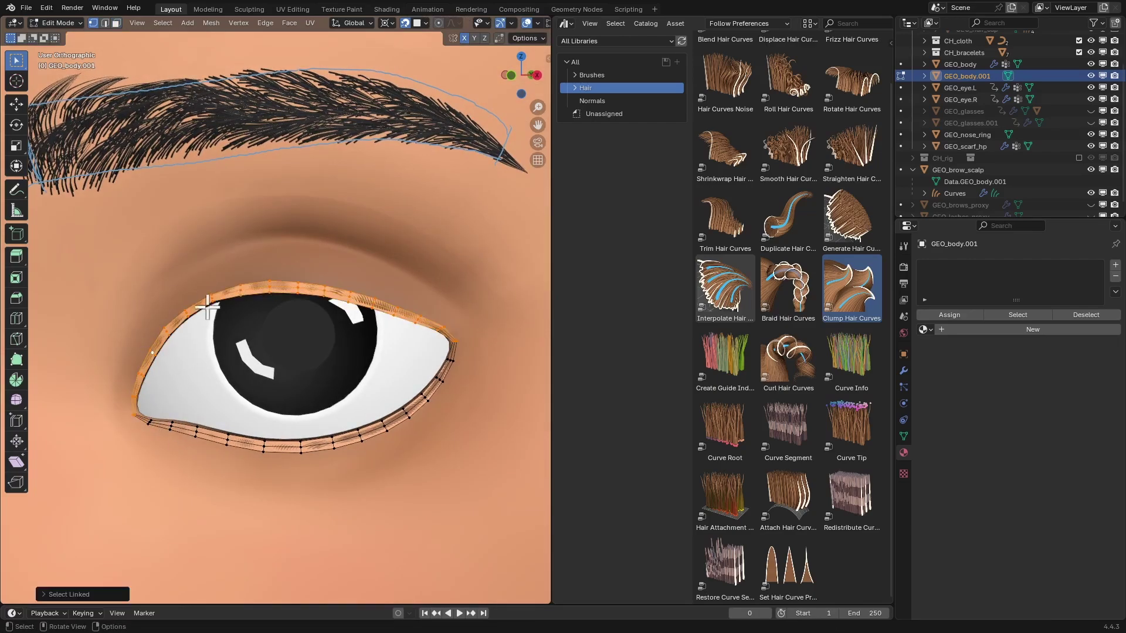
click(209, 297)
key(l)
key(p)
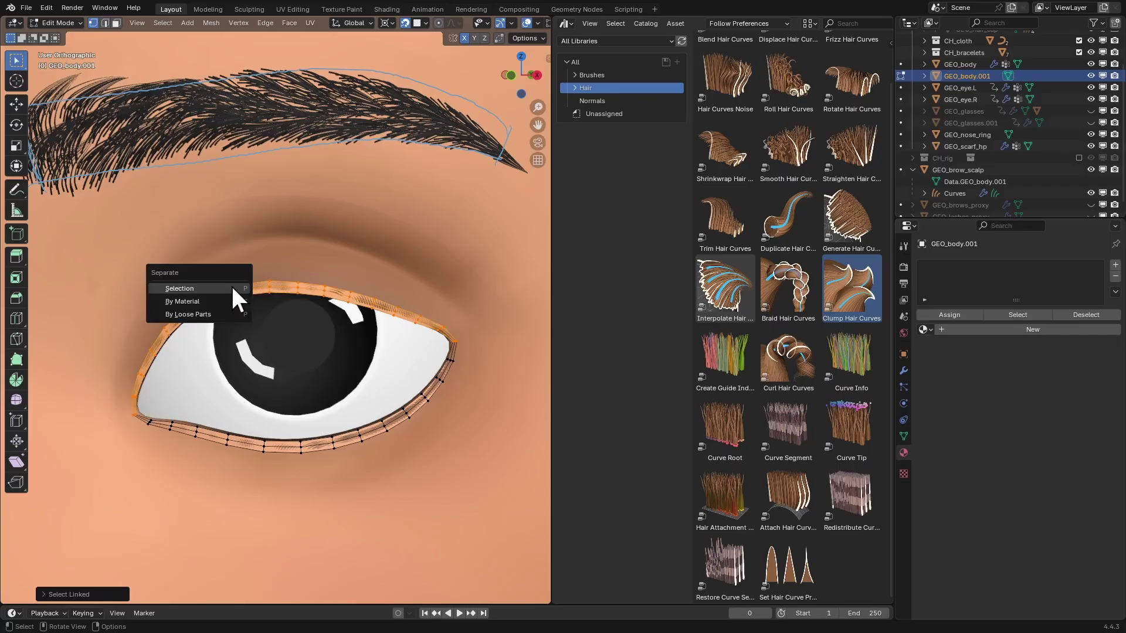
click(232, 288)
scroll(375, 282, down, 2)
key(Tab)
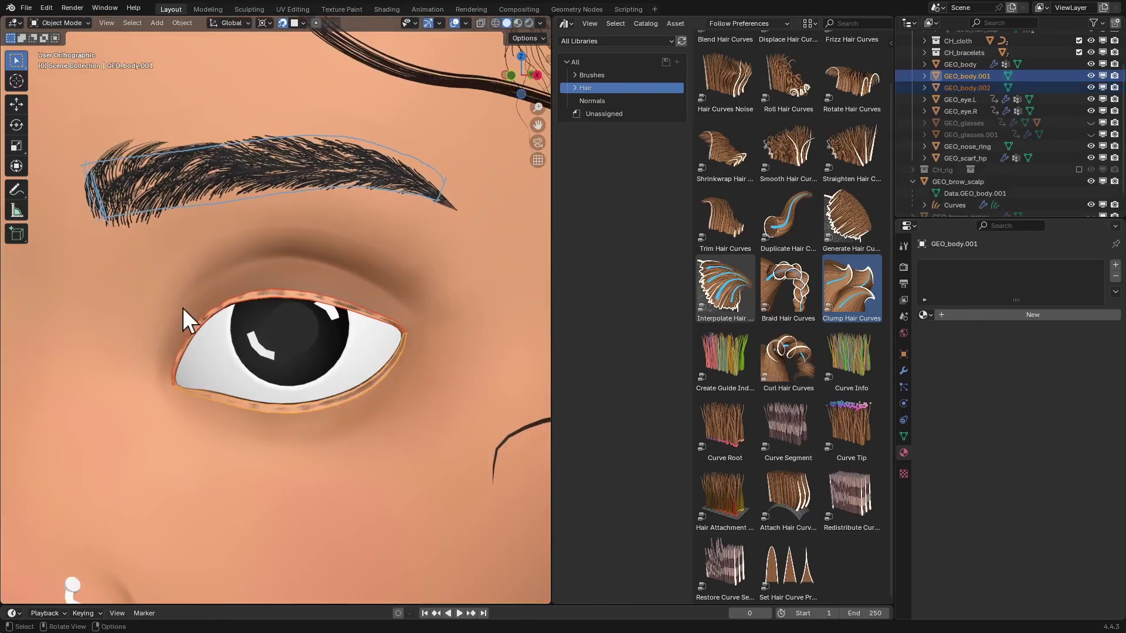
- Test-move the upper and lower eyelid strips individually, cancelling each move, to check that they are separate objects
scroll(308, 263, down, 3)
scroll(382, 297, up, 2)
click(378, 283)
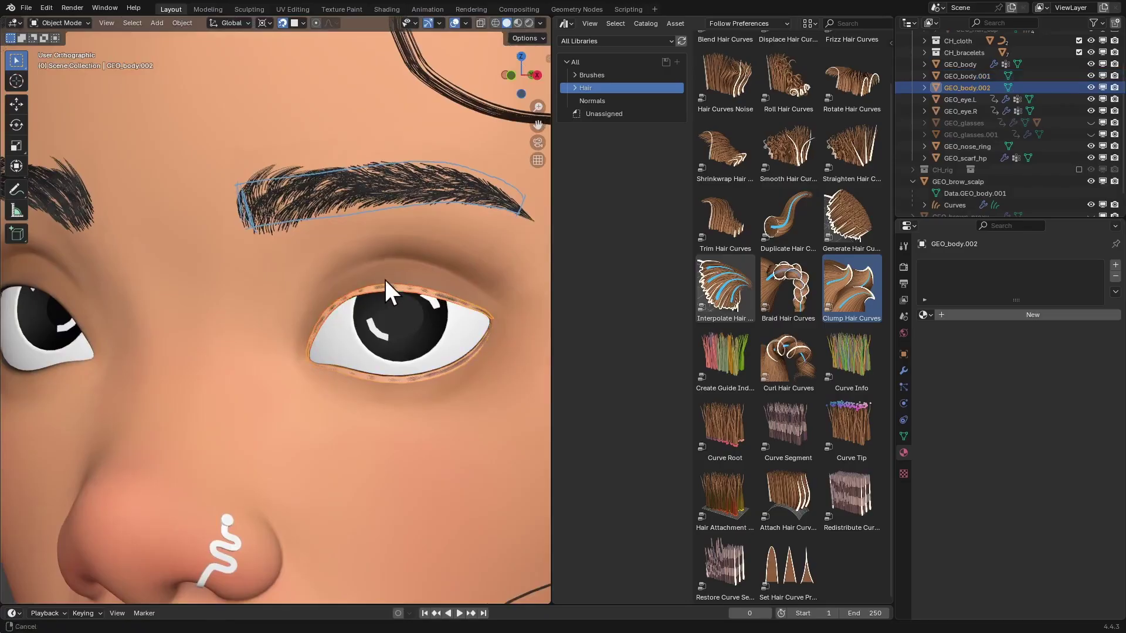
scroll(385, 279, down, 1)
key(g)
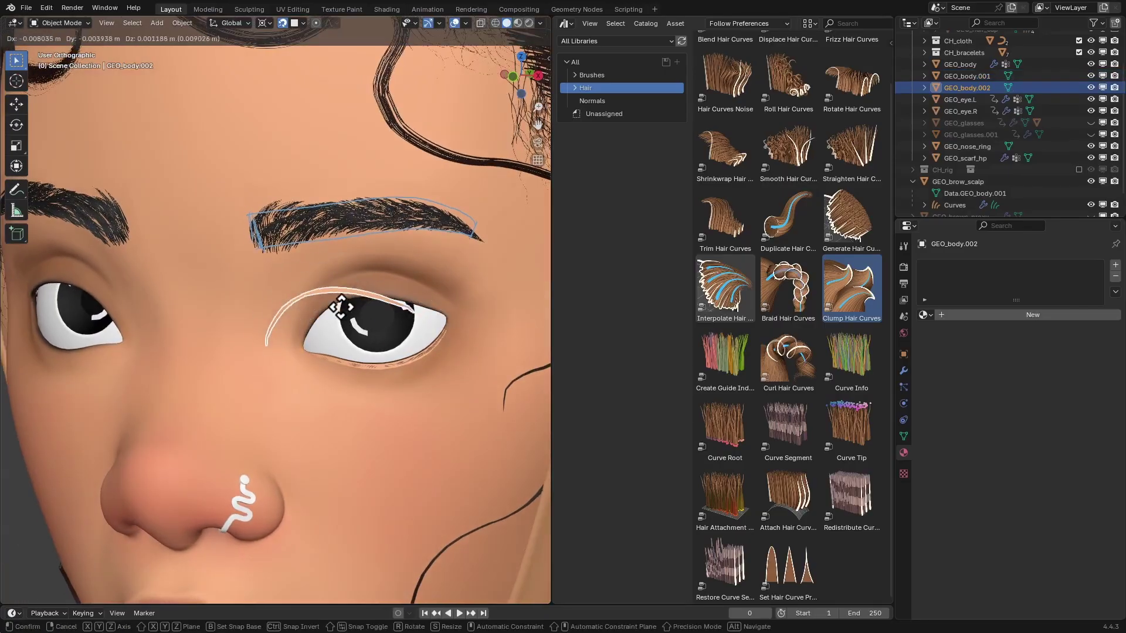
right_click(349, 321)
click(349, 362)
key(g)
right_click(359, 349)
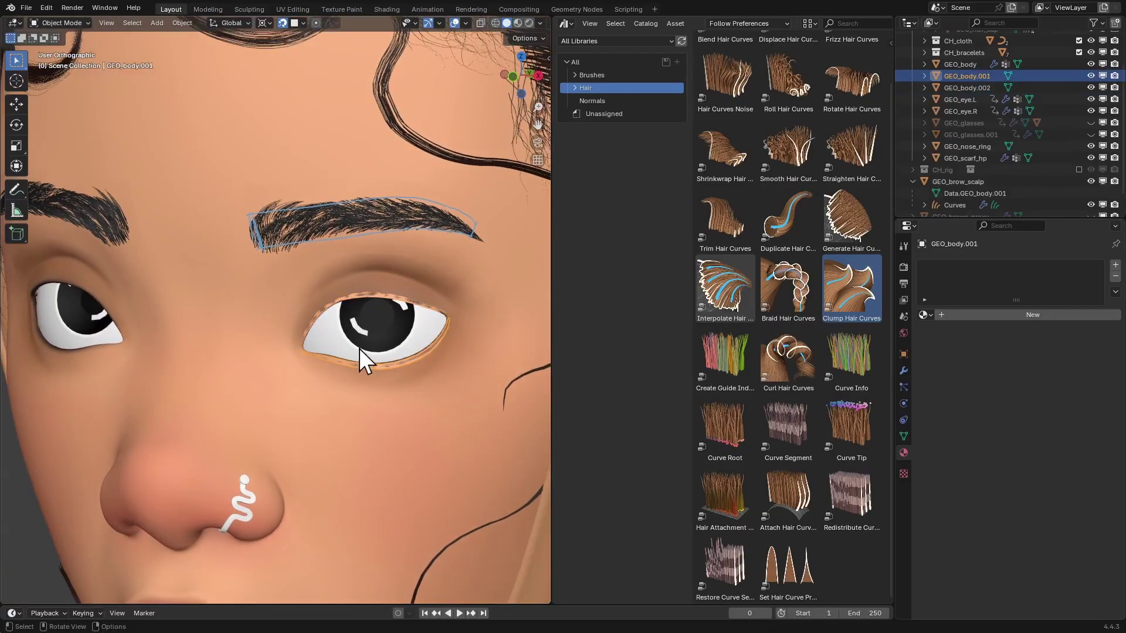
middle_drag(359, 348, 339, 354)
shift+click(350, 296)
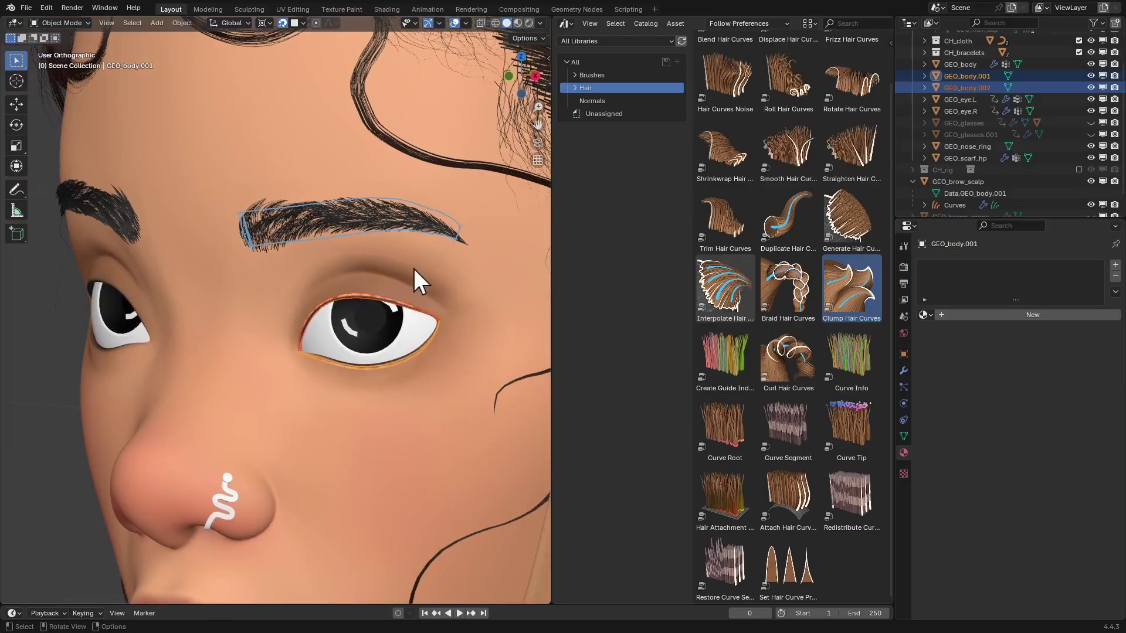
middle_drag(413, 268, 343, 316)
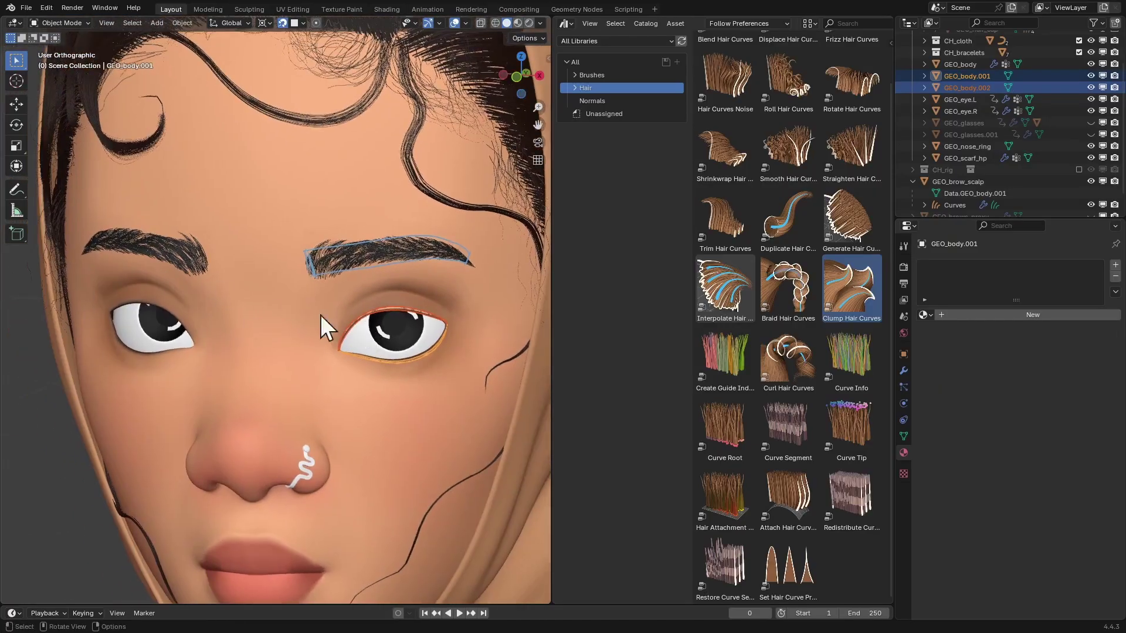
- Add a Mirror modifier to the upper eyelid strip and another to the lower one
scroll(352, 310, up, 2)
click(448, 301)
key(q)
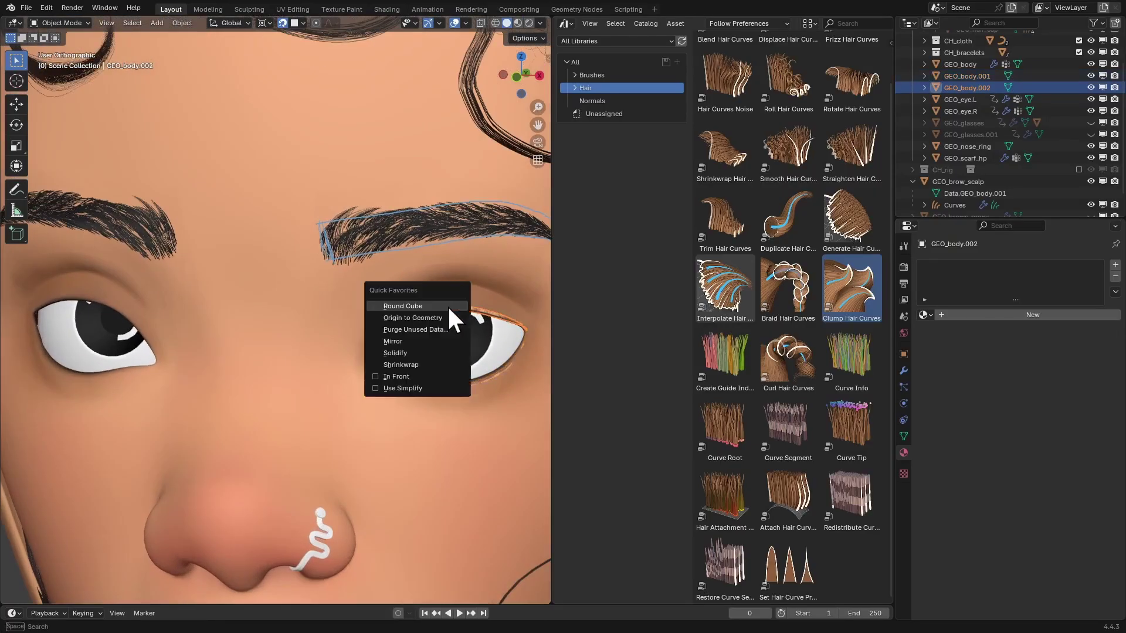
click(421, 340)
click(462, 384)
key(q)
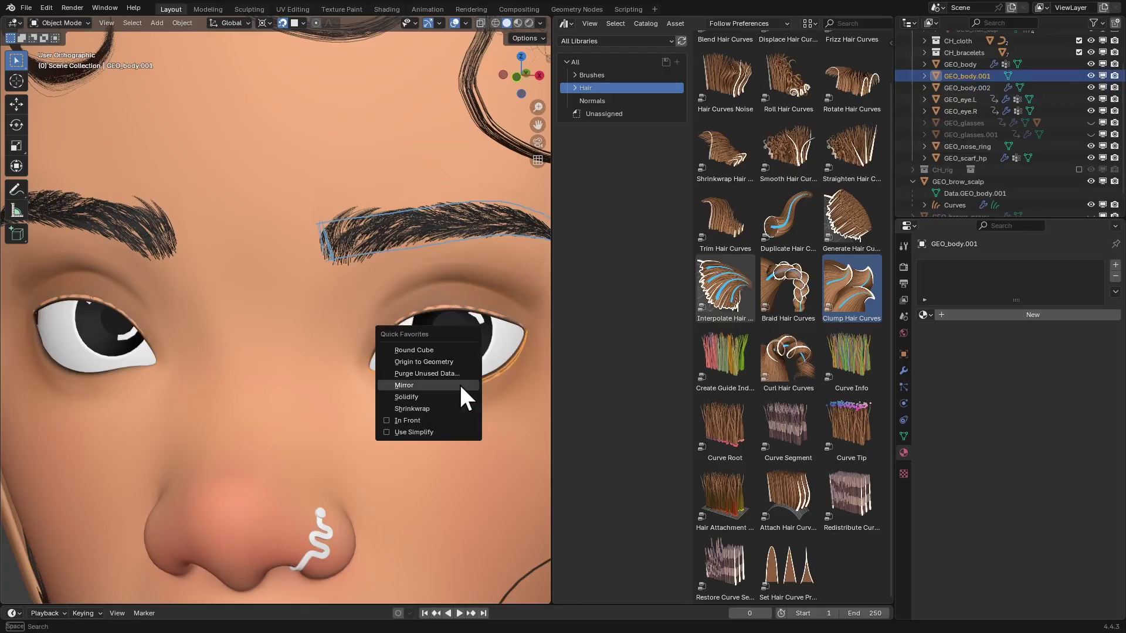
click(456, 382)
- Apply the Mirror modifier on the upper eyelid strip
scroll(430, 311, down, 1)
click(412, 298)
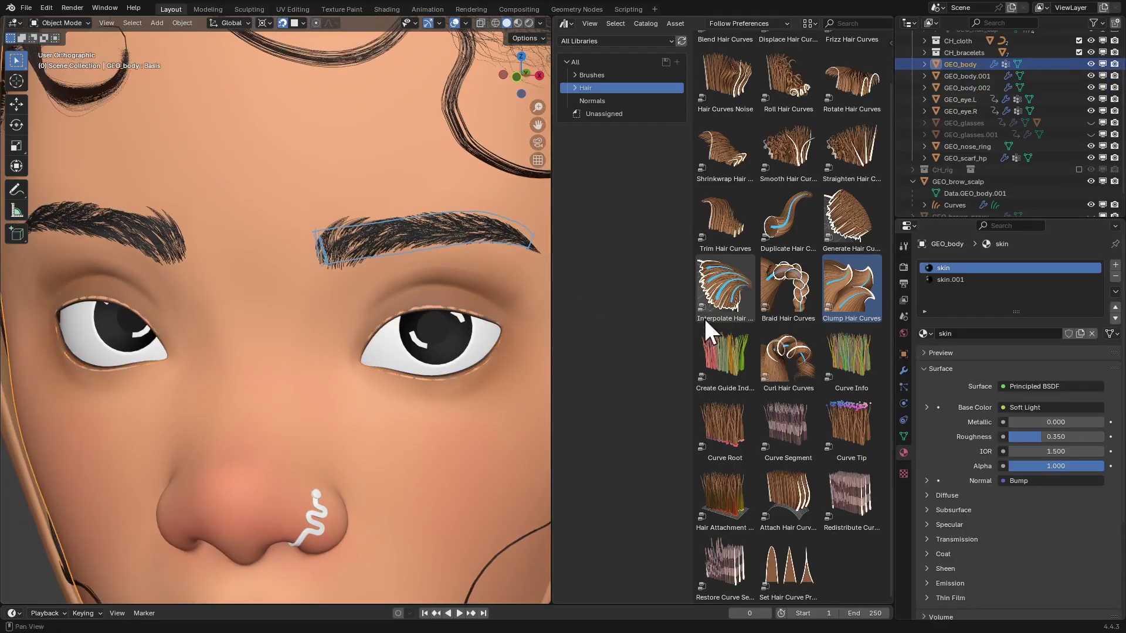
click(428, 303)
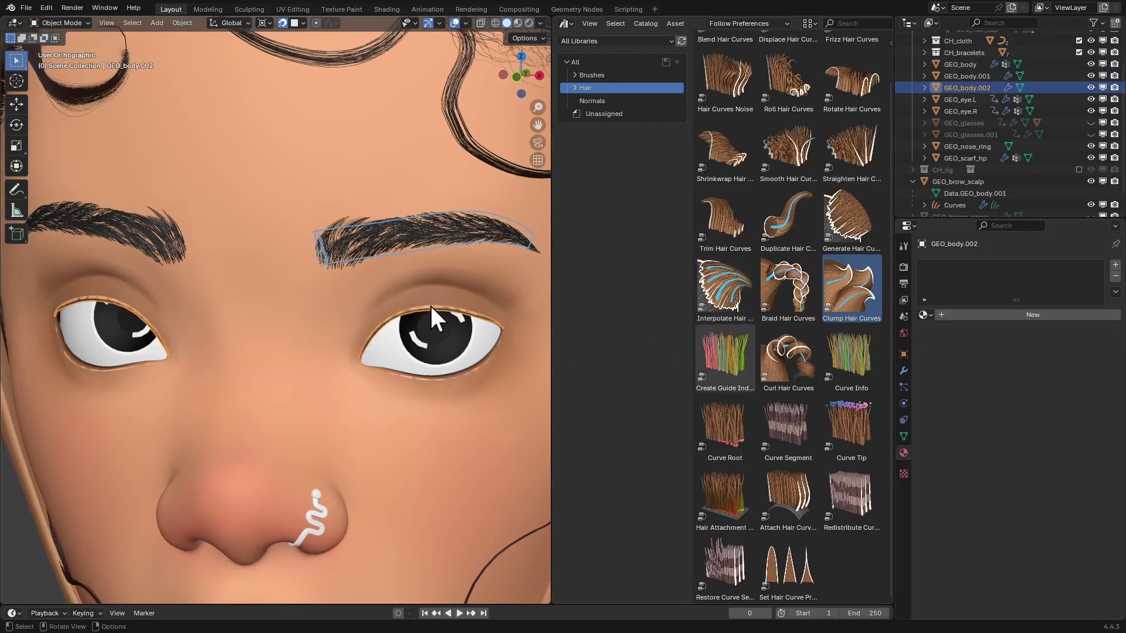
click(904, 370)
click(1086, 324)
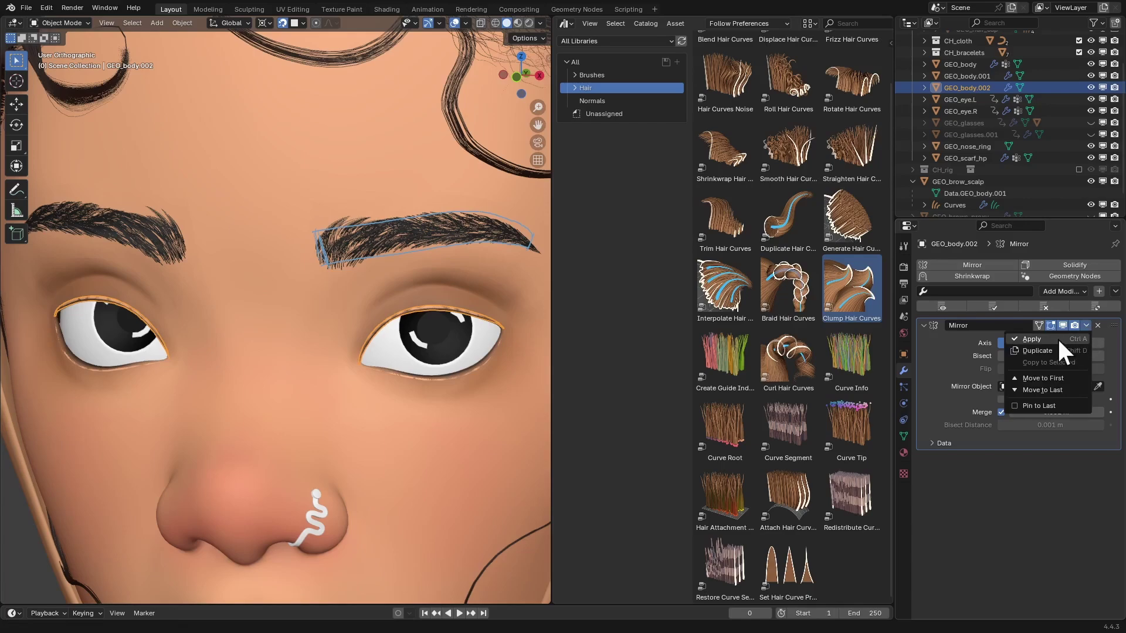
click(1057, 337)
- Select the lower eyelid strip GEO_body.001 and apply its Mirror modifier
click(469, 368)
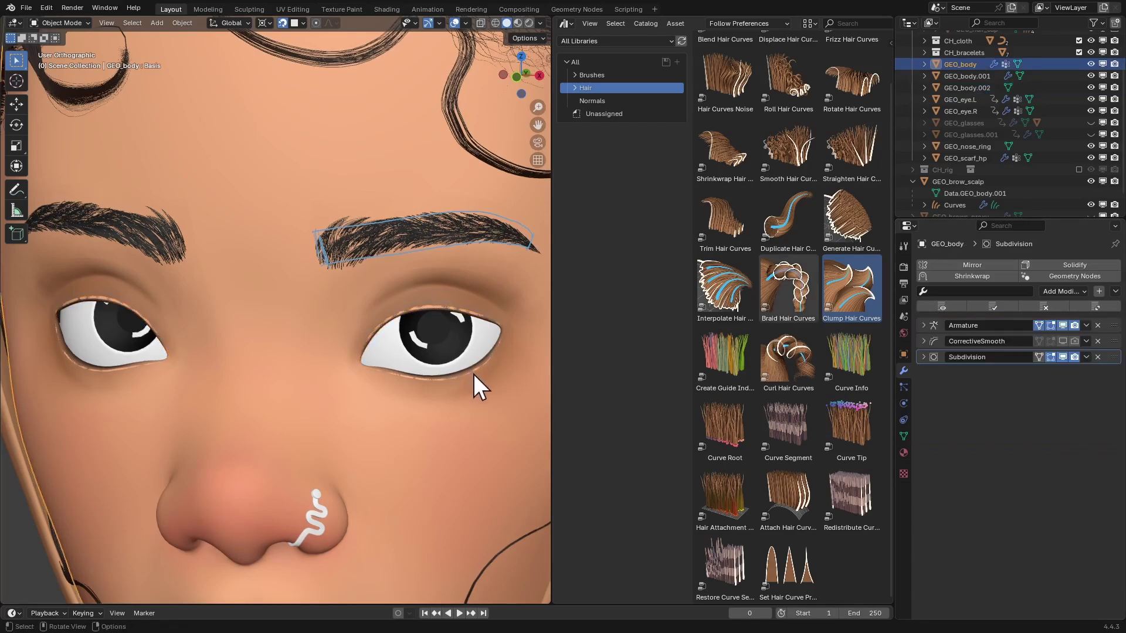
click(975, 87)
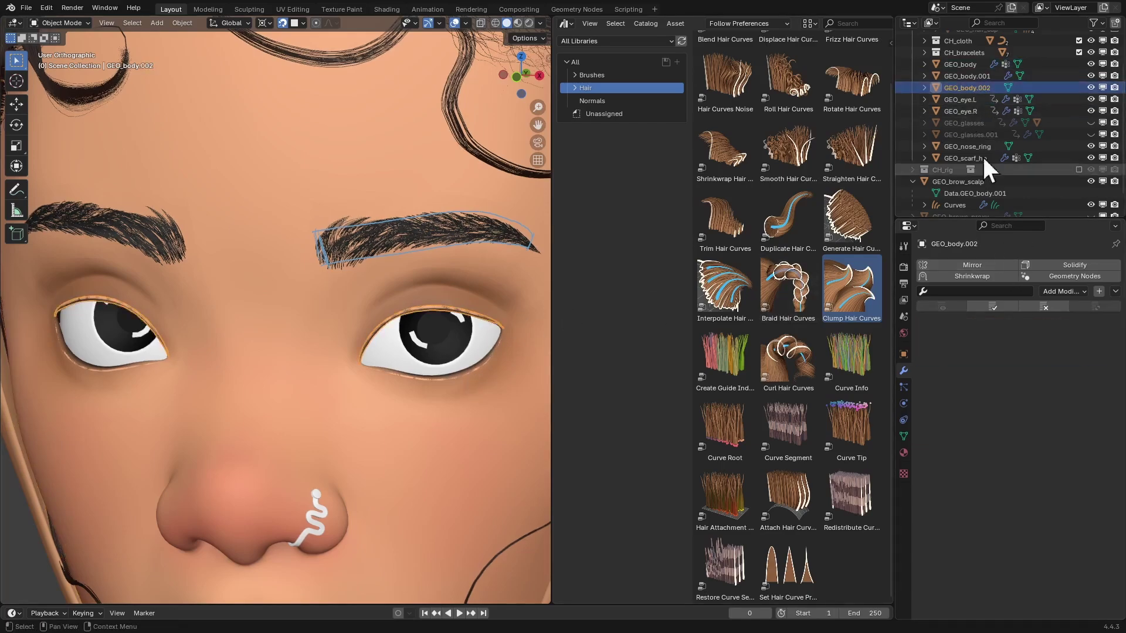
click(981, 76)
click(1084, 326)
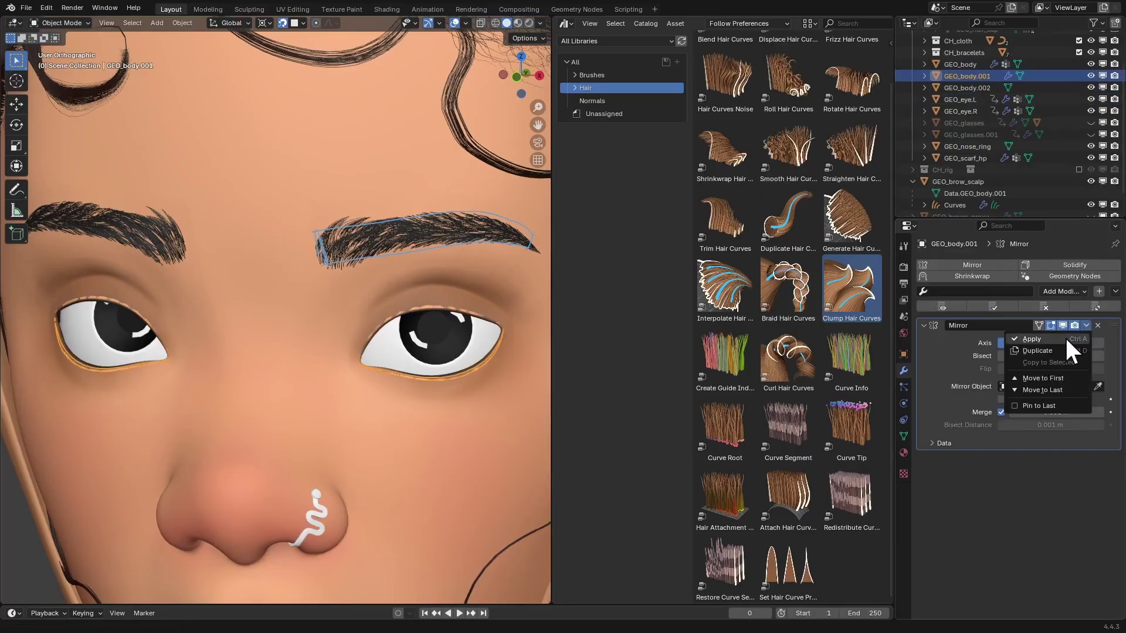
click(1061, 337)
scroll(378, 354, up, 1)
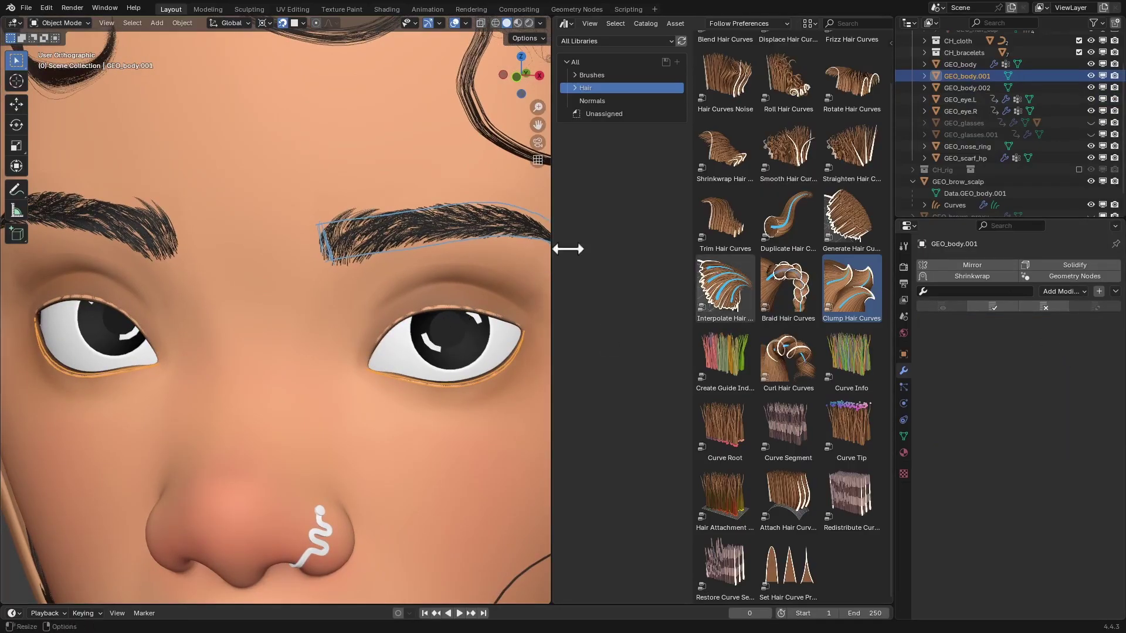
- Unwrap the upper and lower eyelid strips, GEO_body.001 and GEO_body.002, together using Unwrap Angle Based
ctrl+click(990, 86)
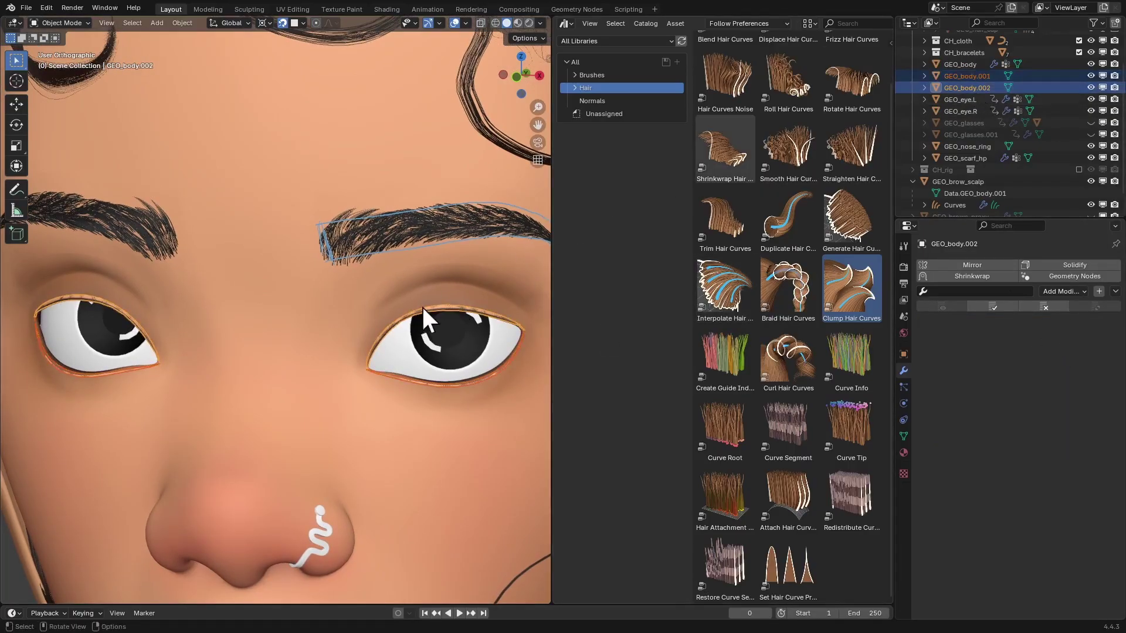
key(Tab)
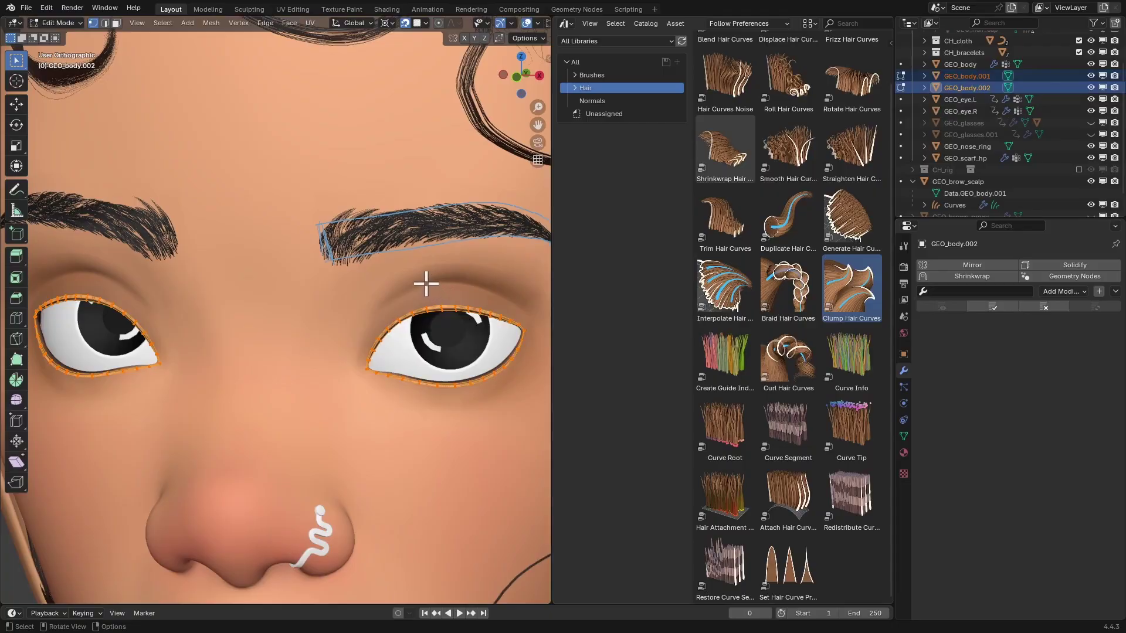
key(u)
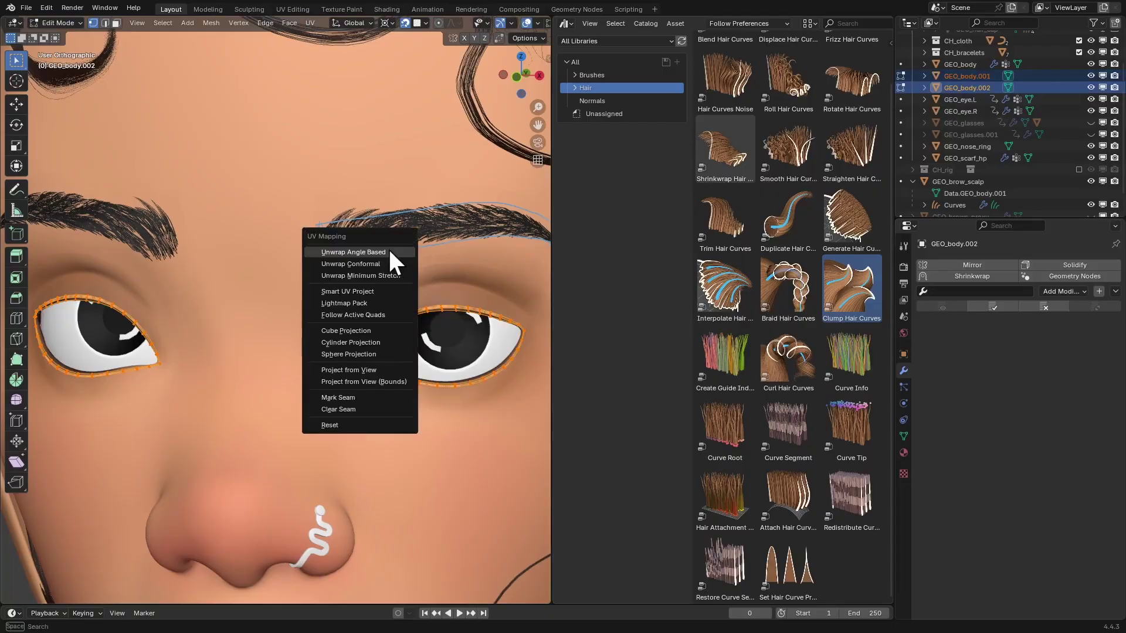
click(389, 250)
scroll(399, 258, down, 3)
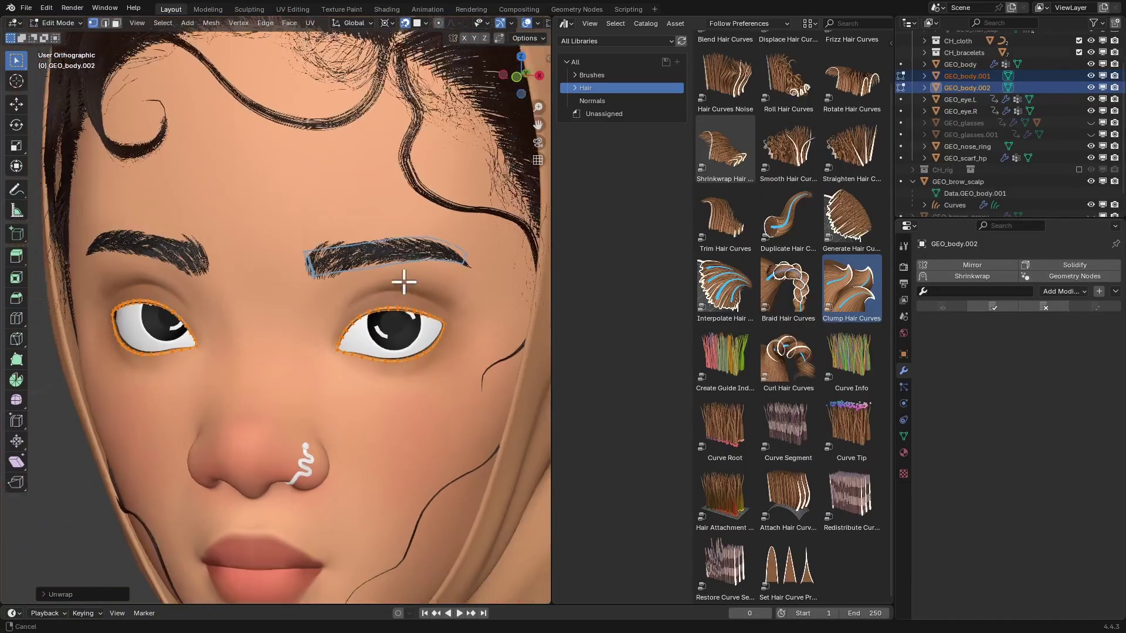
key(Tab)
middle_drag(349, 294, 381, 309)
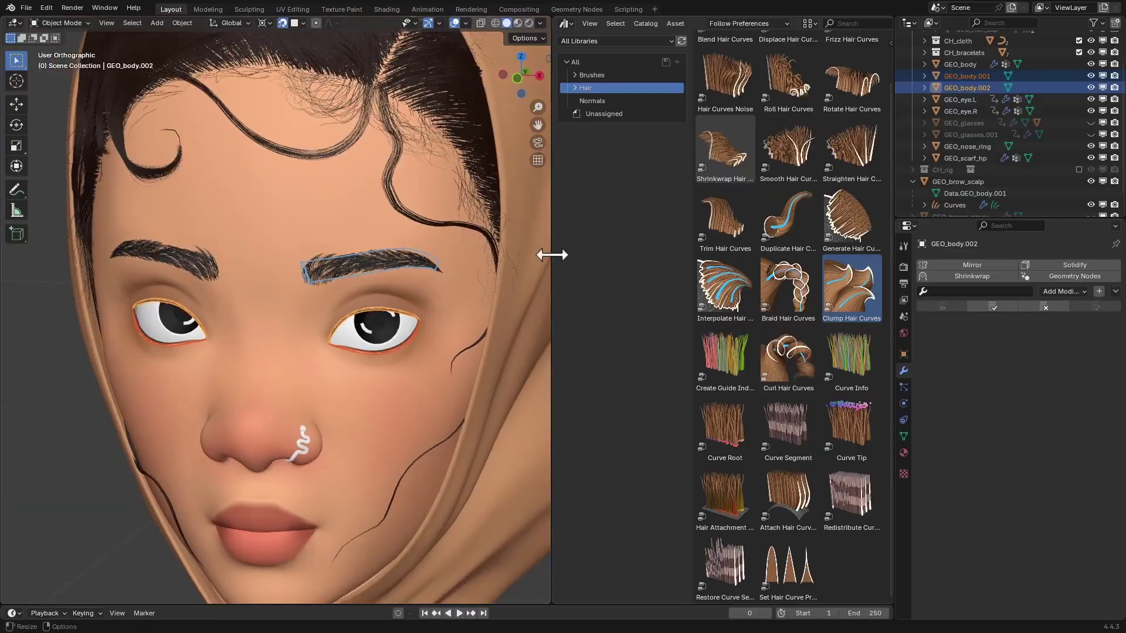
- Select only the upper eyelid strip GEO_body.002 and add an Empty Hair curves object to it
drag(552, 250, 564, 251)
mouse_move(404, 318)
middle_down()
mouse_move(409, 305)
mouse_move(382, 322)
middle_up()
ctrl+middle_drag(383, 322, 407, 302)
click(424, 304)
ctrl+middle_drag(407, 302, 435, 290)
click(428, 301)
key(shift+a)
mouse_move(400, 282)
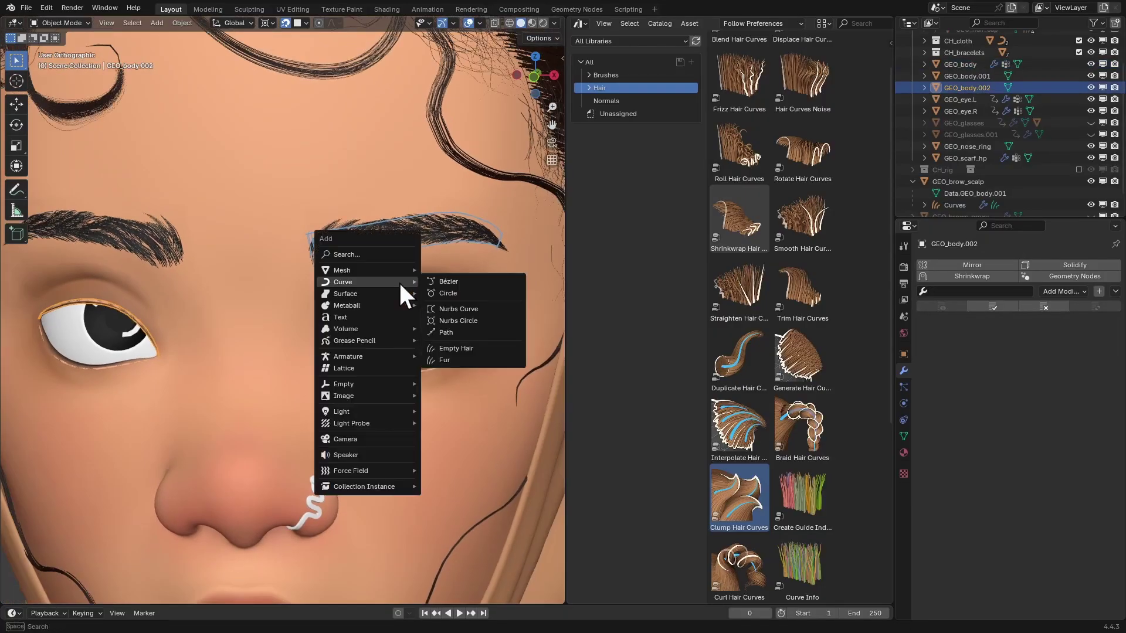
click(456, 350)
middle_drag(454, 339, 424, 302)
- In Sculpt Mode, place single hair curves on the outer part of the upper eyelid using the Add brush at 7 px radius
key(ctrl+Tab)
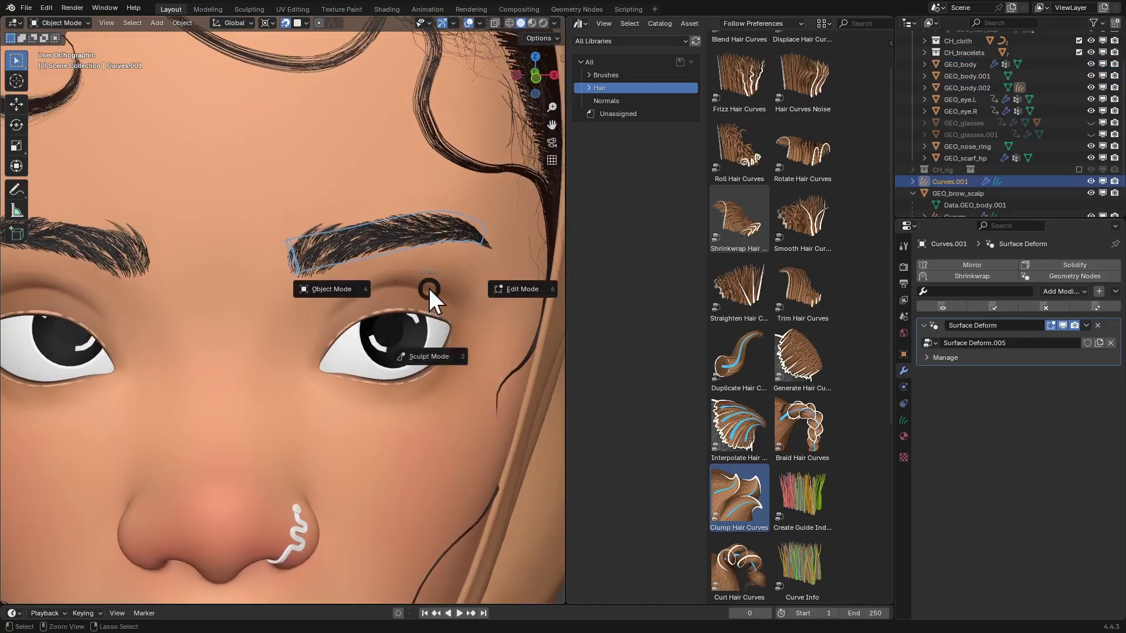
click(428, 356)
scroll(431, 299, up, 5)
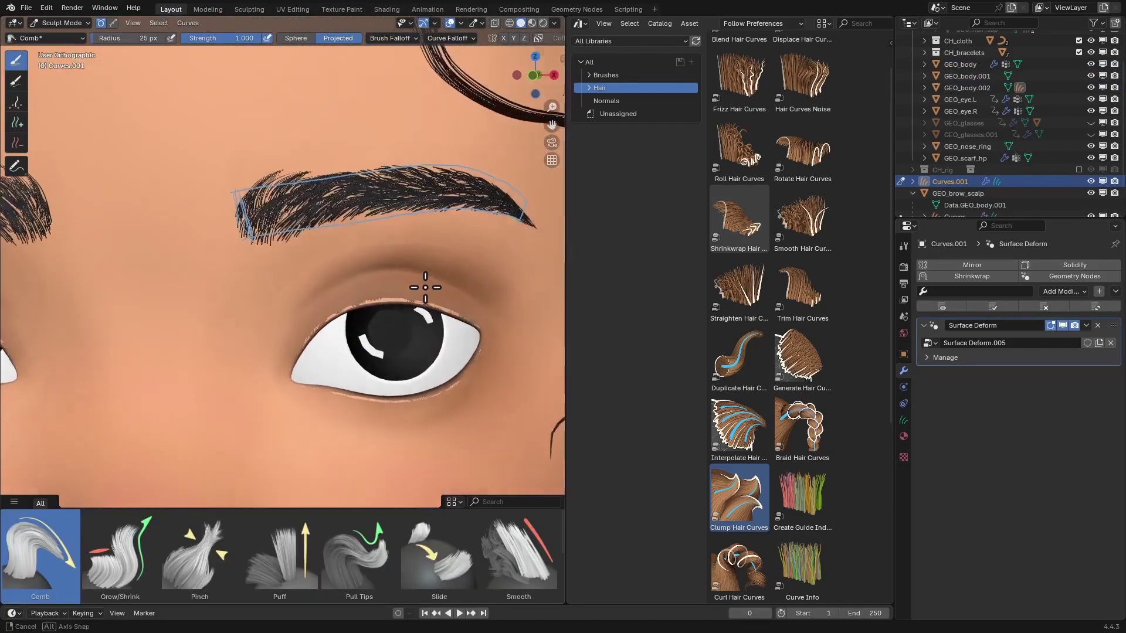
scroll(446, 287, up, 3)
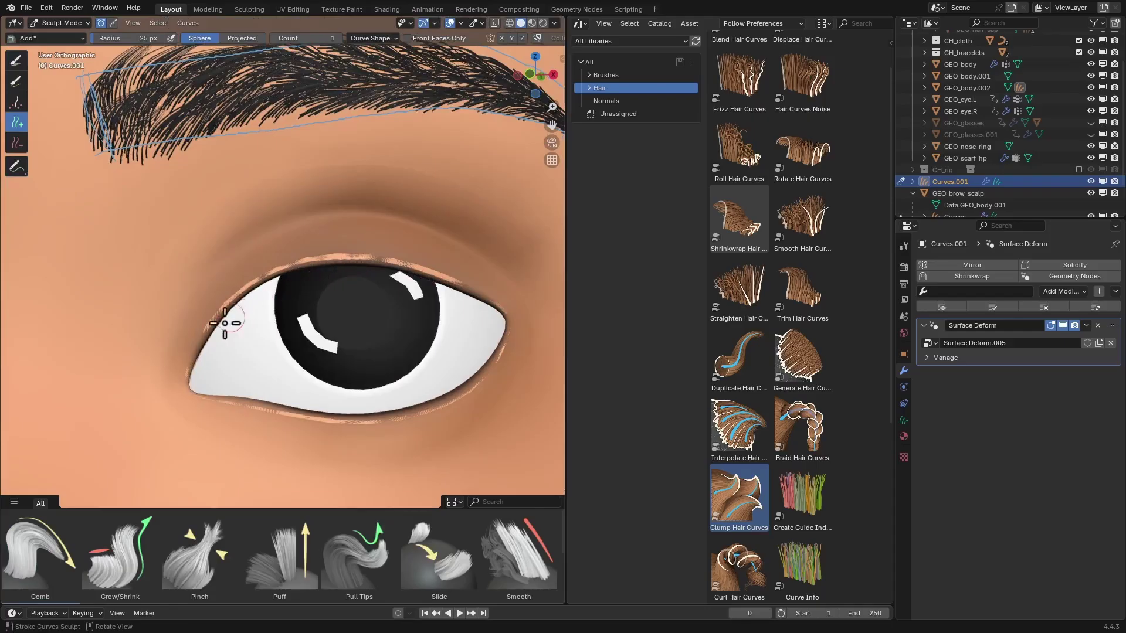
middle_drag(510, 293, 481, 292)
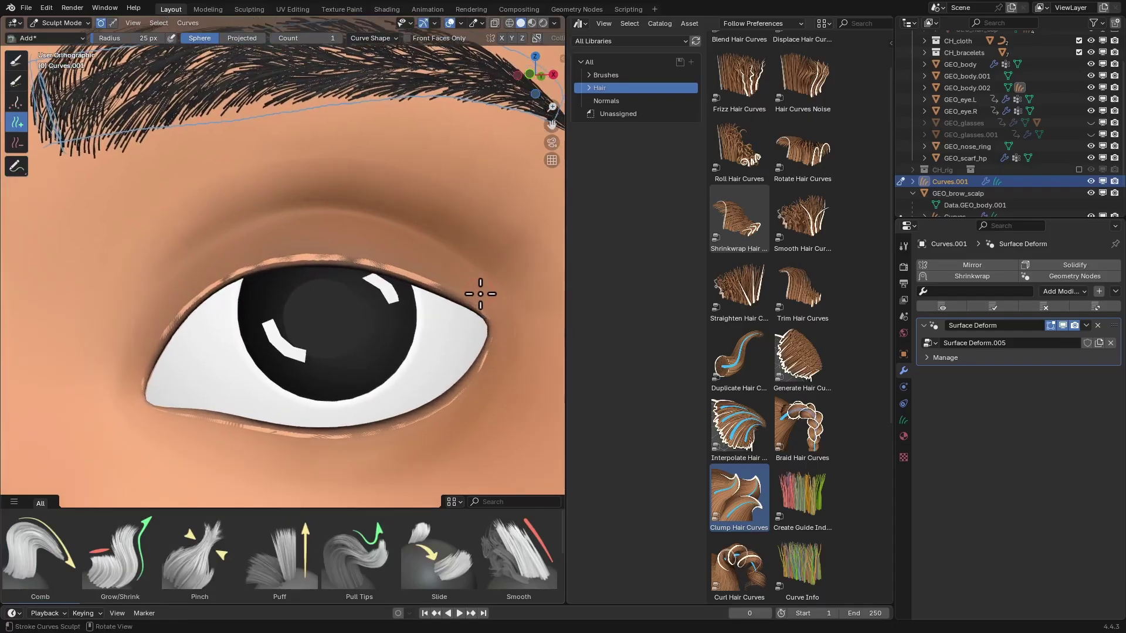
key(f)
key(f)
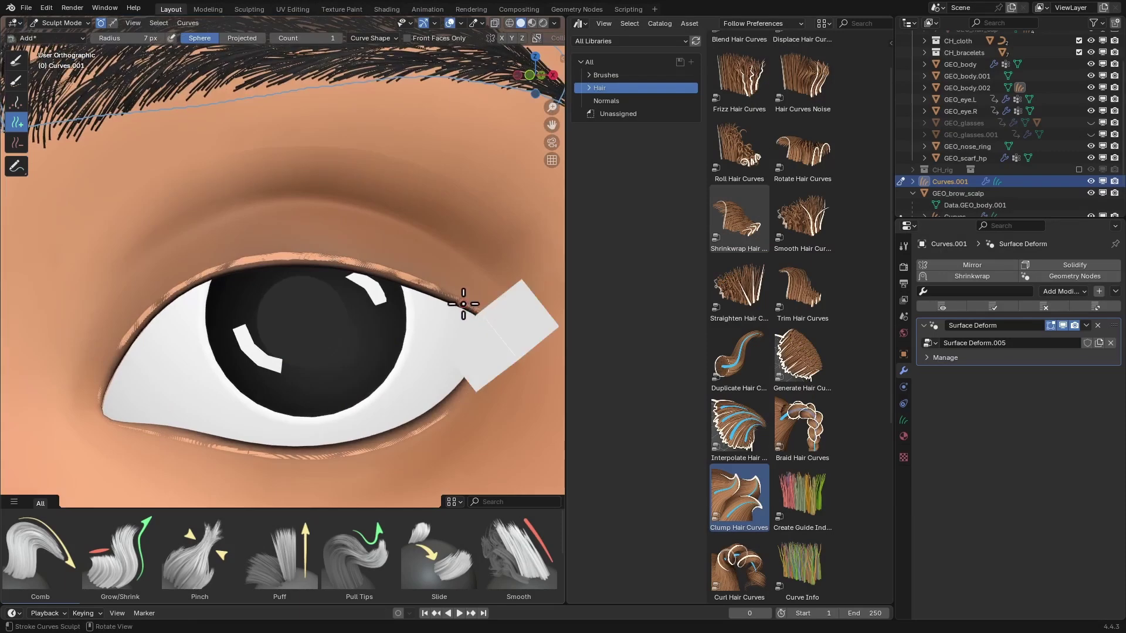
click(455, 301)
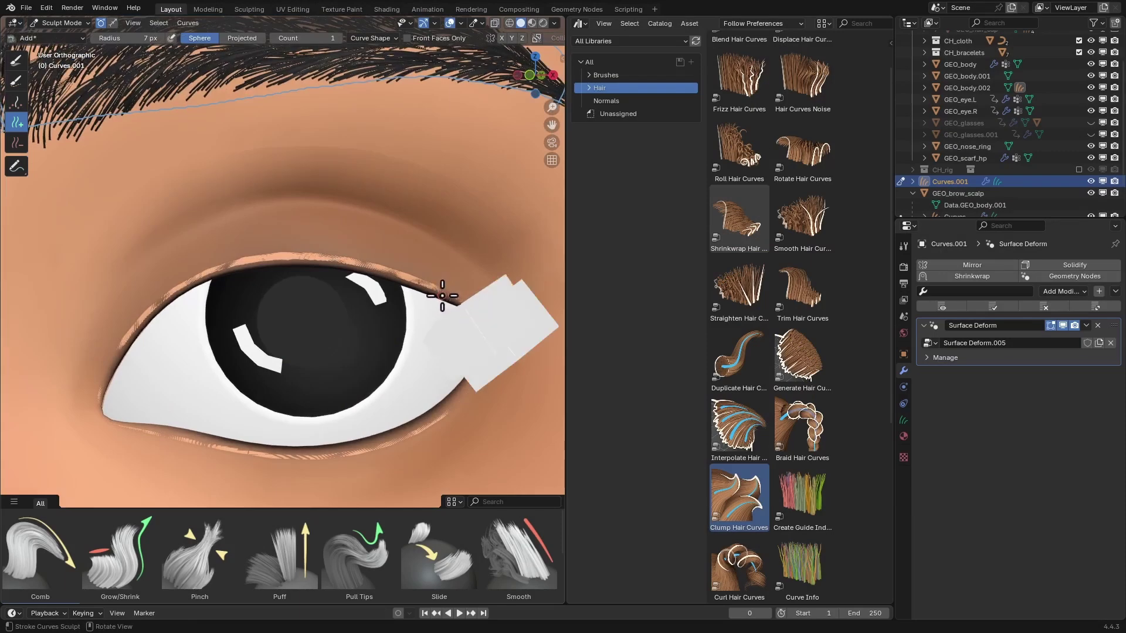
click(442, 295)
click(421, 285)
alt+drag(437, 273, 458, 313)
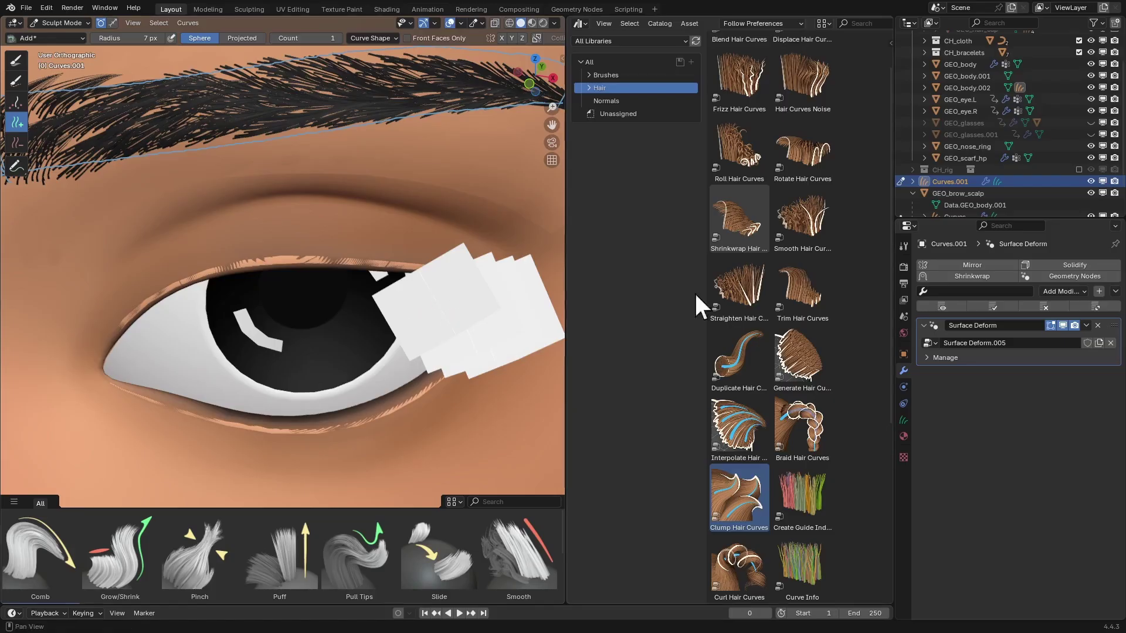
- Set the render settings' curve viewport display shape to Strand and add the remaining guide hairs across the upper eyelid
click(904, 267)
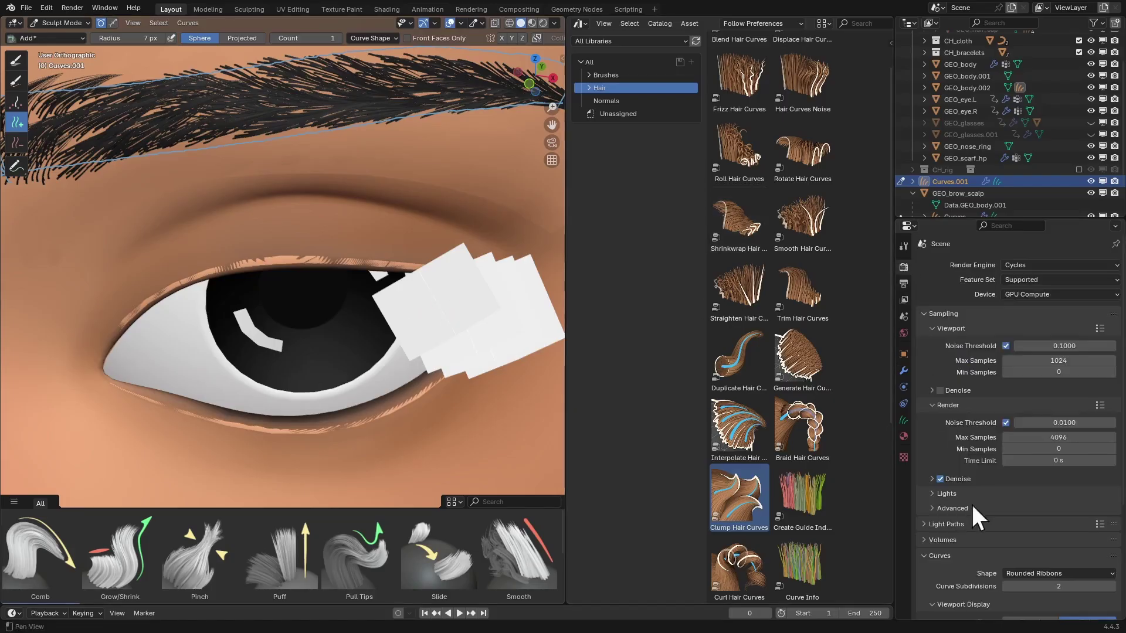
scroll(971, 502, down, 5)
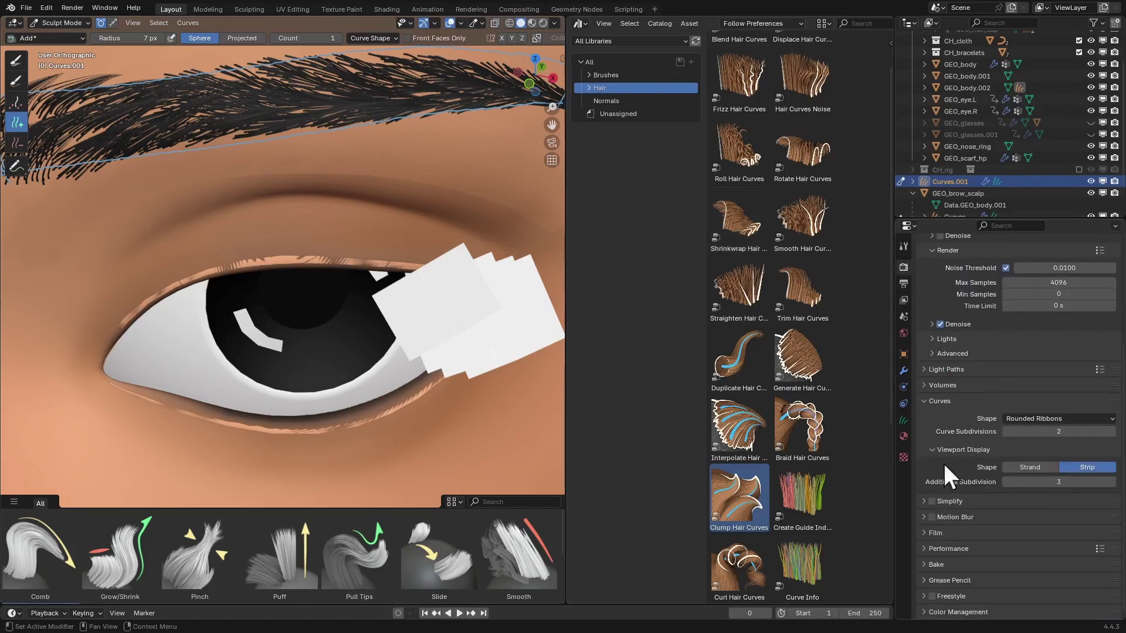
click(1035, 463)
scroll(422, 365, up, 3)
mouse_move(427, 314)
middle_down()
mouse_move(456, 290)
mouse_move(384, 251)
middle_up()
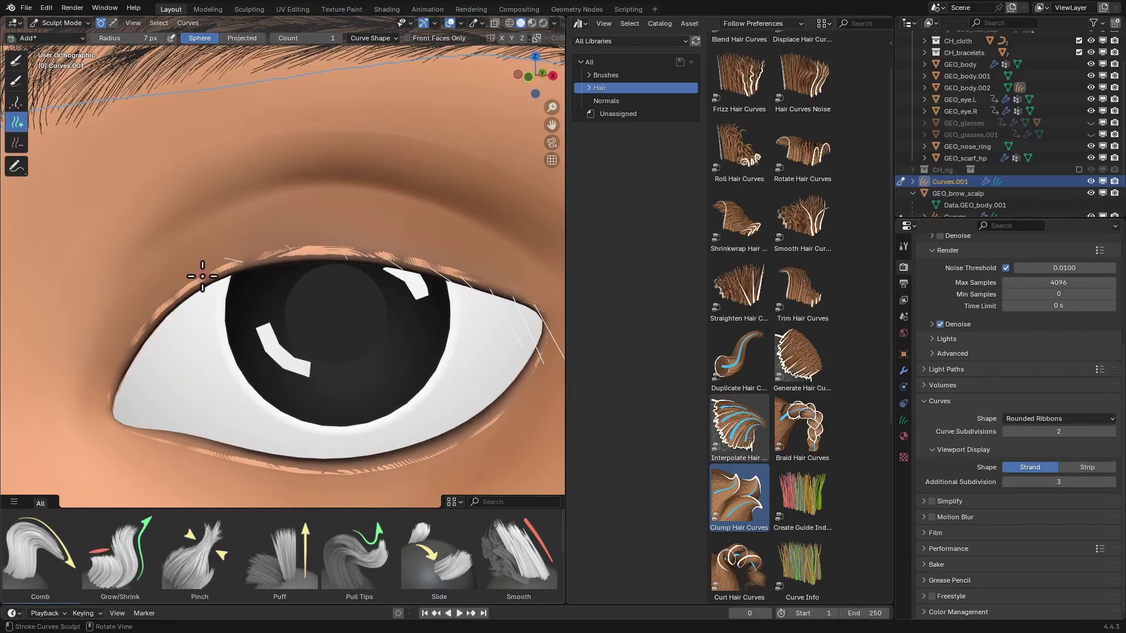
scroll(118, 372, down, 5)
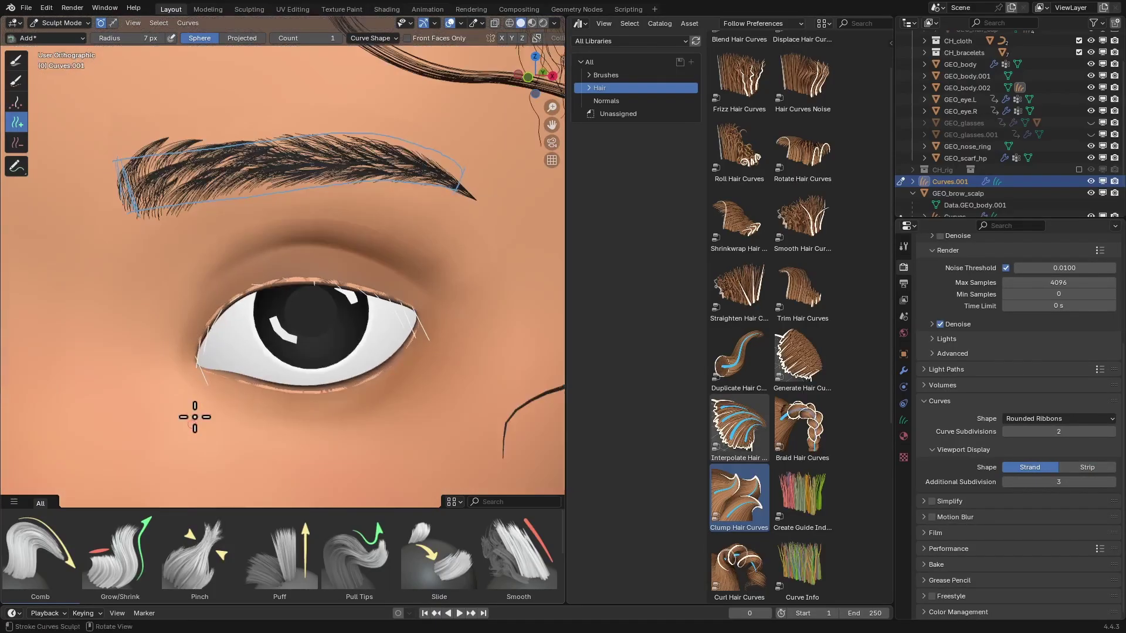
- Comb the guide hairs upward and fan them outward from the upper eyelid using a large Comb brush
mouse_move(193, 414)
middle_down()
mouse_move(298, 405)
mouse_move(285, 383)
mouse_move(246, 366)
mouse_move(239, 333)
mouse_move(278, 333)
middle_up()
key(c)
key(f)
click(258, 331)
key(f)
click(290, 336)
drag(222, 315, 231, 333)
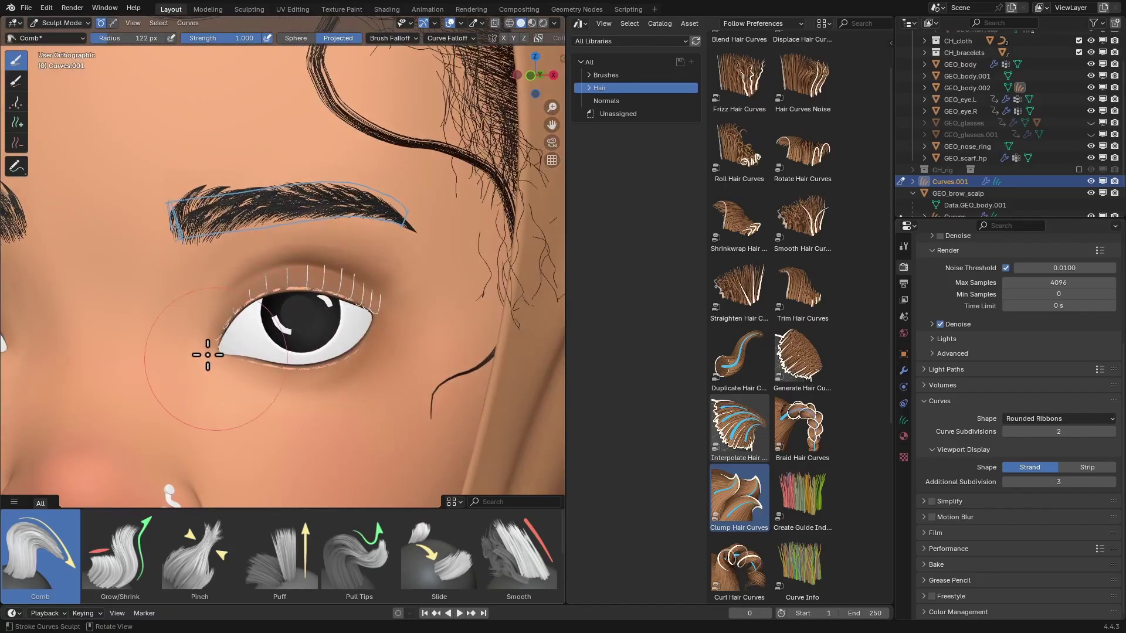
drag(231, 301, 278, 205)
mouse_move(334, 293)
mouse_down()
mouse_move(405, 259)
mouse_move(398, 278)
mouse_up()
mouse_move(381, 244)
middle_down()
mouse_move(395, 272)
mouse_move(376, 261)
mouse_move(399, 234)
middle_up()
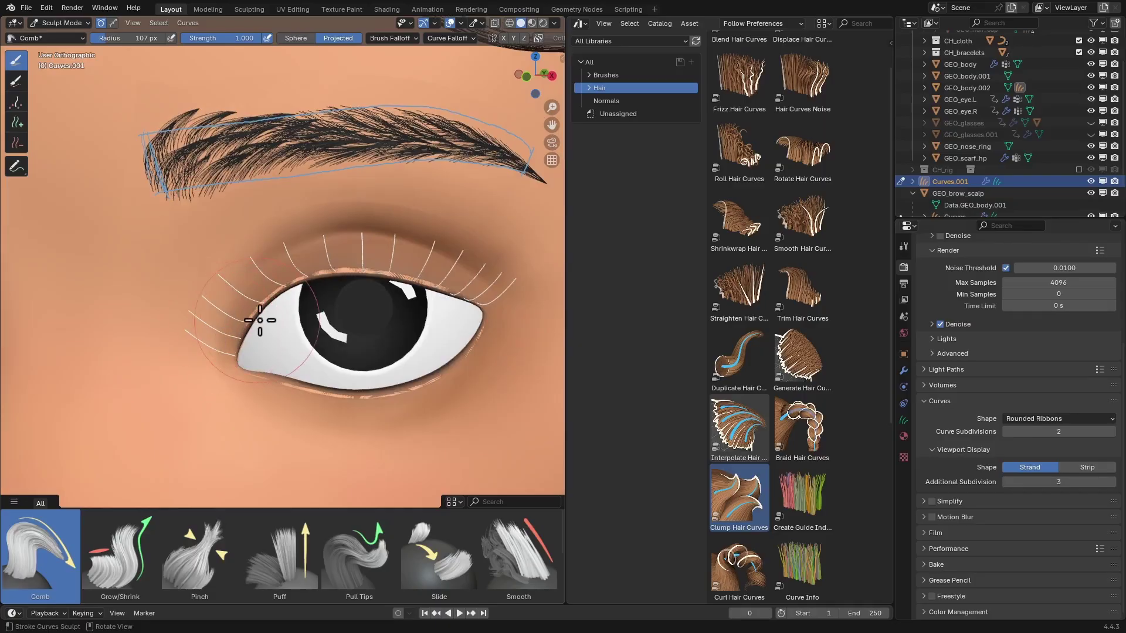
- Shorten the lashes near the inner eye corner with the Grow/Shrink brush at 76 px radius and return to Object Mode
click(120, 554)
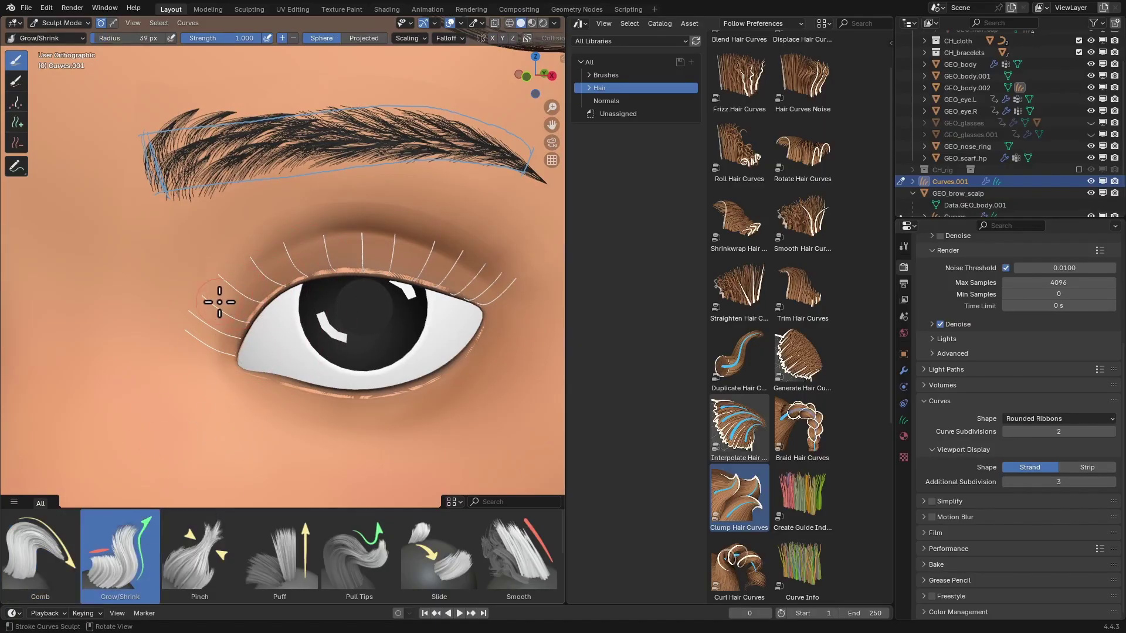
mouse_move(211, 350)
ctrl+mouse_down()
mouse_move(237, 307)
mouse_move(233, 266)
ctrl+mouse_up()
key(f)
click(209, 350)
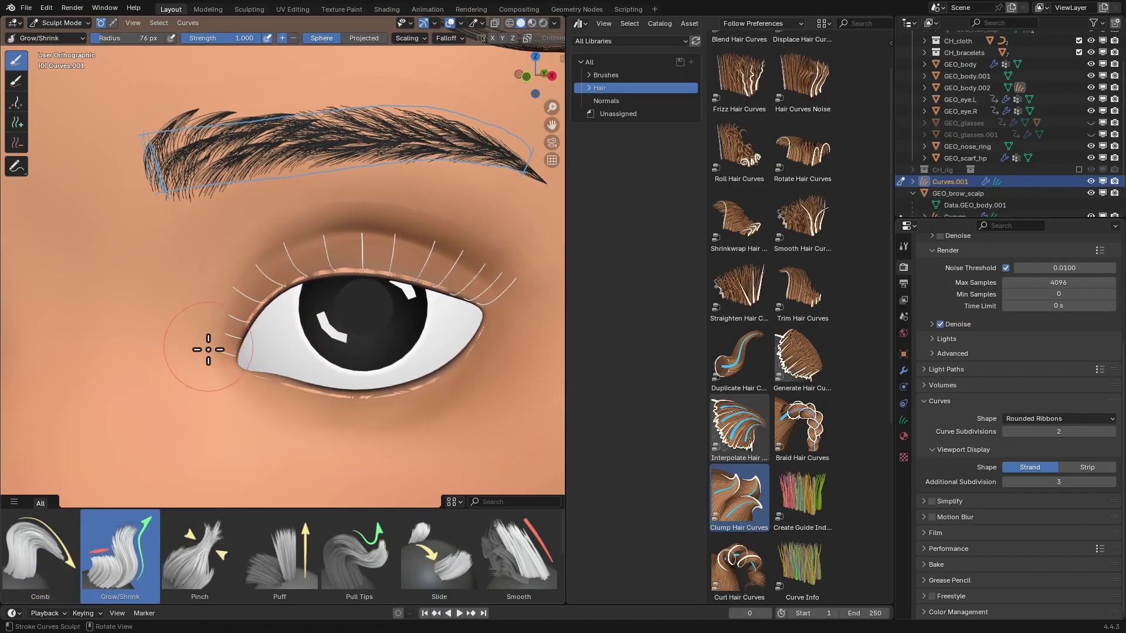
ctrl+drag(209, 349, 234, 274)
scroll(494, 257, down, 4)
mouse_move(447, 312)
middle_down()
mouse_move(432, 305)
mouse_move(538, 317)
mouse_move(507, 315)
middle_up()
key(ctrl+Tab)
click(429, 315)
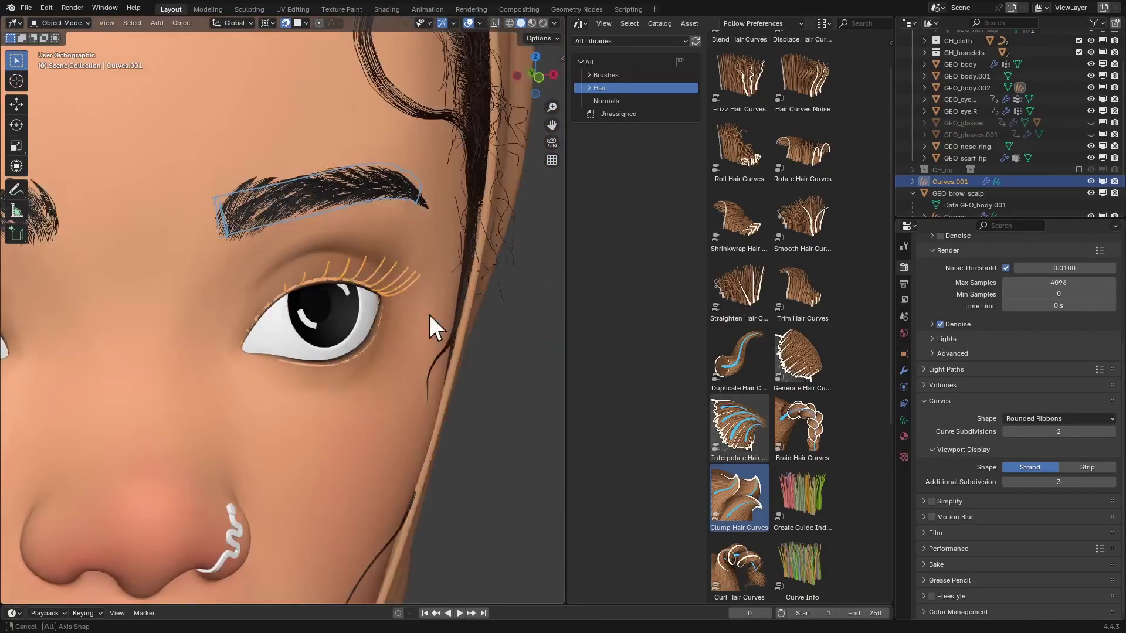
middle_drag(429, 315, 403, 304)
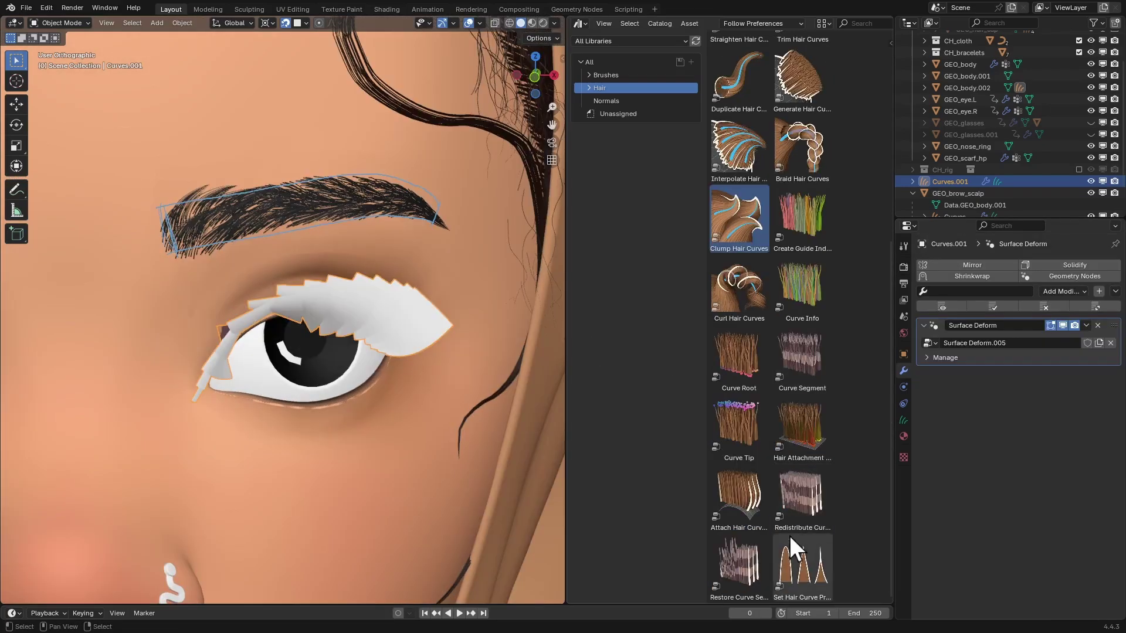
- Apply the Set Hair Curve Profile asset to the upper eyelash curves and adjust its radius
click(794, 548)
drag(803, 572, 414, 350)
middle_drag(408, 337, 414, 343)
drag(1049, 407, 1033, 406)
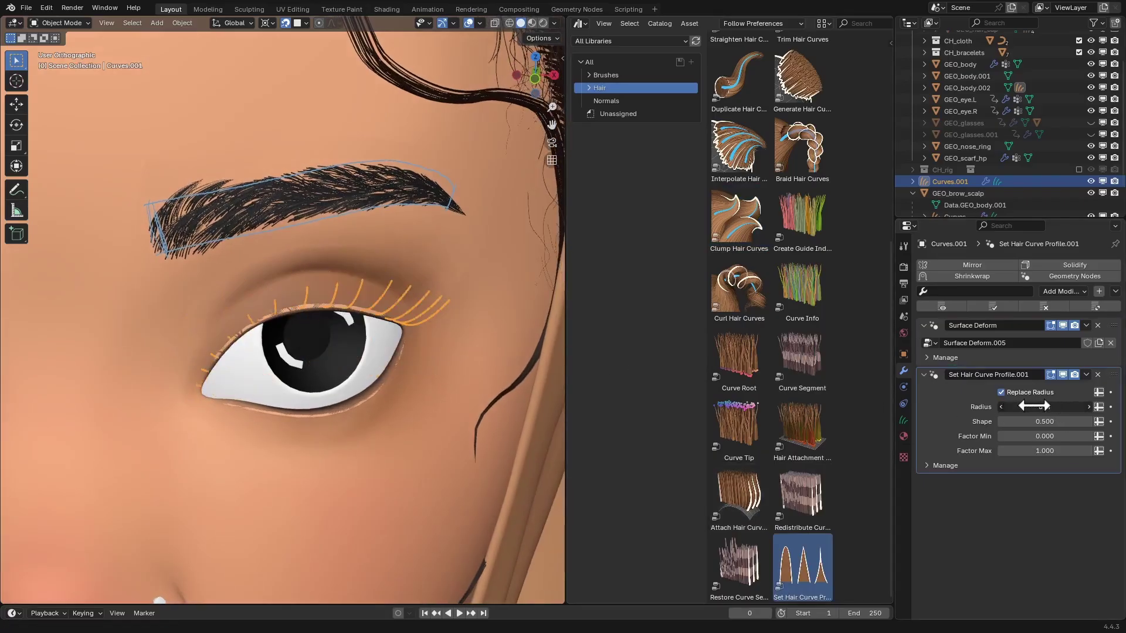
- Check the eyebrow curves' profile radius and set the eyelash curves' Set Hair Curve Profile radius to 0.0001 m
click(292, 194)
click(927, 375)
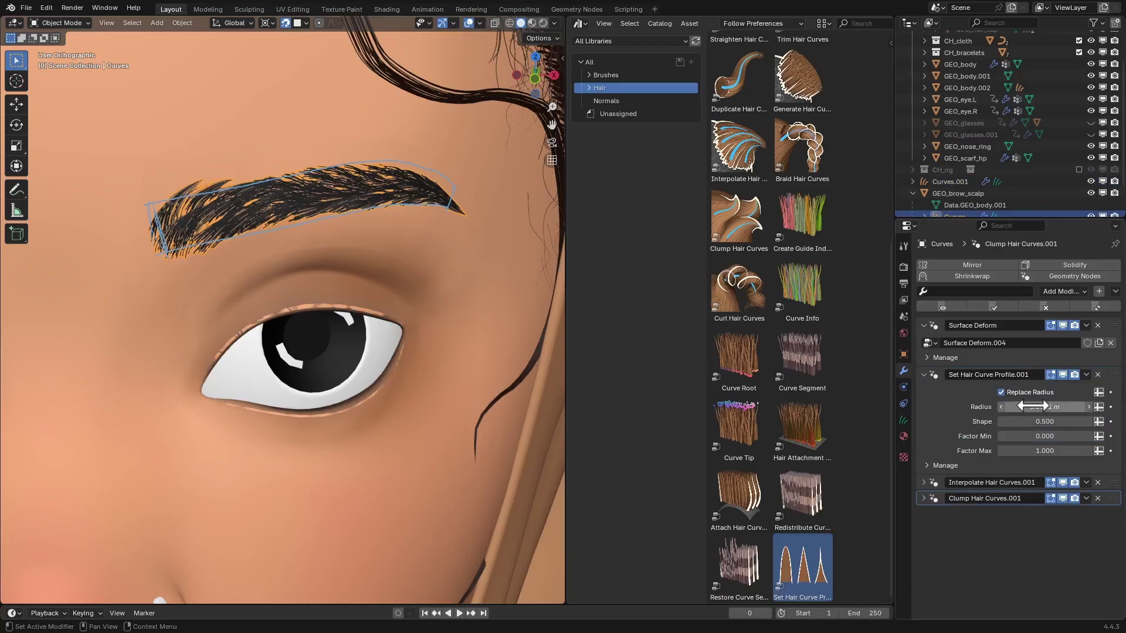
click(949, 144)
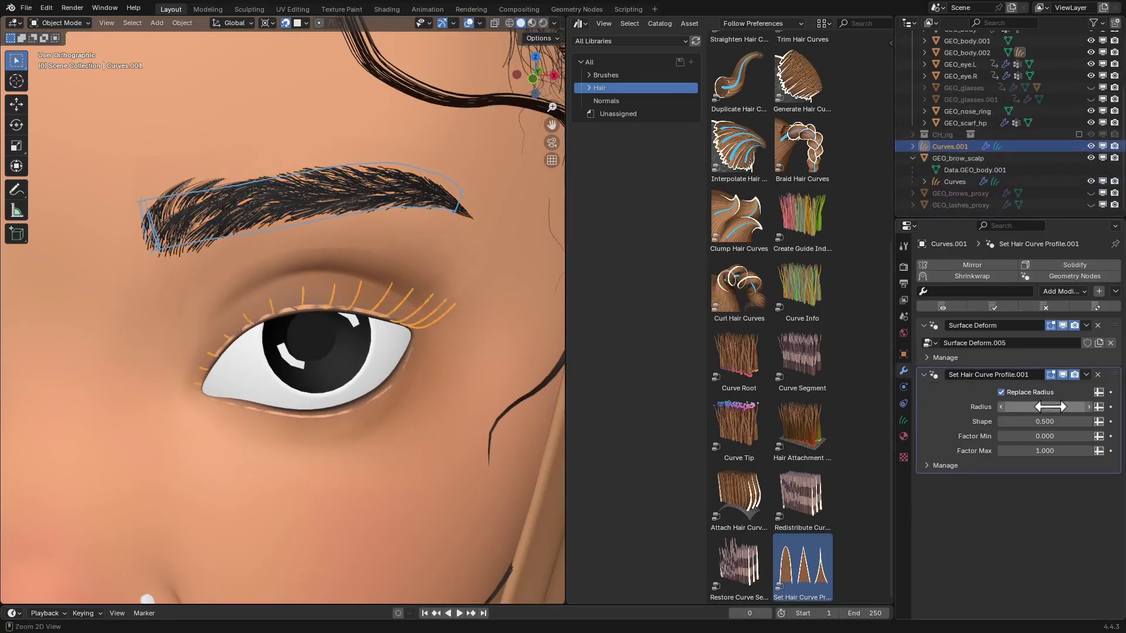
scroll(410, 346, up, 4)
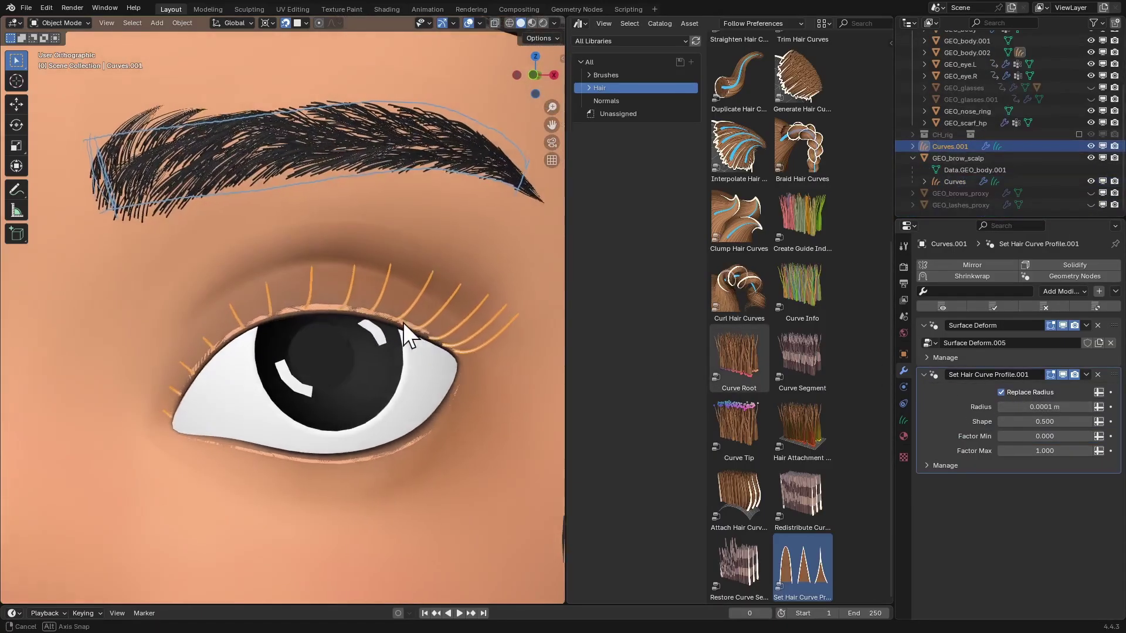
mouse_move(407, 339)
middle_down()
mouse_move(312, 341)
mouse_move(391, 322)
middle_up()
scroll(403, 314, up, 1)
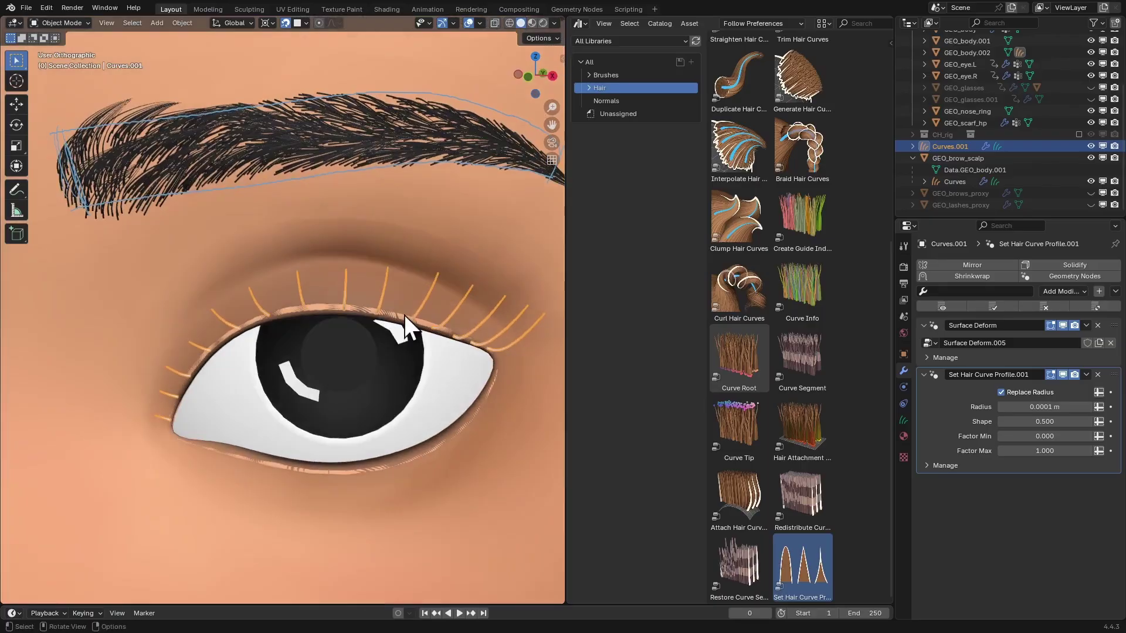
- Apply the Interpolate Hair Curves asset to the upper eyelash curves
middle_drag(203, 344, 335, 255)
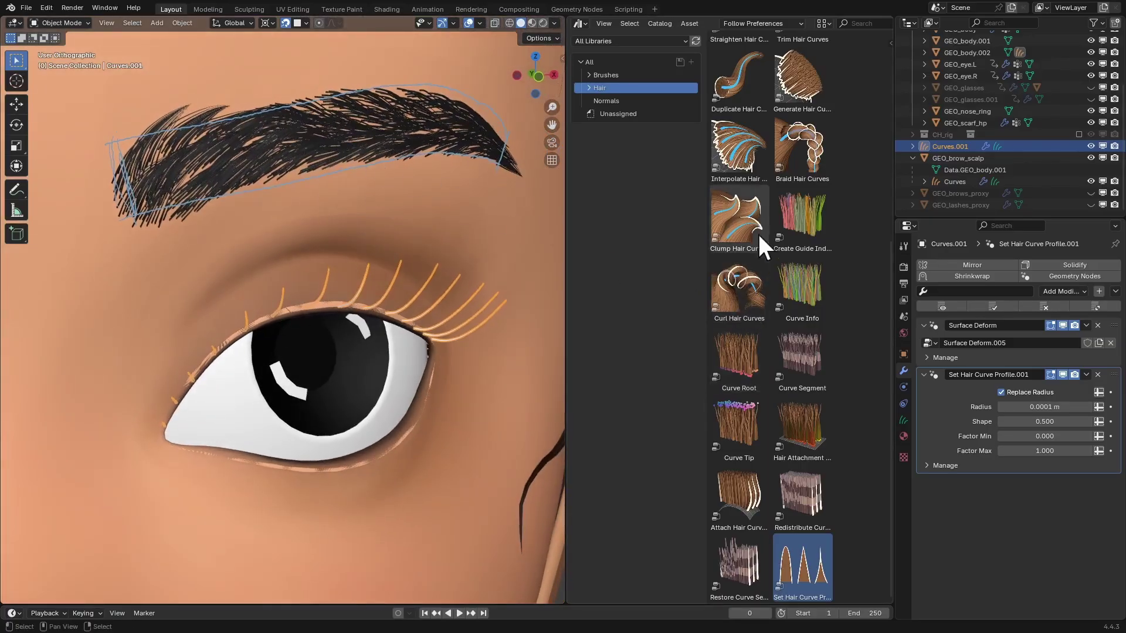
scroll(750, 293, up, 4)
scroll(745, 284, up, 2)
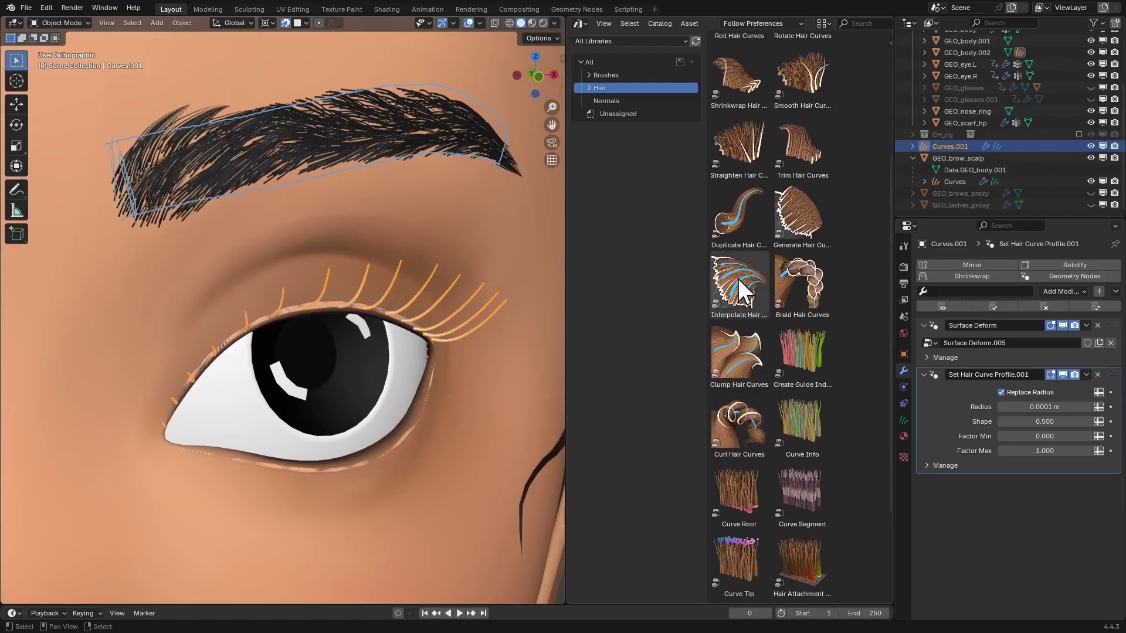
drag(748, 287, 407, 305)
middle_drag(407, 305, 435, 324)
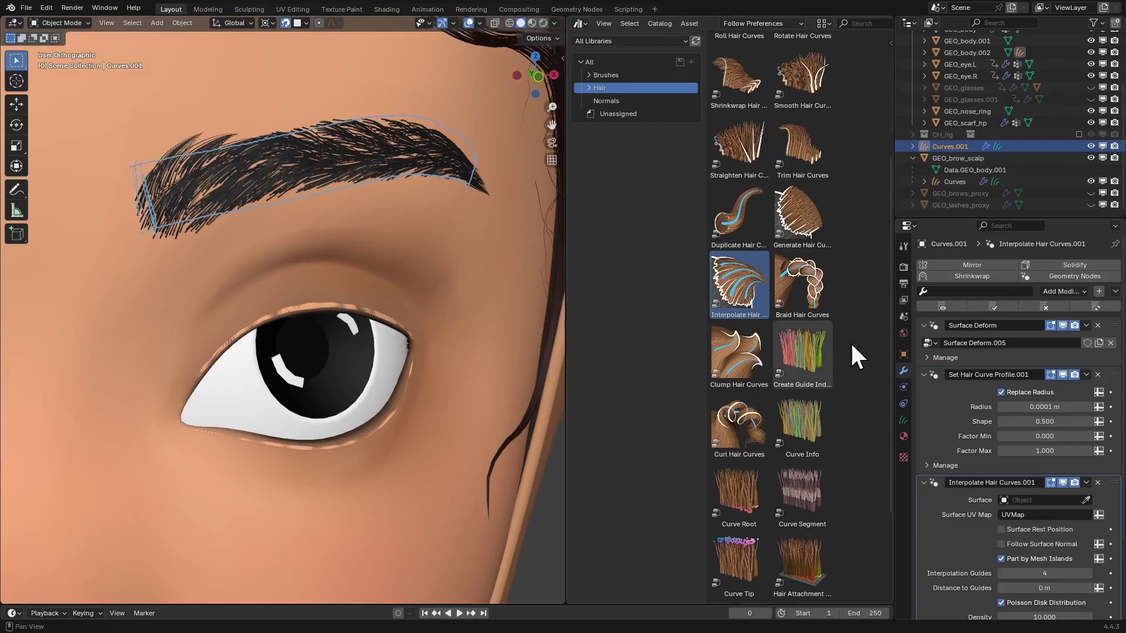
- Assign GEO_body.002 as the Interpolate Hair Curves surface for the eyelashes and set the density to 7000000
click(923, 374)
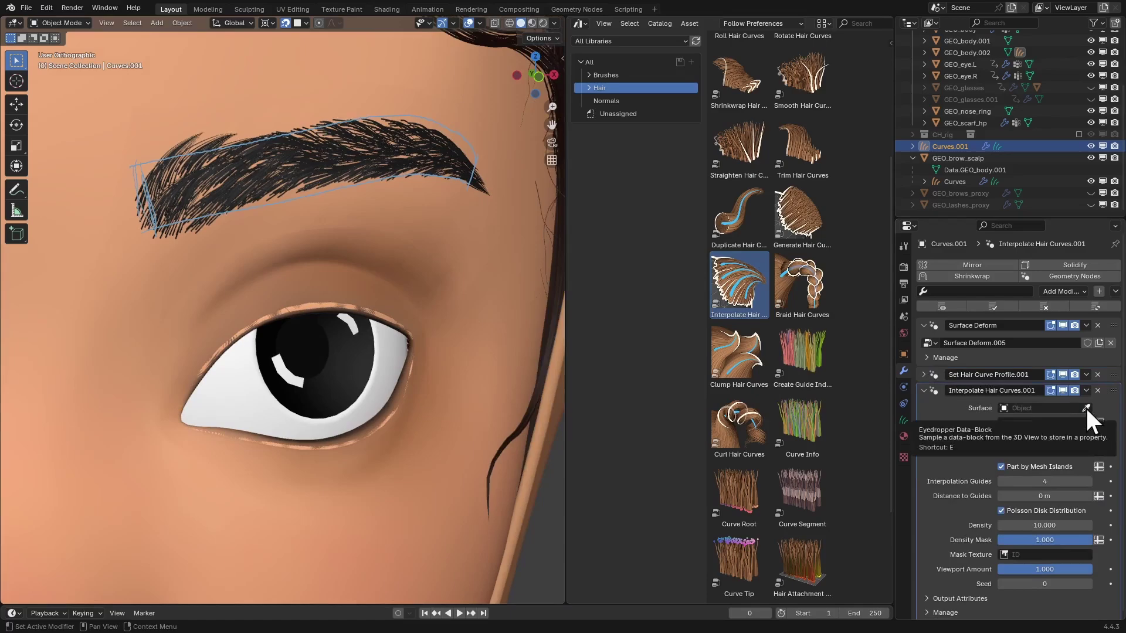
click(1086, 408)
key(Escape)
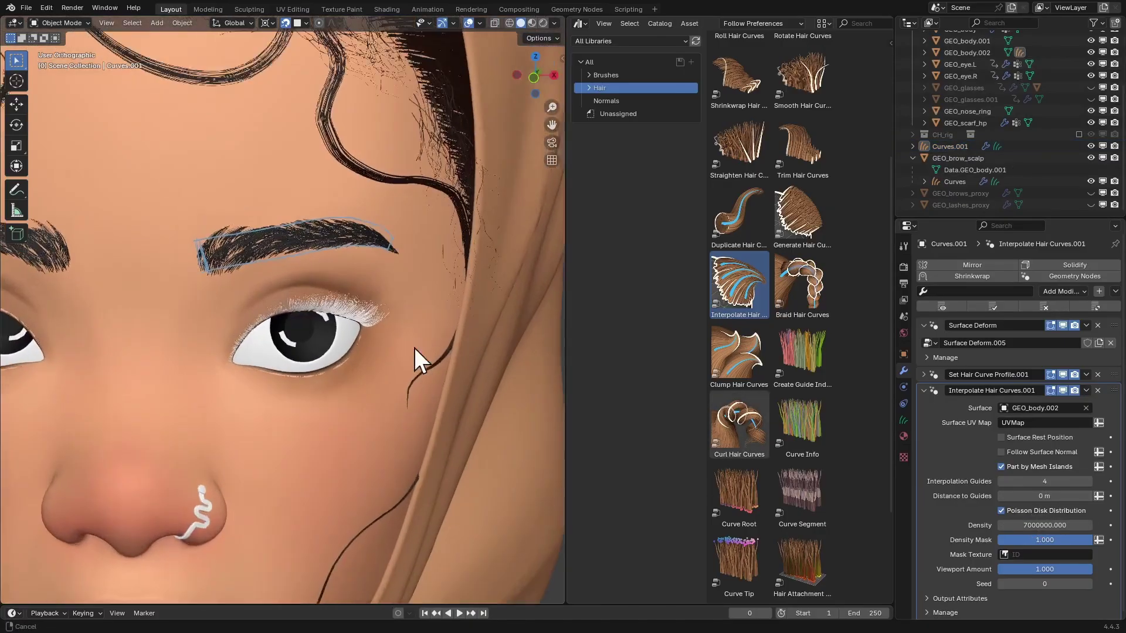
ctrl+middle_drag(414, 347, 458, 320)
click(396, 312)
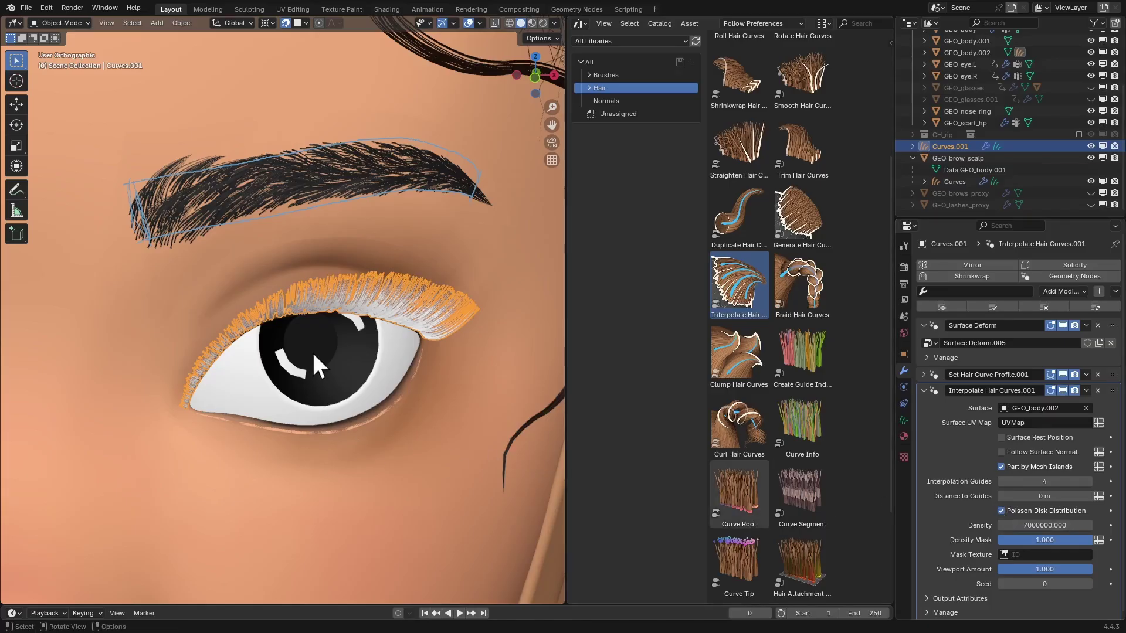
middle_drag(312, 351, 536, 394)
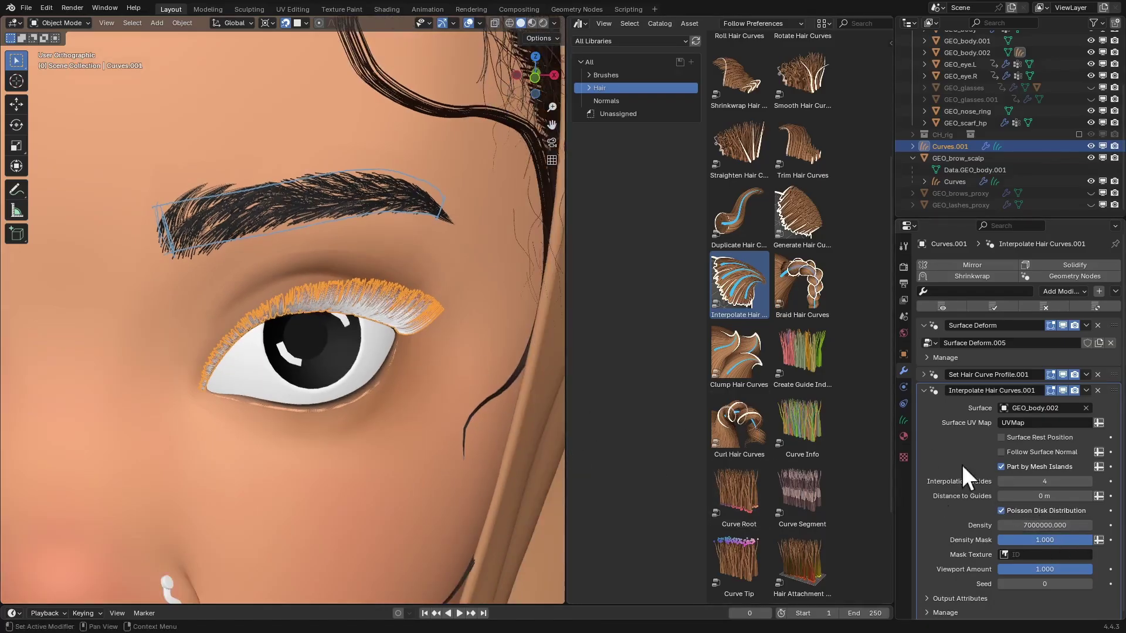
- Duplicate the upper eyelash guide curves in place and mirror the copy along the global X axis onto the other eye
mouse_move(457, 284)
ctrl+middle_down()
mouse_move(457, 300)
mouse_move(388, 353)
mouse_move(467, 339)
mouse_move(441, 295)
ctrl+middle_up()
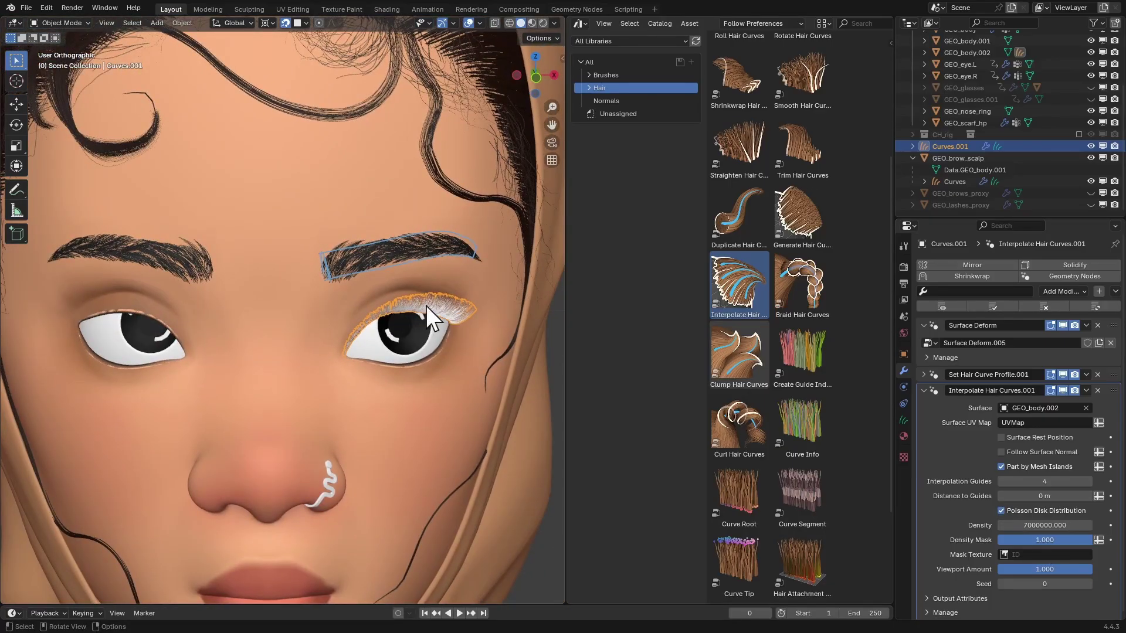
key(Tab)
middle_drag(439, 302, 456, 297)
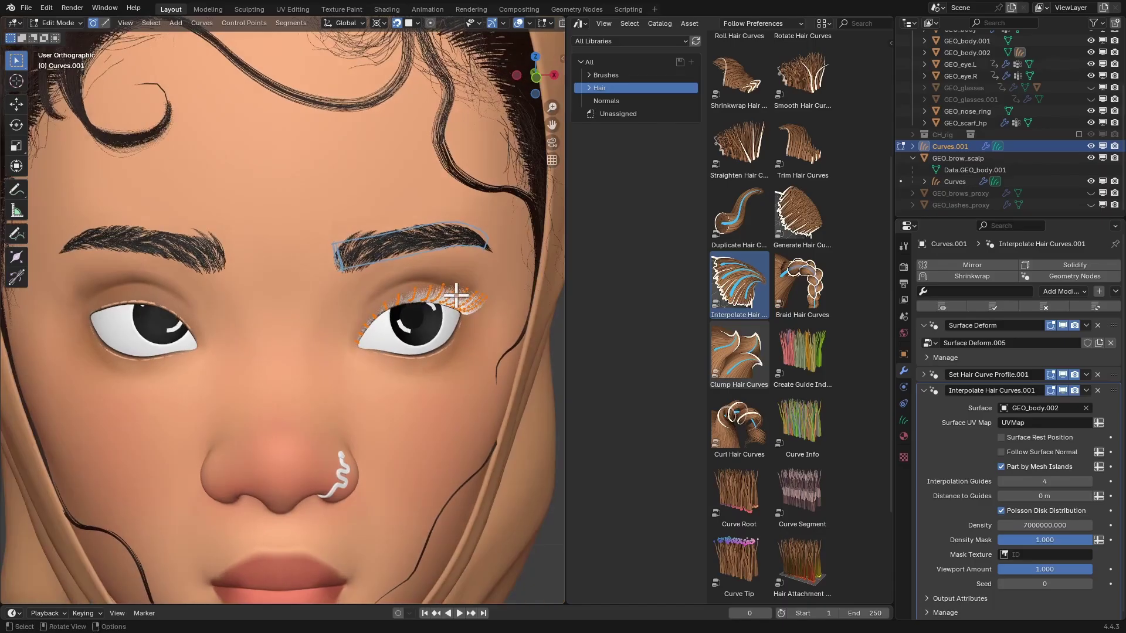
key(Tab)
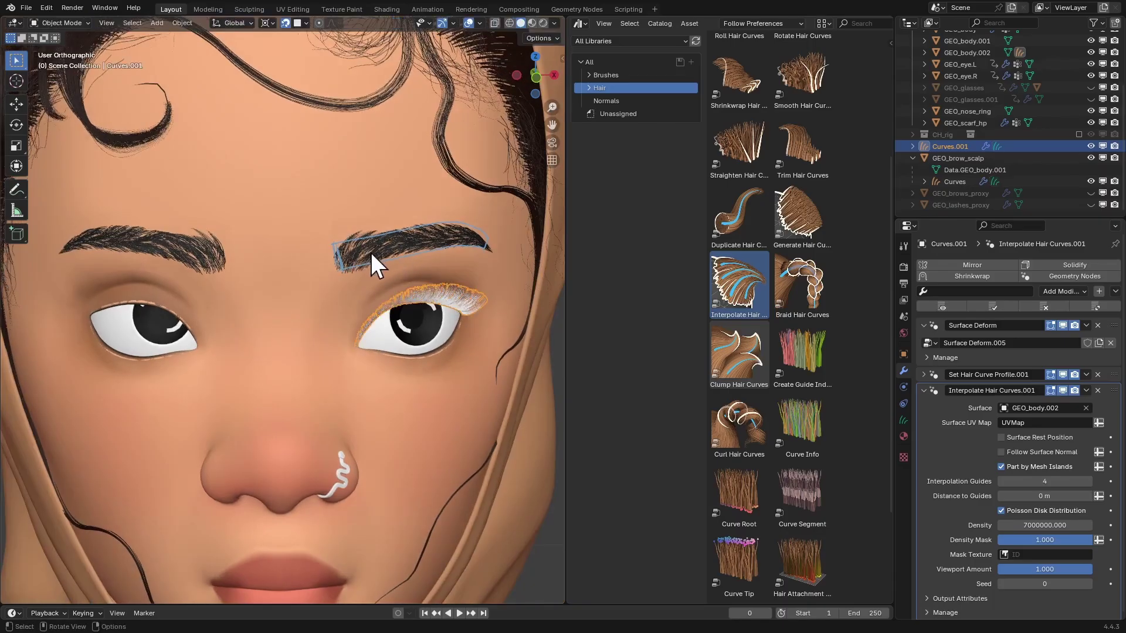
key(Tab)
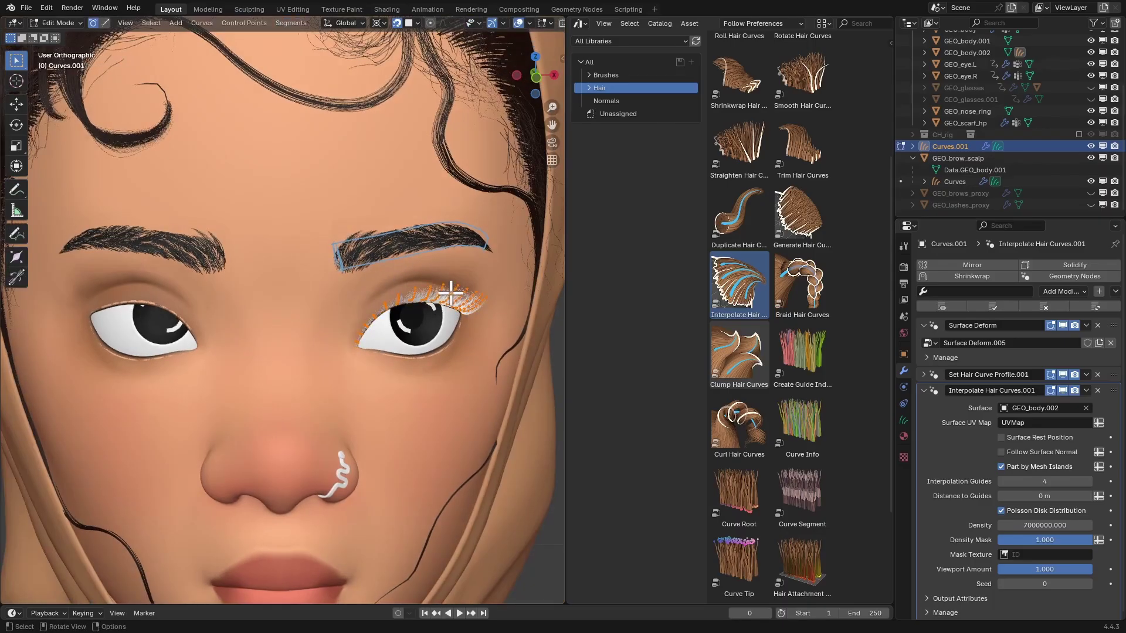
key(shift+d)
right_click(437, 273)
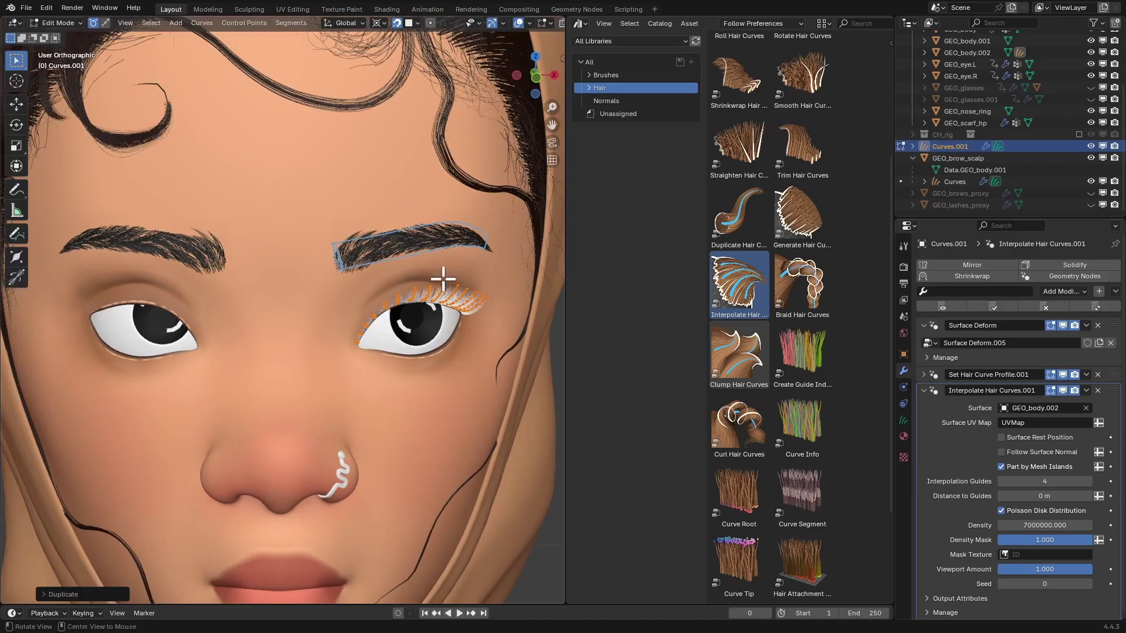
key(ctrl+m)
key(x)
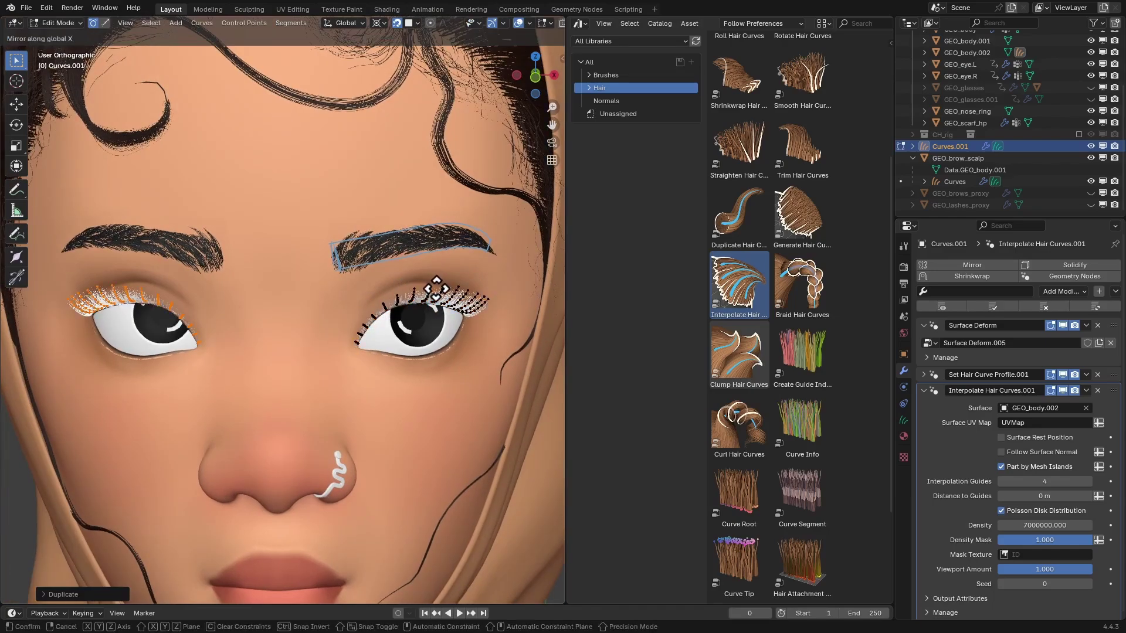
click(437, 286)
click(411, 276)
middle_drag(422, 276, 440, 276)
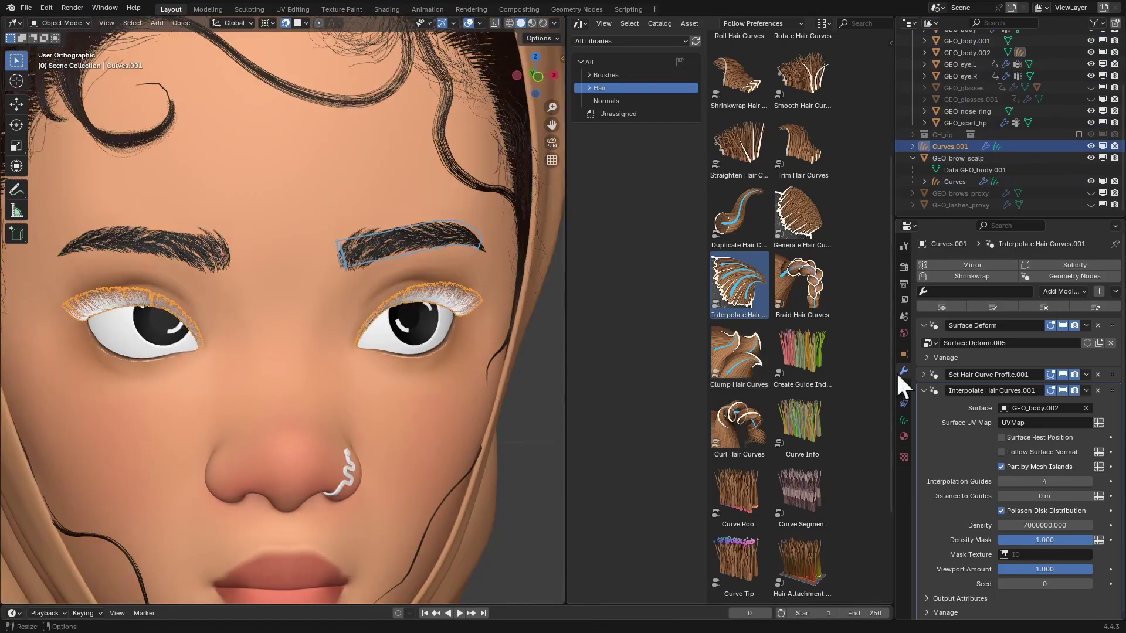
- Darken the eyelash curves' viewport display color to near black and hide the viewport overlays
click(903, 355)
scroll(995, 424, down, 3)
click(1035, 551)
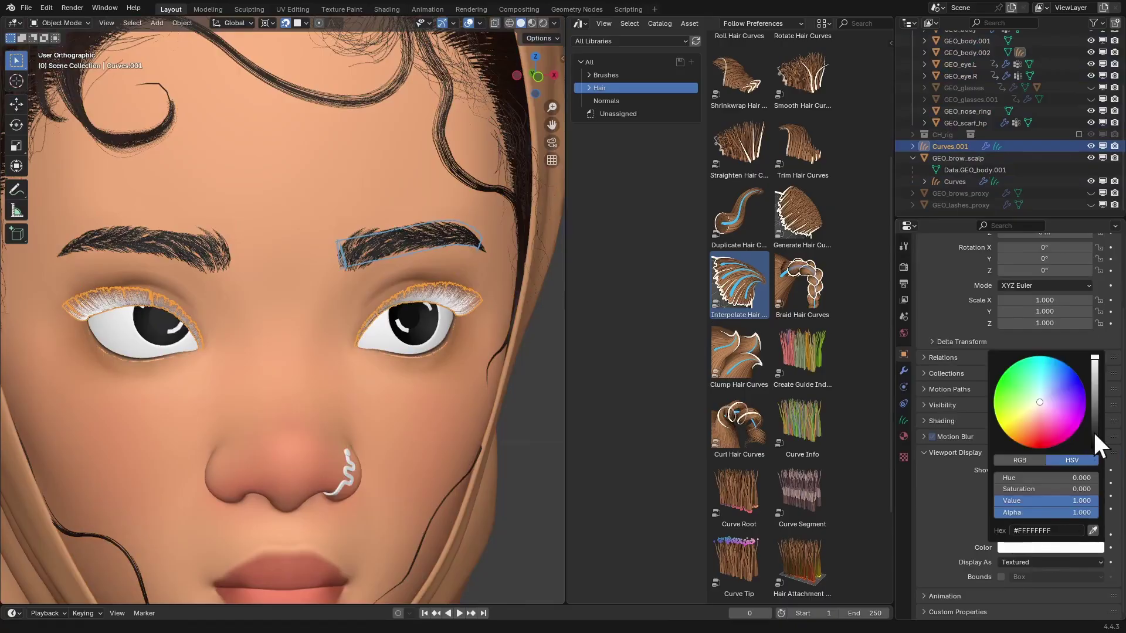
drag(1093, 430, 1094, 434)
key(z)
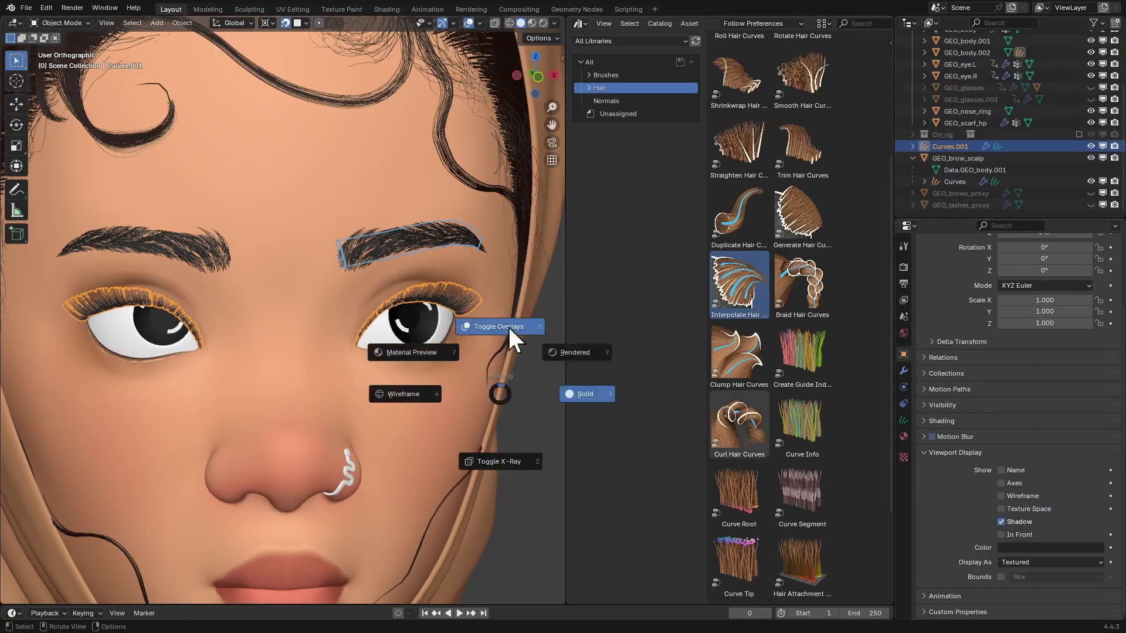
click(507, 327)
mouse_move(508, 328)
middle_down()
mouse_move(502, 312)
mouse_move(505, 342)
mouse_move(474, 265)
middle_up()
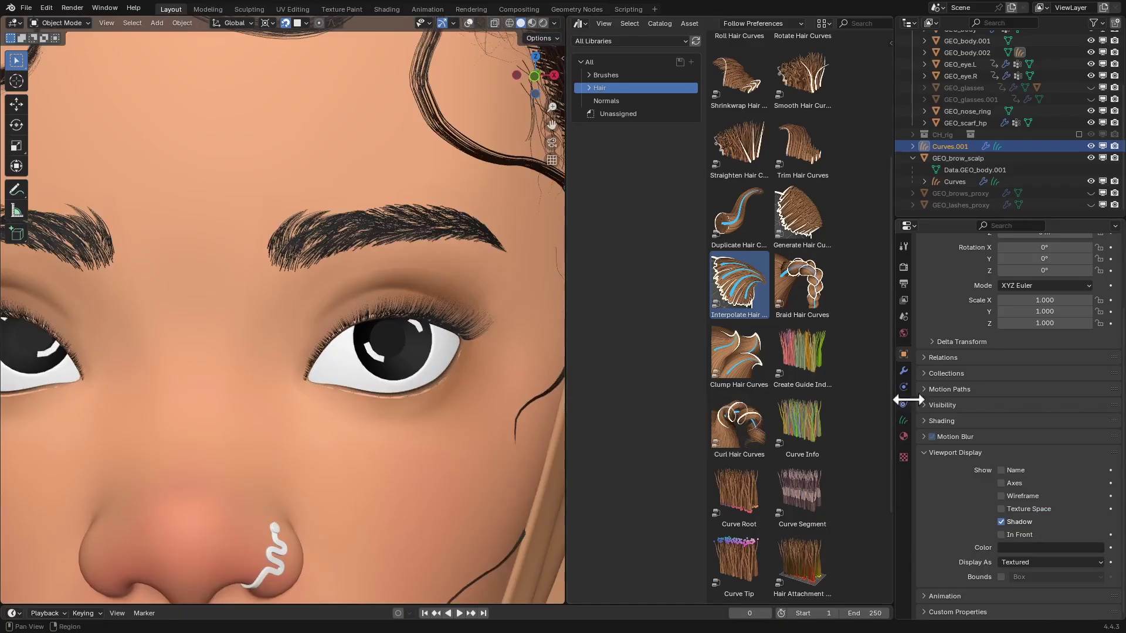
- Set the radius of the eyelashes' Set Hair Curve Profile modifier to 0.00025 m
click(903, 371)
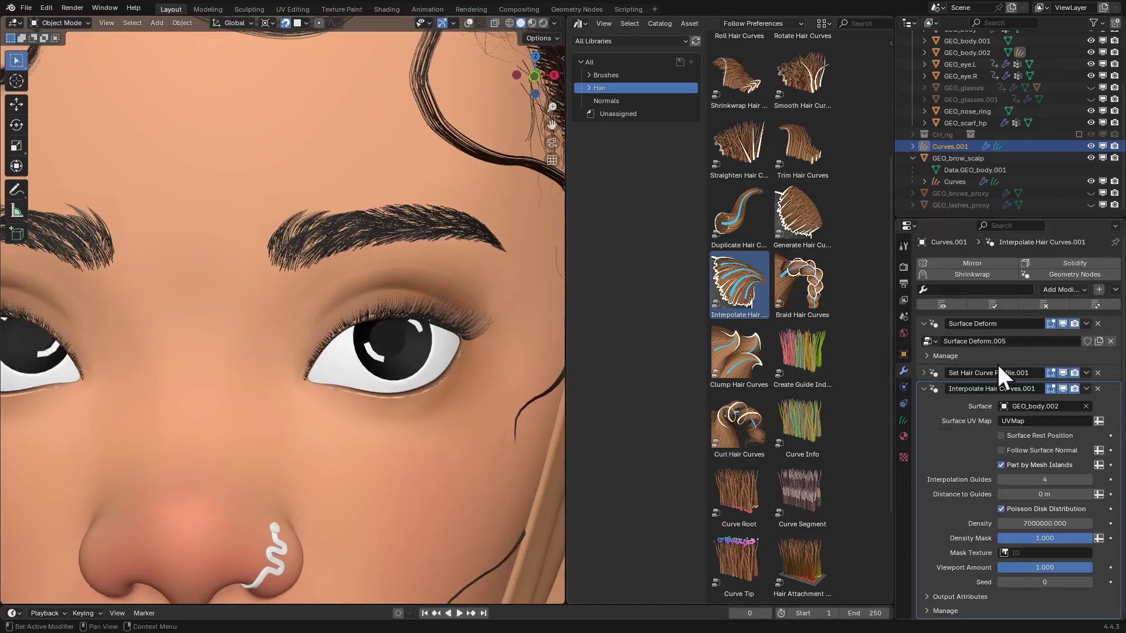
click(923, 389)
click(929, 373)
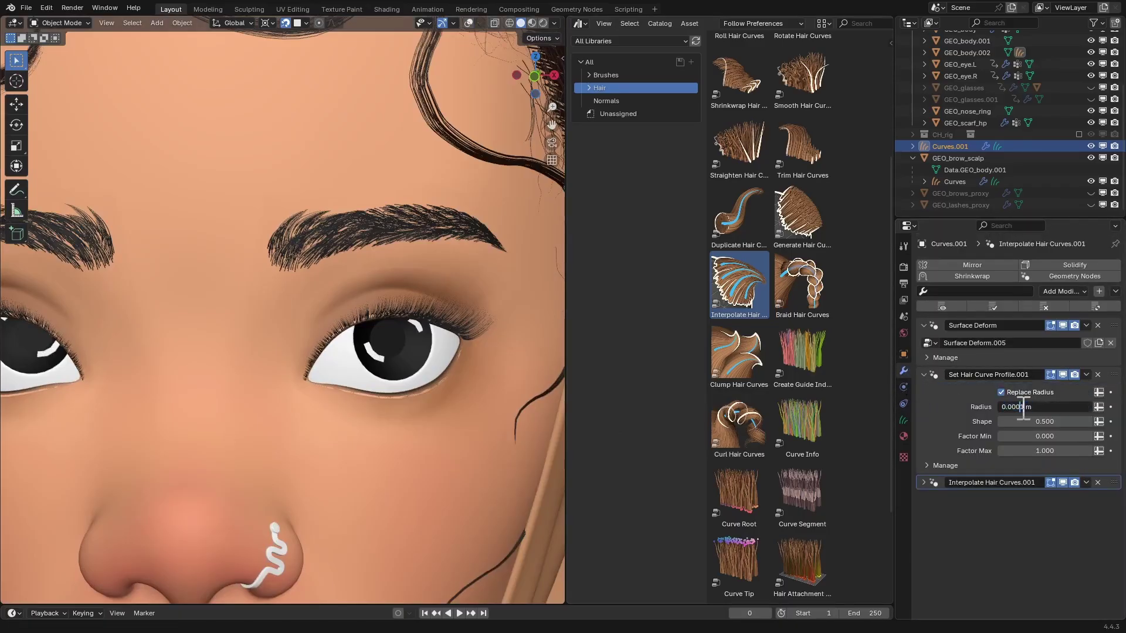
key(BackSpace)
text(25)
key(Return)
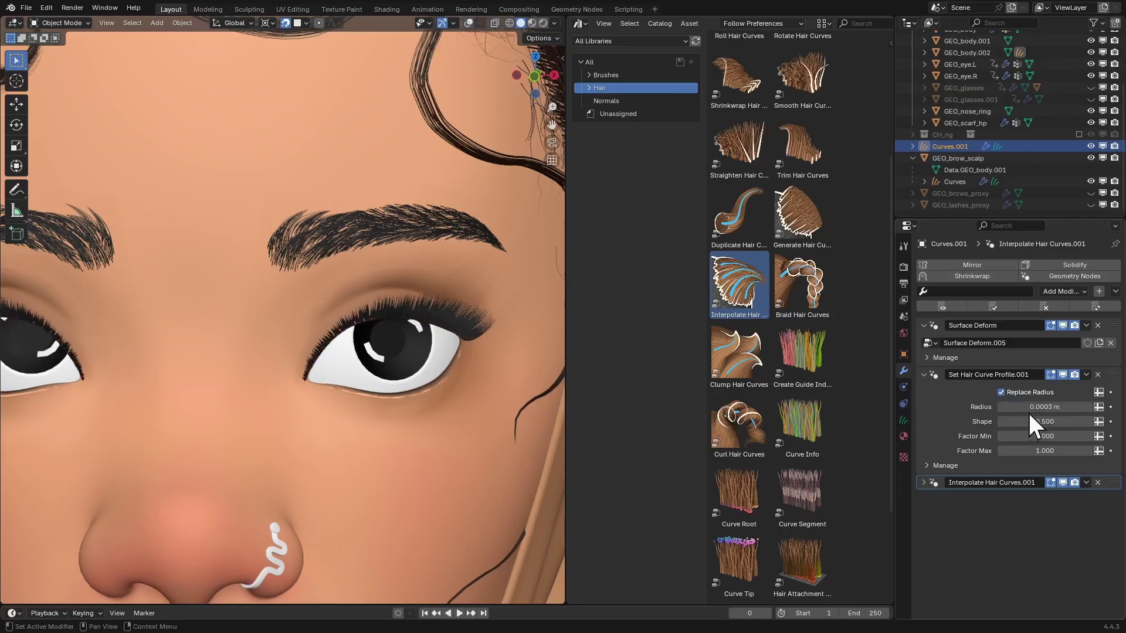
- Apply the Clump Hair Curves asset to the upper eyelash curves
middle_drag(446, 289, 400, 300)
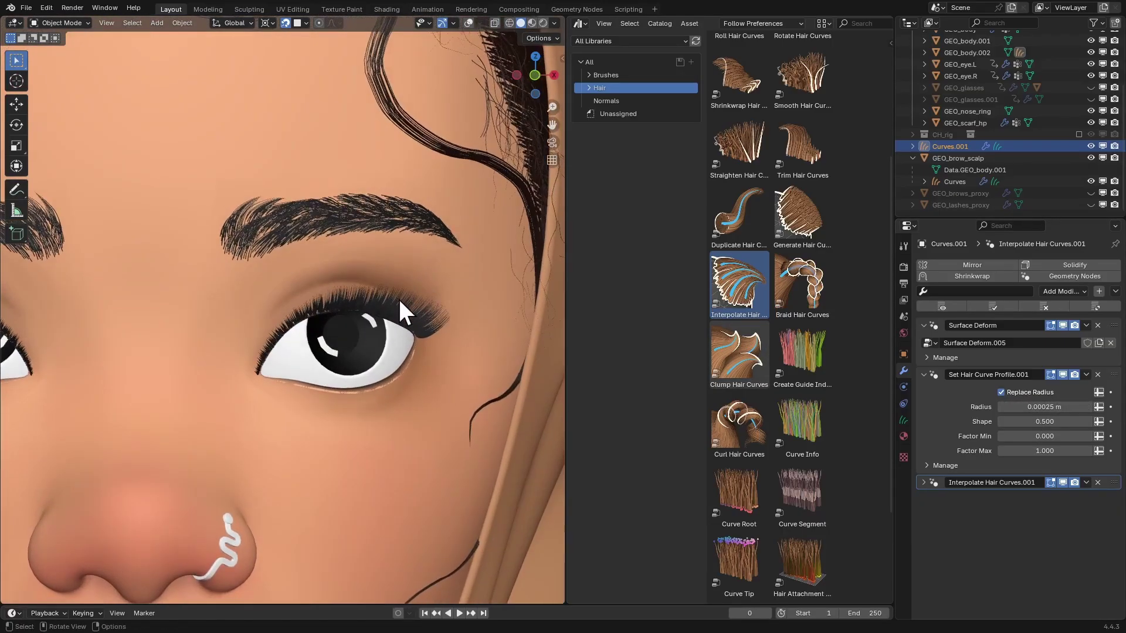
drag(758, 375, 427, 305)
middle_drag(427, 305, 381, 362)
scroll(382, 362, up, 2)
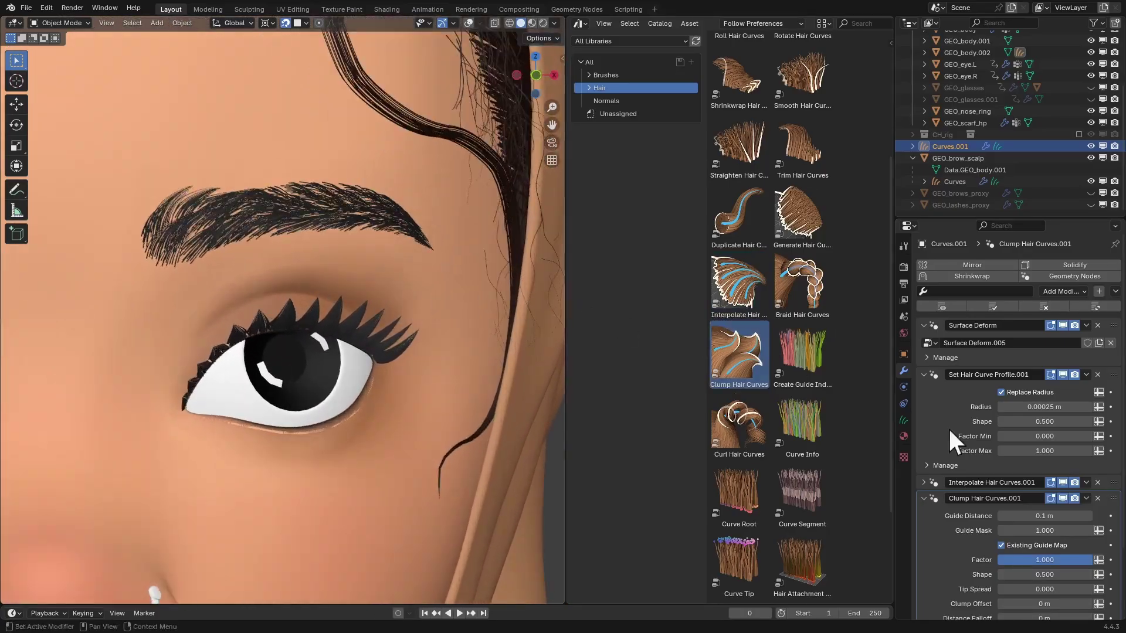
- Disable Existing Guide Map in the eyelashes' Clump Hair Curves modifier and set its guide distance to 0.001 m
click(924, 375)
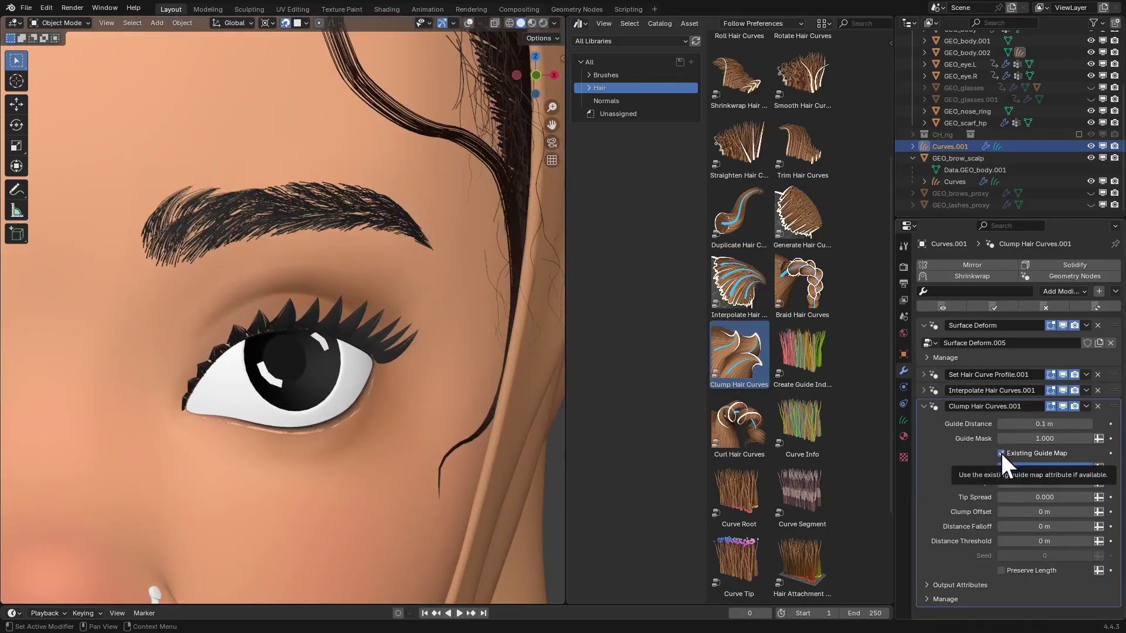
click(1000, 453)
mouse_move(1060, 427)
mouse_down()
mouse_move(990, 422)
mouse_move(1049, 425)
mouse_up()
scroll(452, 384, up, 4)
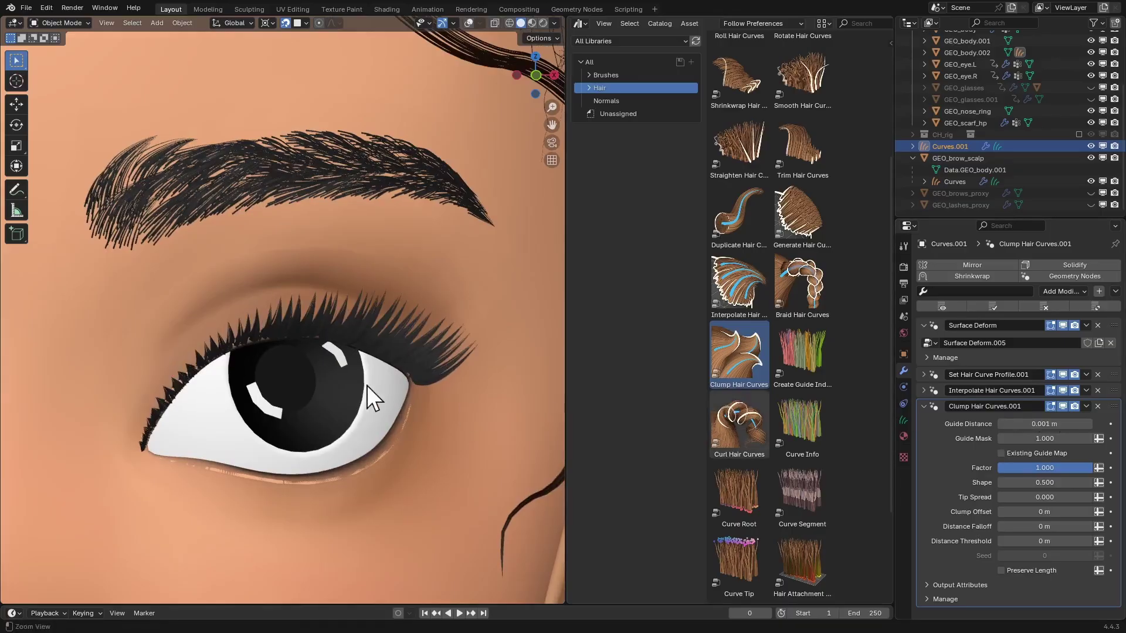
scroll(358, 389, down, 4)
scroll(353, 407, up, 4)
middle_drag(397, 322, 389, 337)
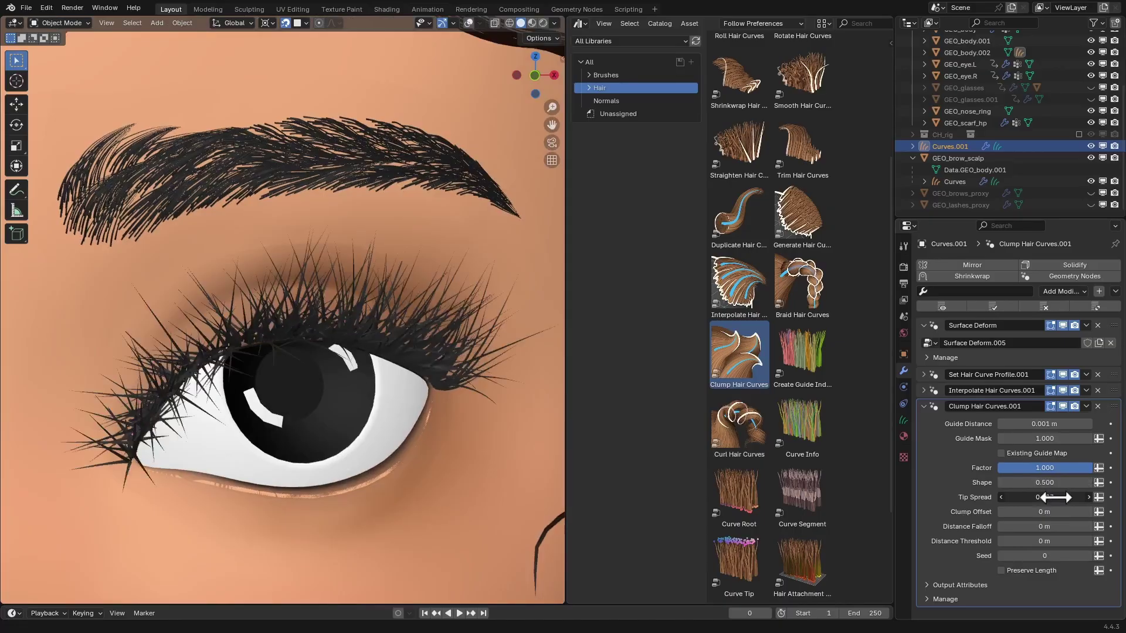
- Set the tip spread of the eyelashes' Clump Hair Curves modifier to 0.001
drag(1048, 498, 1061, 497)
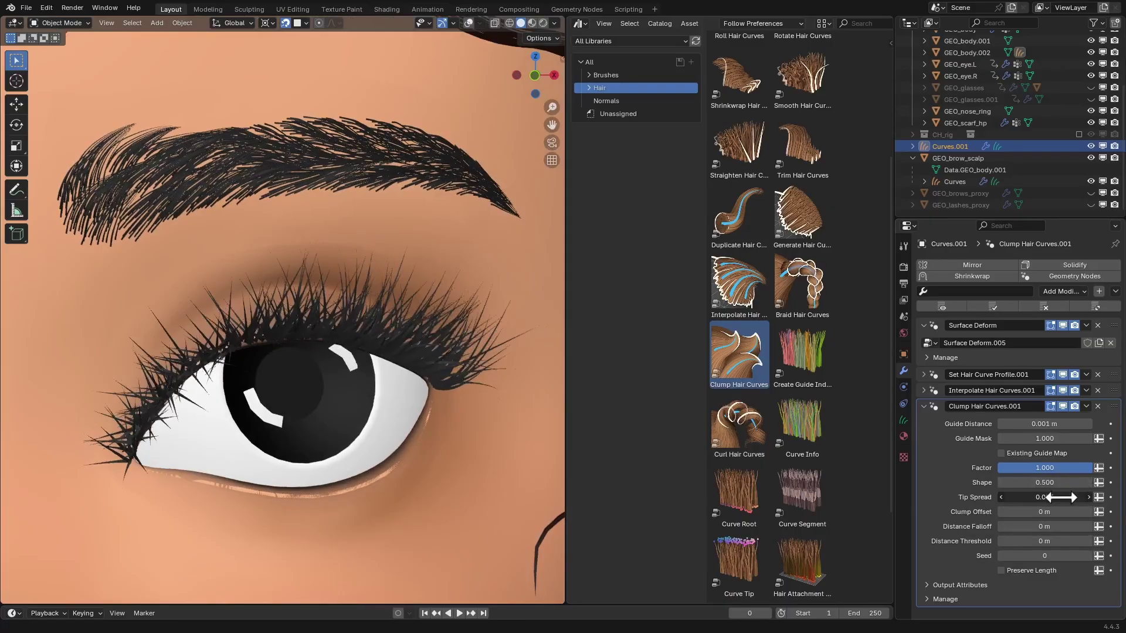
scroll(319, 327, down, 5)
middle_drag(319, 326, 395, 330)
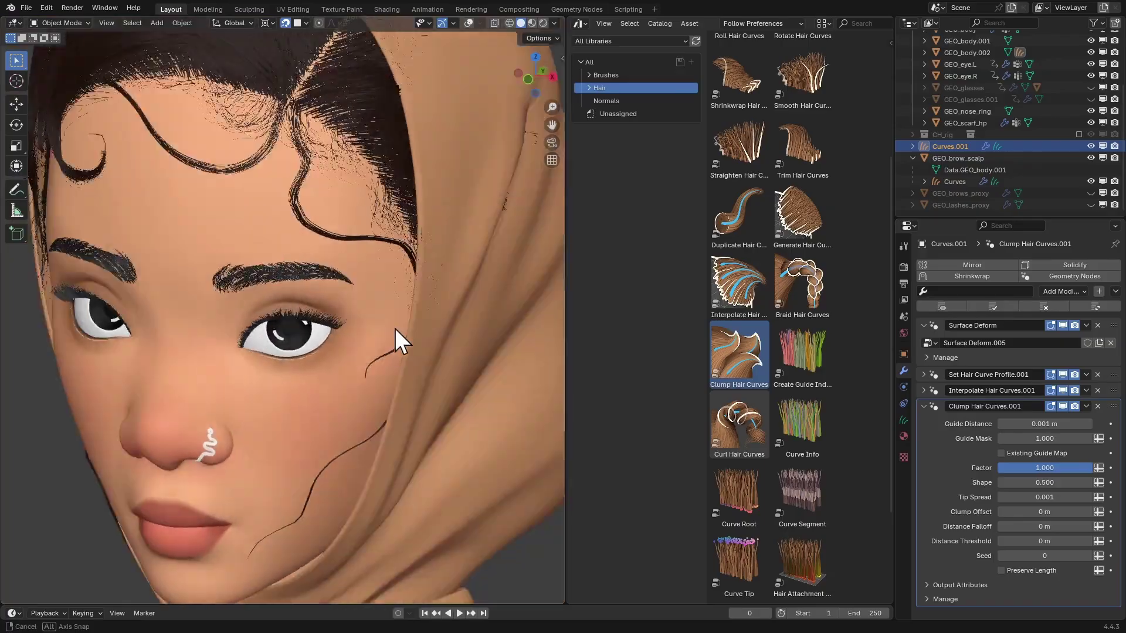
scroll(387, 305, up, 8)
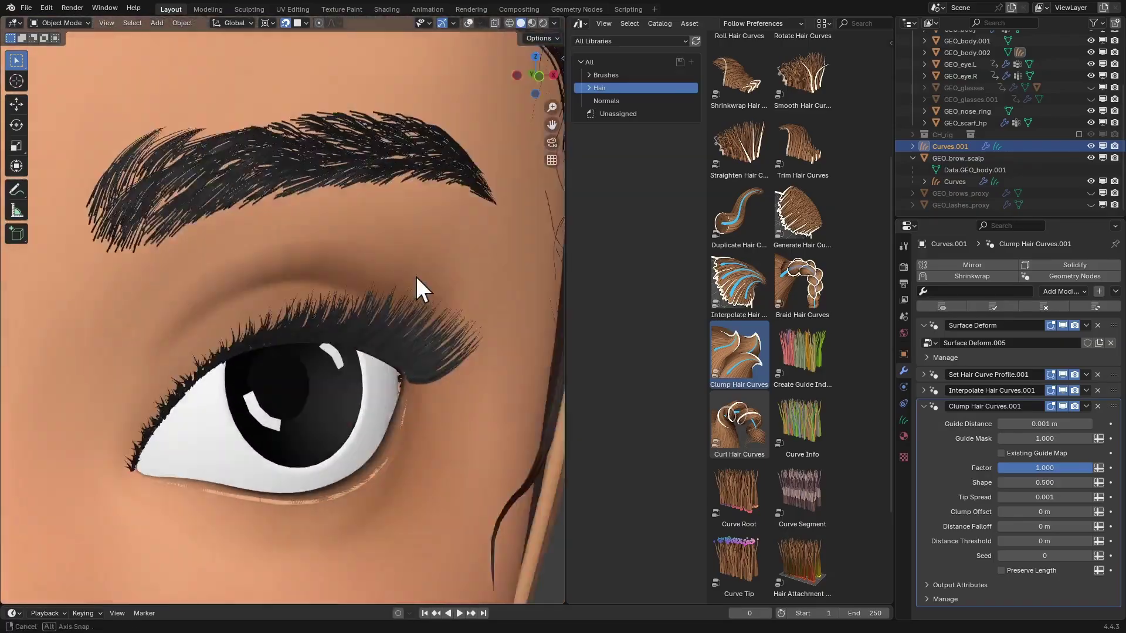
middle_drag(417, 277, 421, 325)
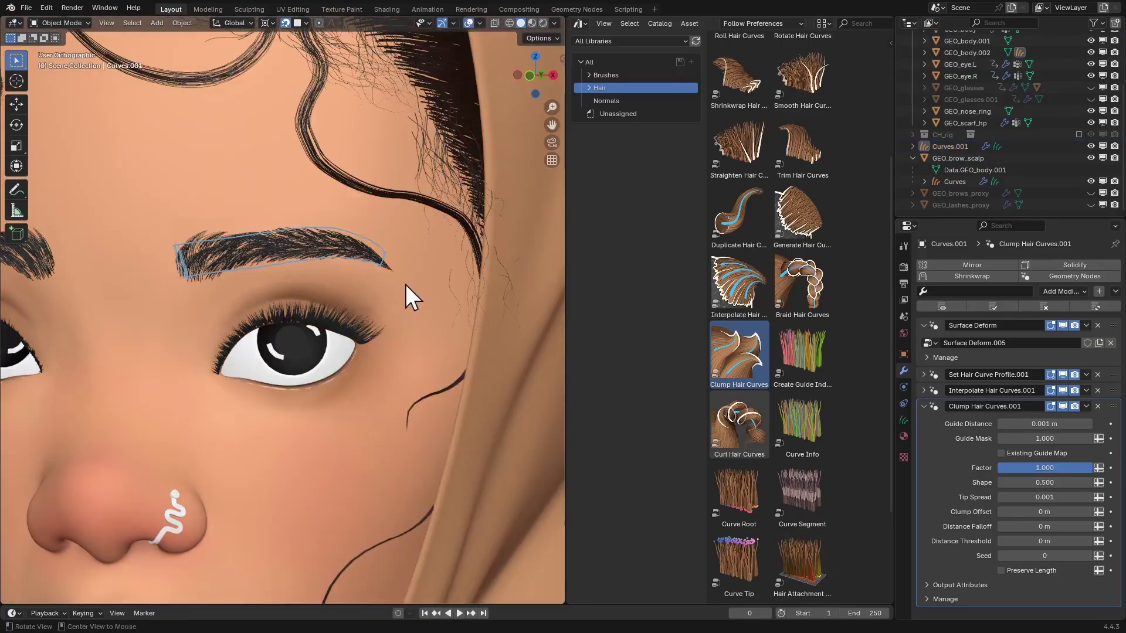
- Add an Empty Hair curves object to the lower eyelid strip GEO_body.001
ctrl+middle_drag(406, 284, 374, 320)
scroll(382, 294, up, 3)
click(350, 318)
scroll(365, 317, up, 2)
mouse_move(374, 404)
middle_down()
mouse_move(382, 413)
mouse_move(357, 407)
middle_up()
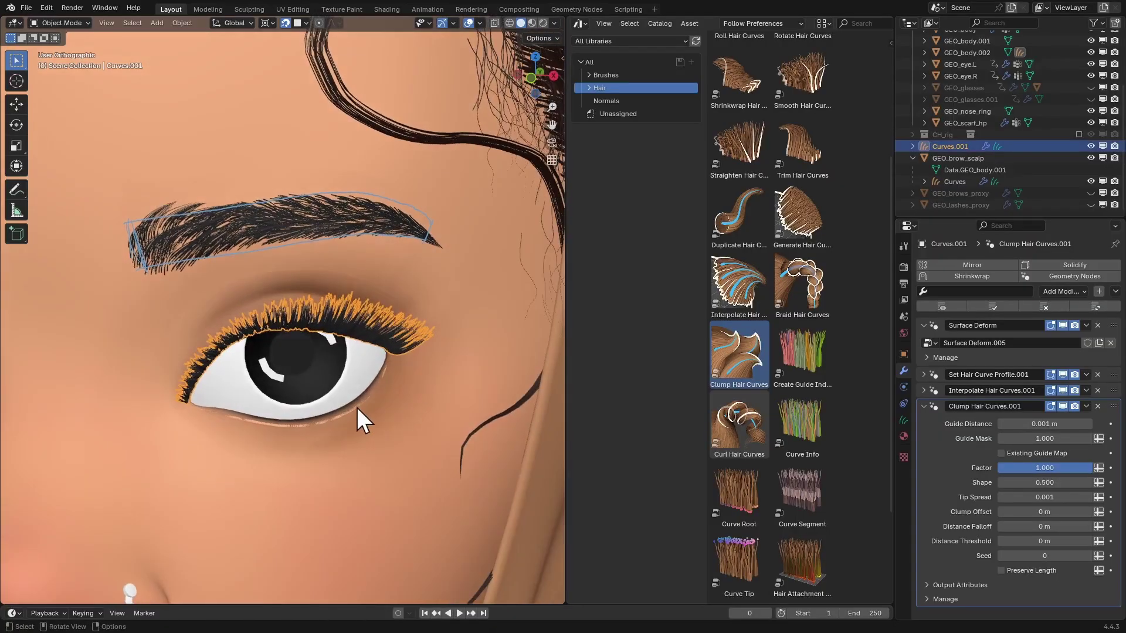
click(359, 406)
scroll(392, 369, down, 2)
middle_drag(392, 368, 399, 311)
scroll(399, 311, up, 3)
key(shift+a)
mouse_move(396, 262)
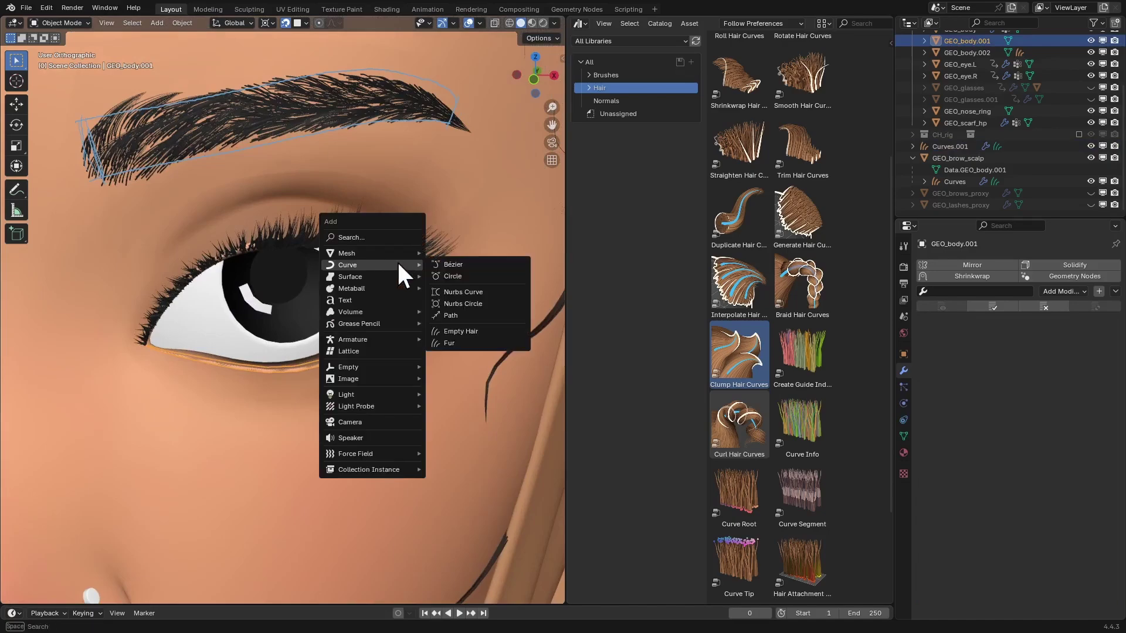
click(466, 331)
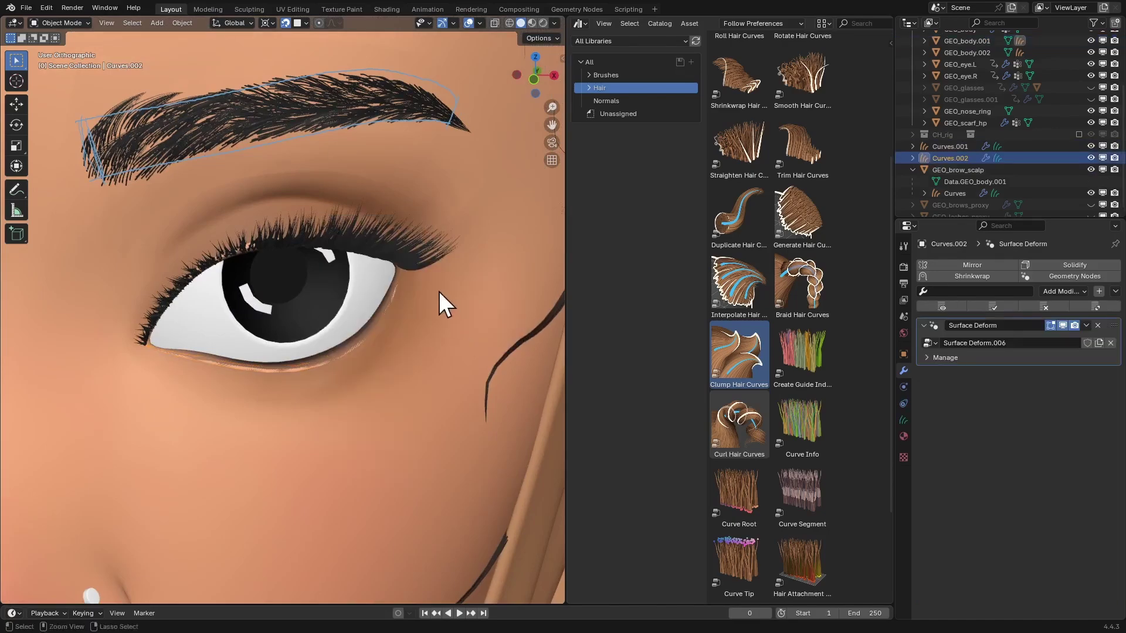
- Enter Sculpt Mode on the new lower-lash curves and set up the Add brush with a 15 px radius and X symmetry
scroll(438, 291, down, 1)
middle_drag(439, 290, 423, 258)
scroll(423, 258, down, 3)
key(ctrl+Tab)
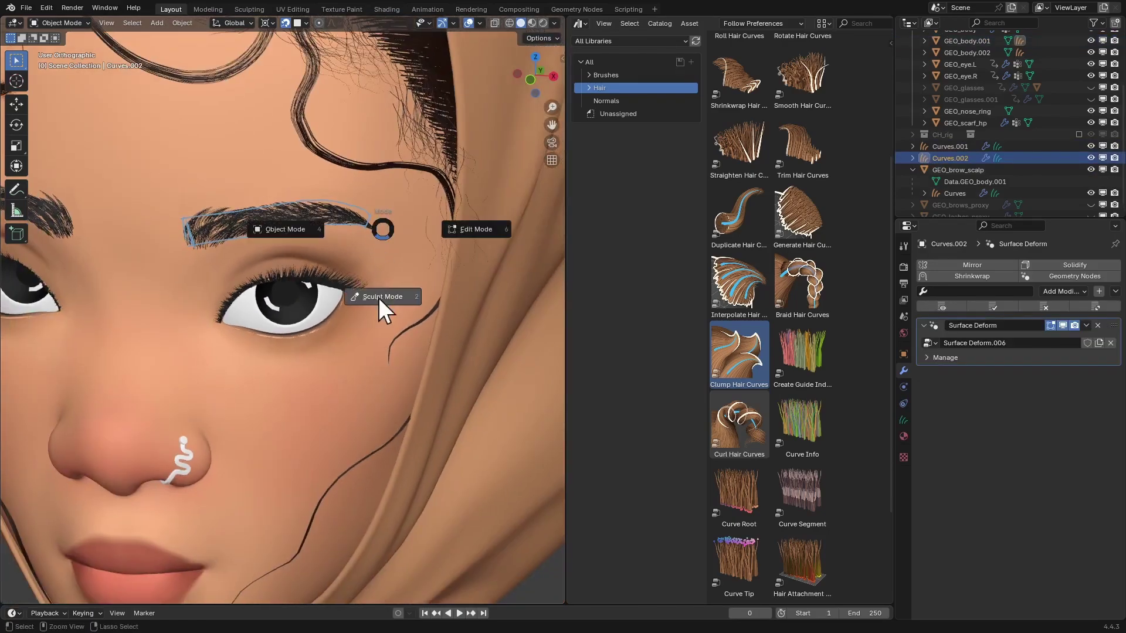
click(381, 309)
mouse_move(372, 322)
shift+middle_down()
mouse_move(435, 301)
mouse_move(410, 307)
shift+middle_up()
key(shift+space)
key(4)
key(f)
click(424, 299)
key(f)
click(410, 307)
key(f)
click(432, 296)
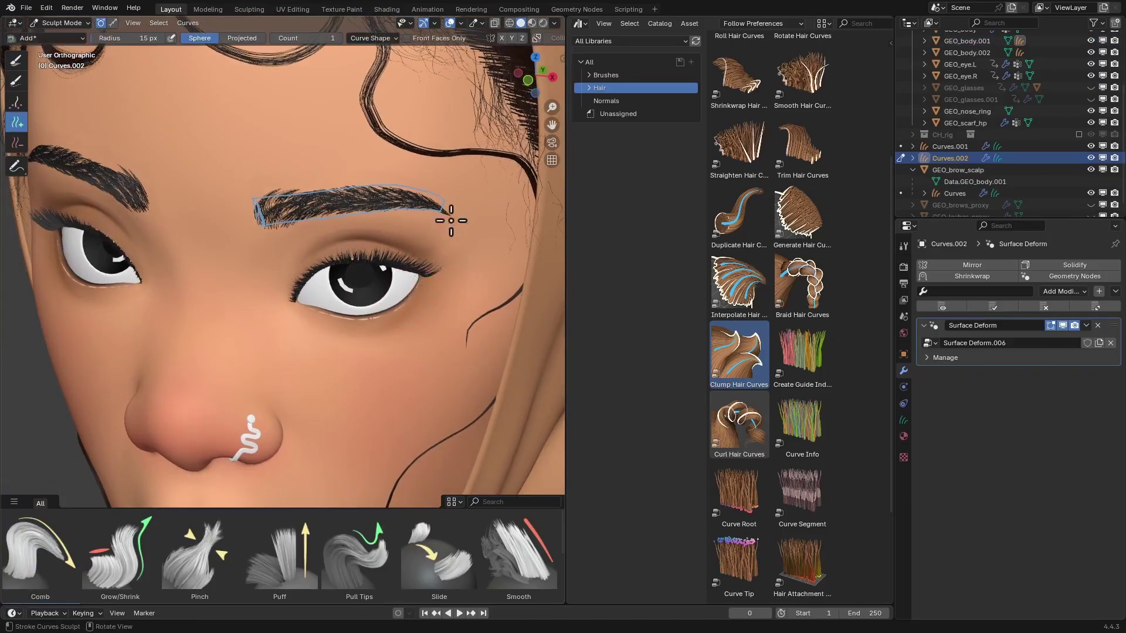
click(502, 38)
- Reduce the Add brush radius to 14 px and place the first guide hairs at the outer corner of the lower eyelid
scroll(405, 305, up, 8)
key(f)
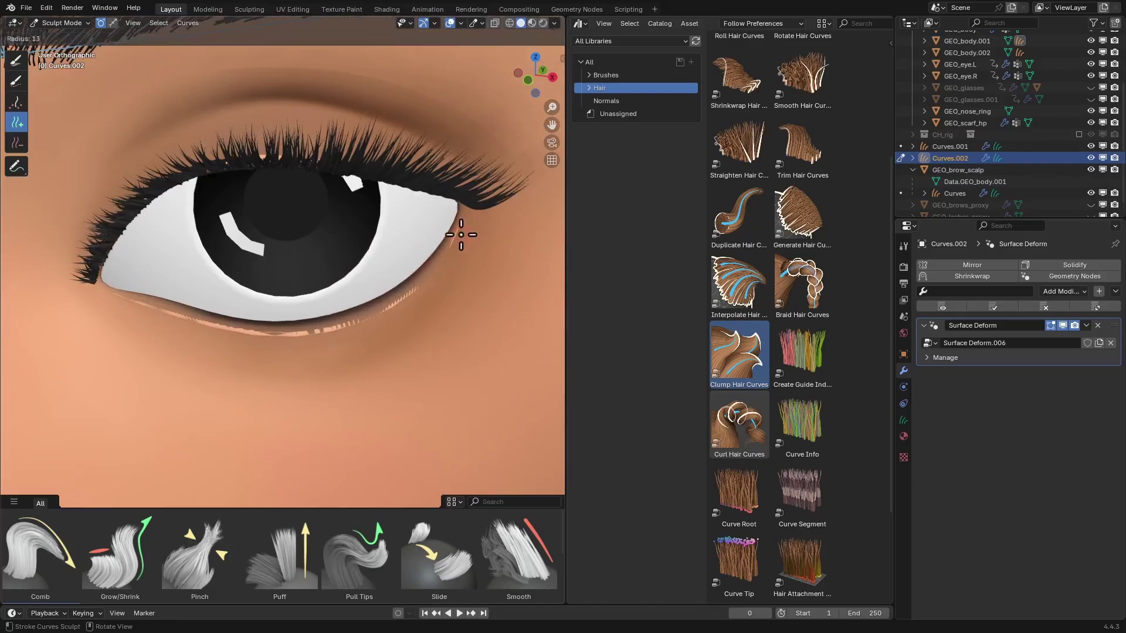
click(459, 233)
middle_drag(460, 234, 456, 228)
click(450, 228)
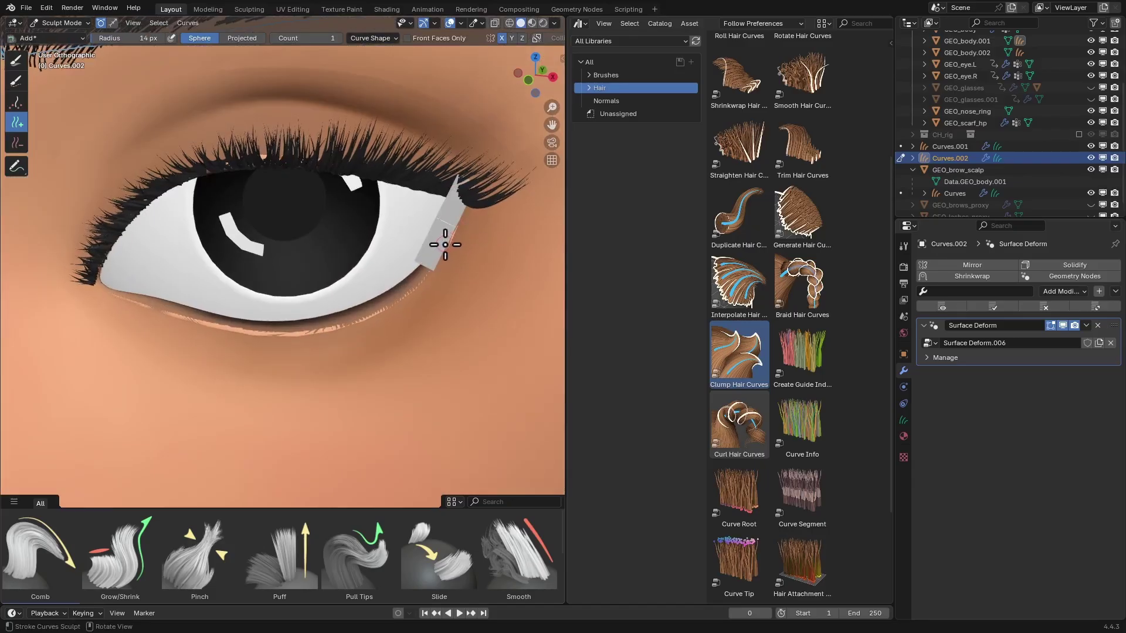
- Set the render settings' curve viewport display shape to Strand
click(903, 267)
scroll(1015, 410, down, 3)
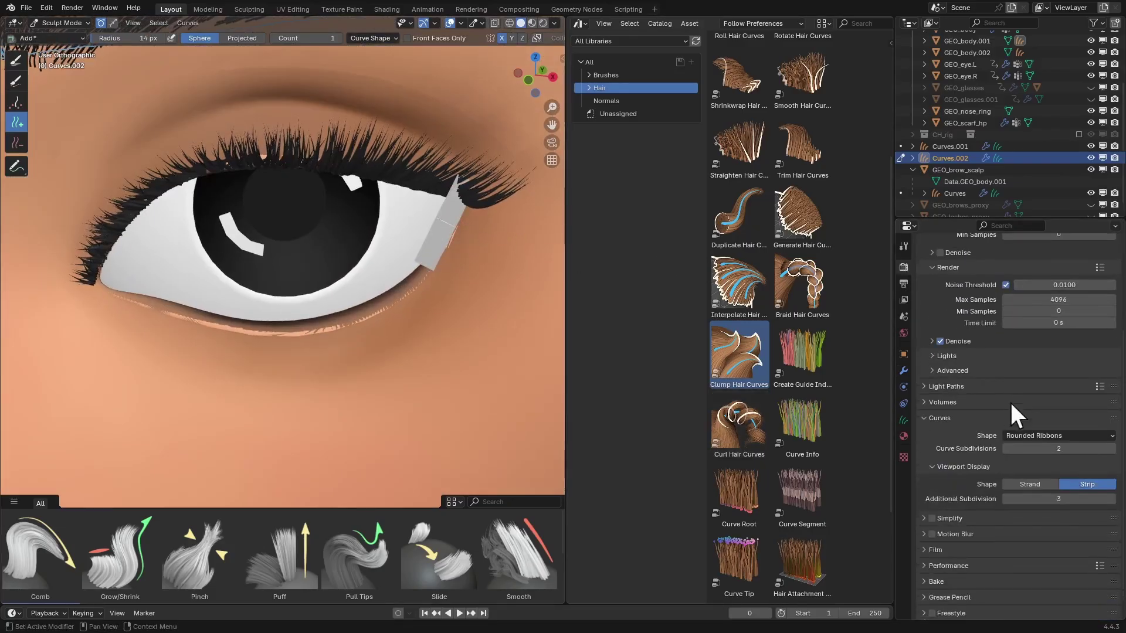
click(1031, 485)
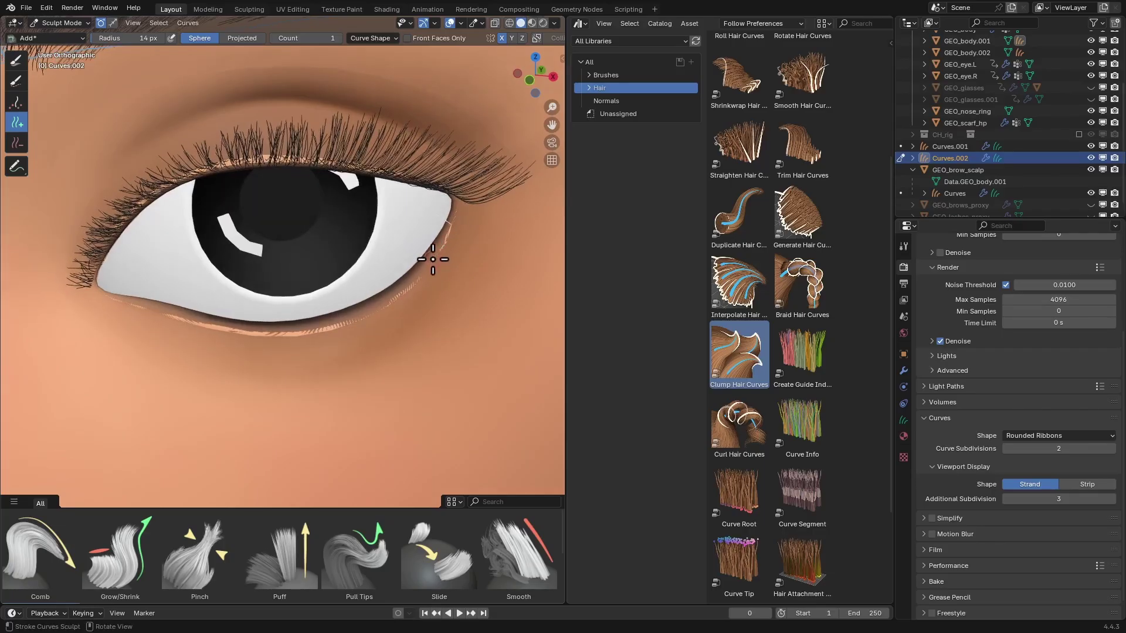
- Add guide hairs along the lower eyelid strip to the inner corner, using X-ray while placing them
middle_drag(432, 259, 419, 280)
key(alt+z)
scroll(414, 260, up, 1)
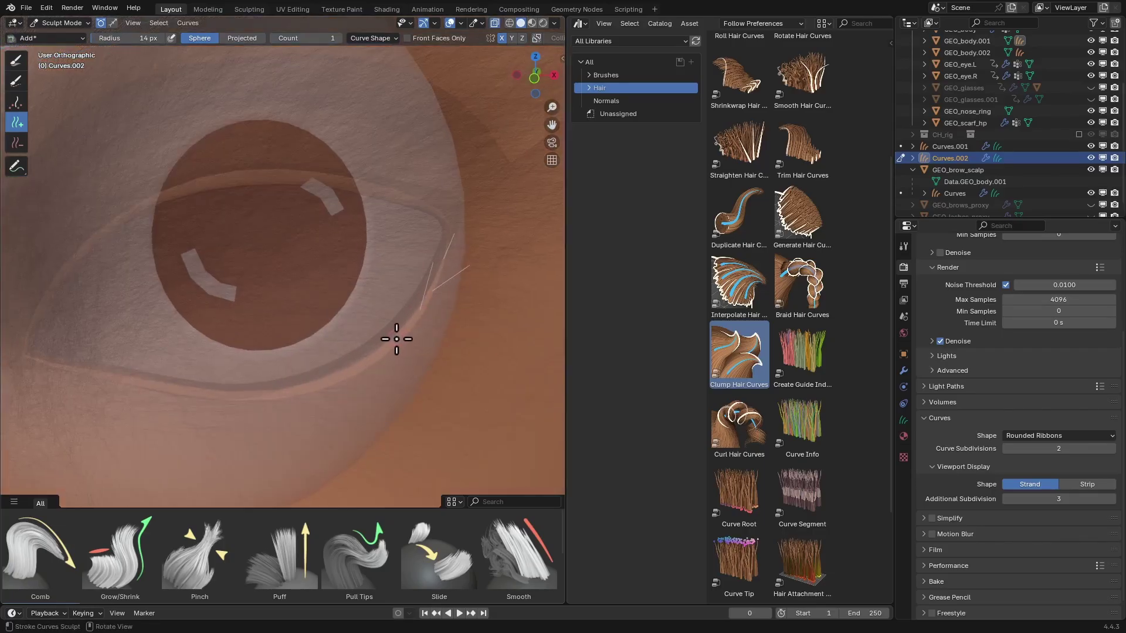
middle_drag(397, 339, 218, 321)
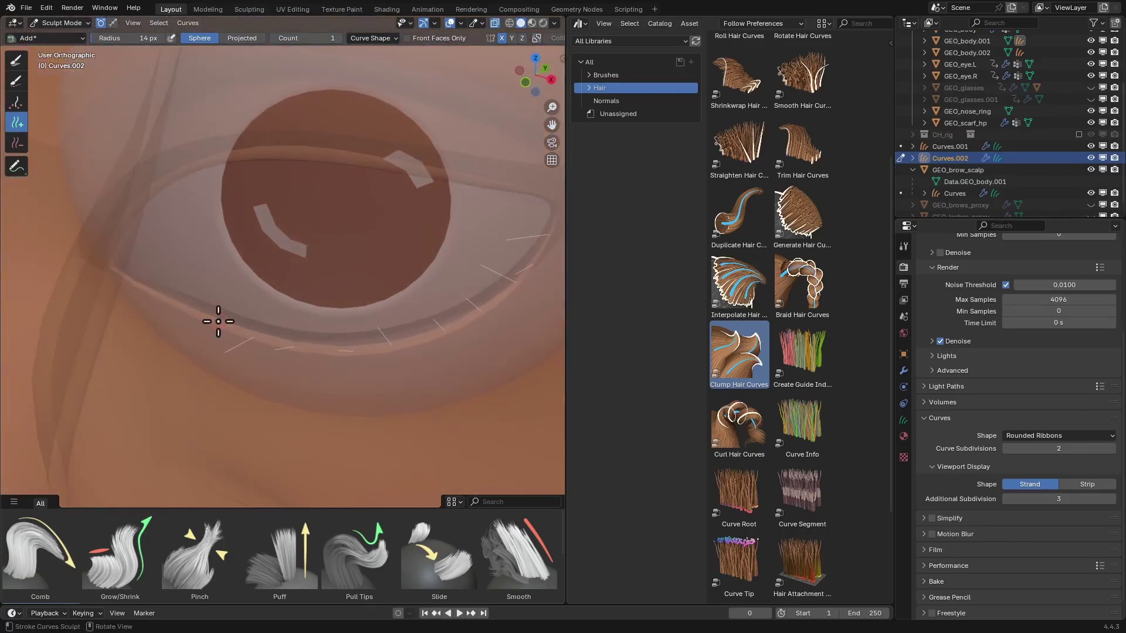
click(135, 284)
key(alt+z)
- Comb the lower-lash guide hairs forward and downward from the side, and fan the outer ones outward from the front
scroll(328, 298, down, 5)
mouse_move(328, 298)
middle_down()
mouse_move(395, 254)
mouse_move(328, 261)
middle_up()
key(c)
drag(252, 264, 216, 327)
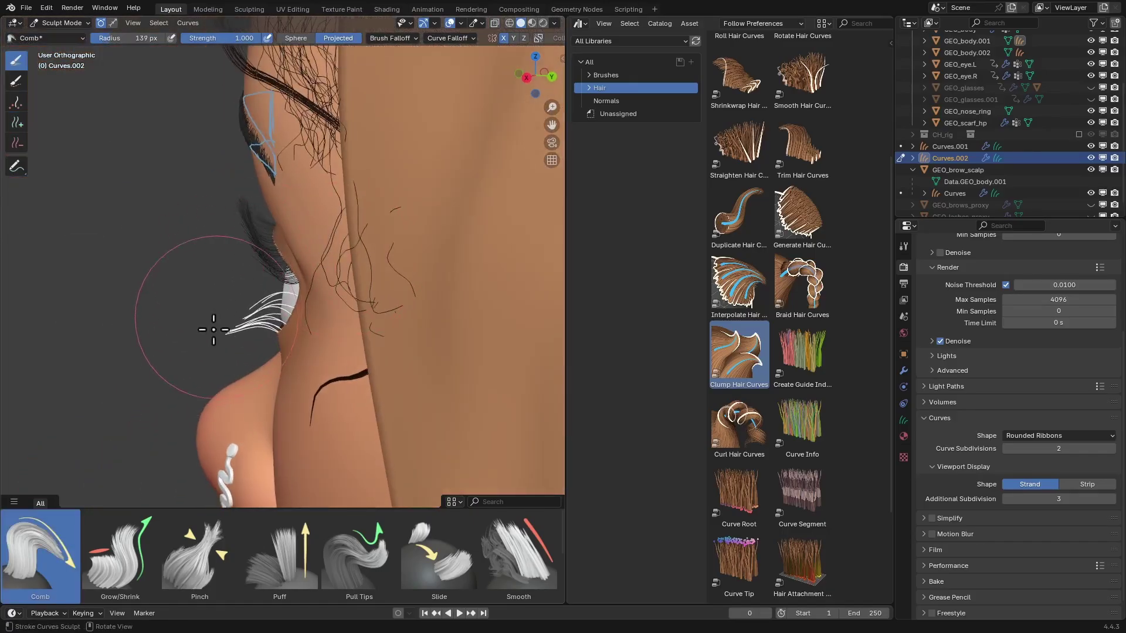
middle_drag(246, 287, 409, 282)
drag(410, 281, 461, 270)
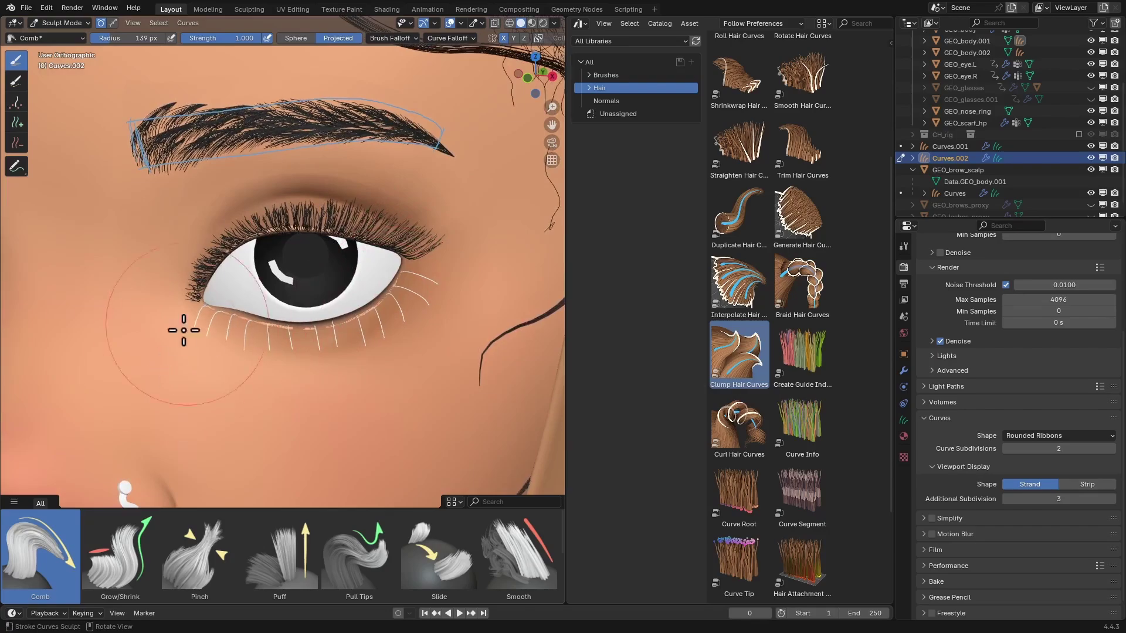
- Comb the lower-lash guide hairs near the inner and outer eye corners into an even fan, reducing the Comb brush radius to 99 px
middle_drag(183, 327, 256, 340)
mouse_move(410, 340)
alt+mouse_down()
mouse_move(414, 322)
mouse_move(319, 366)
mouse_move(244, 384)
mouse_move(342, 359)
alt+mouse_up()
key(shift+s)
ctrl+middle_drag(342, 359, 352, 289)
key(c)
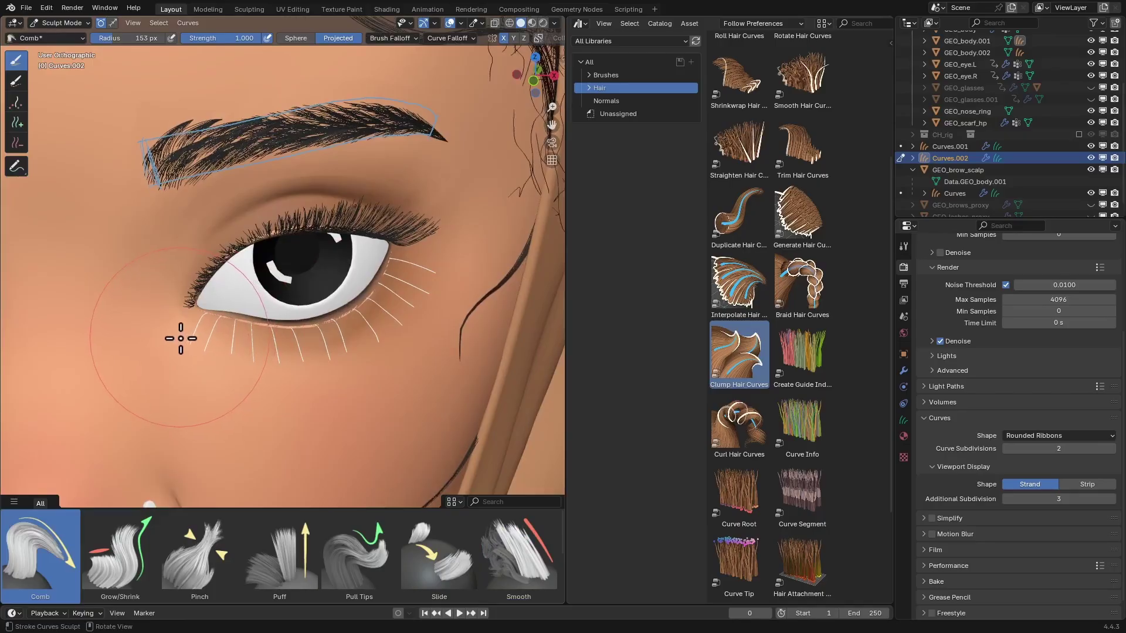
key(f)
click(256, 354)
drag(256, 354, 240, 353)
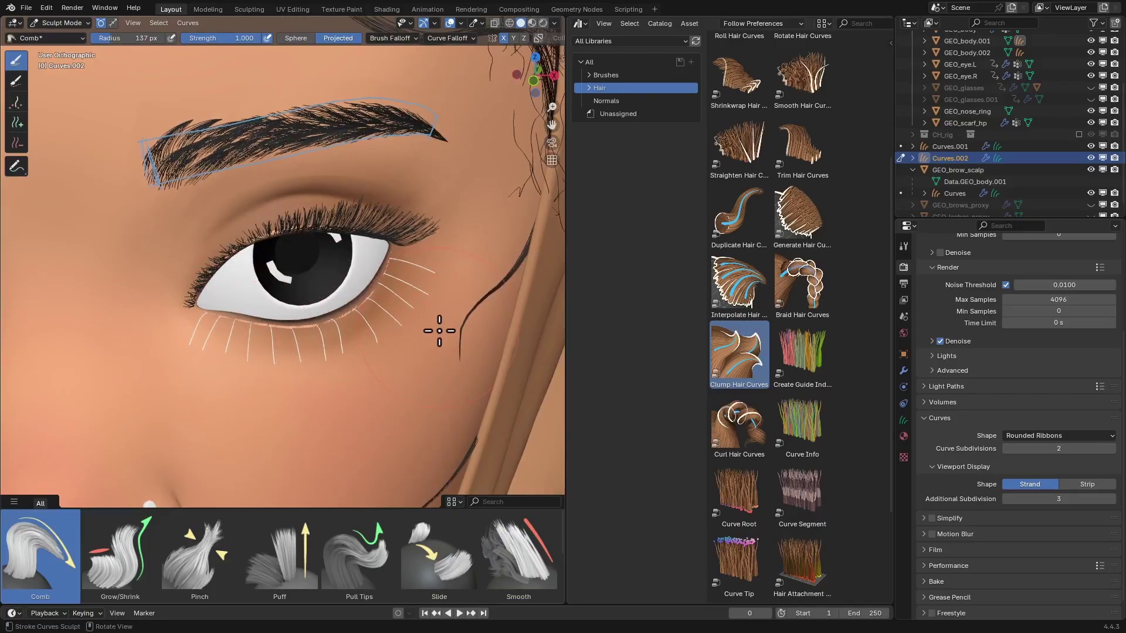
drag(439, 332, 432, 337)
key(f)
click(374, 361)
- Shorten the lower-lash guide hairs slightly with the Grow/Shrink brush, including the ones at the outer corner
key(q)
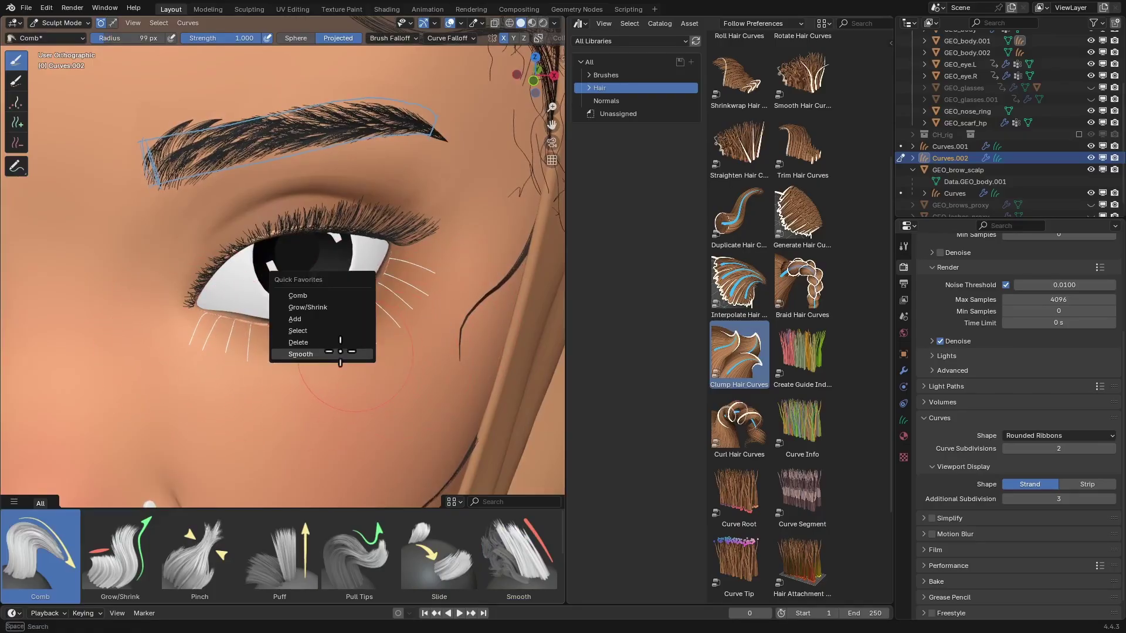
click(335, 308)
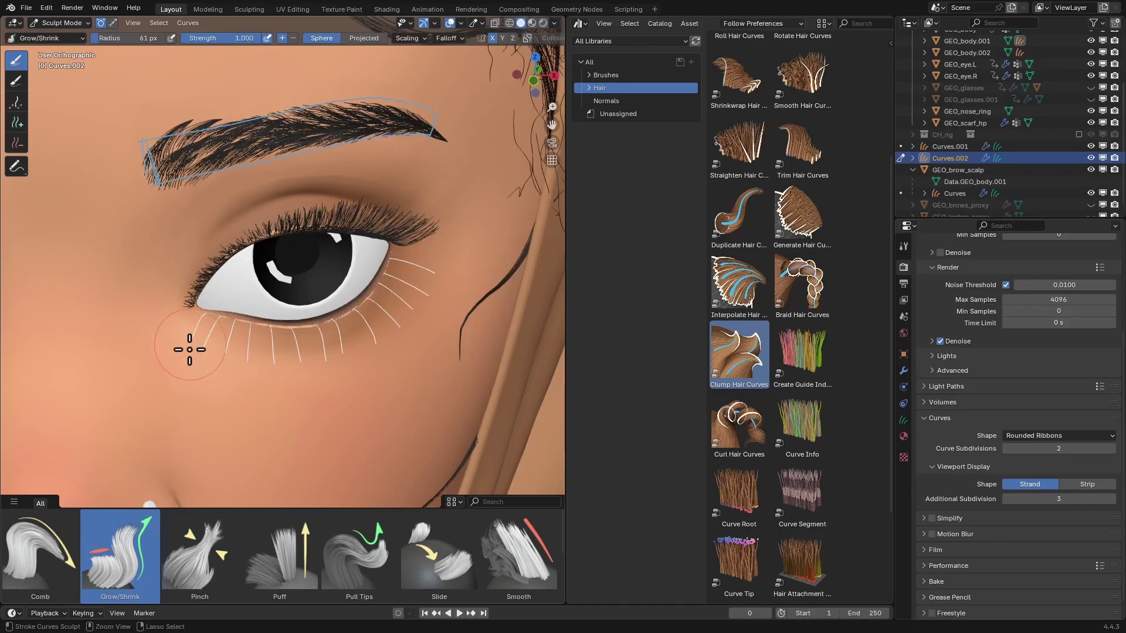
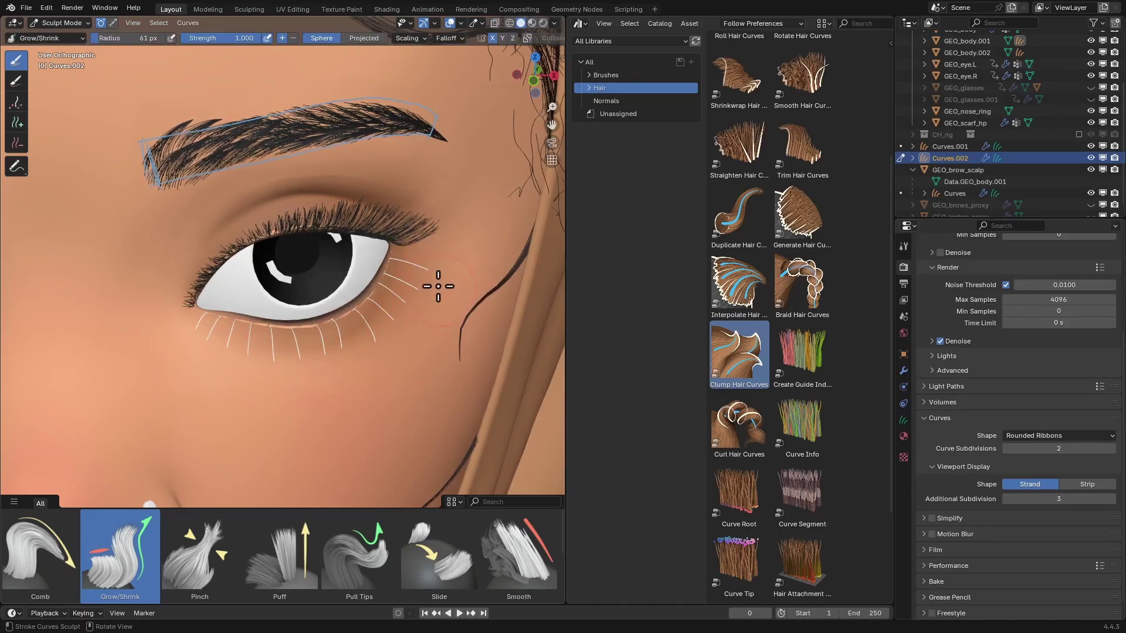
ctrl+drag(454, 283, 435, 272)
ctrl+middle_drag(434, 272, 438, 289)
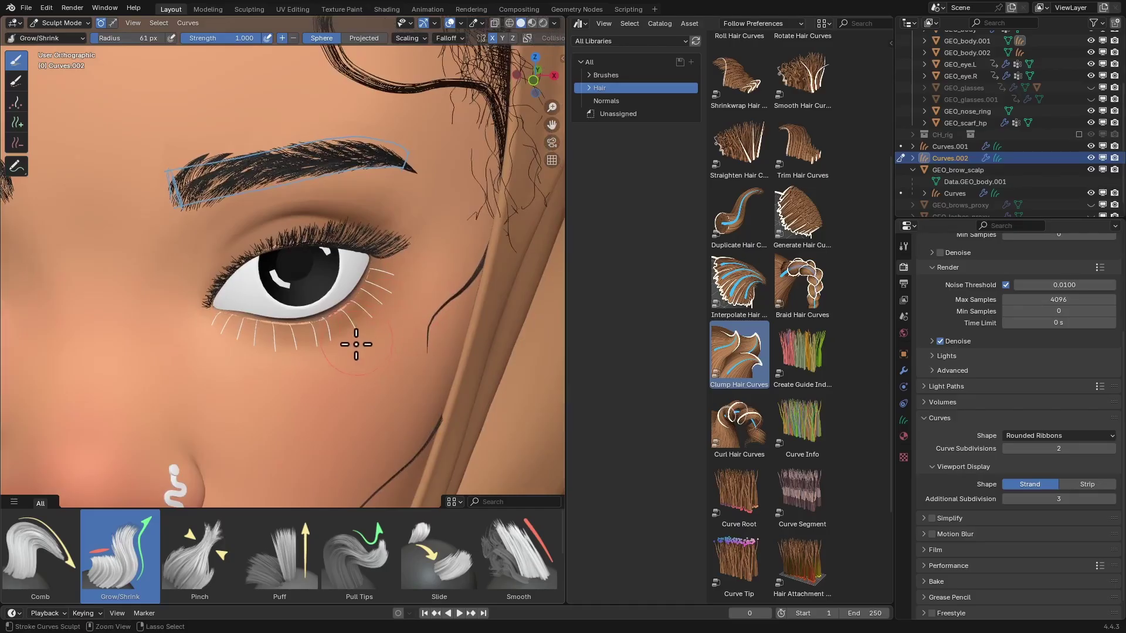
- Add a guide hair in the gap on the outer half of the lower eyelid with a 19 px Add brush
scroll(375, 305, up, 2)
scroll(393, 319, up, 3)
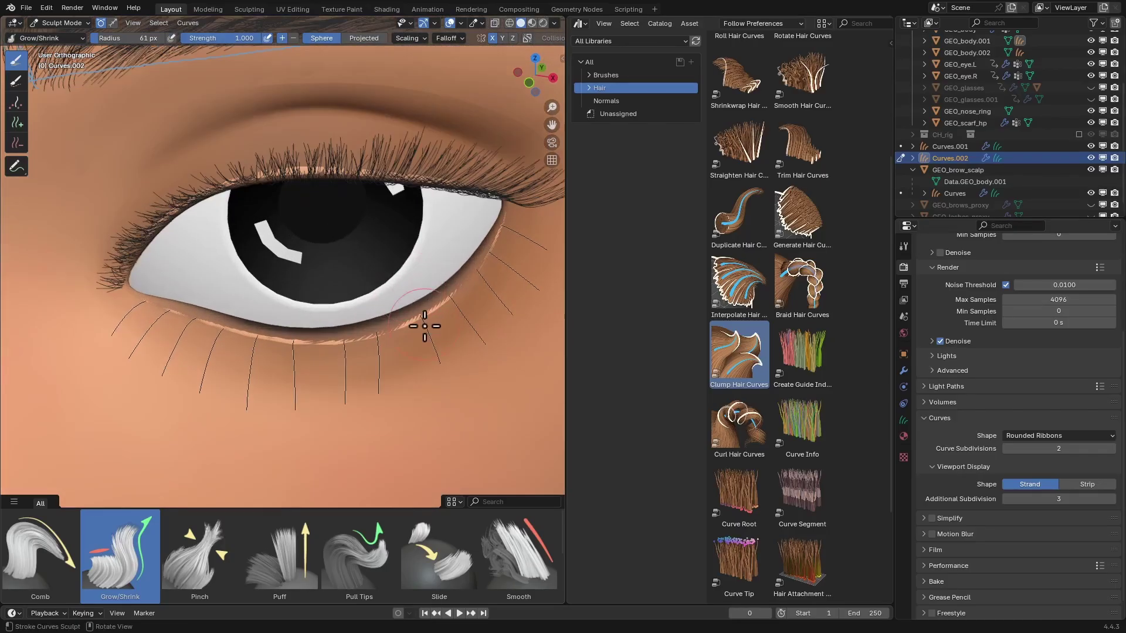
key(shift+space)
click(412, 329)
key(f)
click(404, 331)
middle_drag(405, 332, 404, 341)
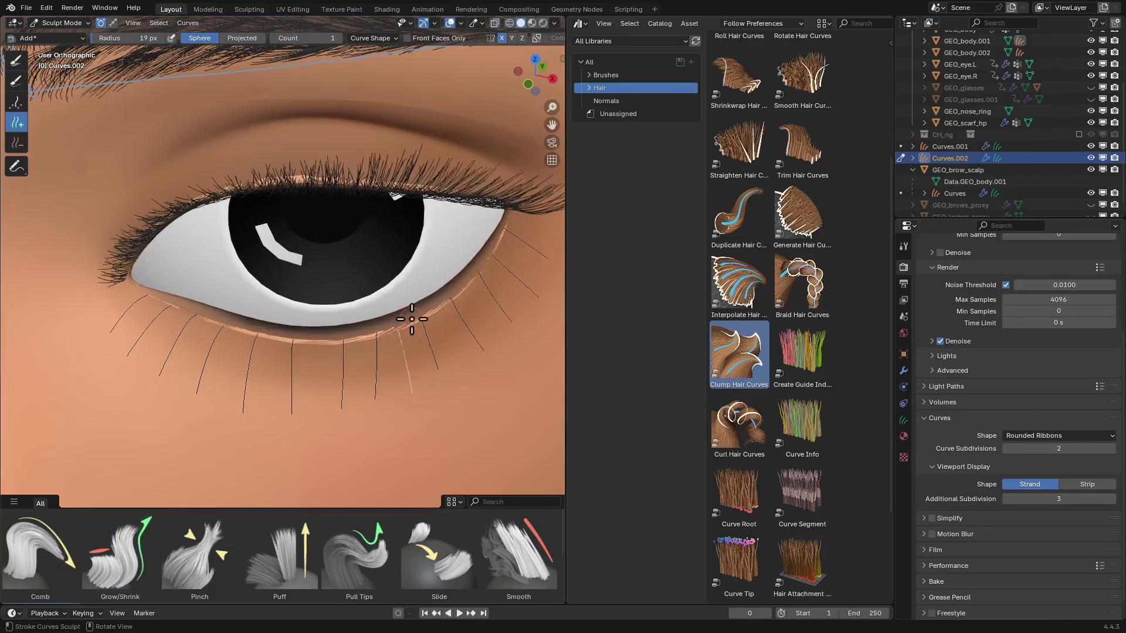
- Comb the new outer guide hair so its tip clumps with the tip of the neighbouring hair
key(c)
middle_drag(402, 334, 422, 345)
mouse_move(436, 369)
mouse_down()
mouse_move(396, 385)
mouse_move(407, 359)
mouse_up()
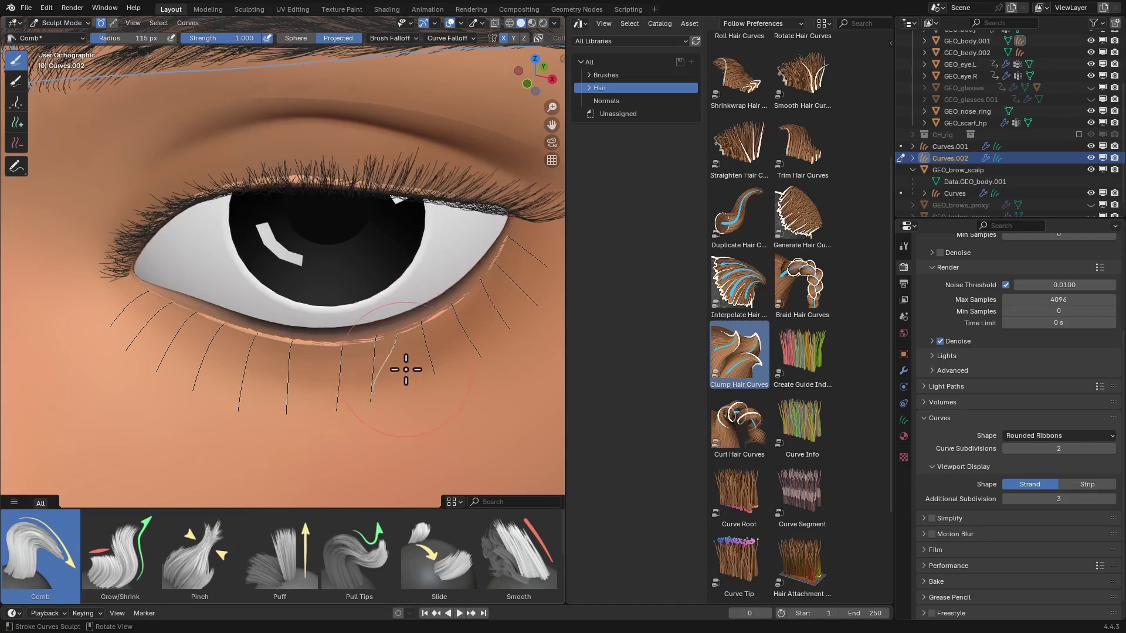
middle_drag(338, 356, 430, 357)
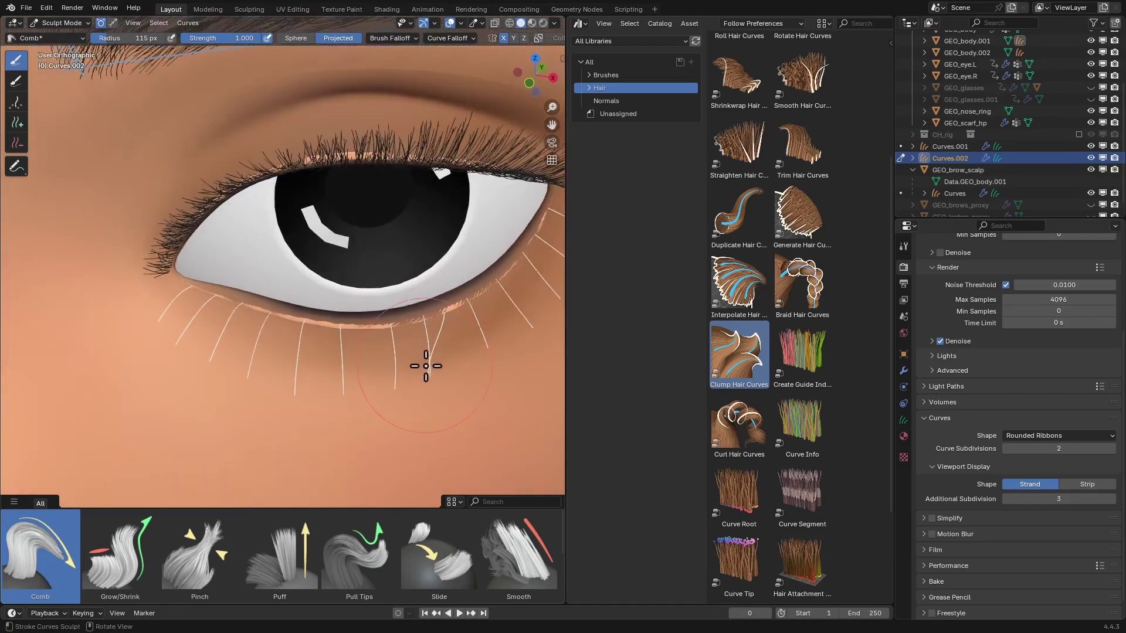
- Add a guide hair in the gap near the middle of the lower eyelid with a 27 px Add brush
key(a)
key(f)
click(338, 336)
middle_drag(337, 336, 334, 342)
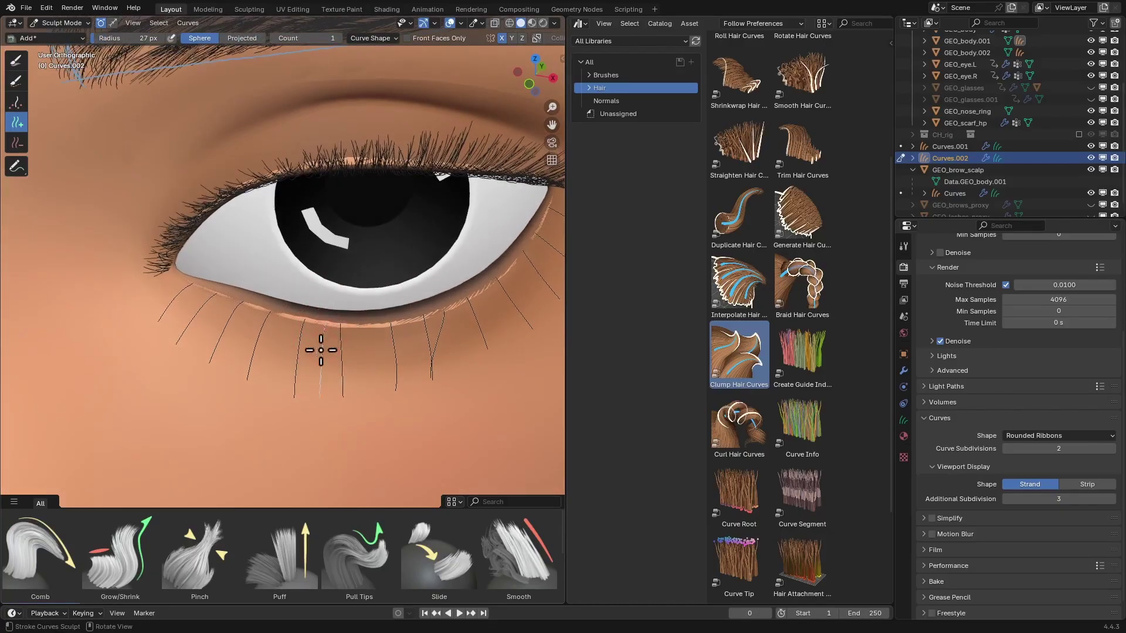
- Comb the new middle guide hair toward its outer neighbour so their tips meet
key(c)
mouse_move(325, 382)
middle_down()
mouse_move(363, 350)
mouse_move(324, 375)
mouse_move(359, 387)
mouse_move(359, 354)
mouse_move(377, 351)
middle_up()
key(s)
key(f)
click(335, 367)
key(c)
key(f)
click(355, 375)
- Add another guide hair toward the inner corner of the lower eyelid and comb its tip onto the neighbouring hair
key(a)
key(f)
click(356, 373)
key(alt+a)
key(q)
key(a)
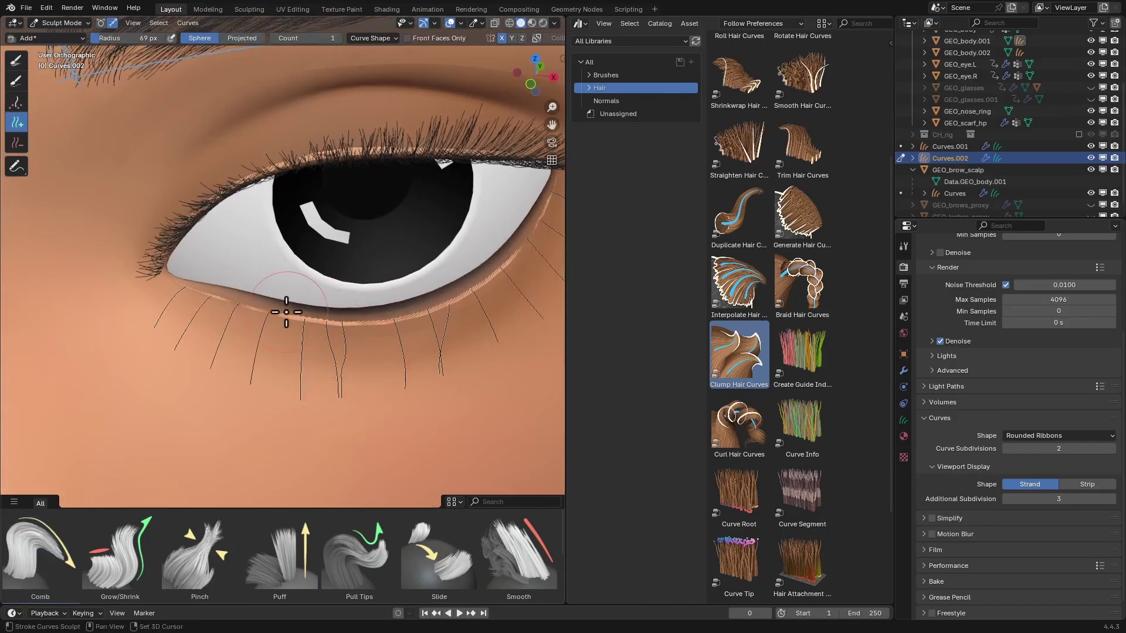
shift+middle_drag(257, 314, 335, 329)
click(333, 327)
key(q)
key(c)
scroll(407, 346, down, 3)
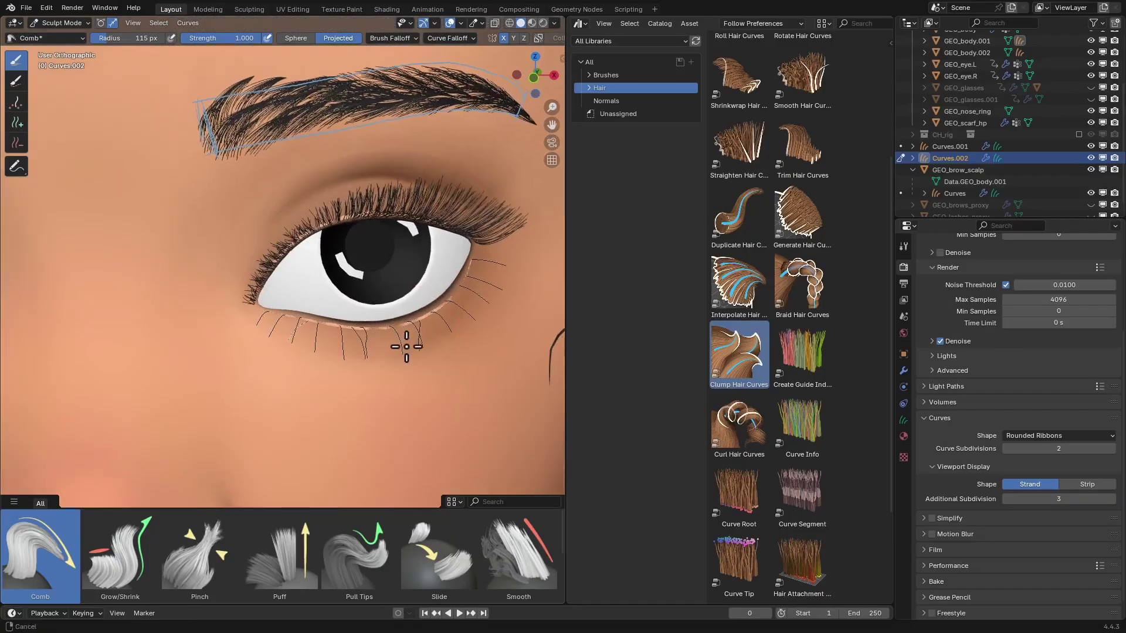
mouse_move(407, 347)
shift+middle_down()
mouse_move(346, 387)
mouse_move(258, 359)
shift+middle_up()
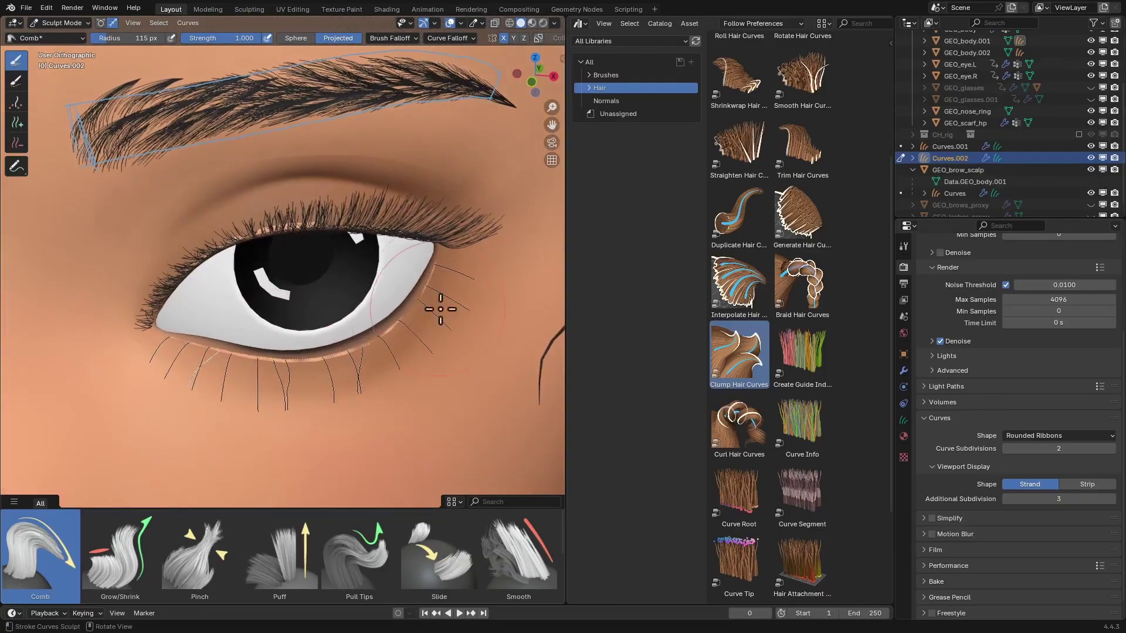
- Return the lower-lash curves to Object Mode and set the render settings' curve viewport display shape to Strip
middle_drag(439, 309, 460, 309)
scroll(464, 326, down, 2)
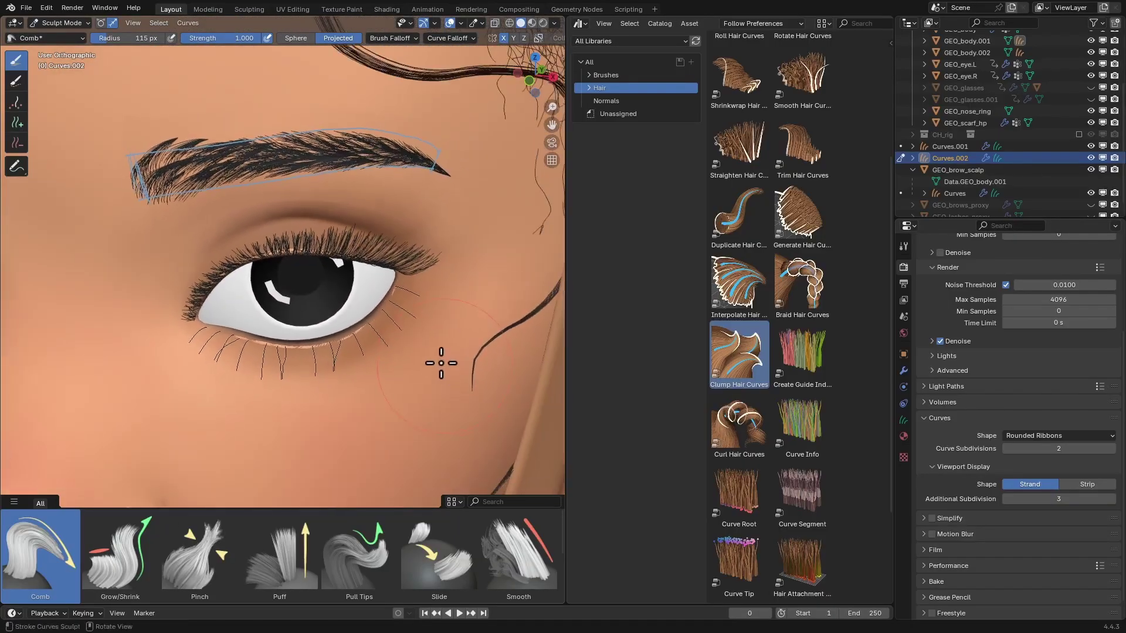
scroll(446, 332, down, 4)
scroll(422, 334, up, 2)
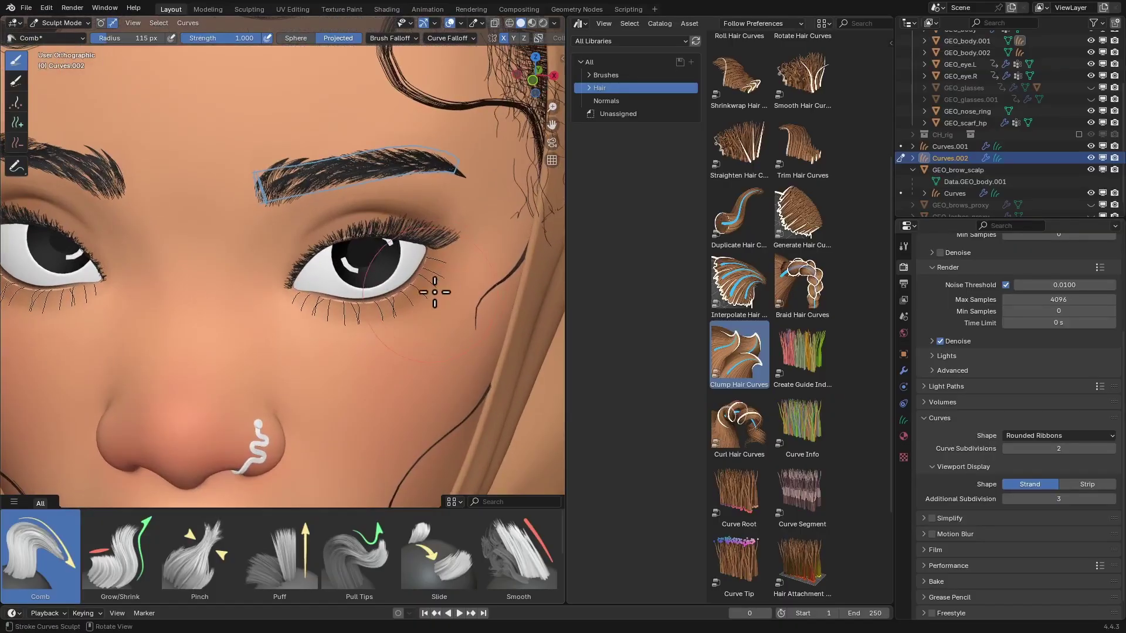
scroll(411, 315, up, 3)
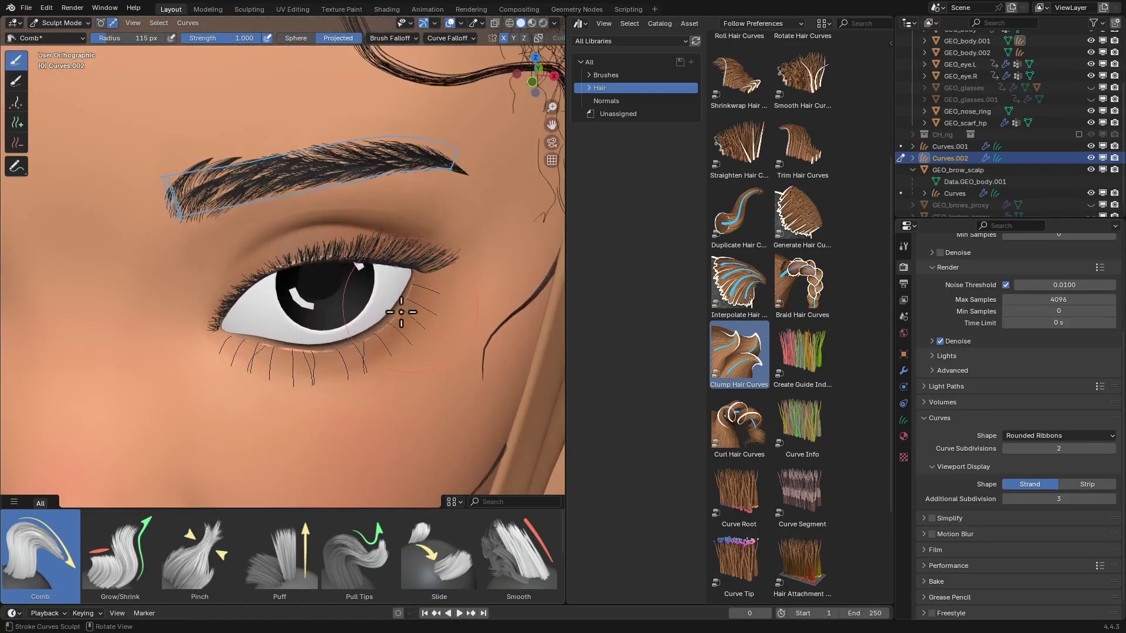
middle_drag(448, 322, 489, 310)
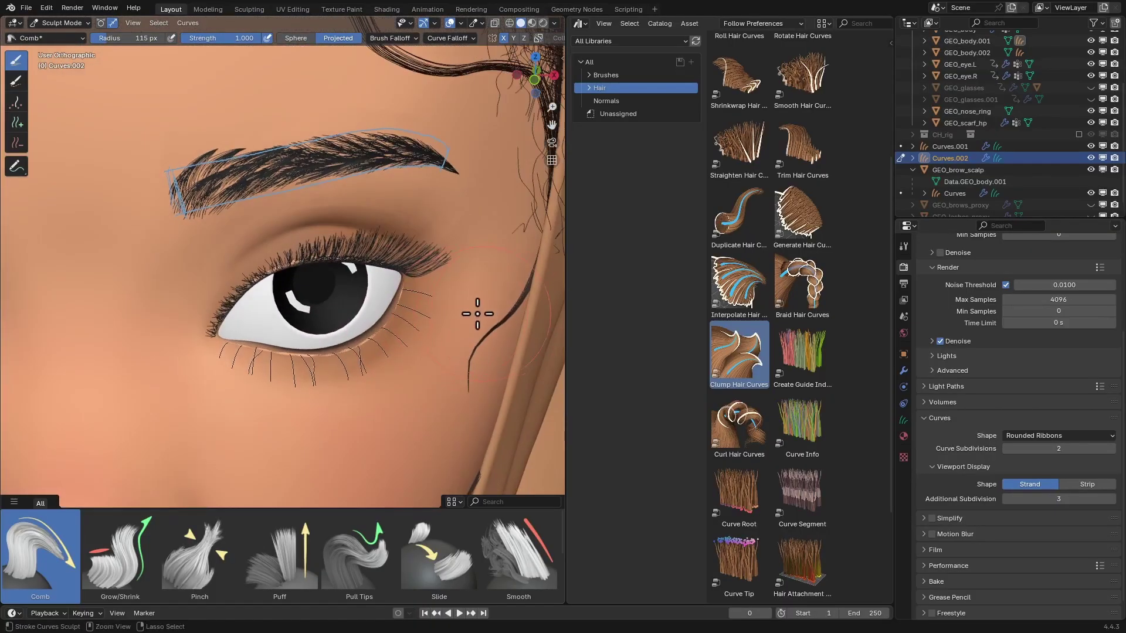
key(ctrl+Tab)
click(1082, 484)
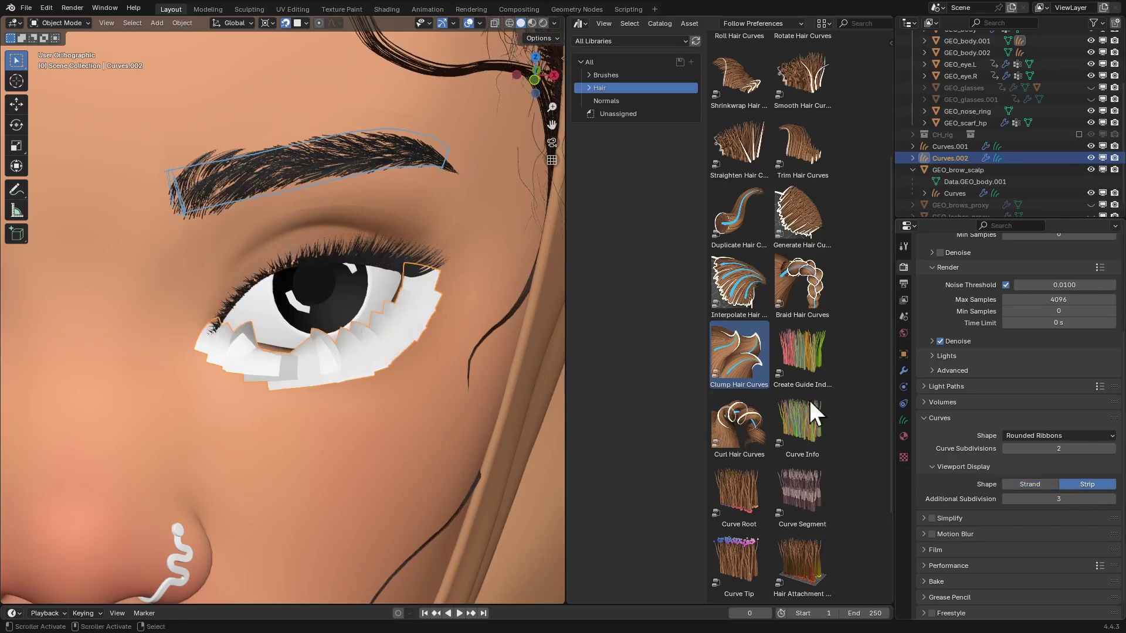
- Select the lower-lash curves and the upper-lash curves, with the upper lashes as the active object, and show its modifiers
scroll(428, 331, up, 3)
click(395, 308)
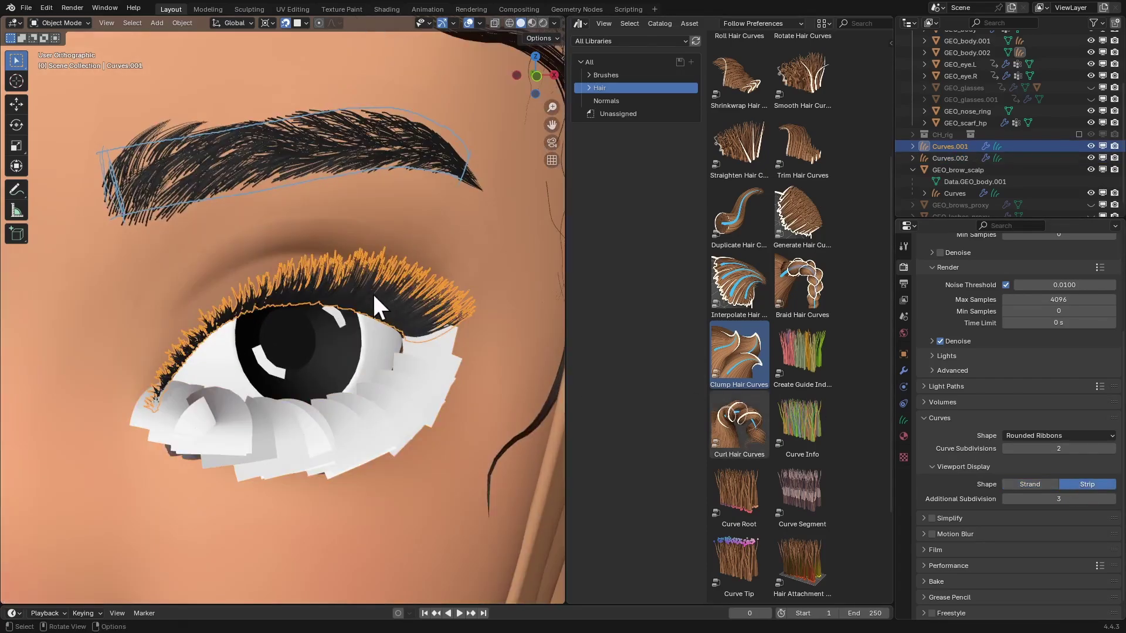
shift+click(409, 375)
click(412, 376)
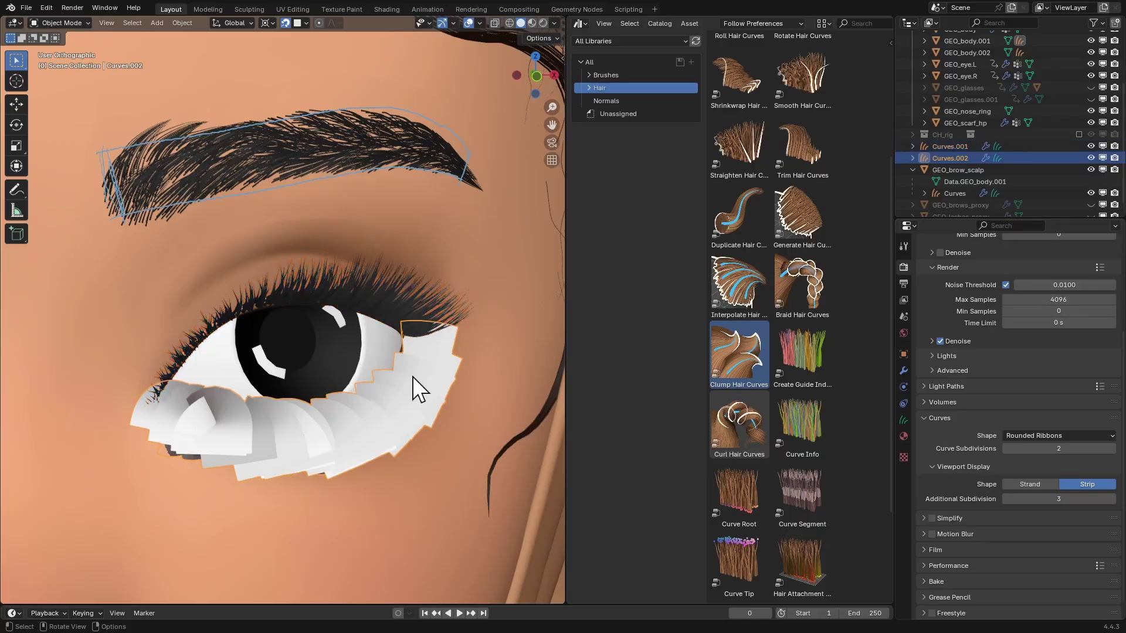
shift+click(385, 298)
click(904, 370)
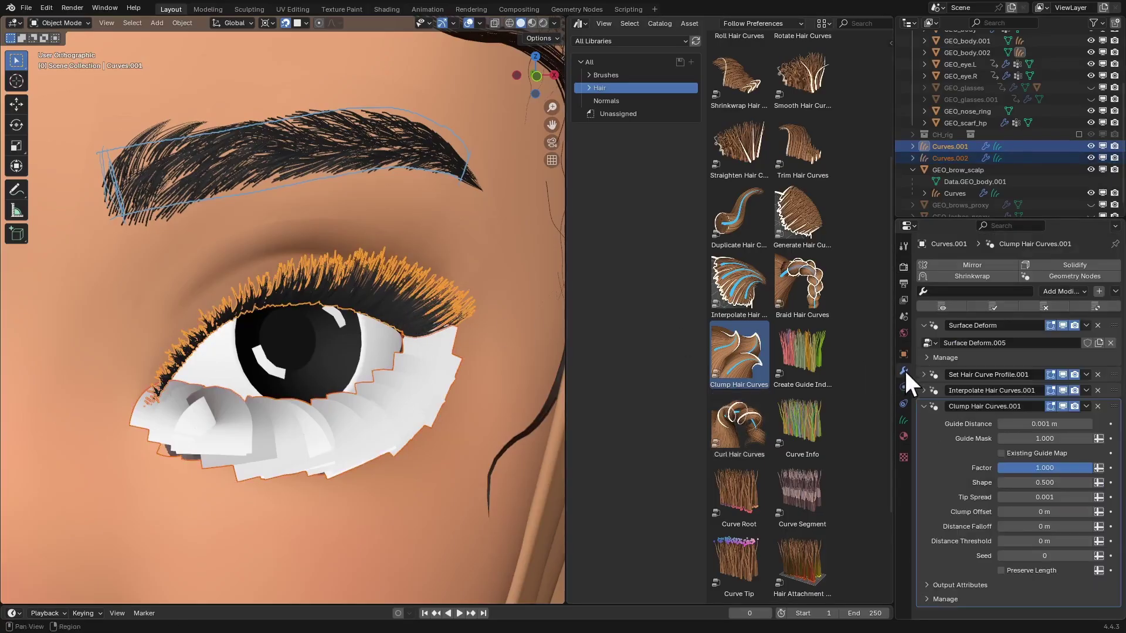
- Copy the upper lashes' Set Hair Curve Profile, Interpolate Hair Curves and Clump Hair Curves modifiers to the selected lower lashes
click(924, 406)
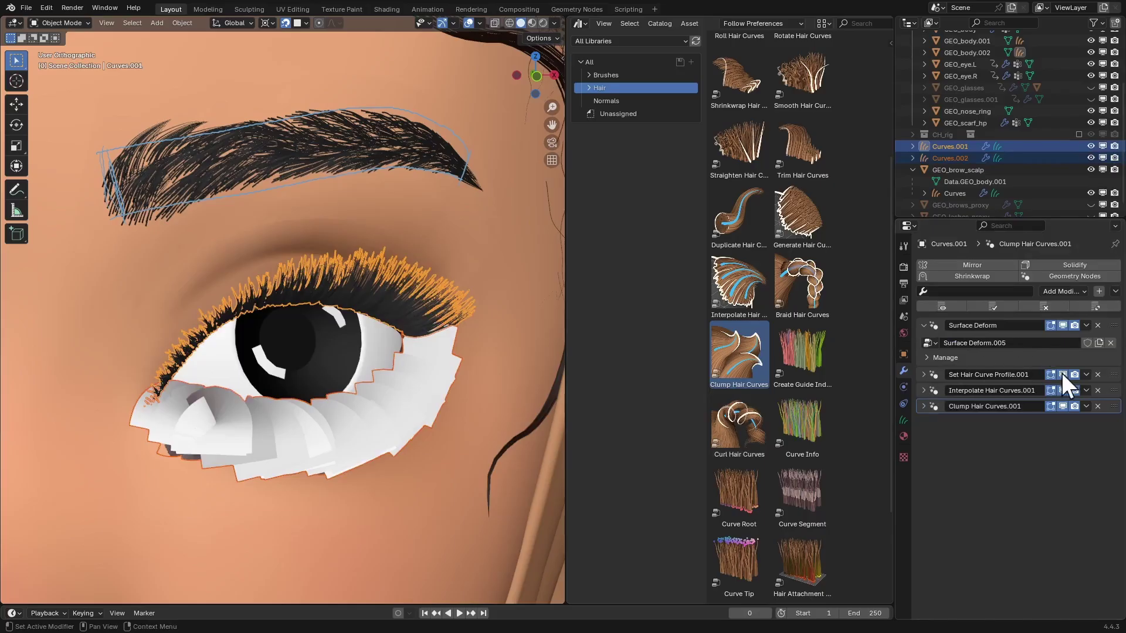
click(1086, 374)
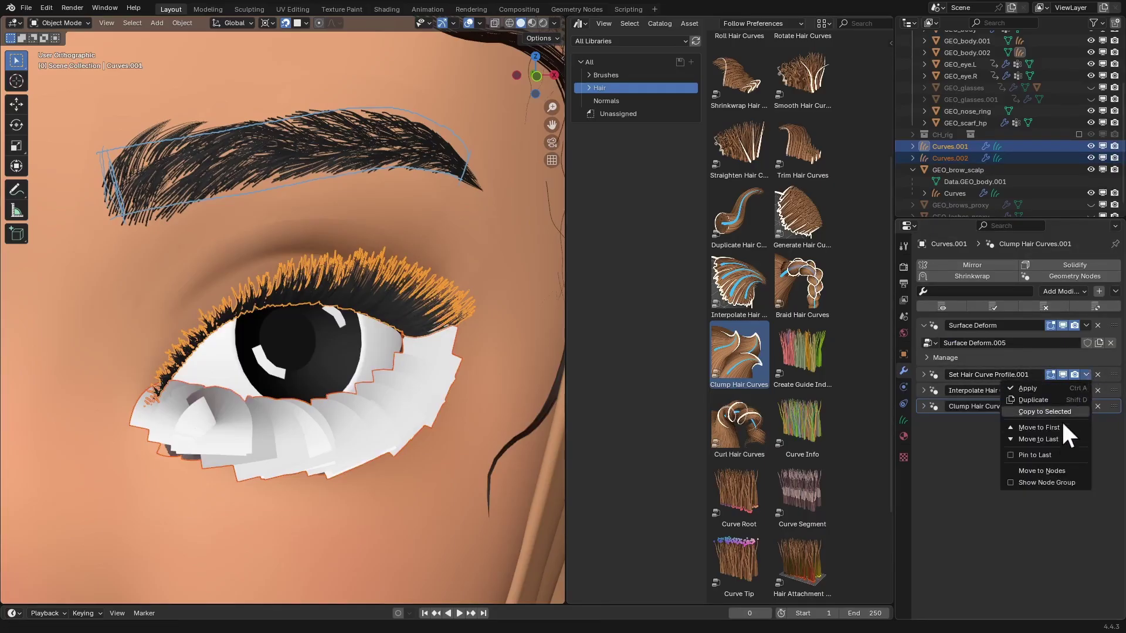
click(1067, 411)
click(1087, 390)
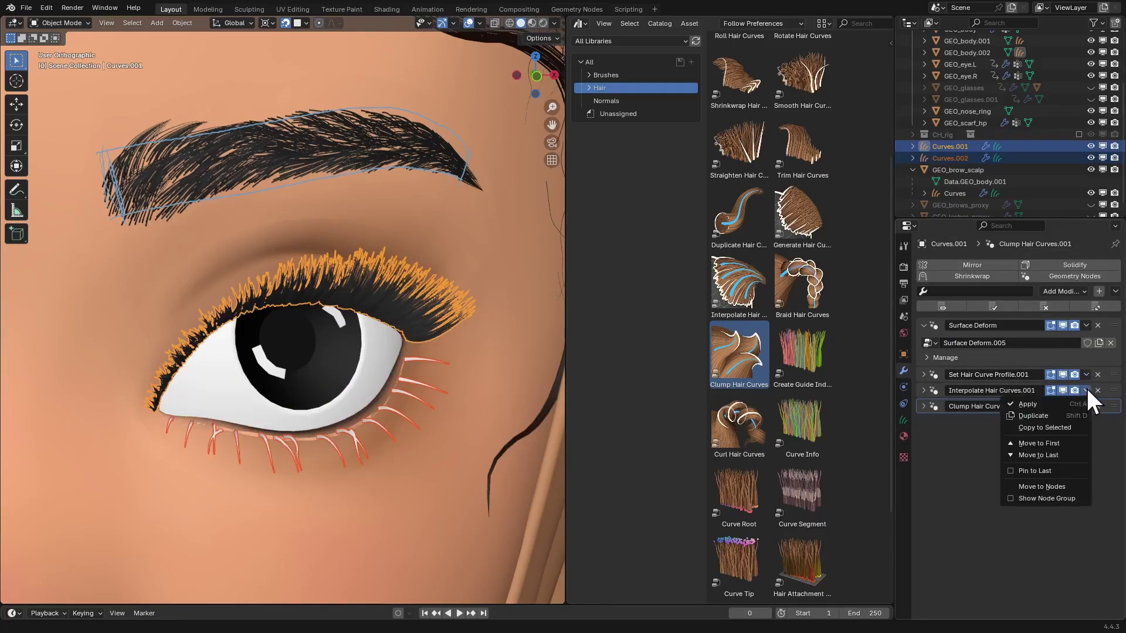
click(1064, 427)
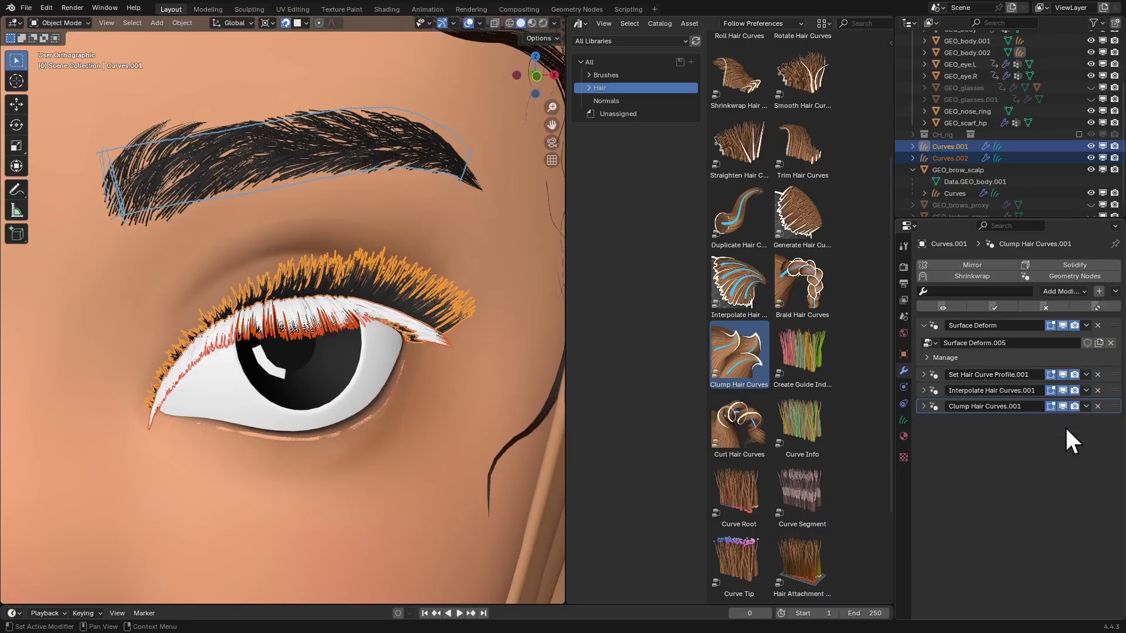
click(1086, 405)
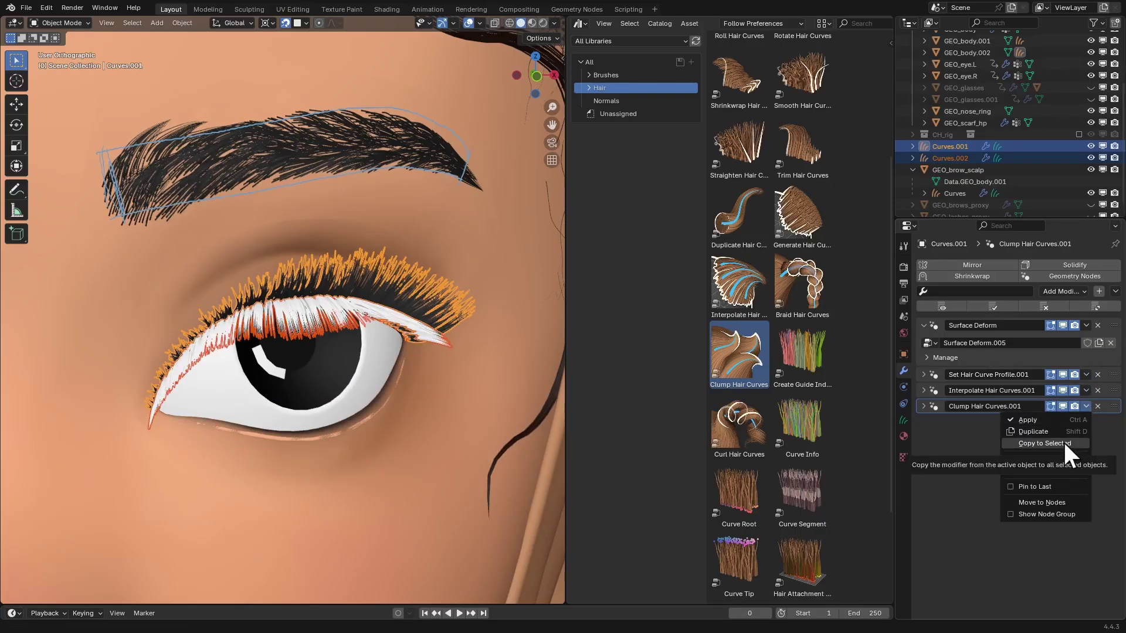
click(1068, 442)
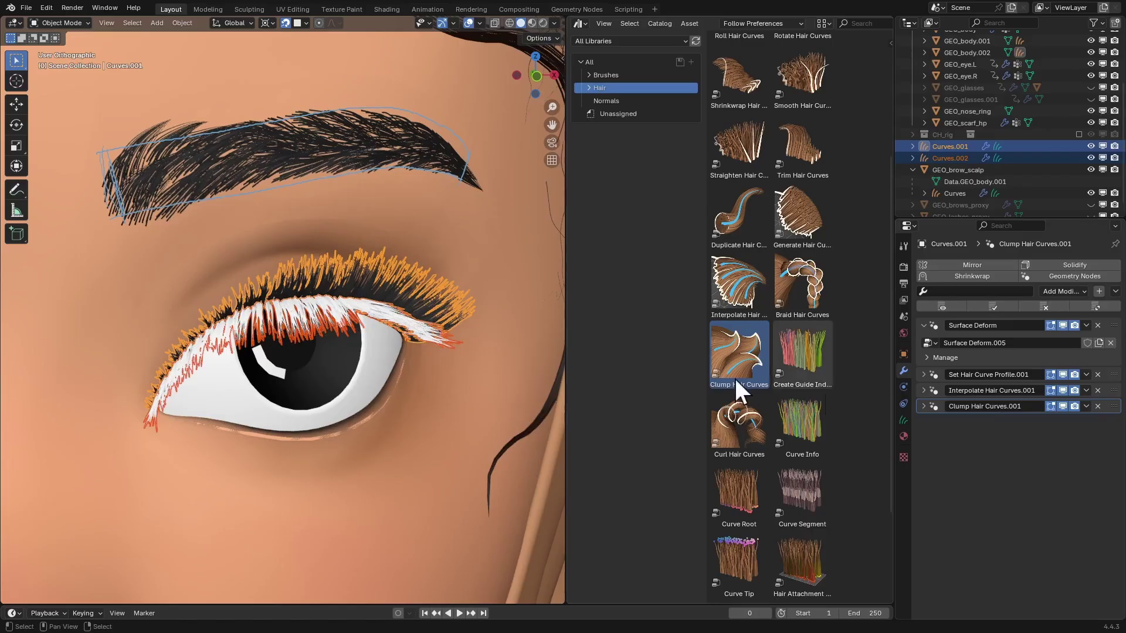
- Change the surface object in the lower lashes' Interpolate Hair Curves modifier to GEO_body.001
click(328, 315)
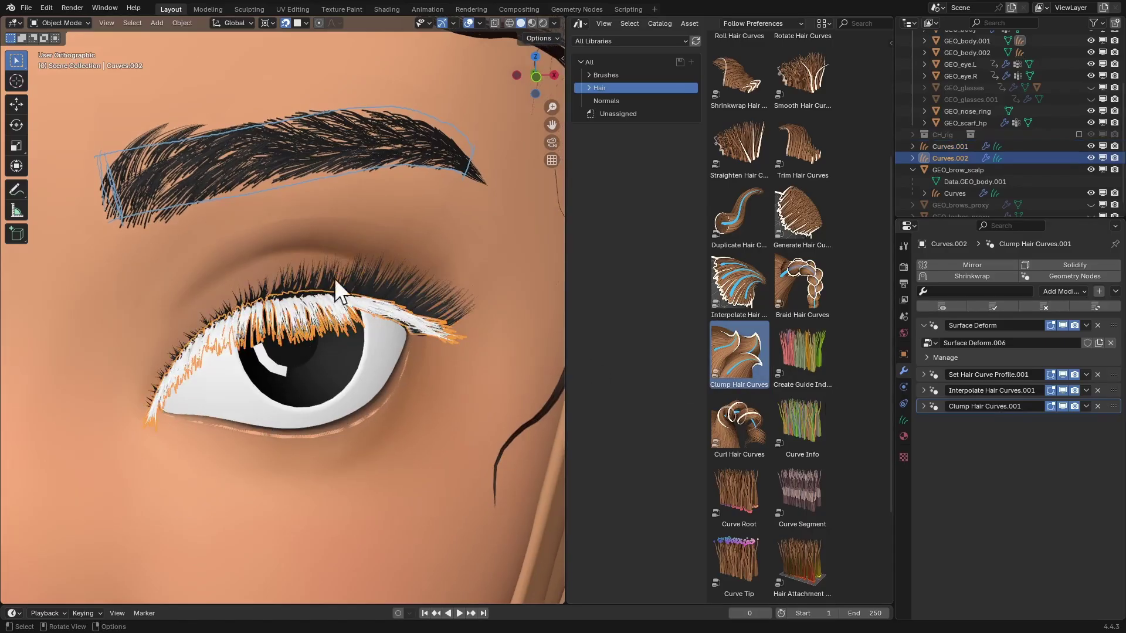
click(923, 391)
drag(958, 218, 958, 207)
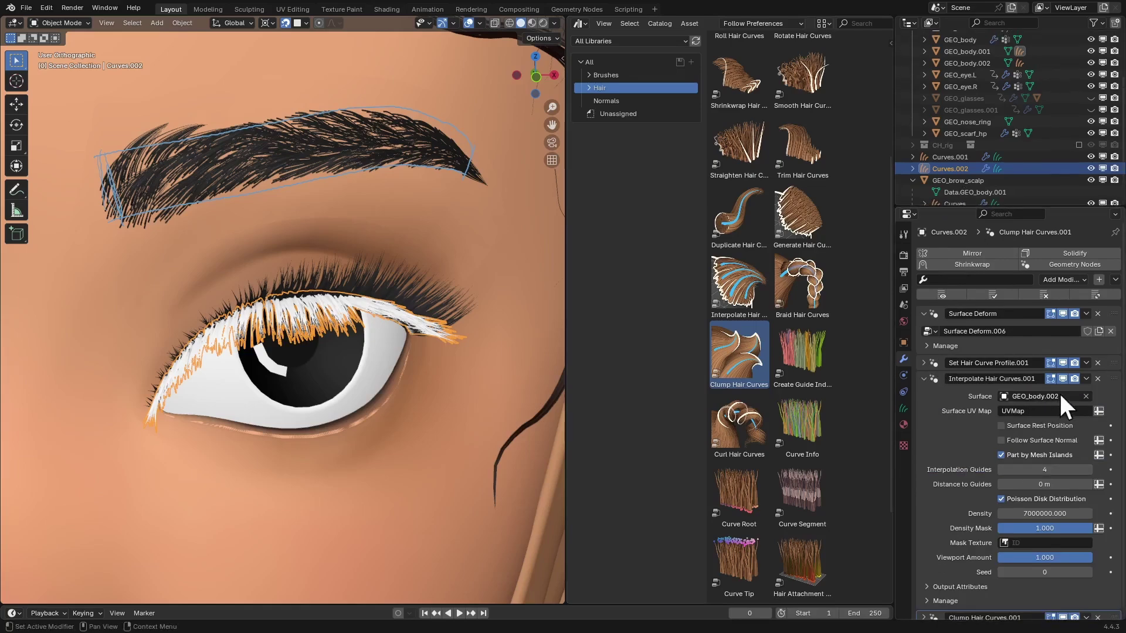
click(1085, 396)
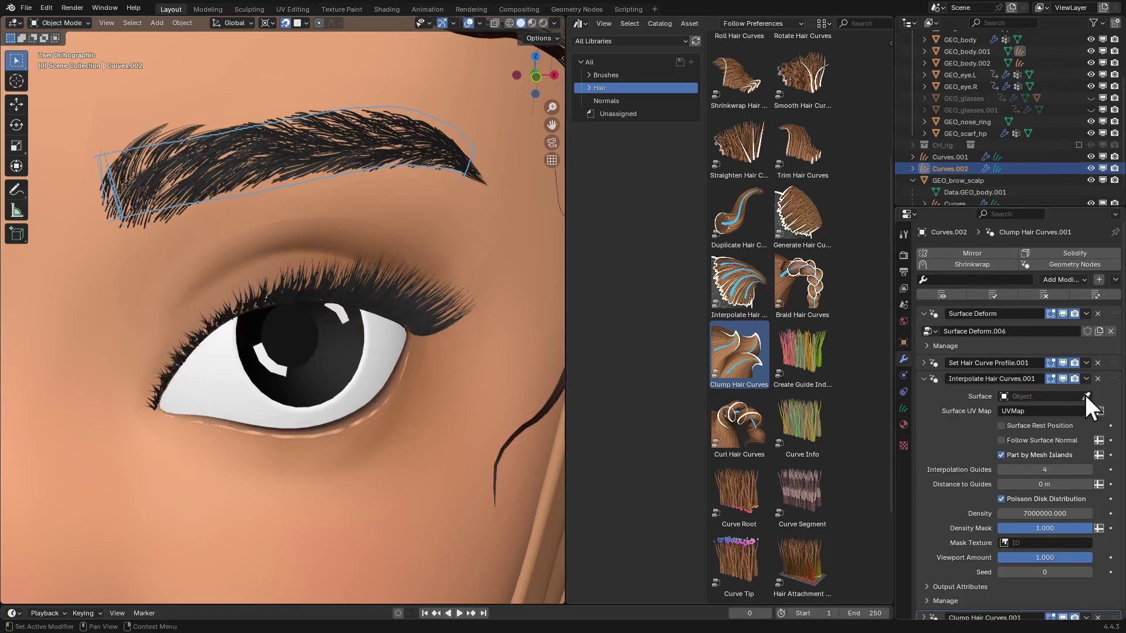
click(1085, 396)
click(988, 54)
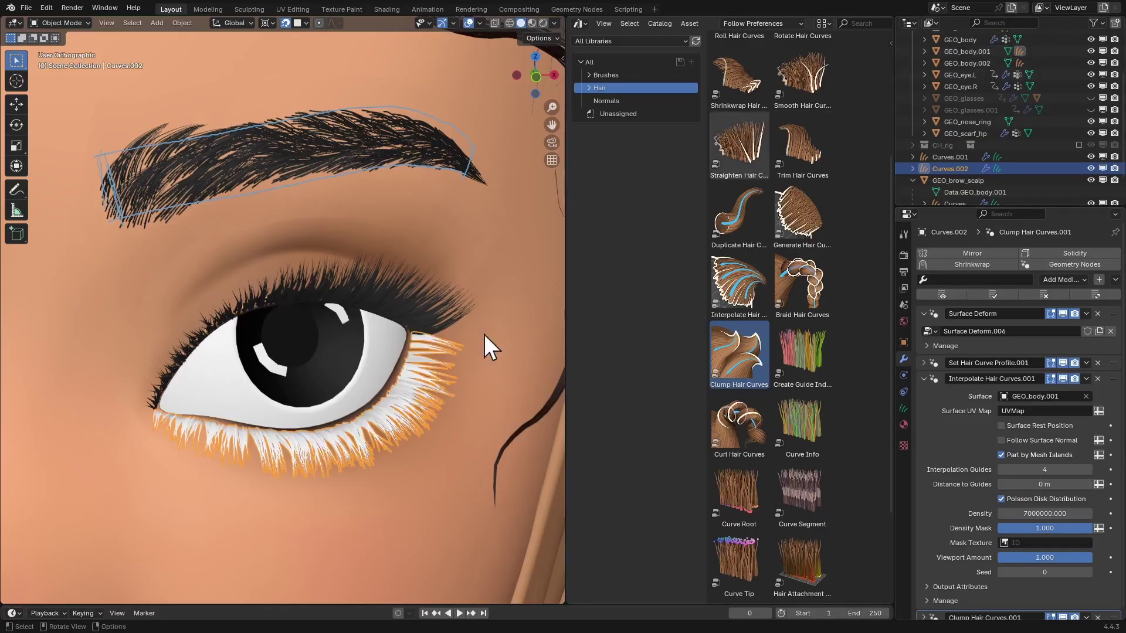
- Set the density in the lower lashes' Interpolate Hair Curves modifier to 2000000
middle_drag(484, 334, 406, 389)
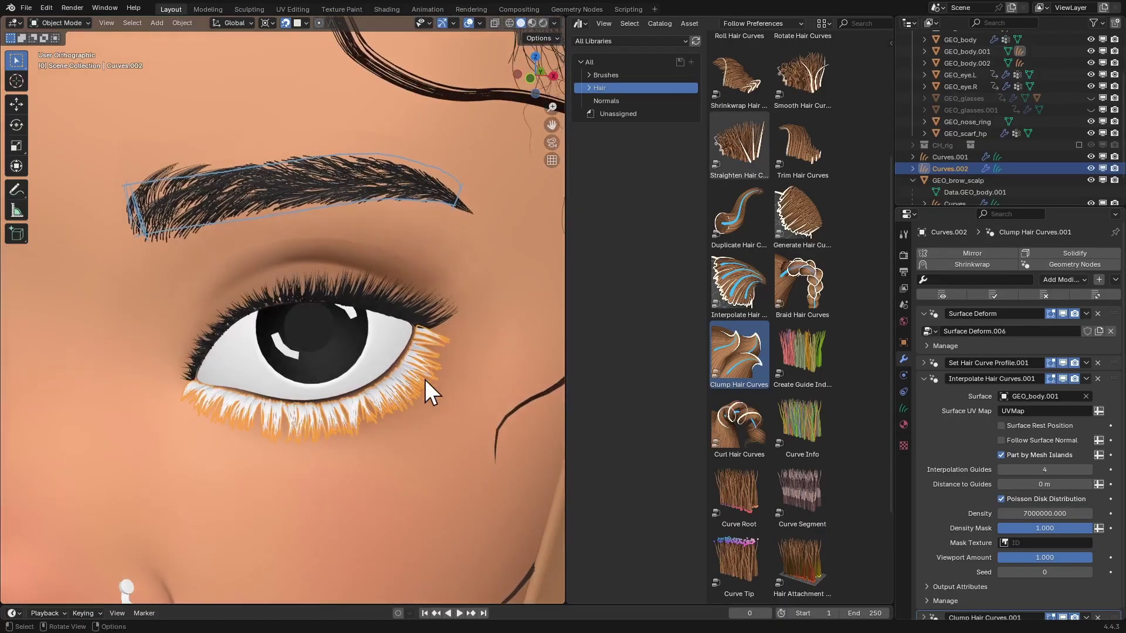
mouse_move(396, 439)
middle_down()
mouse_move(393, 428)
mouse_move(399, 435)
middle_up()
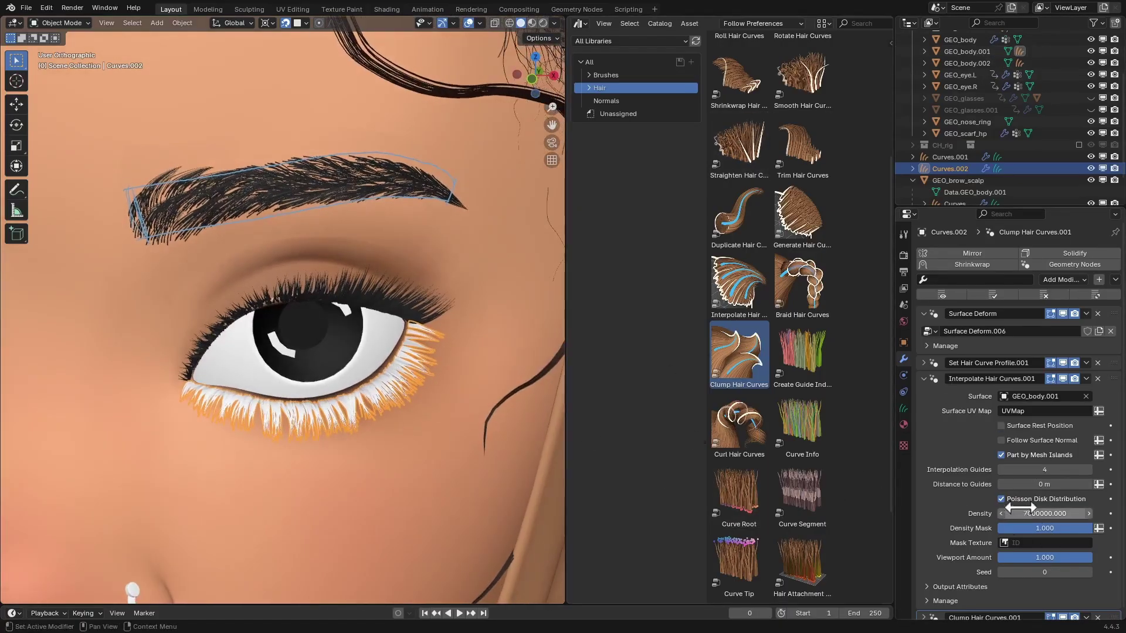
double_click(1032, 514)
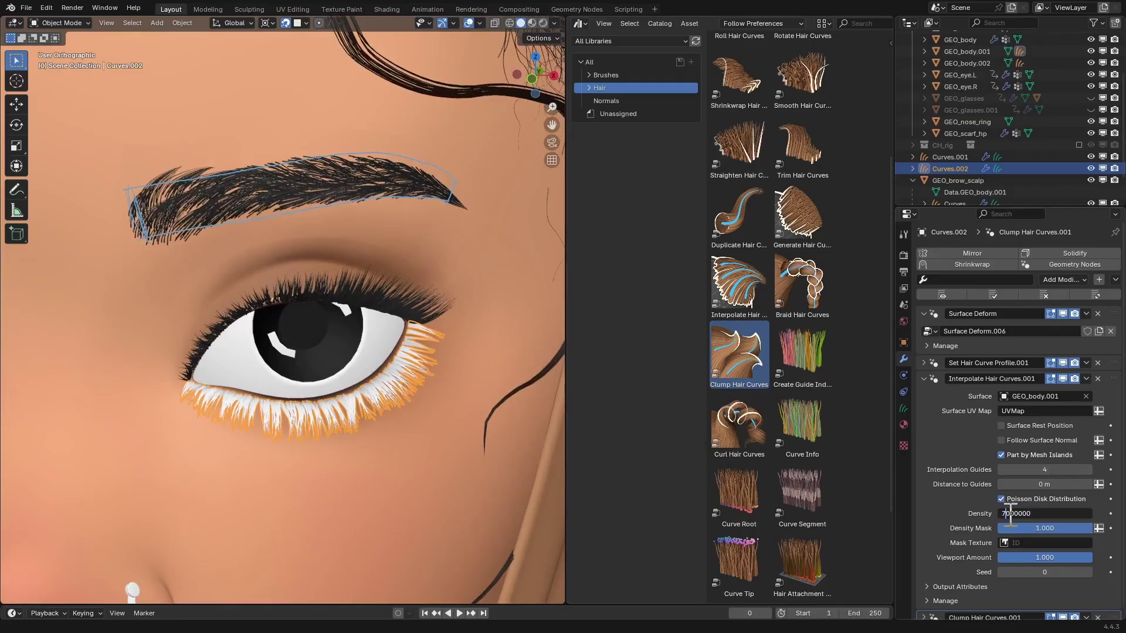
text(1)
key(BackSpace)
text(2)
key(Return)
scroll(437, 392, down, 3)
scroll(424, 333, up, 4)
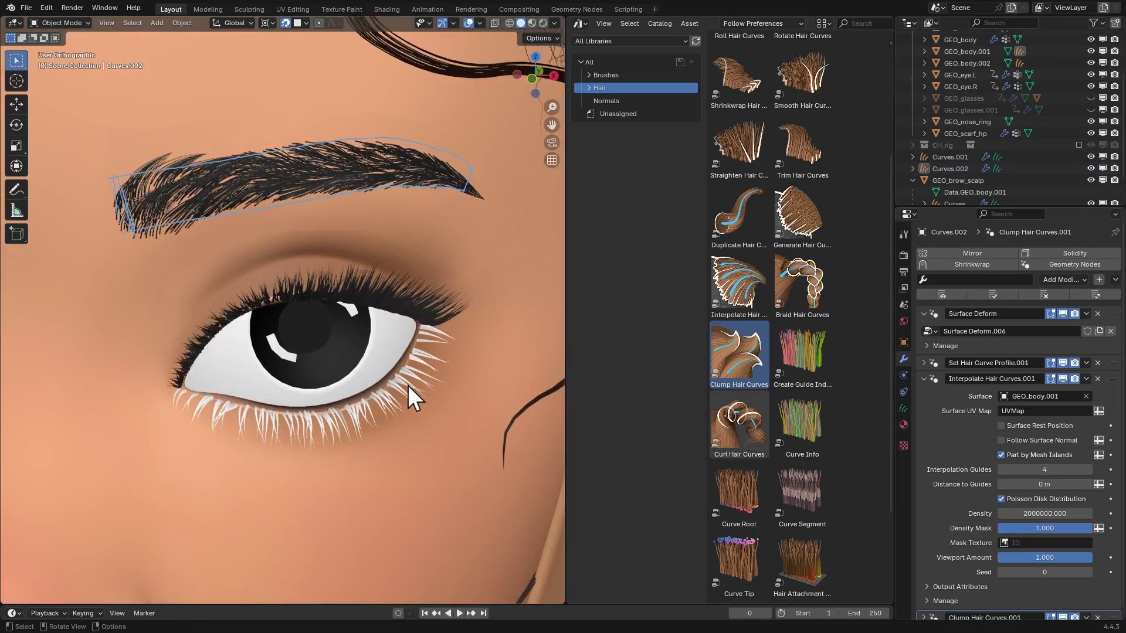
- Select the lower lashes and set the radius in their Set Hair Curve Profile modifier to 0.0001 m
click(408, 386)
click(923, 379)
click(924, 363)
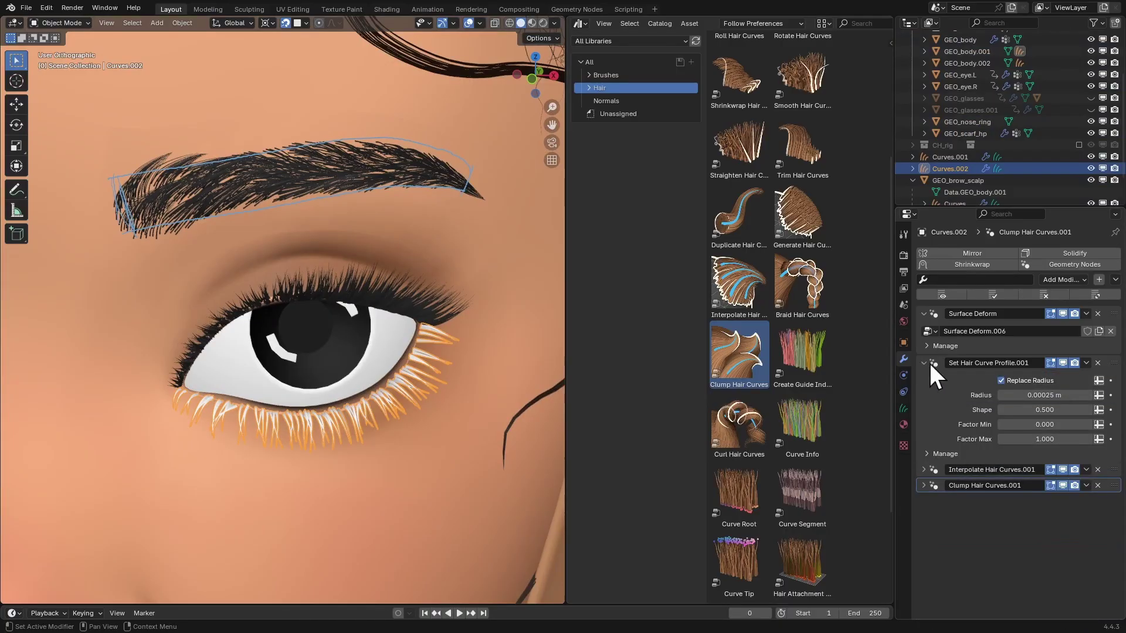
double_click(1035, 395)
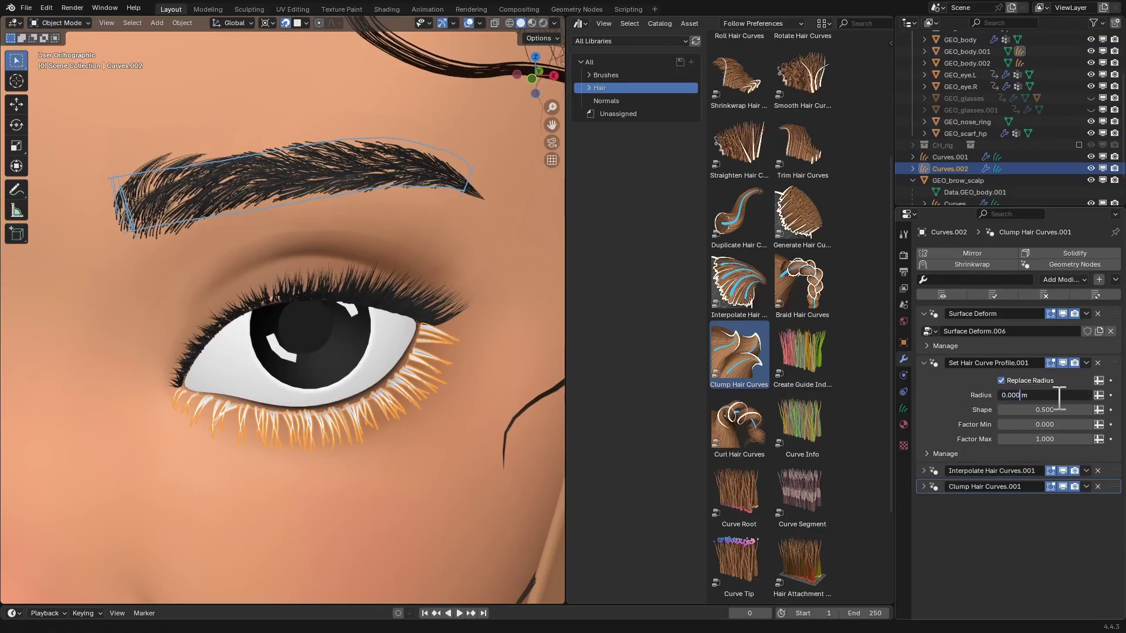
text(0.0001)
key(Return)
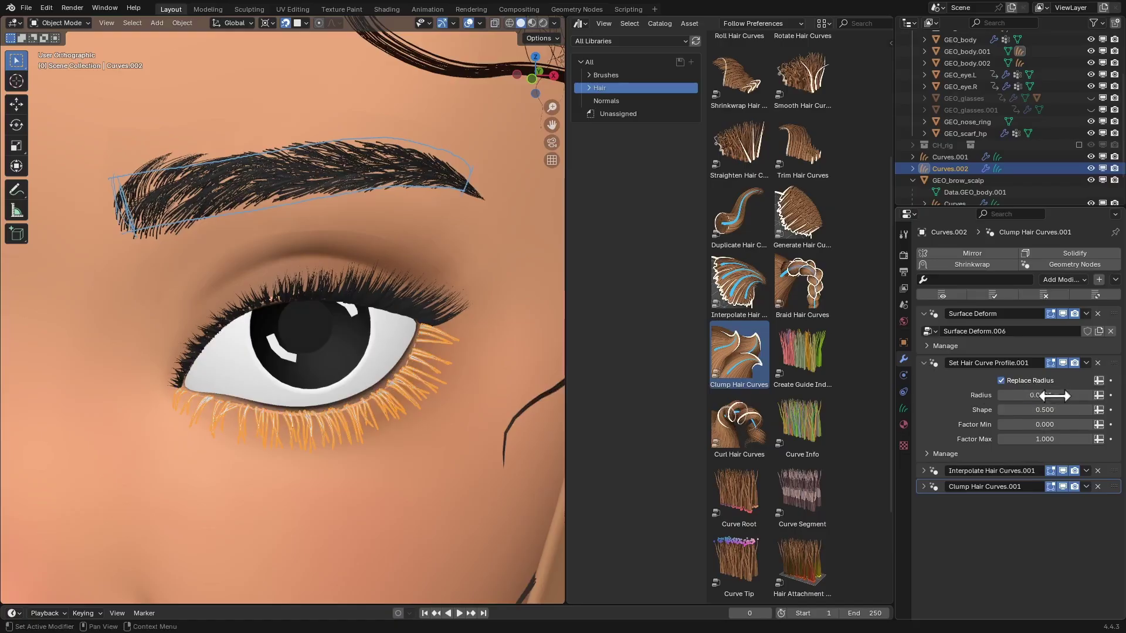
- Darken the lower lashes' viewport display color to near black and hide the viewport overlays
scroll(399, 375, down, 2)
click(904, 342)
scroll(994, 371, down, 3)
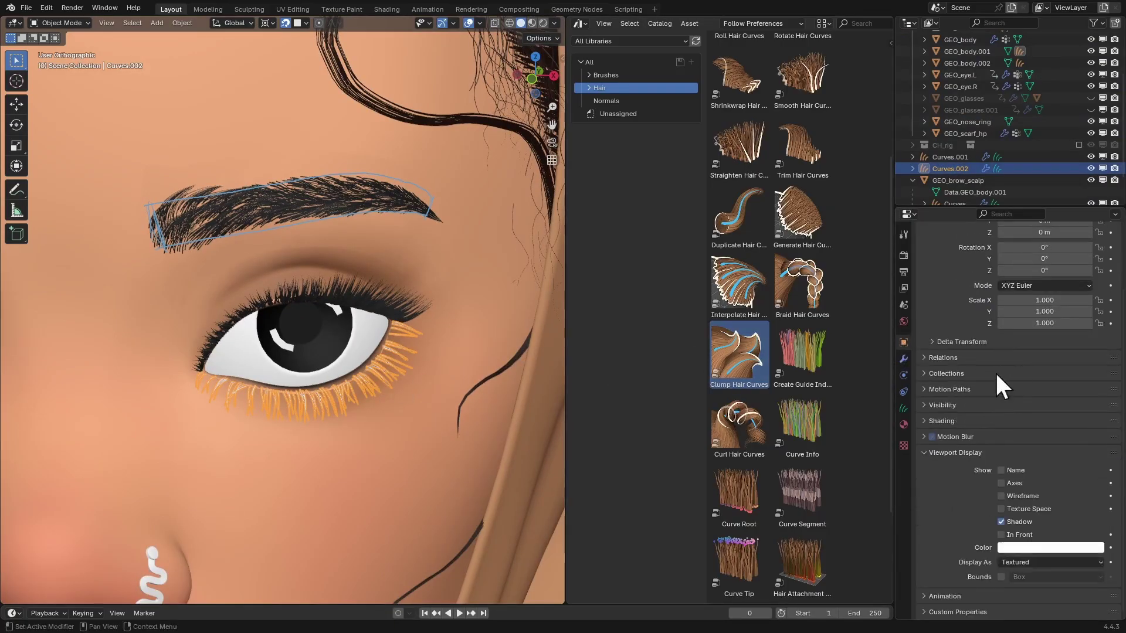
click(1033, 546)
drag(1087, 385, 1092, 434)
key(alt+shift+z)
ctrl+middle_drag(455, 261, 455, 266)
scroll(434, 328, down, 5)
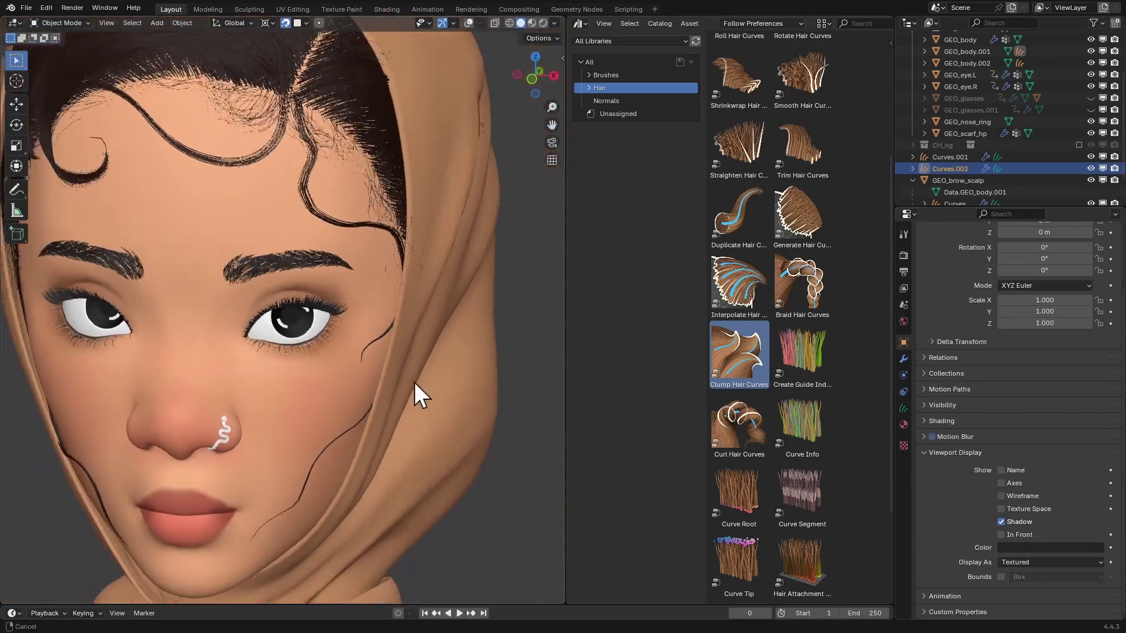
mouse_move(414, 382)
middle_down()
mouse_move(471, 328)
mouse_move(438, 335)
mouse_move(407, 377)
middle_up()
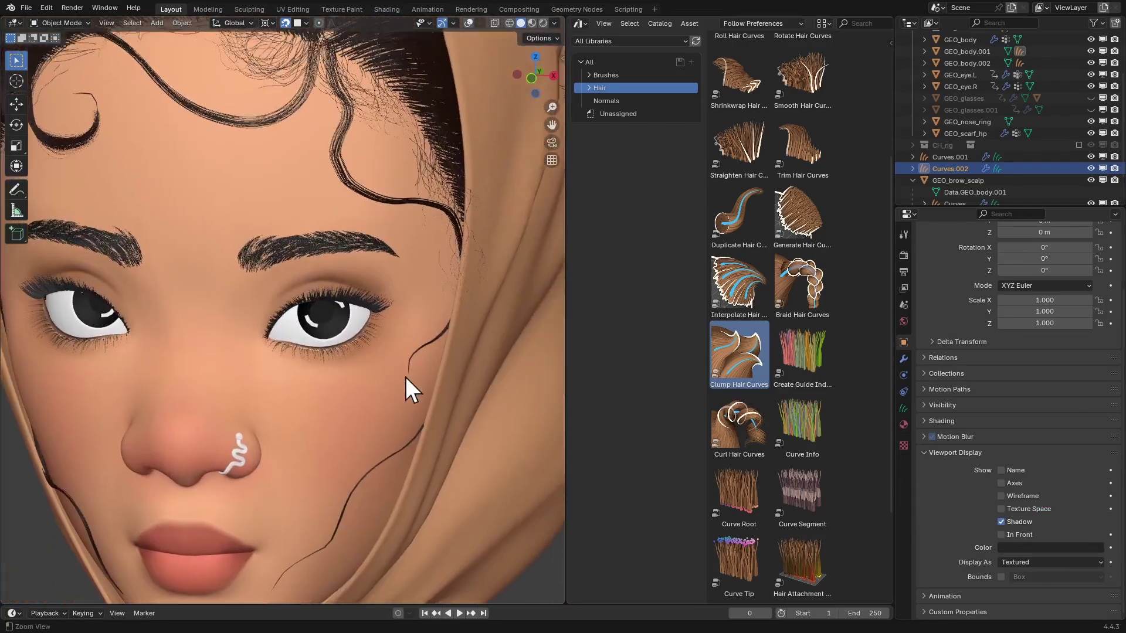
scroll(434, 332, up, 5)
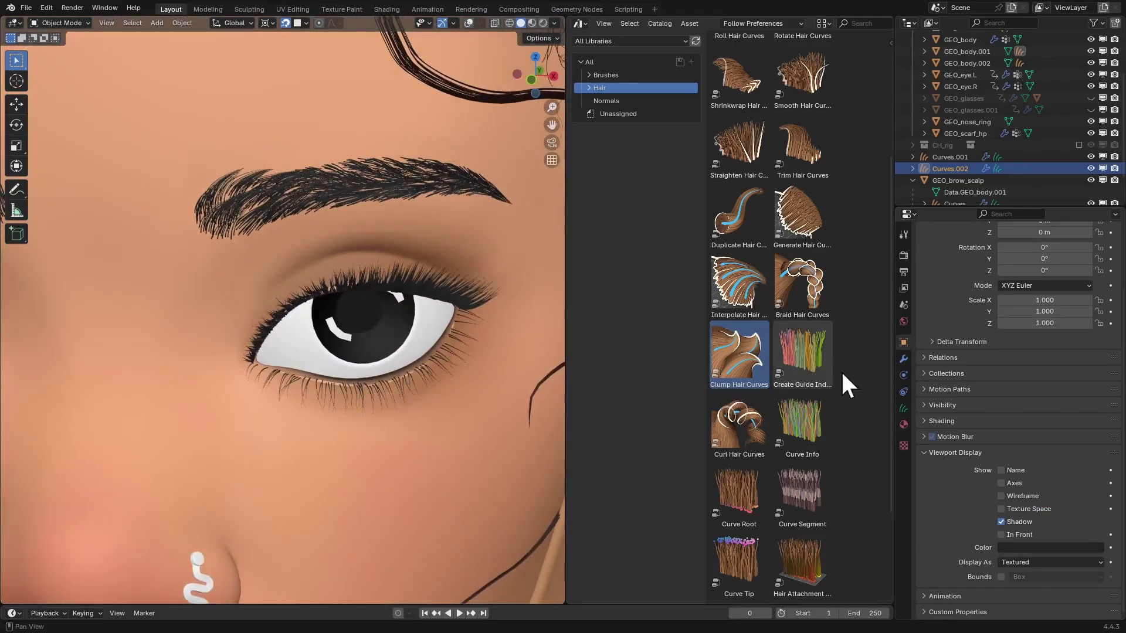
- Set the factor of the lower lashes' Clump Hair Curves modifier to 1.000
click(904, 358)
click(923, 363)
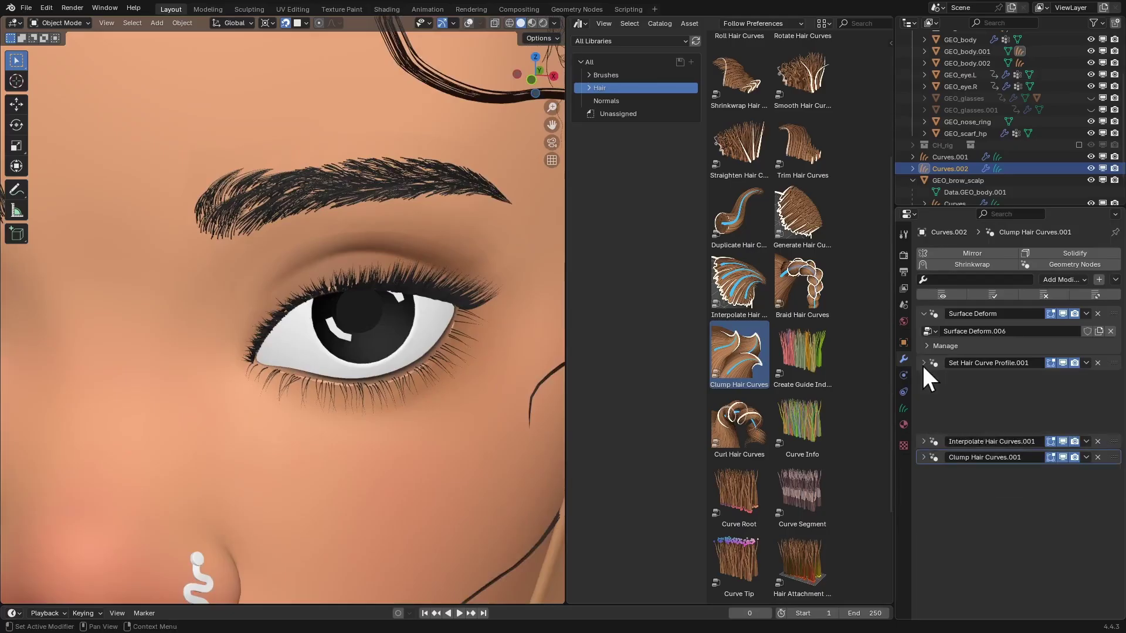
click(923, 394)
drag(1030, 456, 1064, 455)
scroll(402, 410, down, 6)
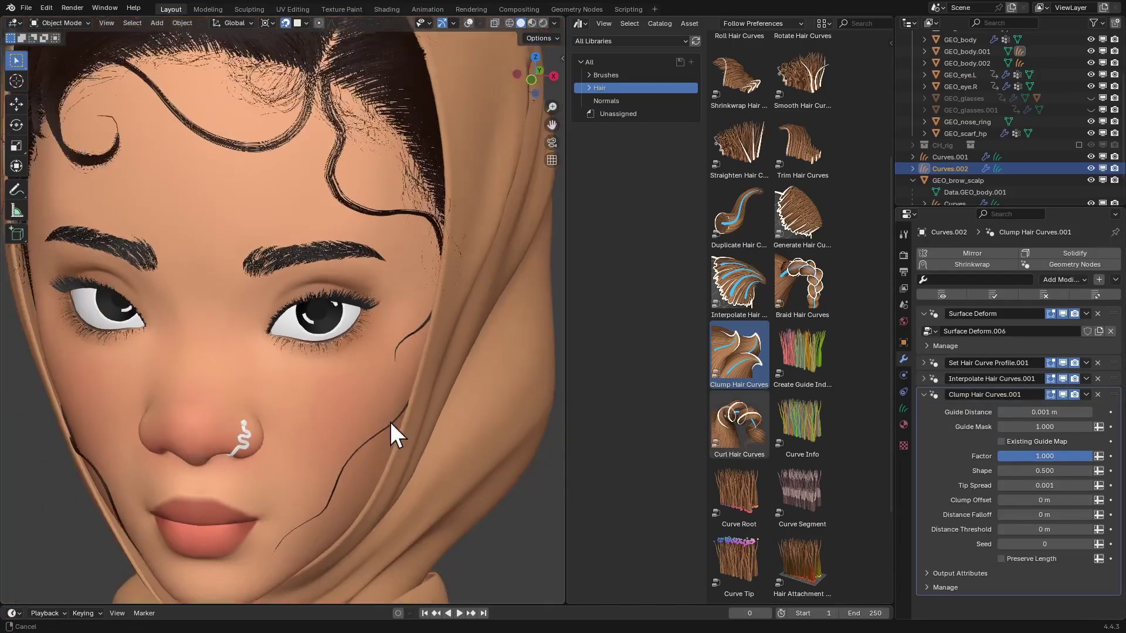
- Unhide the hidden glasses objects and expand the 3D viewport over the asset browser to view the full head
middle_drag(389, 422, 402, 502)
scroll(403, 502, down, 8)
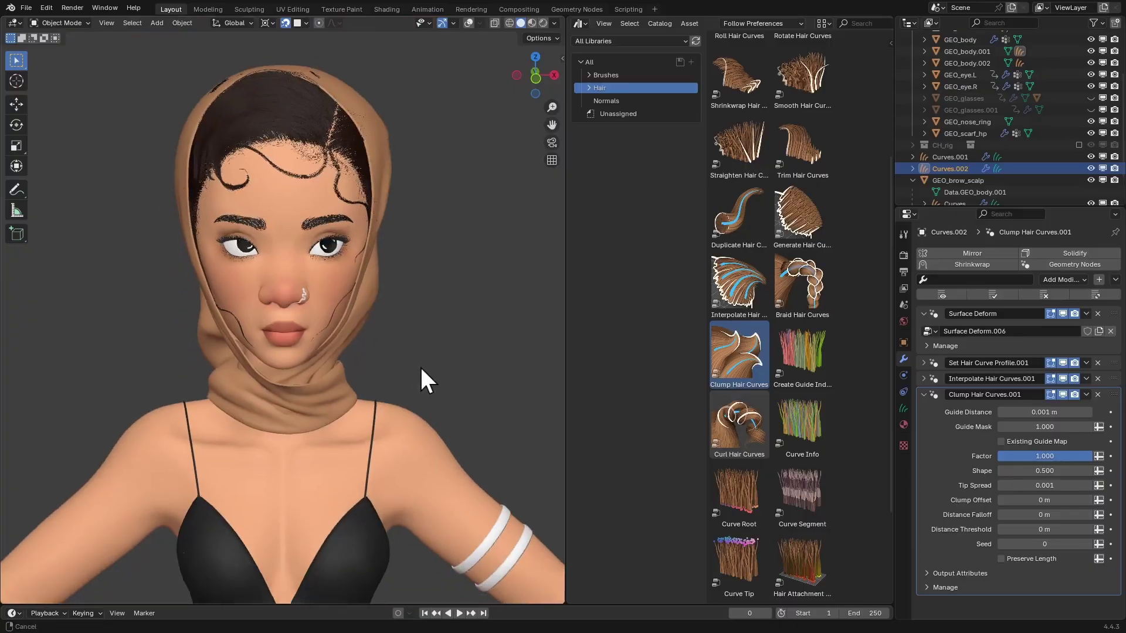
ctrl+middle_drag(412, 427, 428, 469)
shift+middle_drag(428, 469, 410, 305)
ctrl+middle_drag(411, 305, 421, 403)
scroll(420, 400, up, 8)
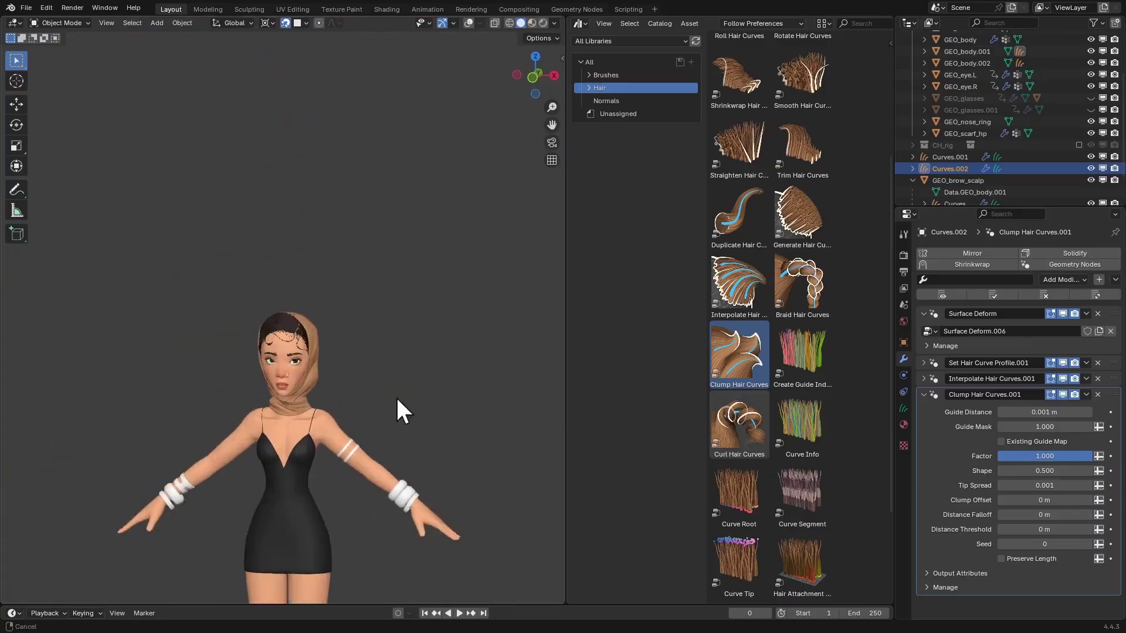
key(alt+h)
scroll(410, 312, up, 5)
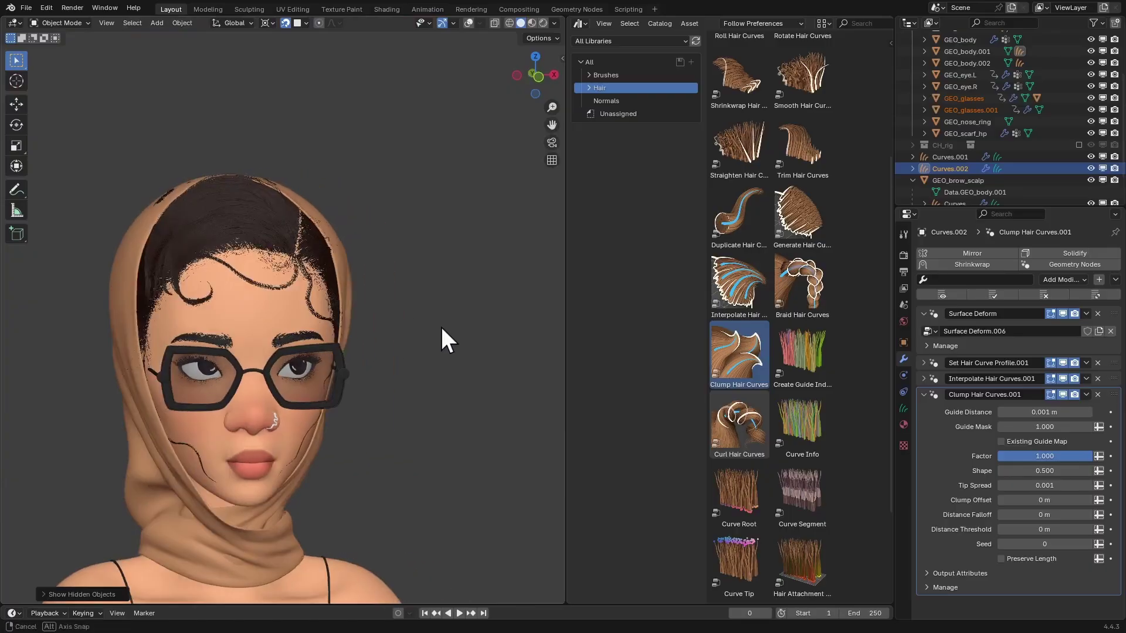
middle_drag(427, 289, 469, 322)
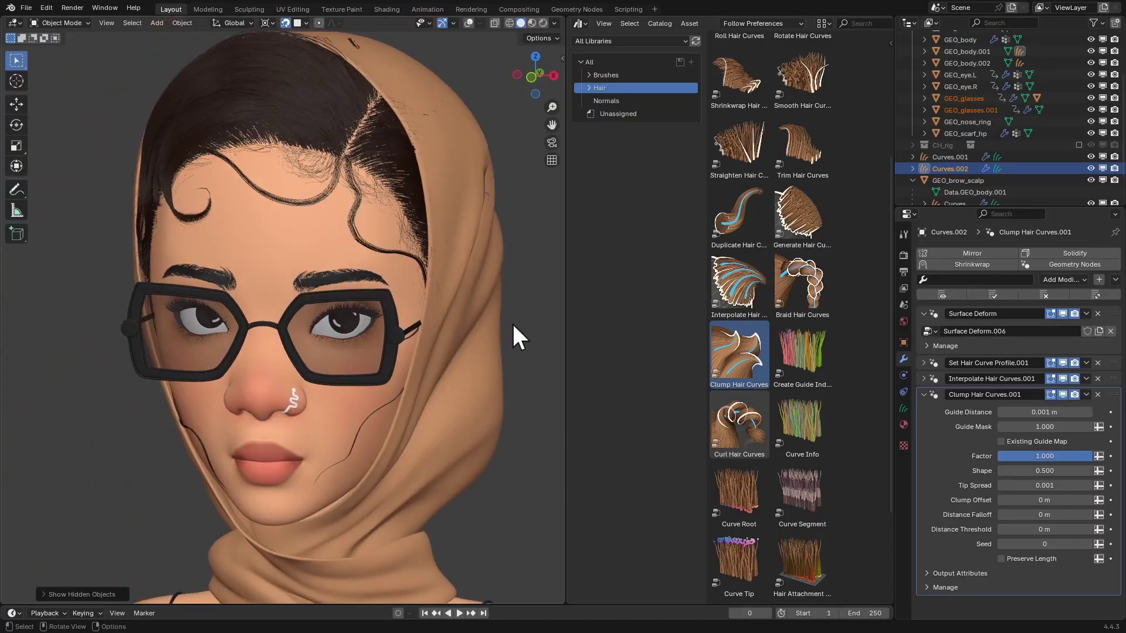
drag(567, 19, 589, 24)
scroll(597, 207, down, 4)
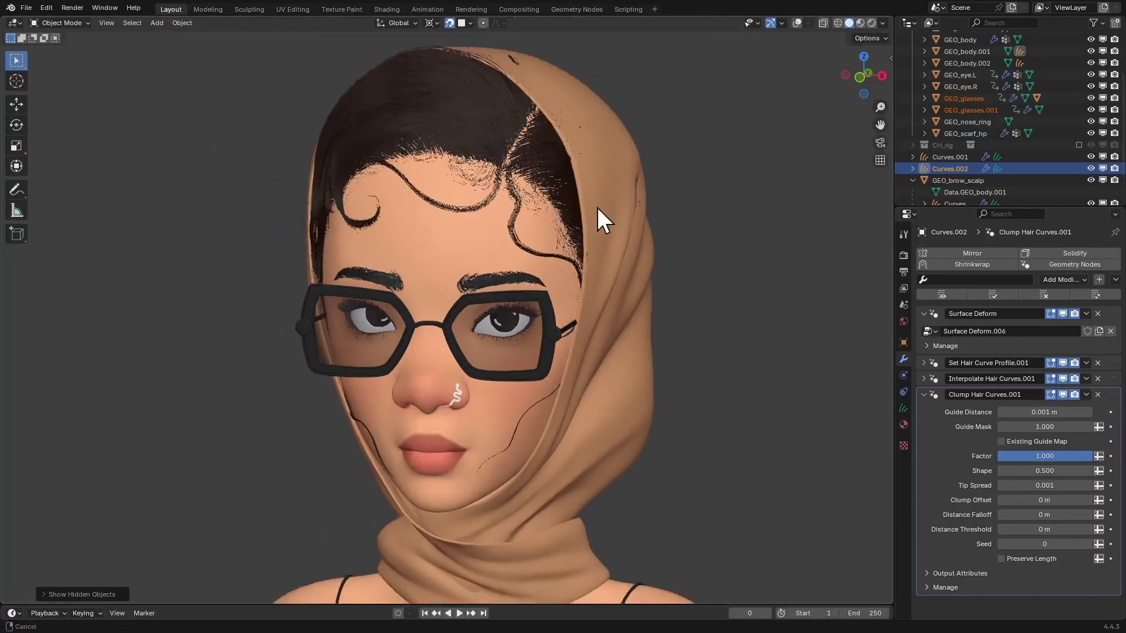